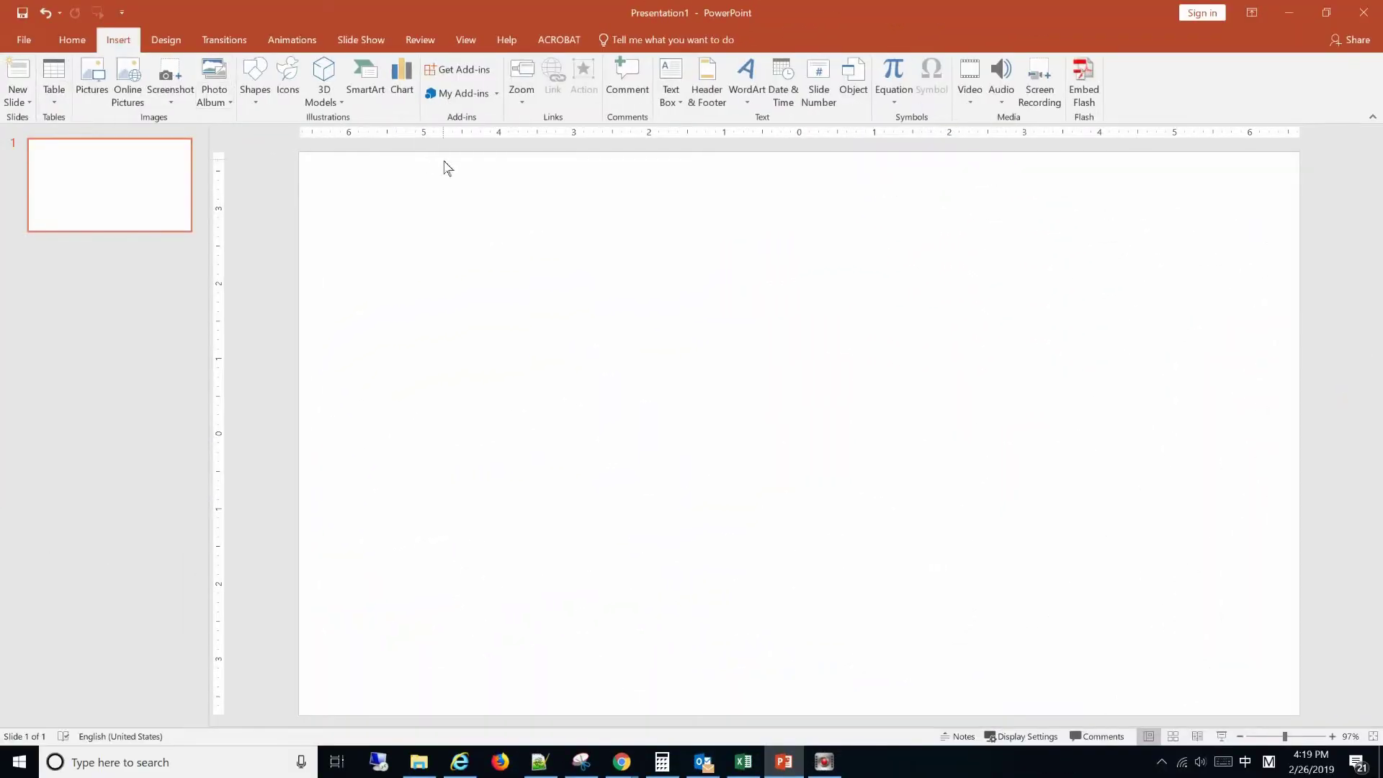
Draw a large blue 6.86-inch square rectangle covering the slide's left half
left_click(268, 108)
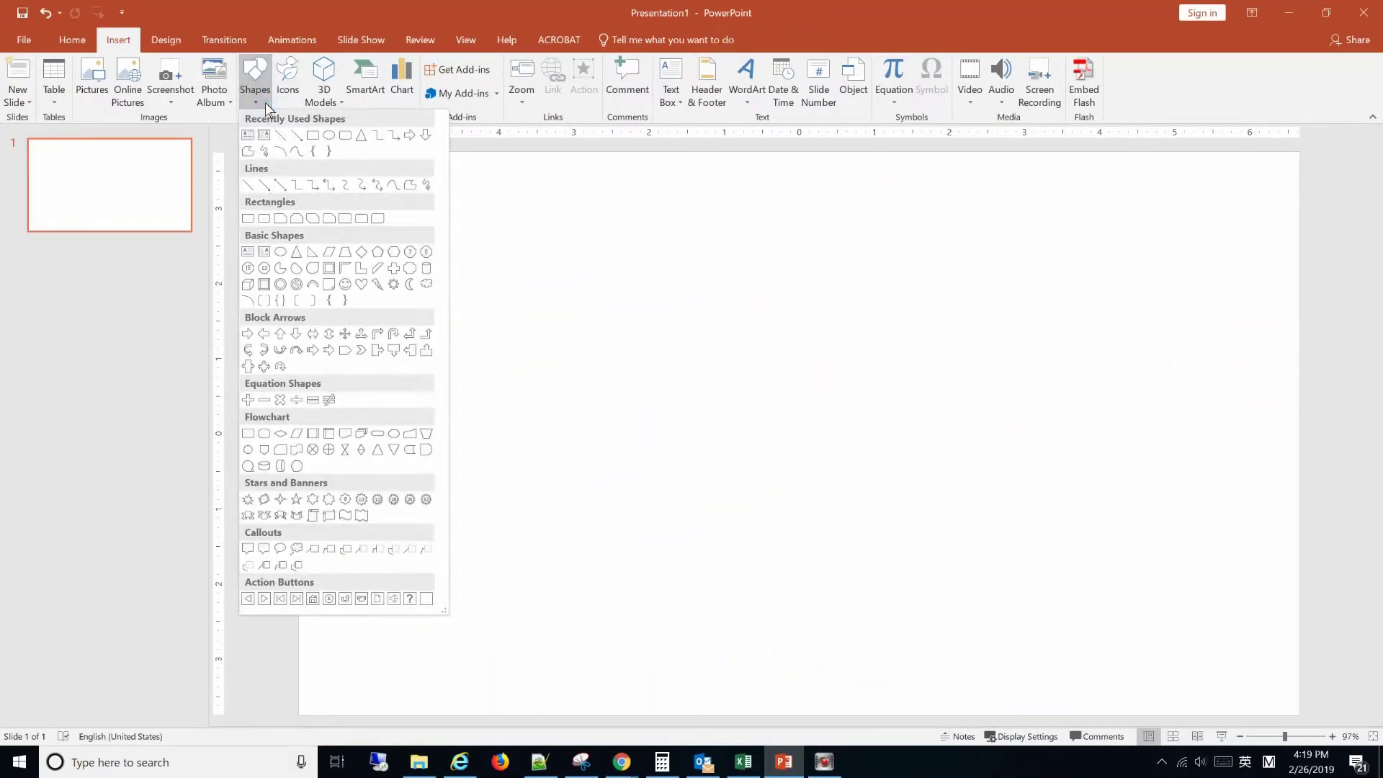
left_click(317, 139)
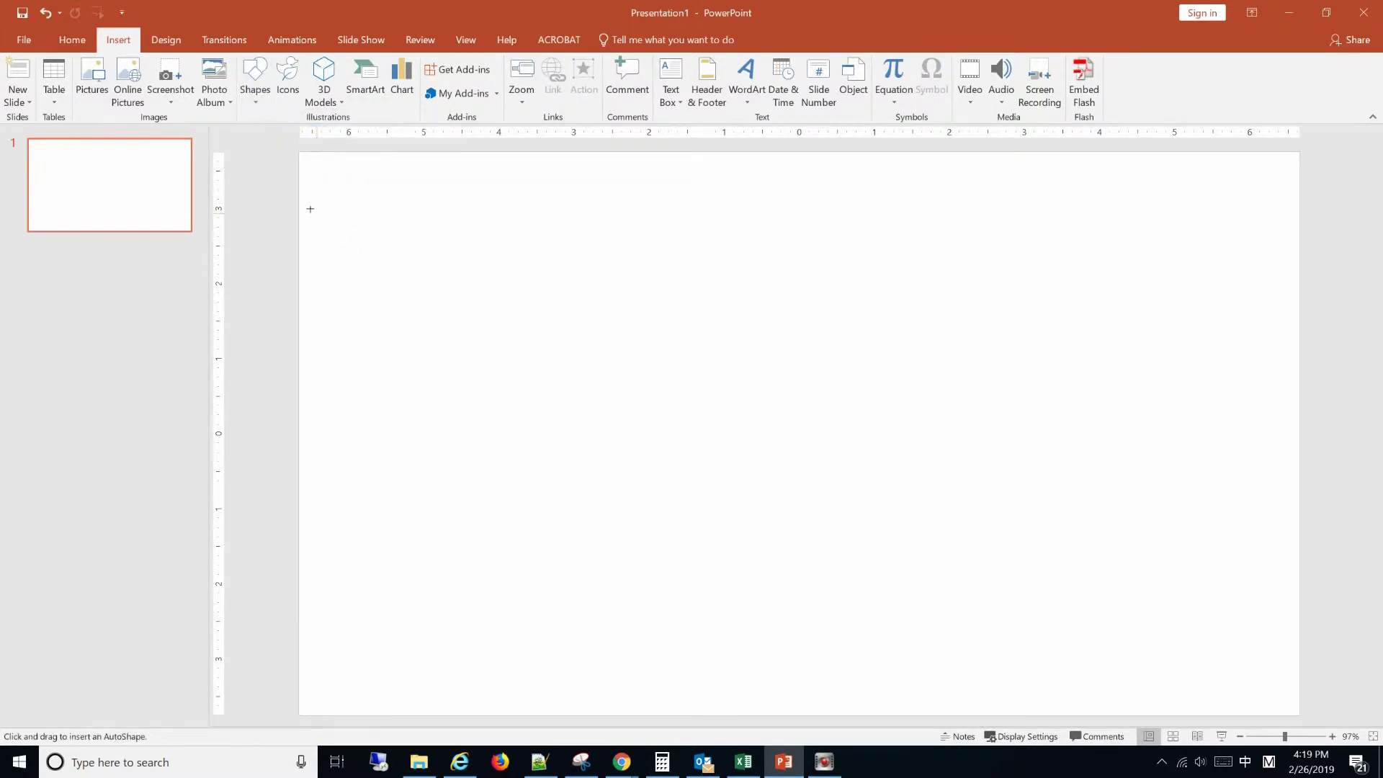
left_click_drag(299, 199, 822, 722)
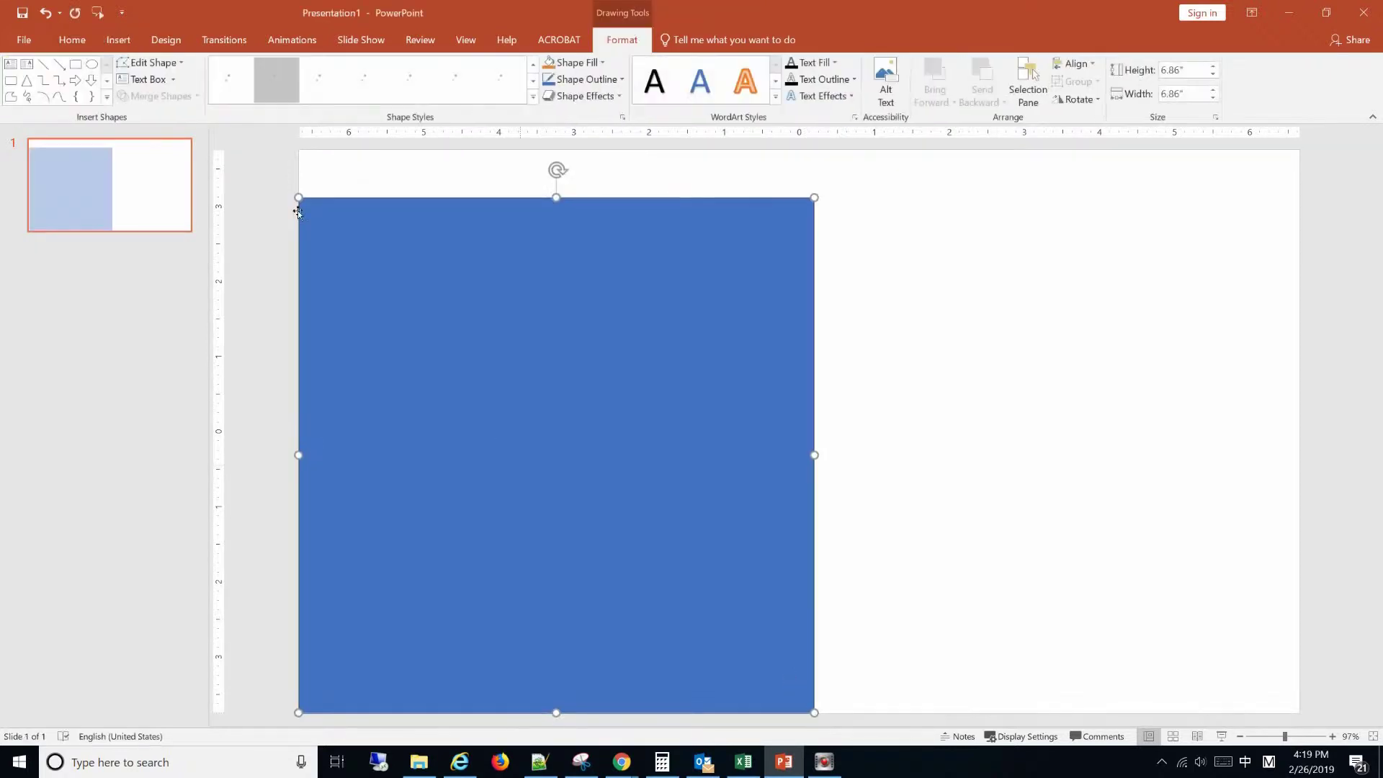
left_click(119, 40)
Draw a tall rectangle inside the blue square and copy it to make four
left_click(256, 93)
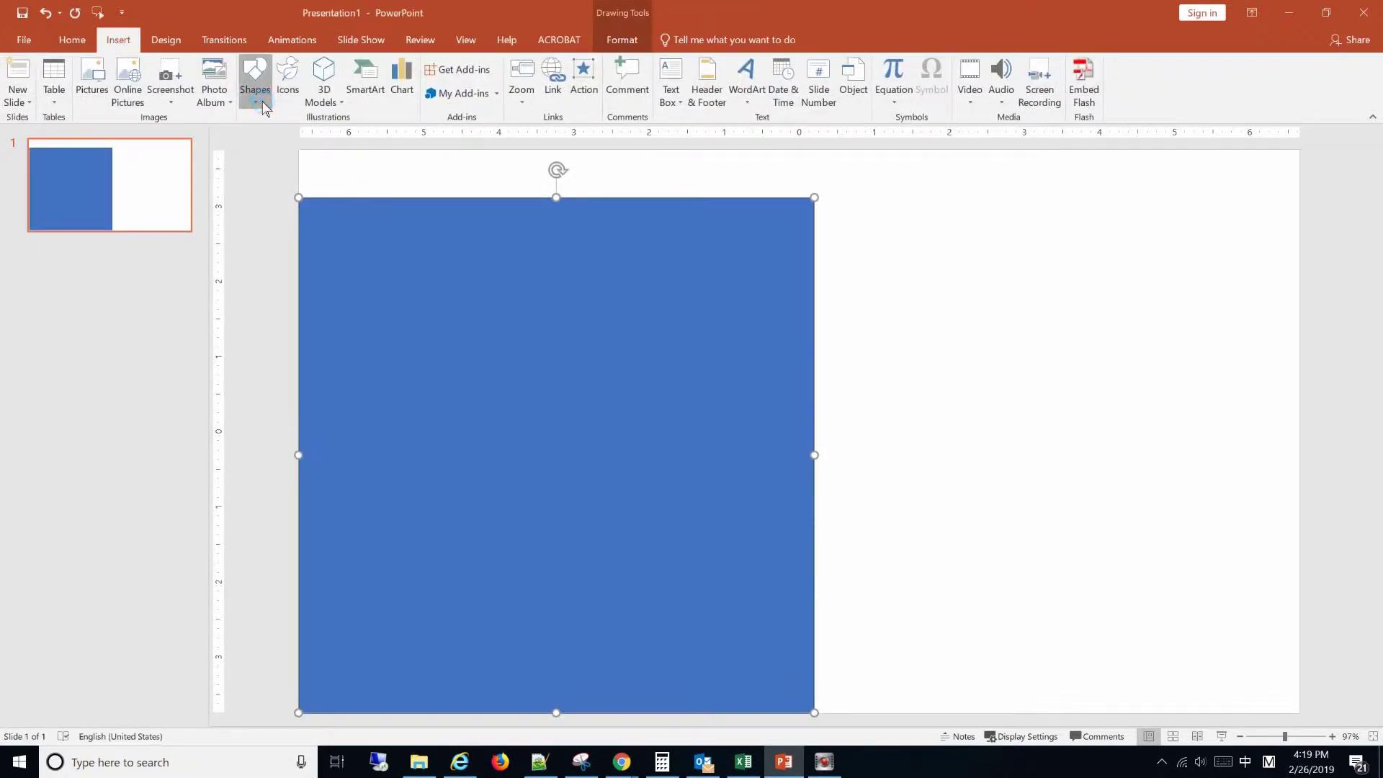
left_click(314, 137)
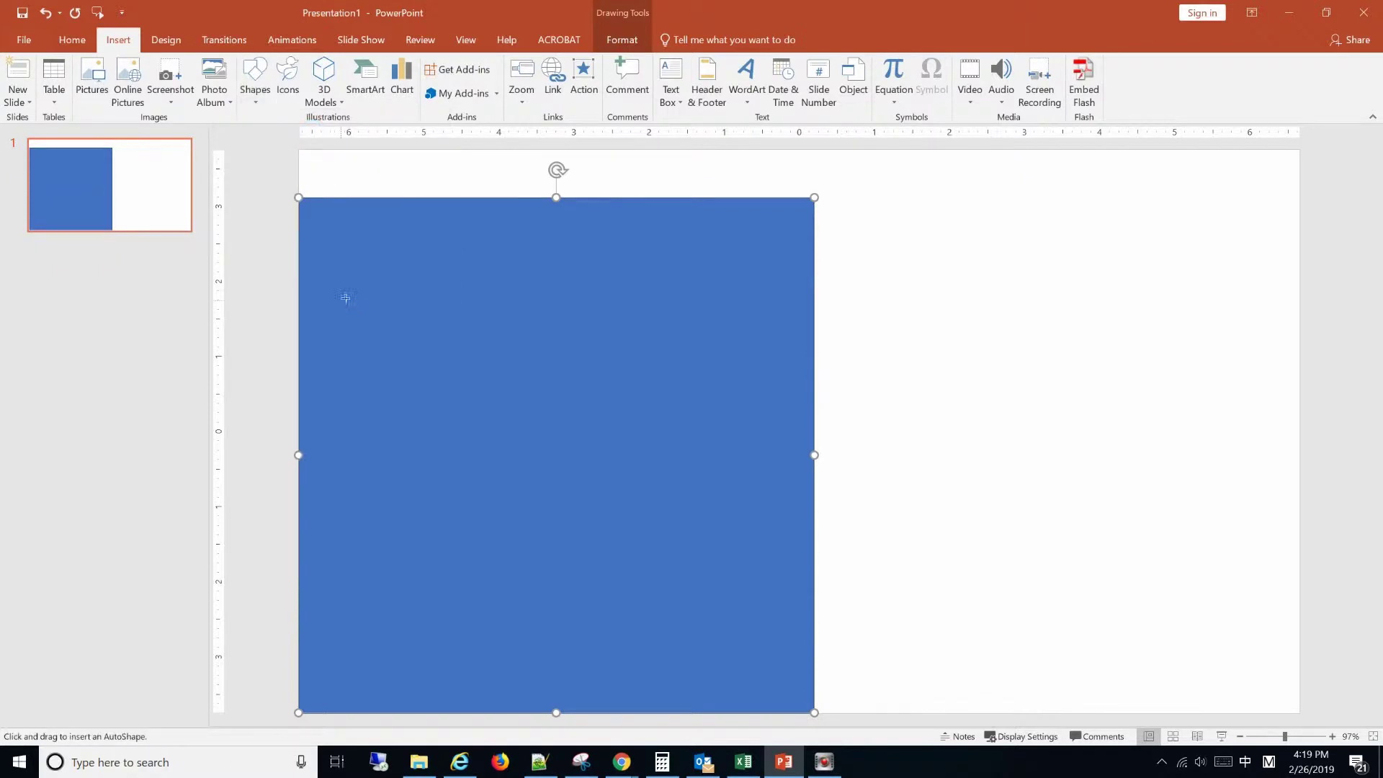
mouse_move(336, 291)
left_mouse_down()
mouse_move(479, 582)
mouse_move(472, 617)
mouse_move(443, 633)
left_mouse_up()
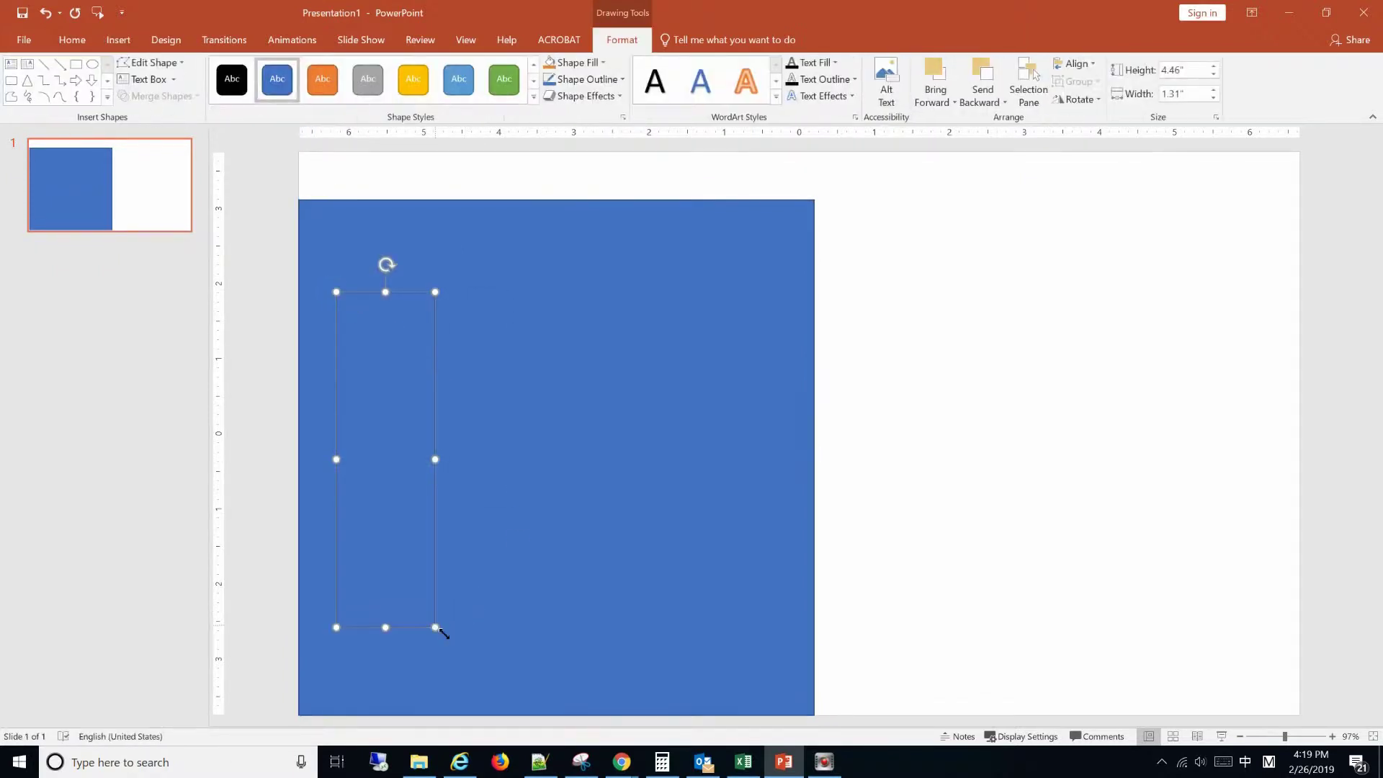
mouse_move(425, 547)
left_mouse_down()
mouse_move(732, 539)
mouse_move(746, 551)
left_mouse_up()
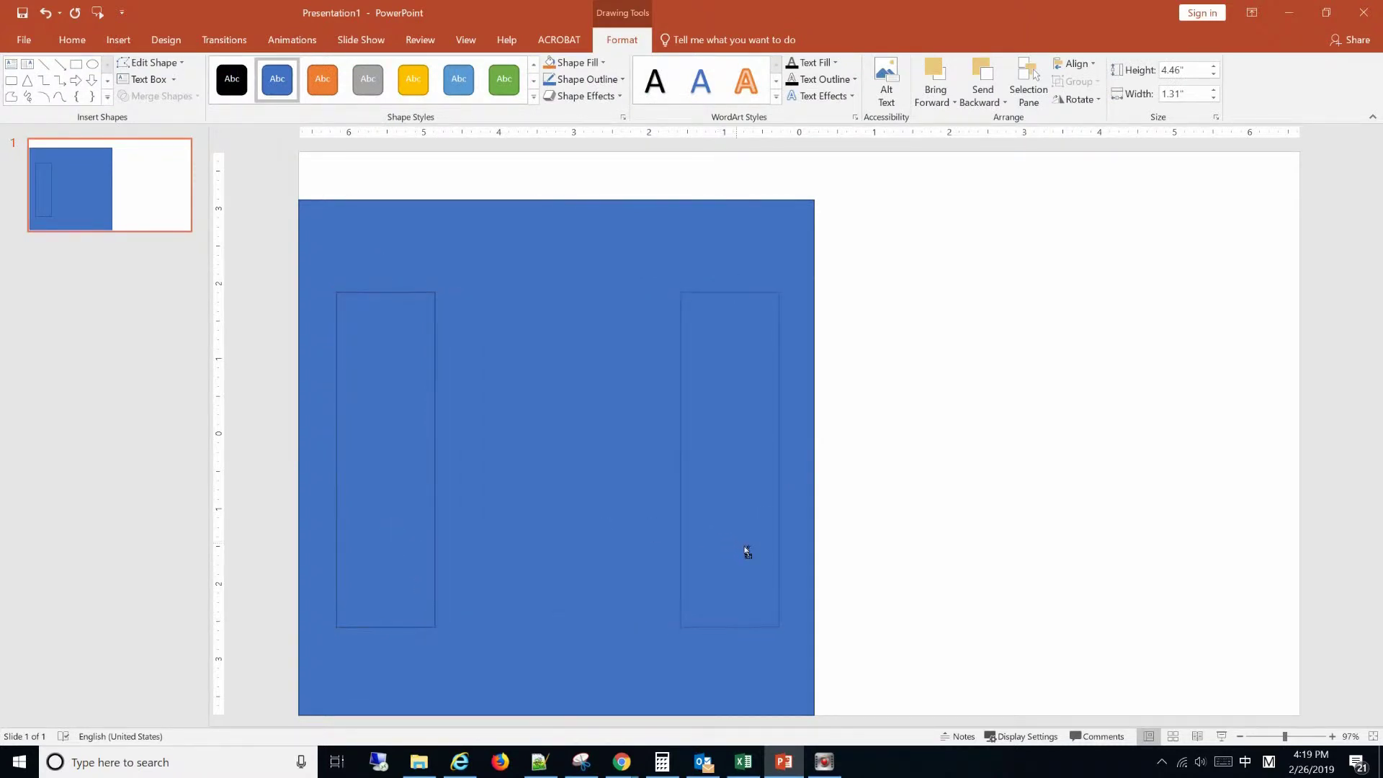
left_click(417, 509, "shift")
mouse_move(417, 509)
left_mouse_down()
mouse_move(556, 508)
mouse_move(543, 508)
left_mouse_up()
left_click_drag(836, 493, 634, 493)
left_click(970, 511)
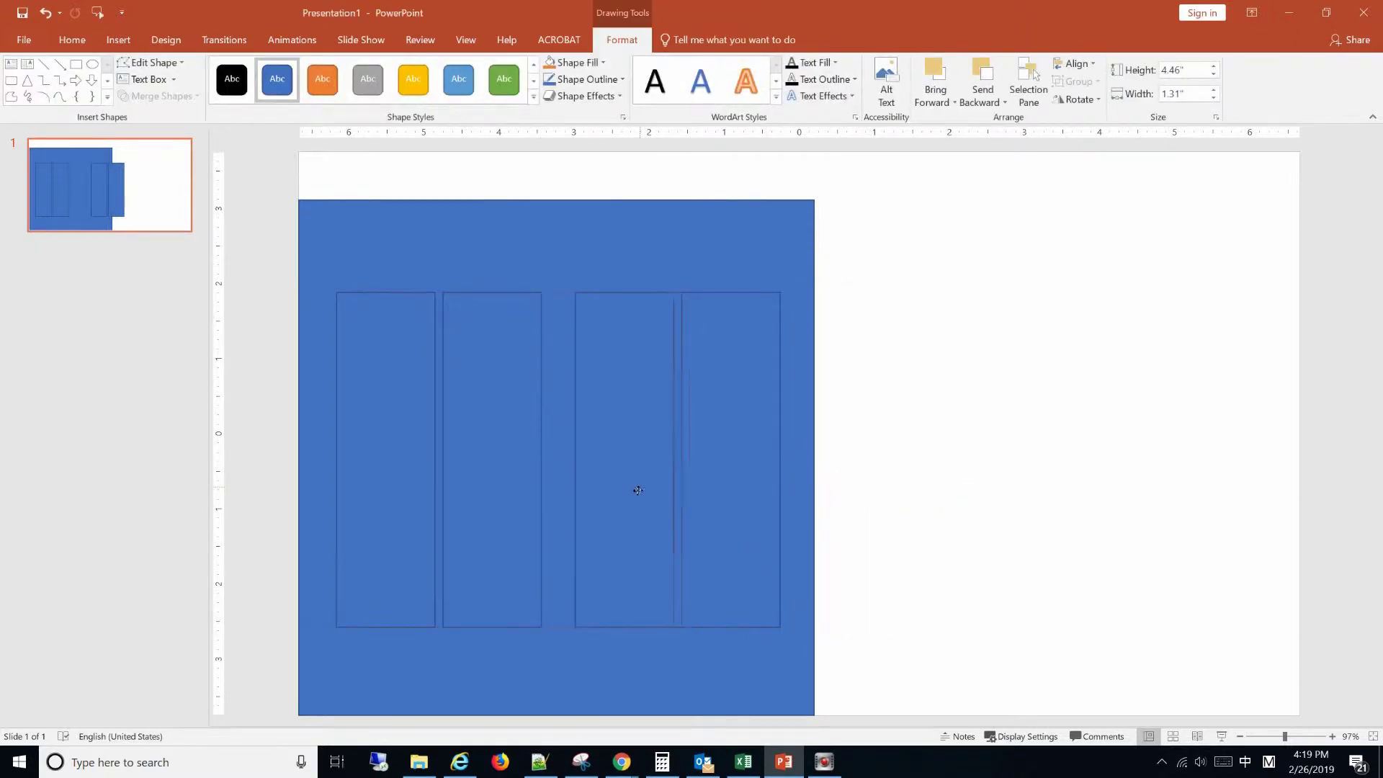
Align the four tall rectangles along their tops and distribute them horizontally
left_click(635, 493)
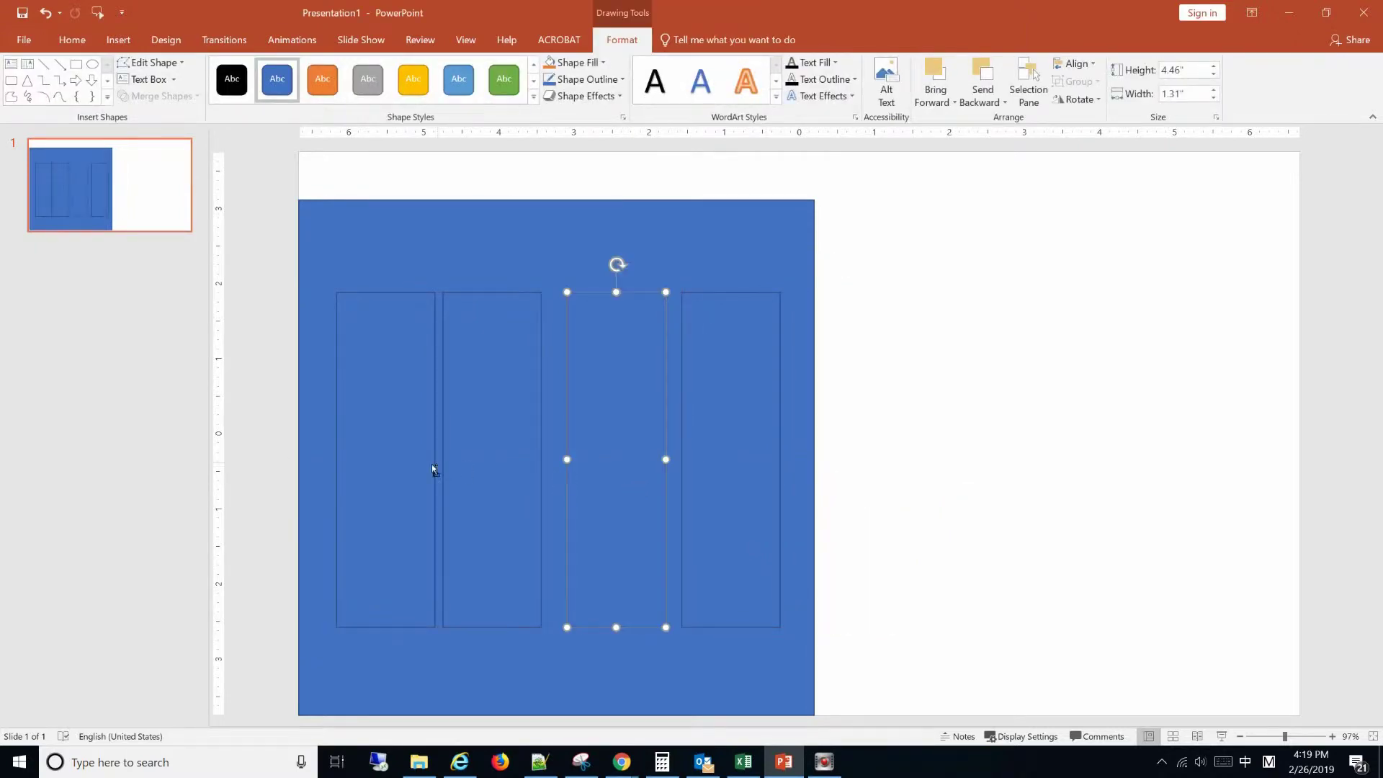
left_click(416, 461, "shift")
left_click(508, 464, "shift")
left_click(736, 466, "shift")
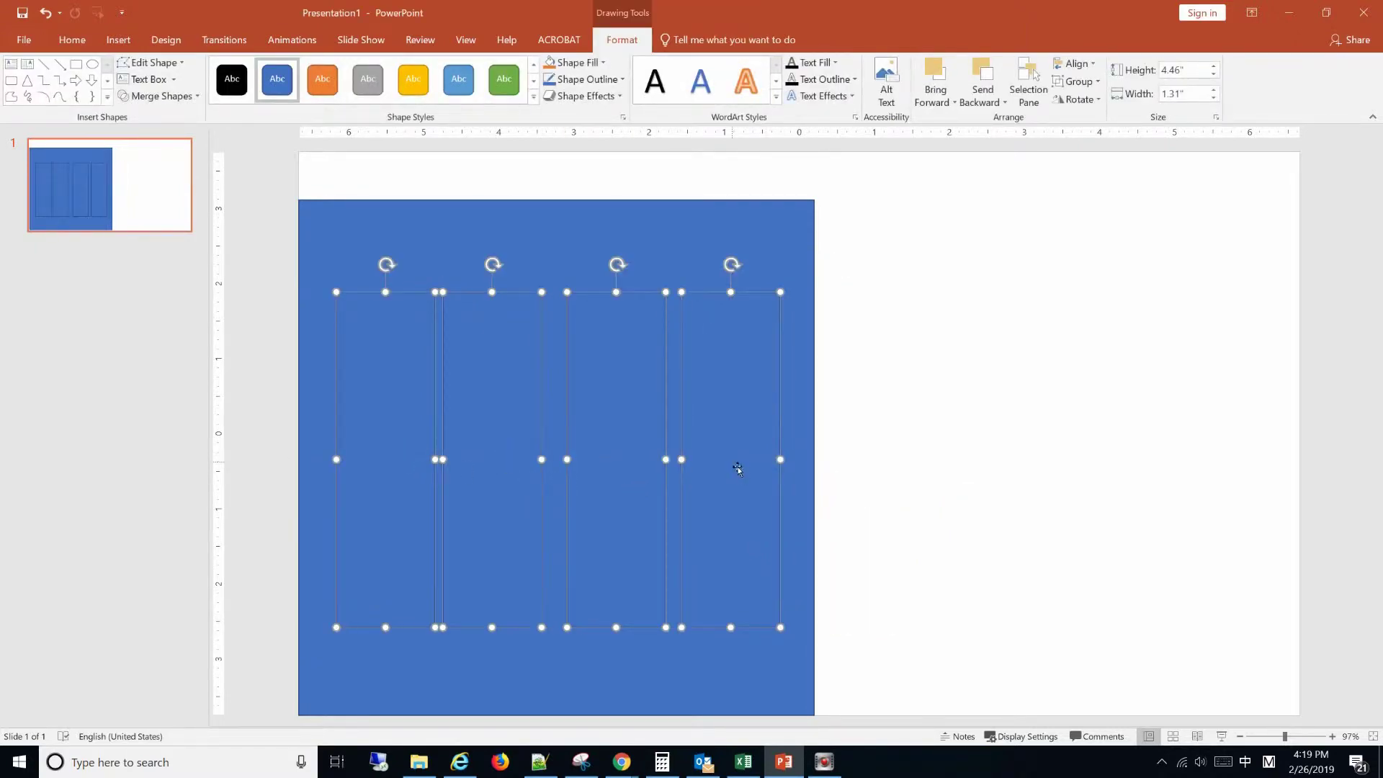
left_click(1094, 65)
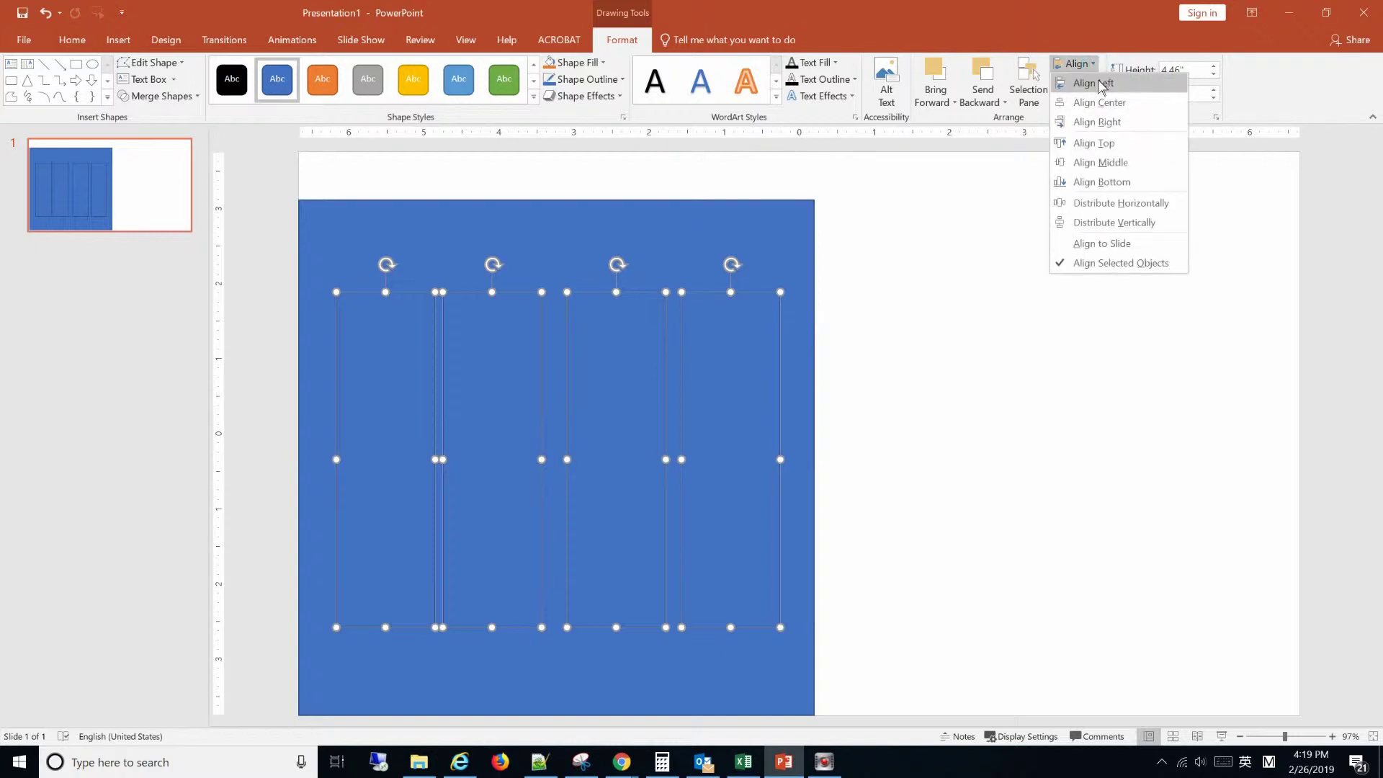
left_click(1094, 142)
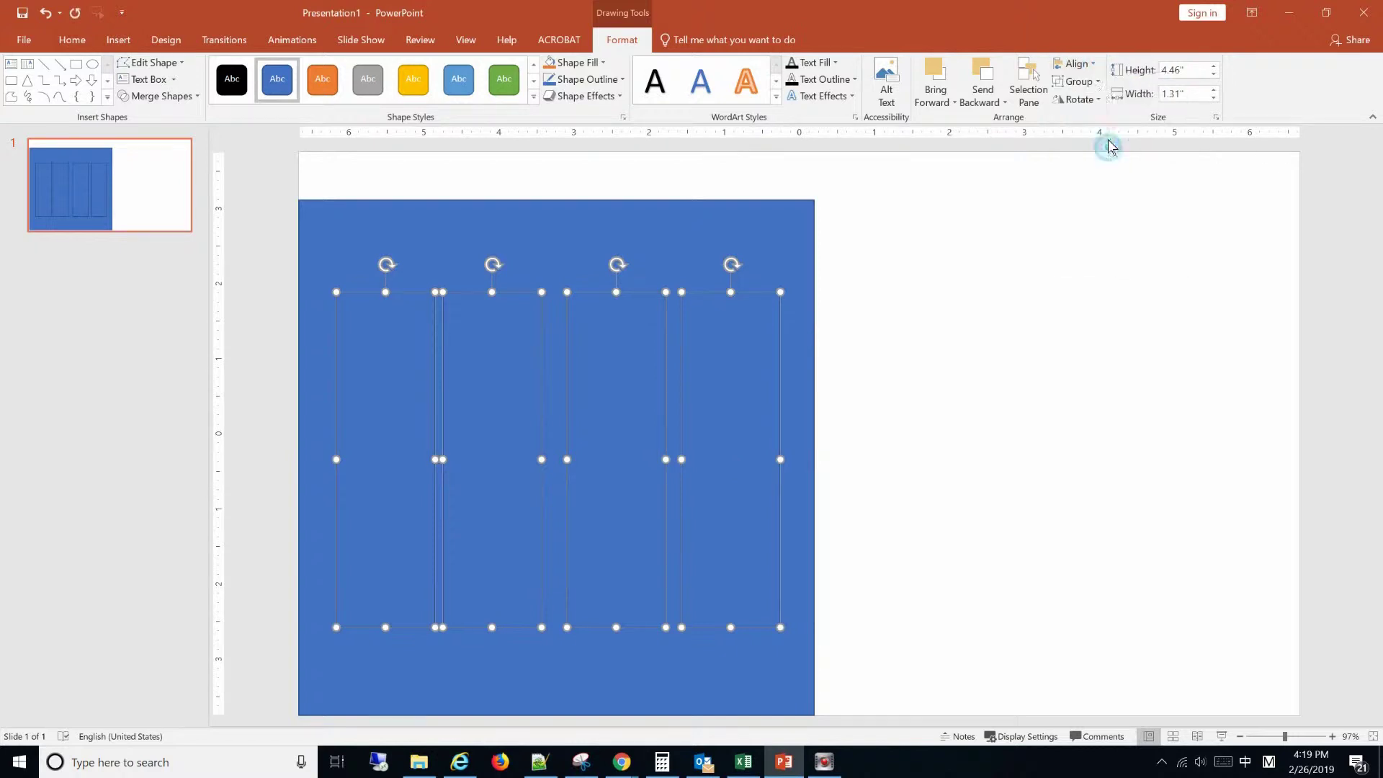
left_click(1077, 64)
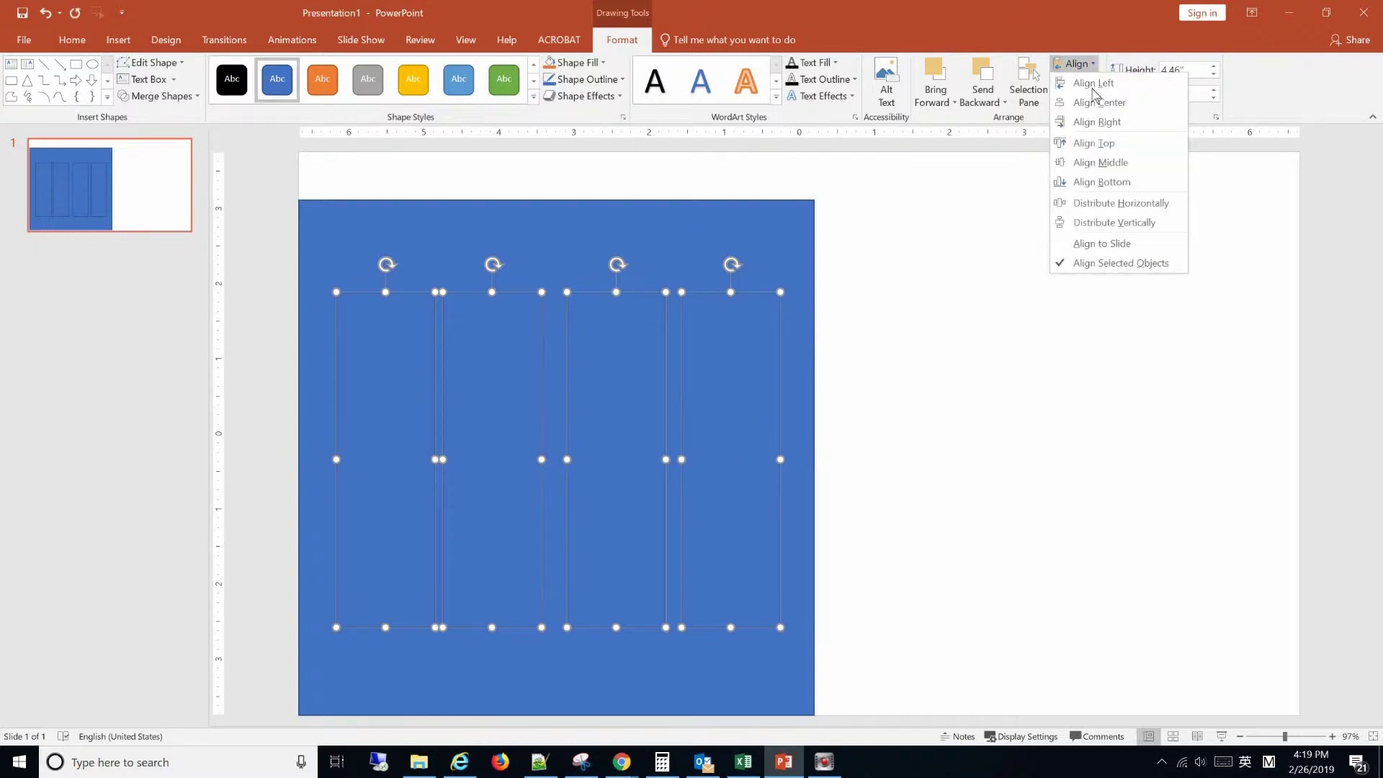
left_click(1087, 206)
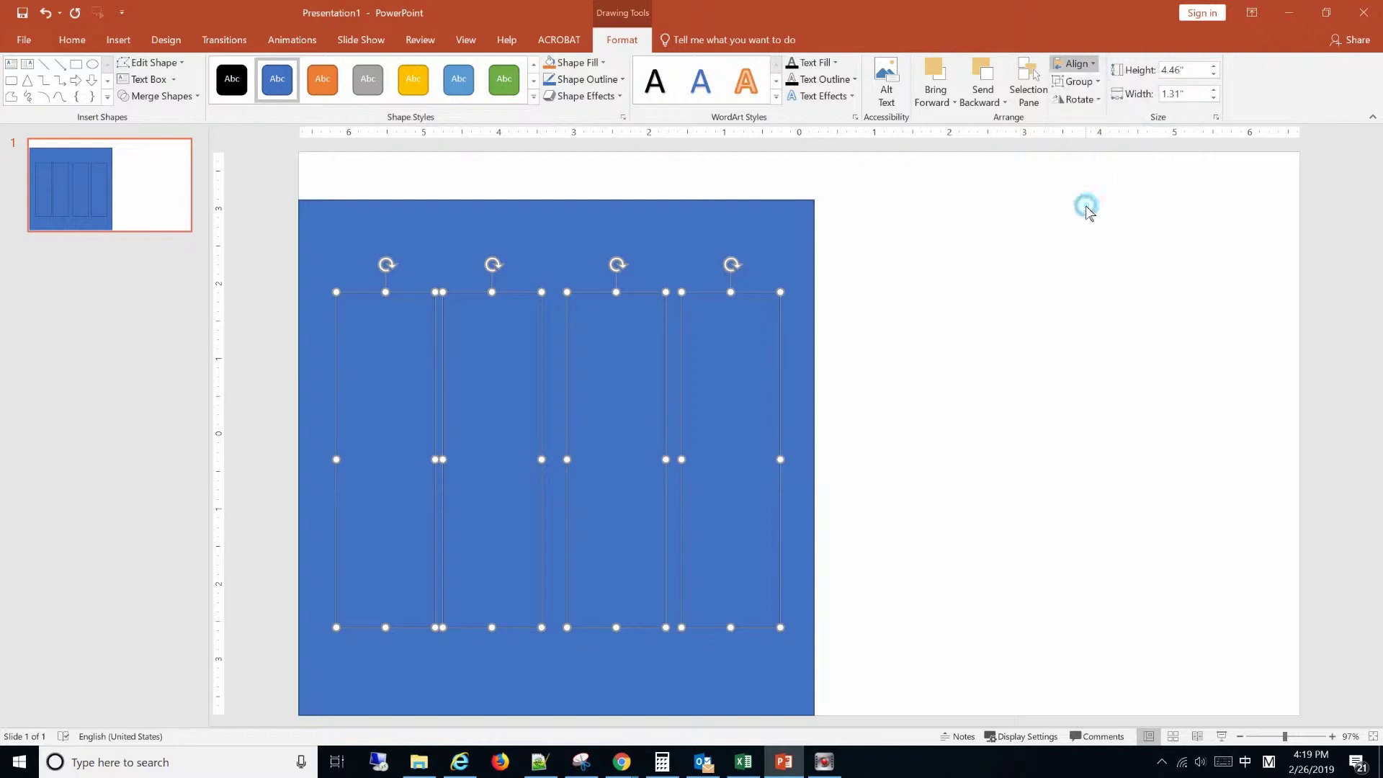
left_click(969, 375)
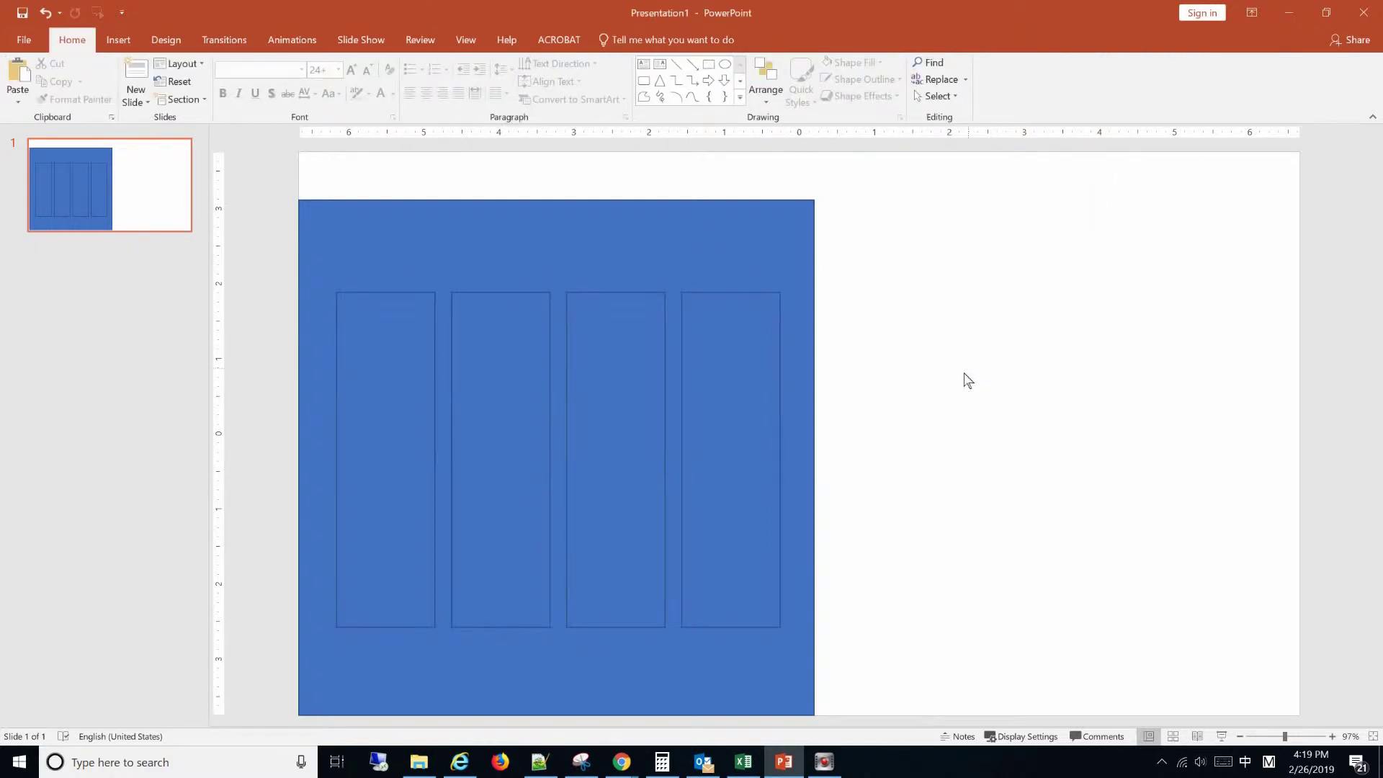
Give the first three rectangles no outline and a gold fill
left_click(405, 400)
left_click(486, 402, "shift")
left_click(618, 401, "shift")
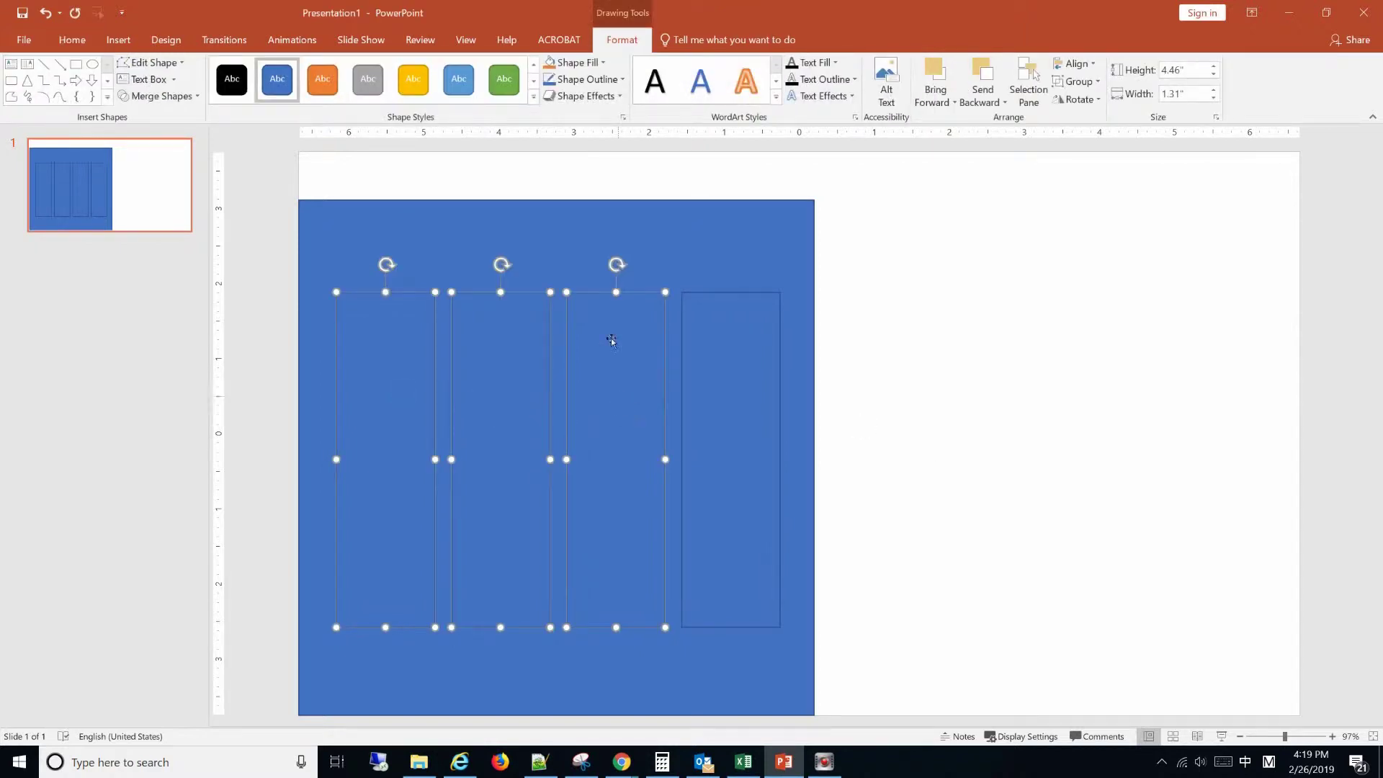
left_click(591, 80)
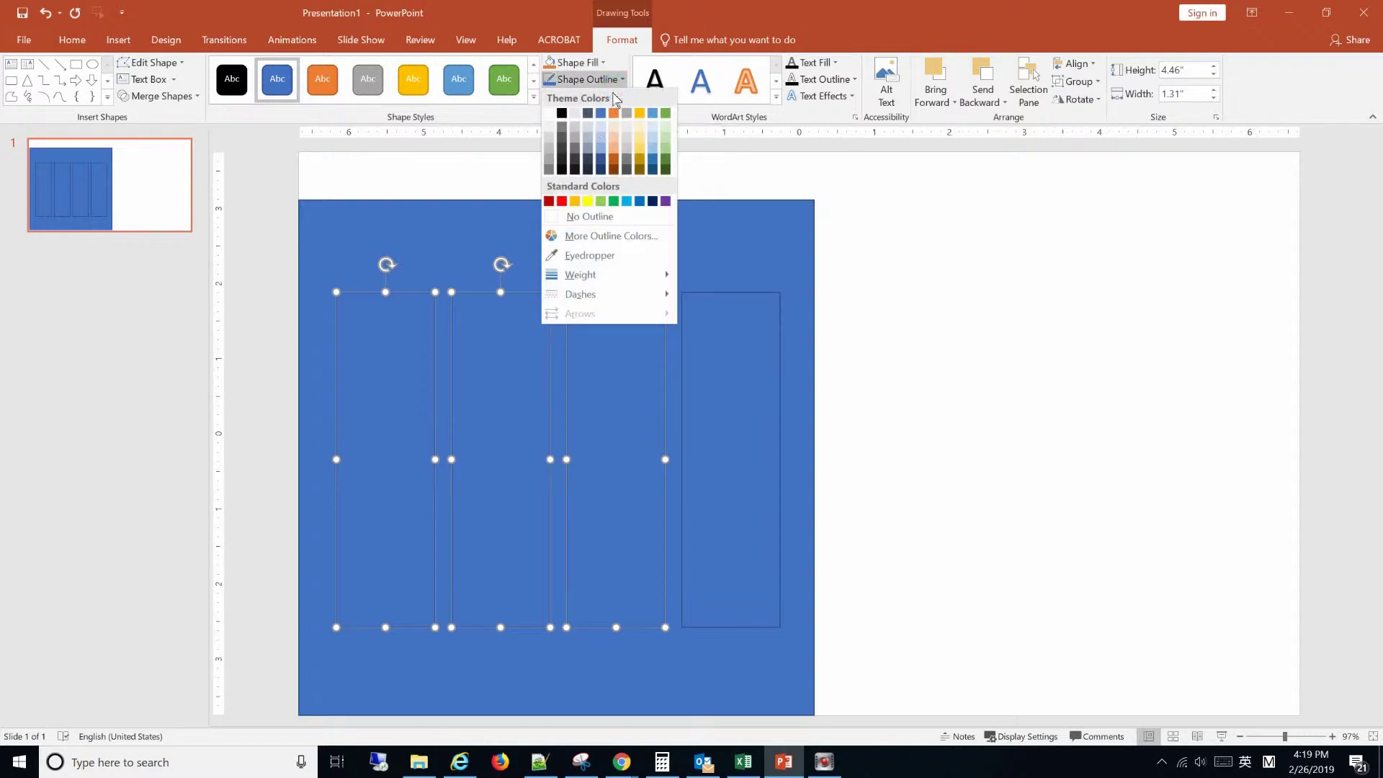
left_click(589, 217)
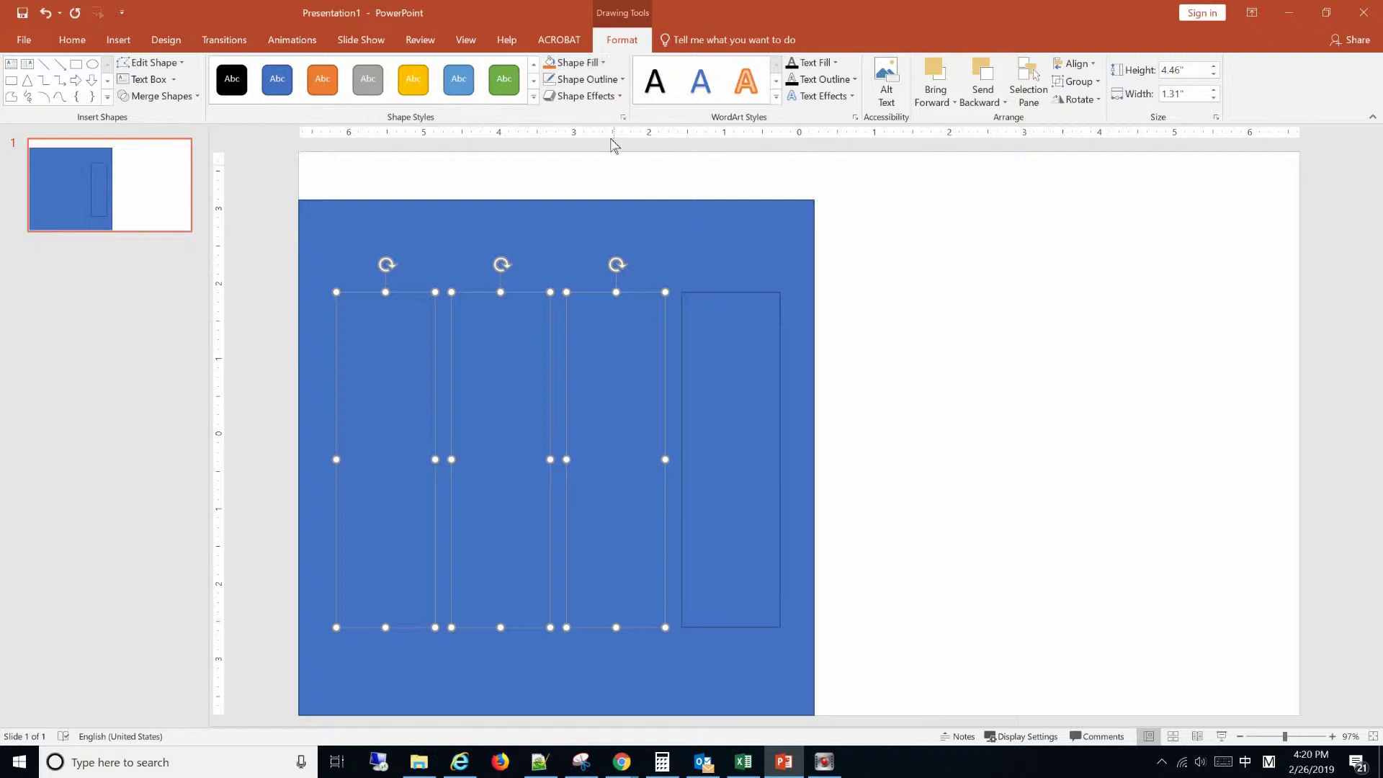
left_click(600, 69)
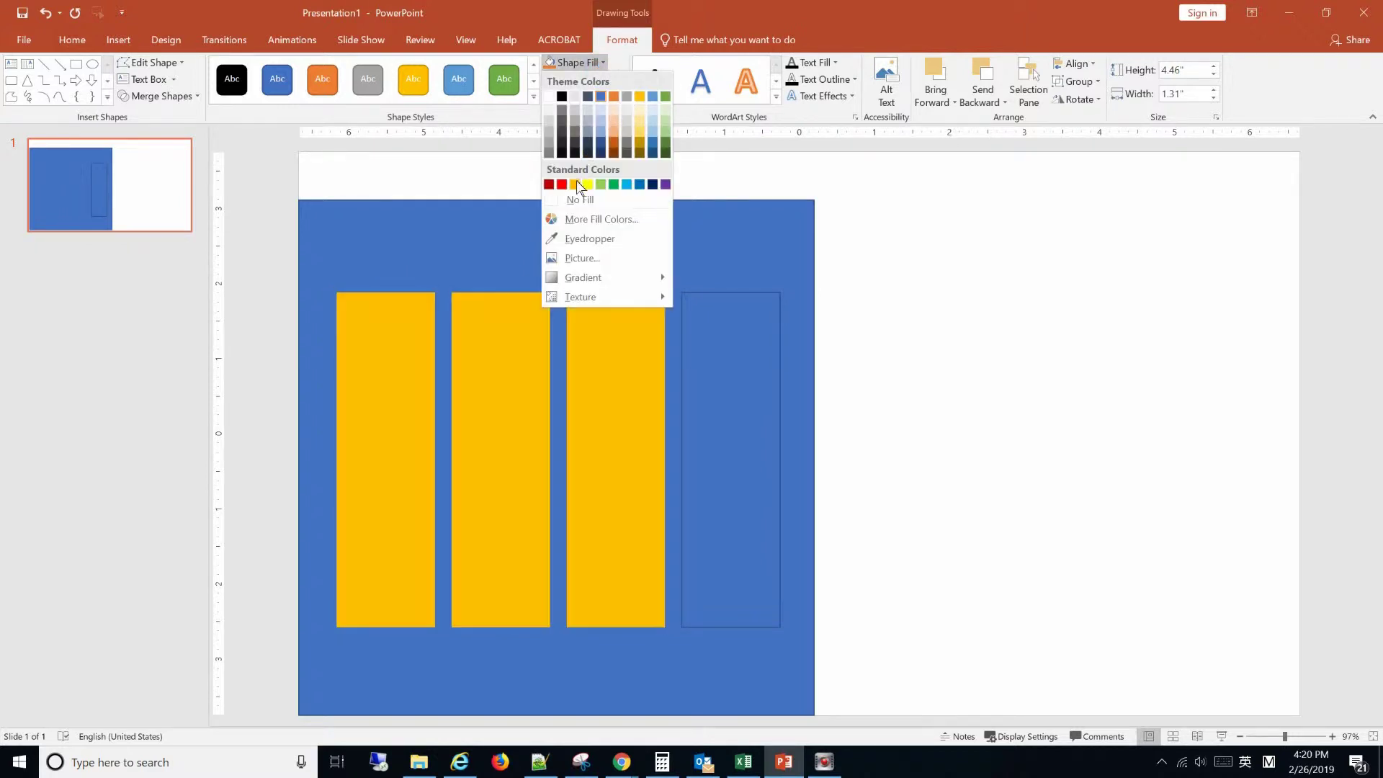
left_click(576, 185)
left_click(1005, 289)
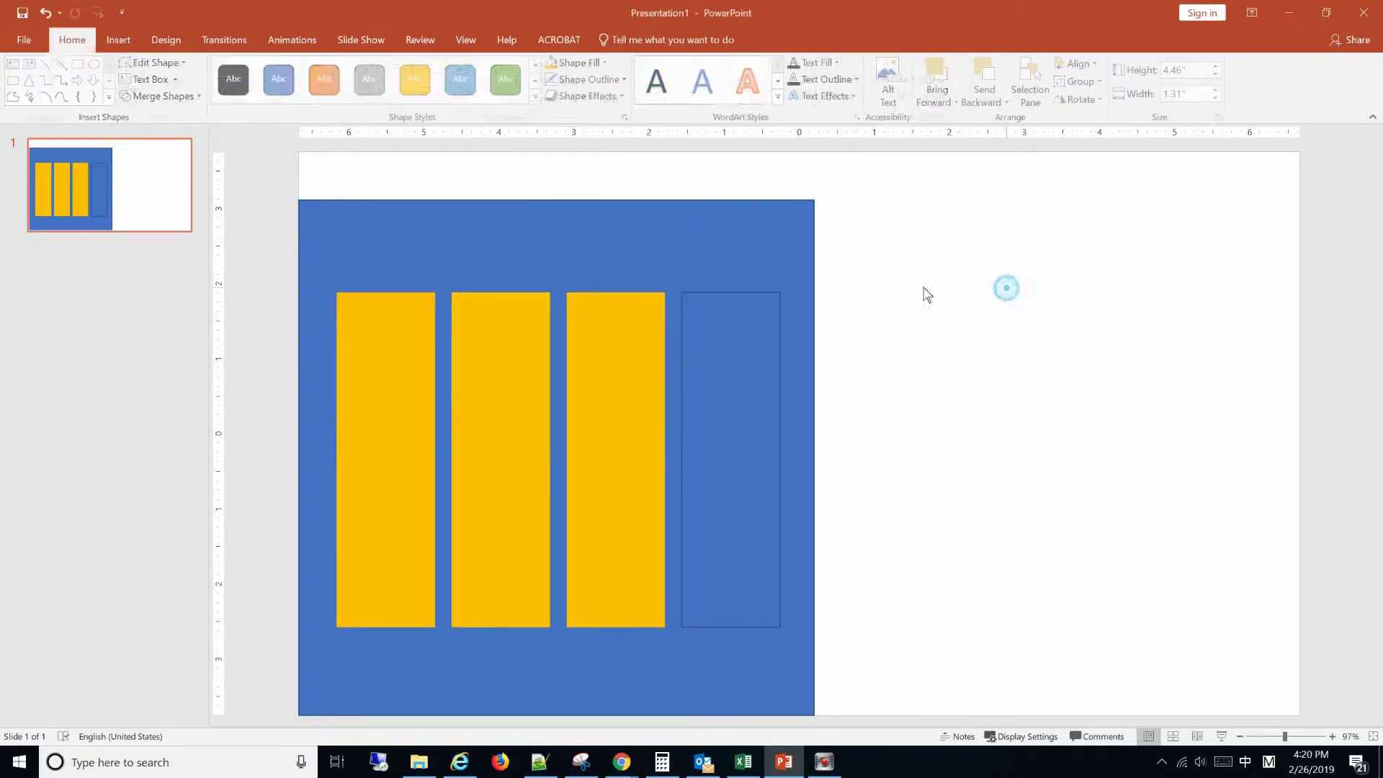
Shorten the three gold bars stepwise, the first lowest at 1.14 inches
left_click(622, 324)
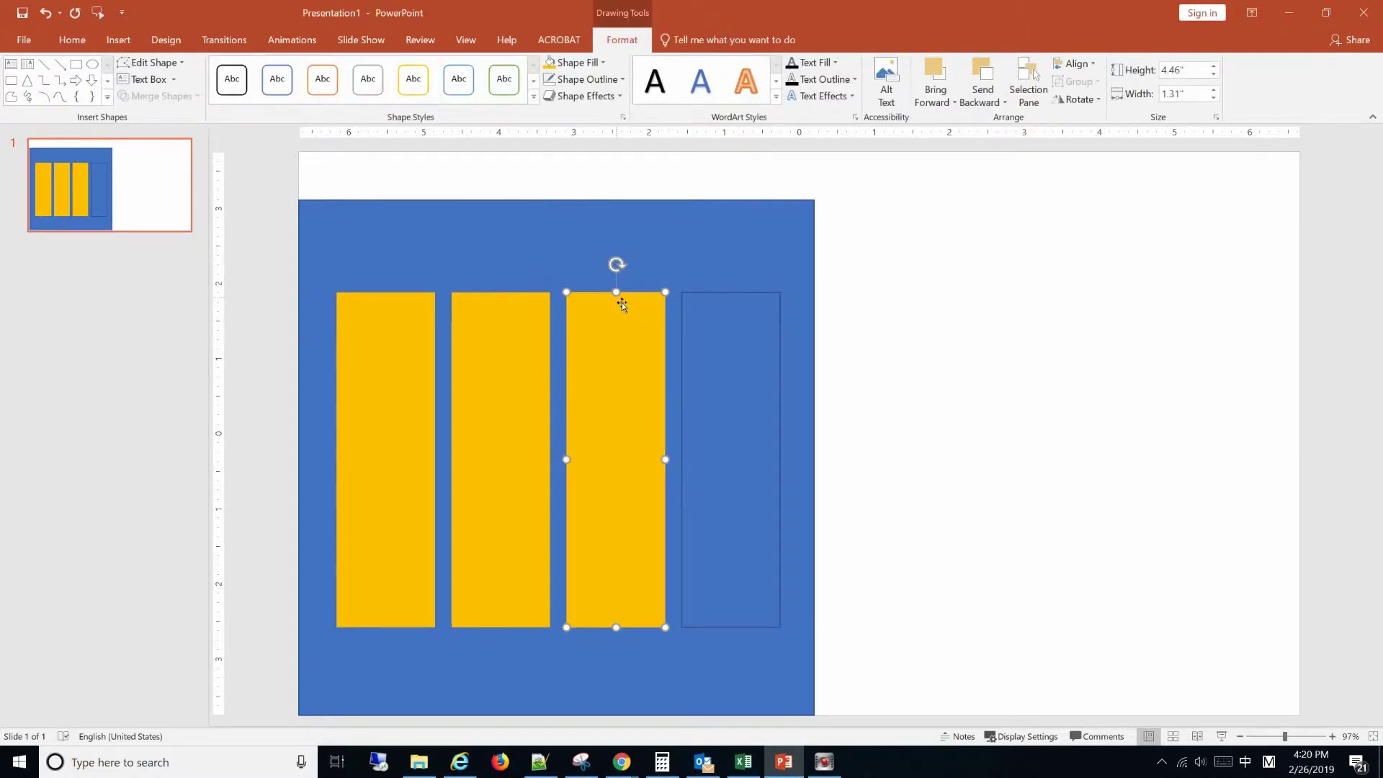
left_click_drag(626, 304, 625, 389)
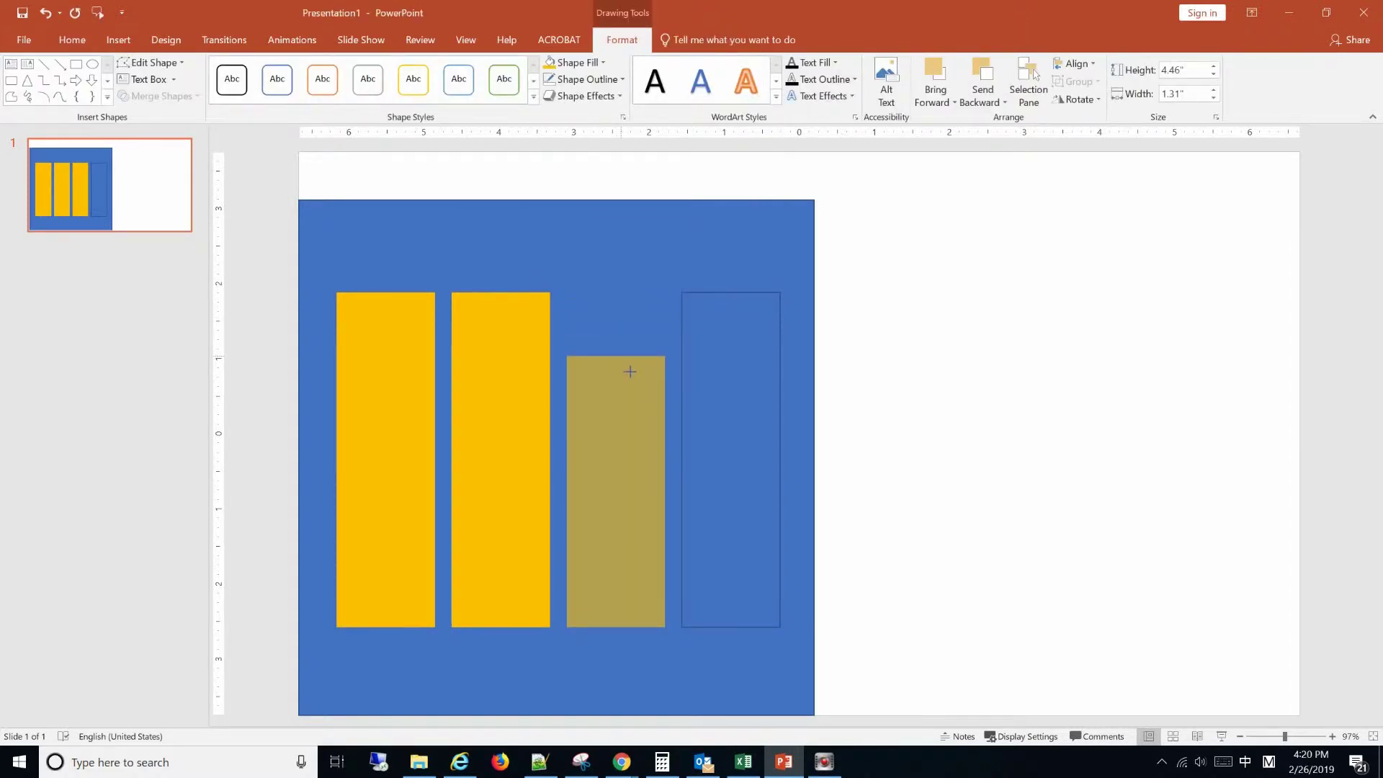
left_click(511, 298)
left_click_drag(501, 292, 501, 472)
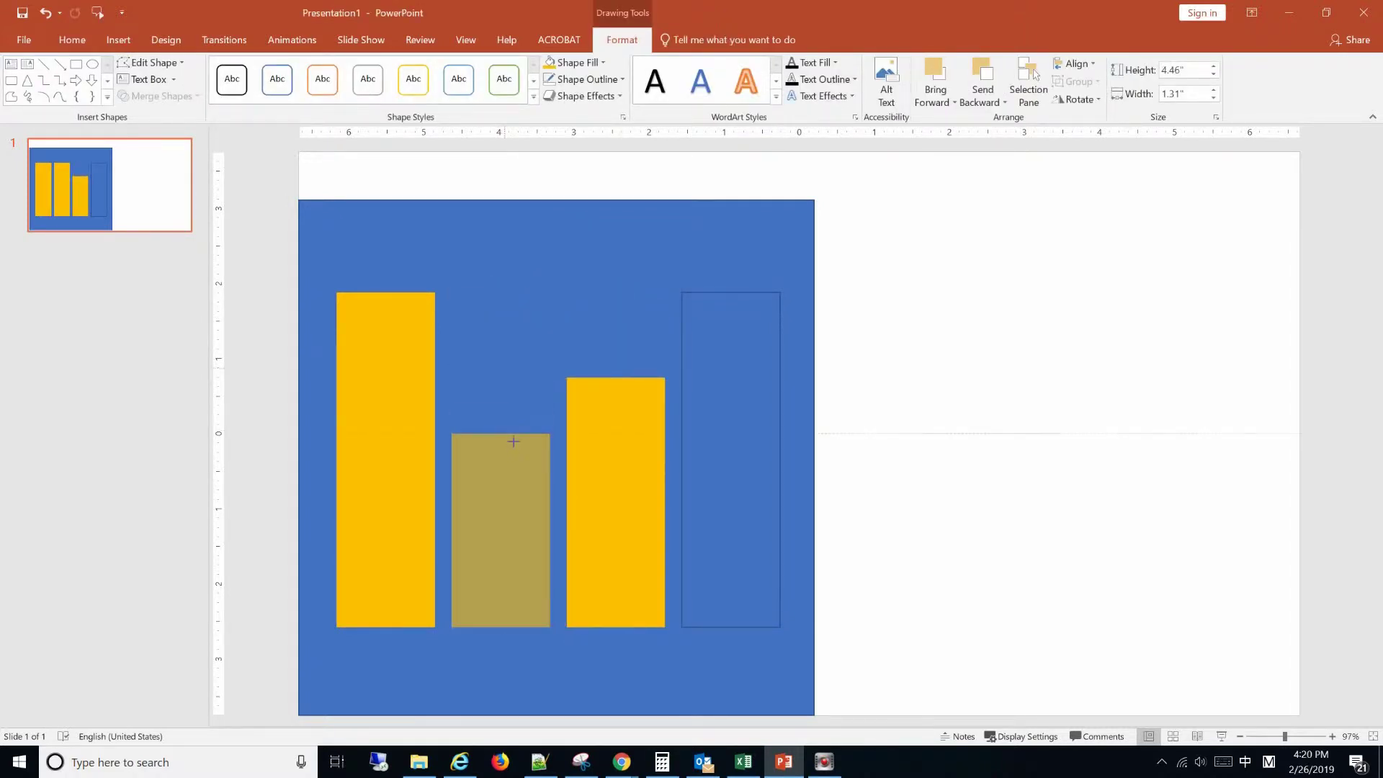
left_click(389, 306)
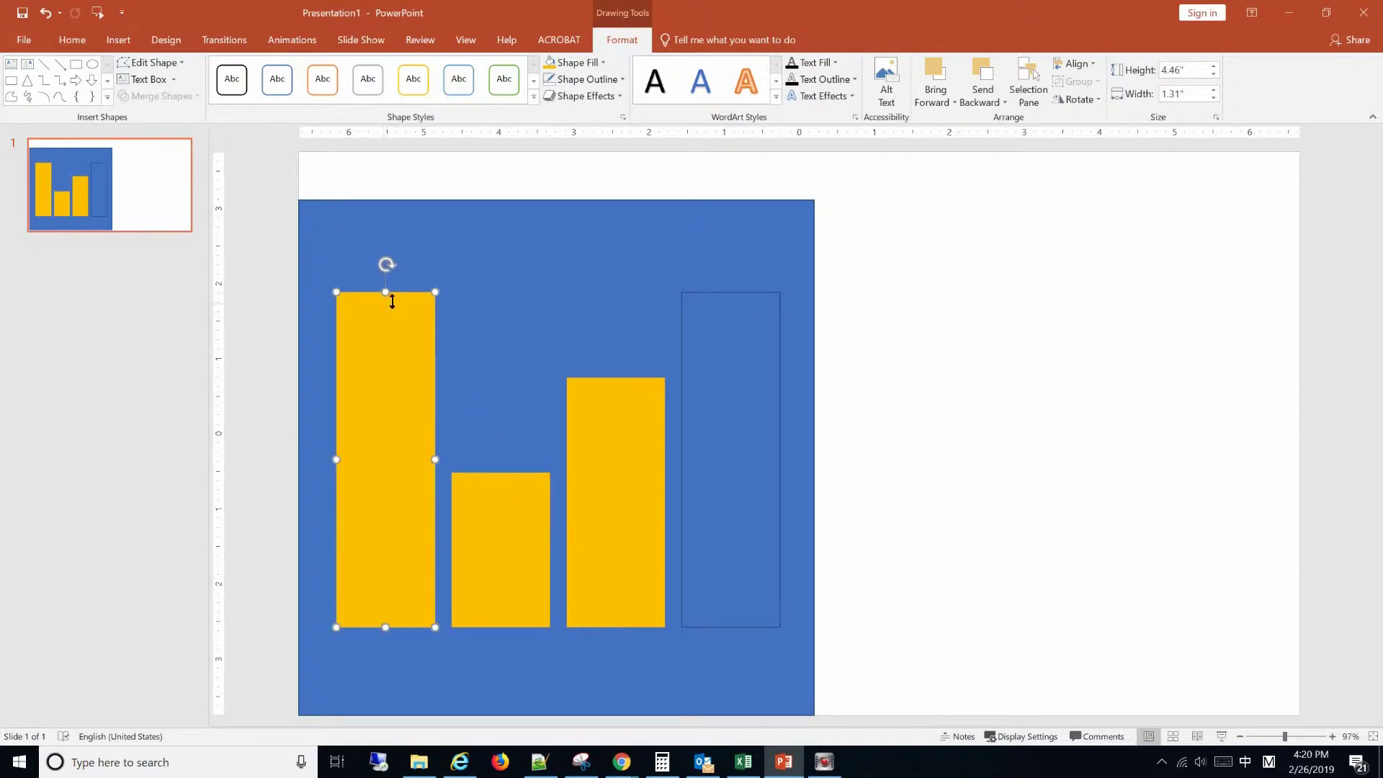
left_click_drag(387, 293, 398, 541)
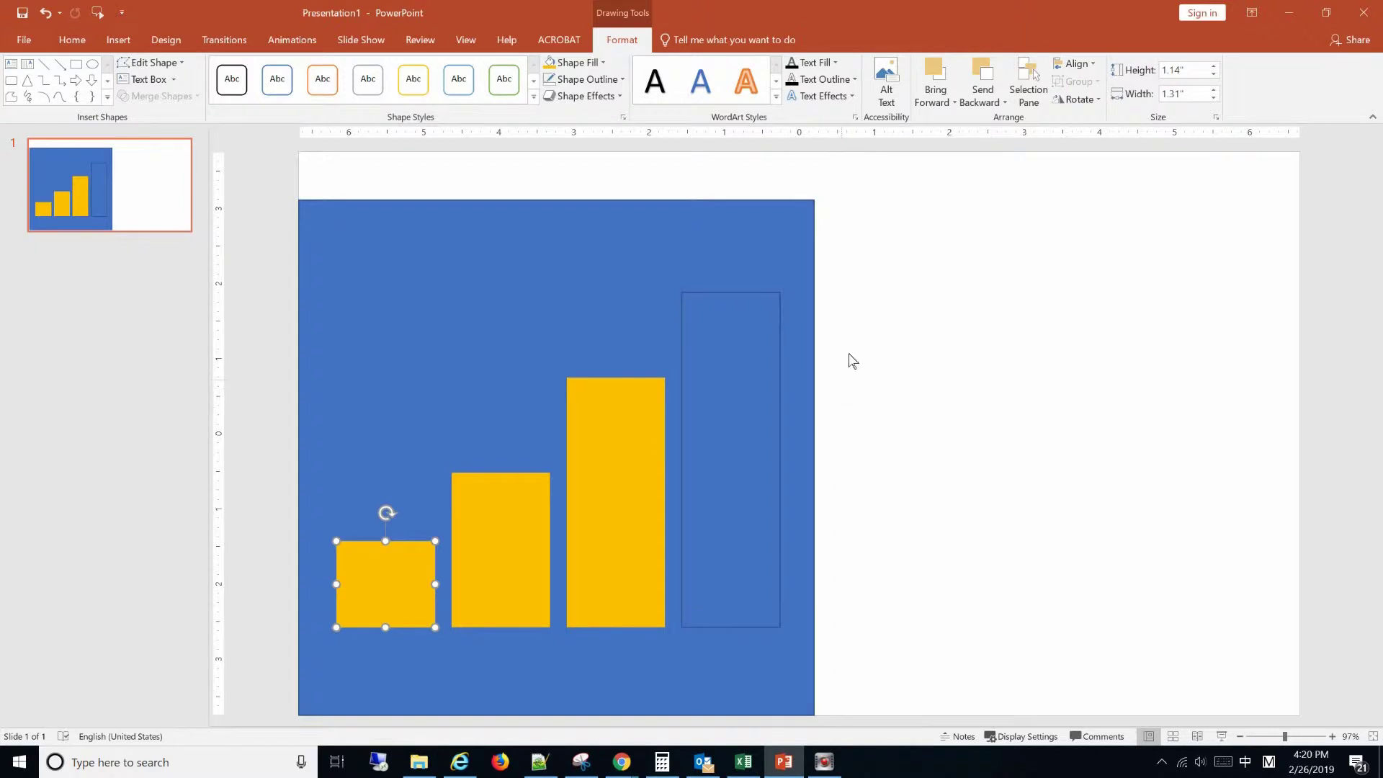
left_click(693, 270)
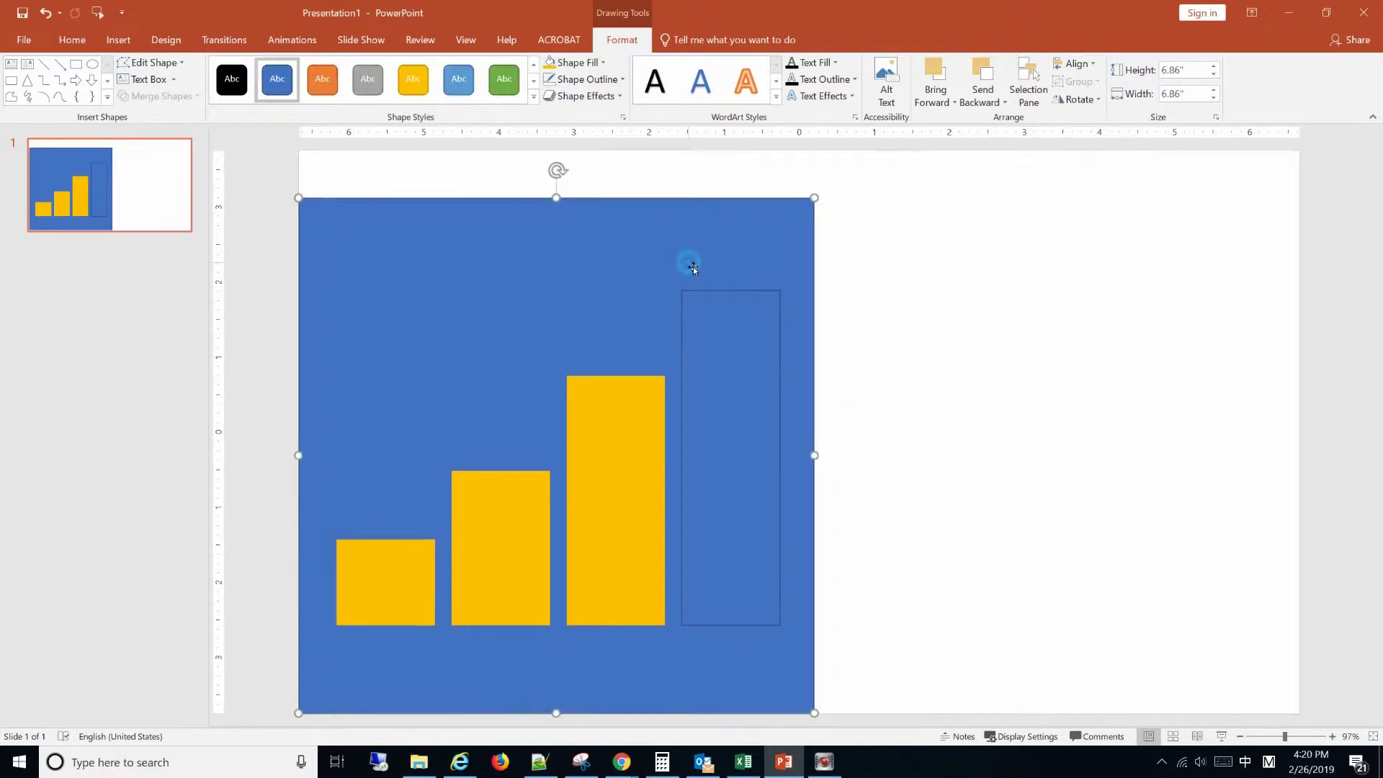
Subtract the fourth rectangle from the blue square, leaving a white slot
left_click(739, 330, "shift")
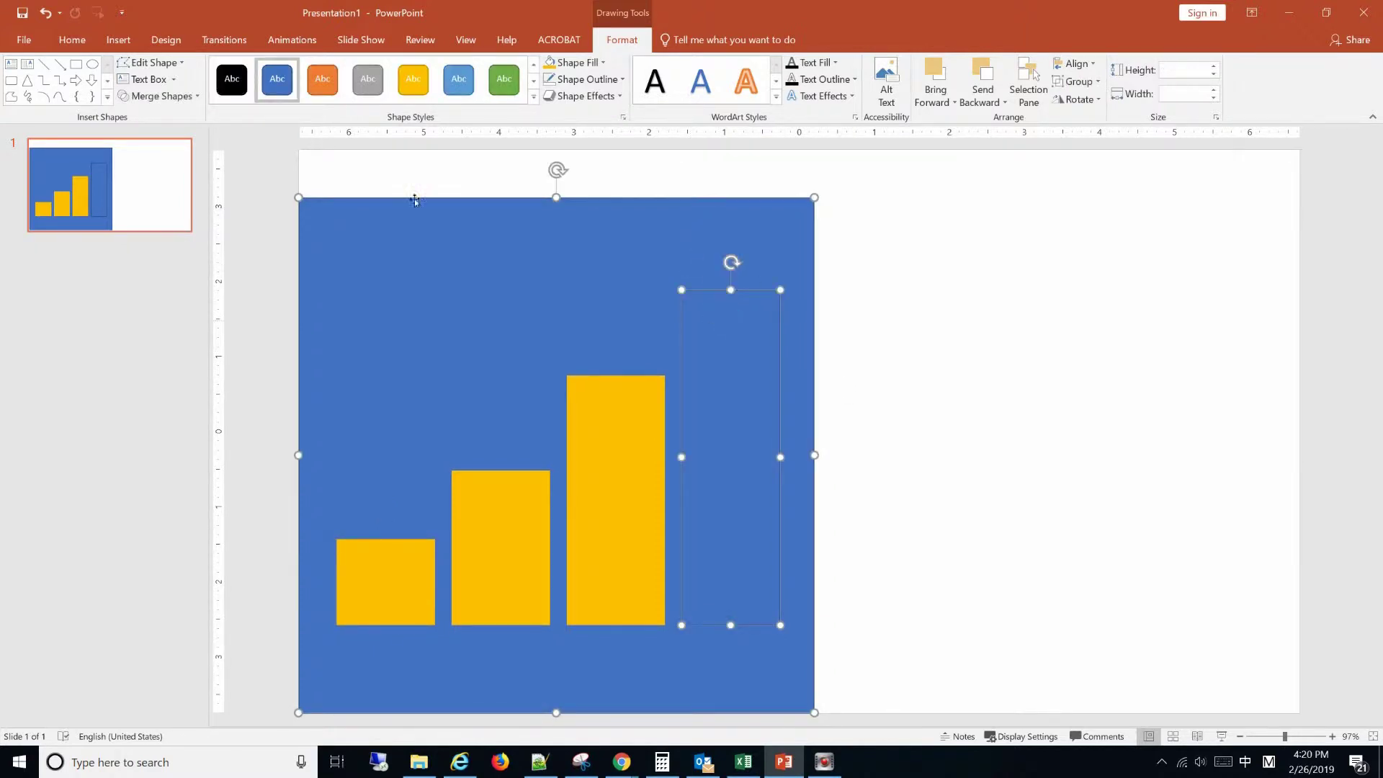
left_click(162, 100)
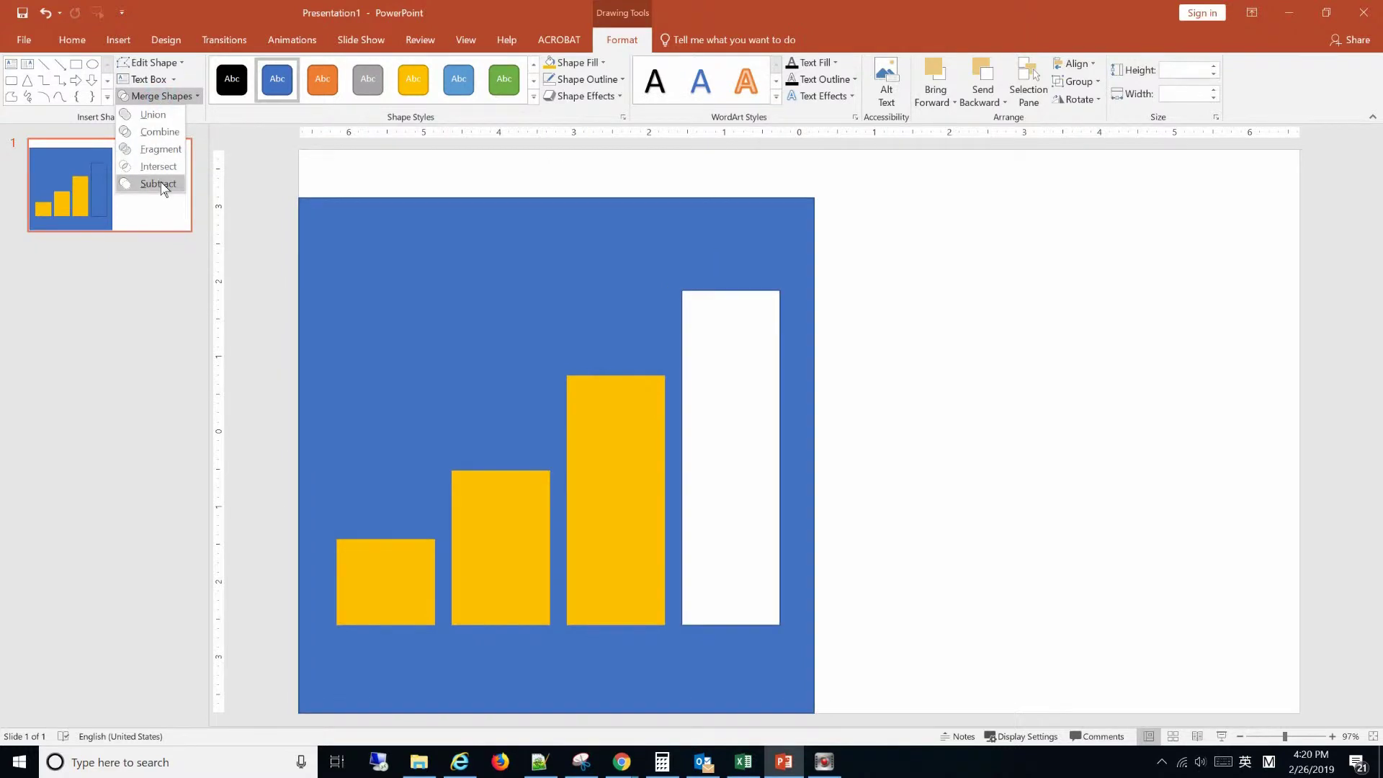
left_click(158, 184)
left_click(913, 358)
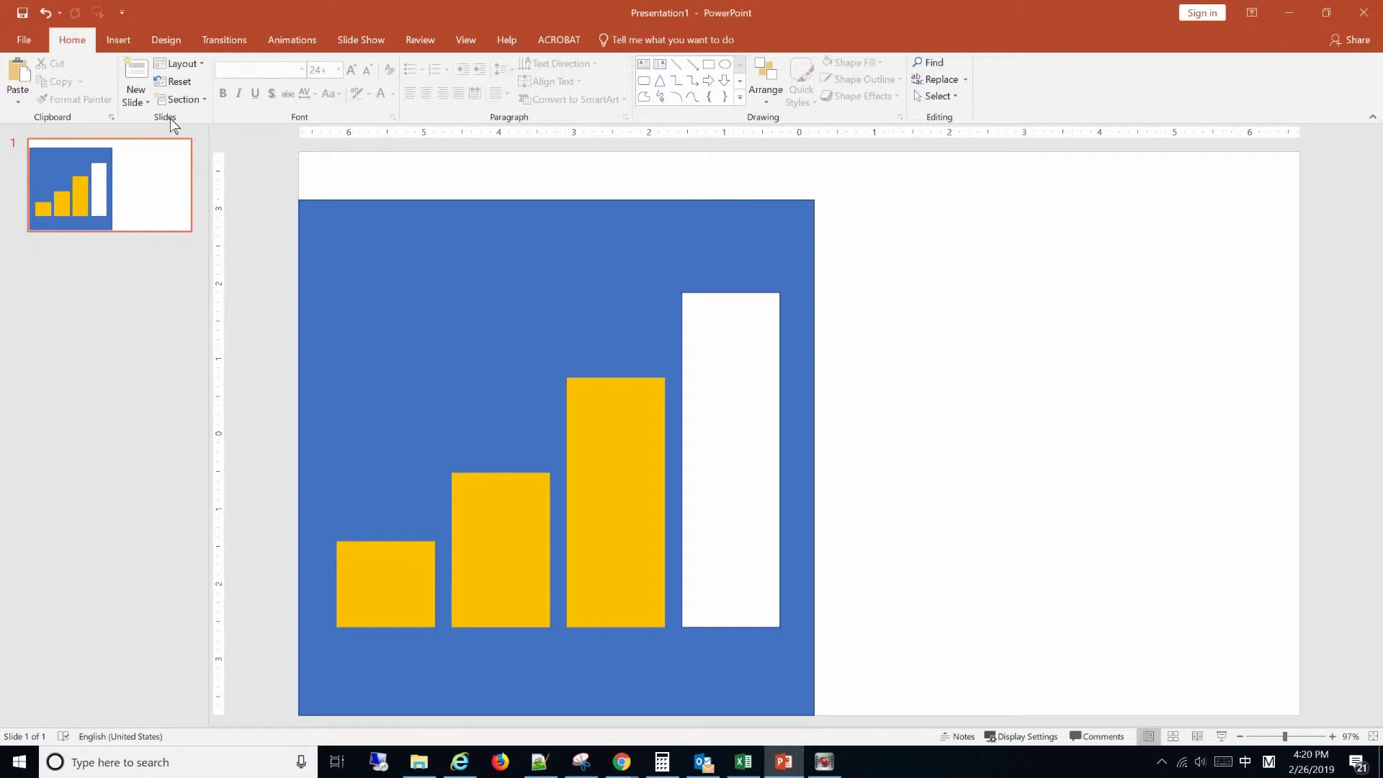
Undo the accidentally pasted line shape
right_click(915, 334)
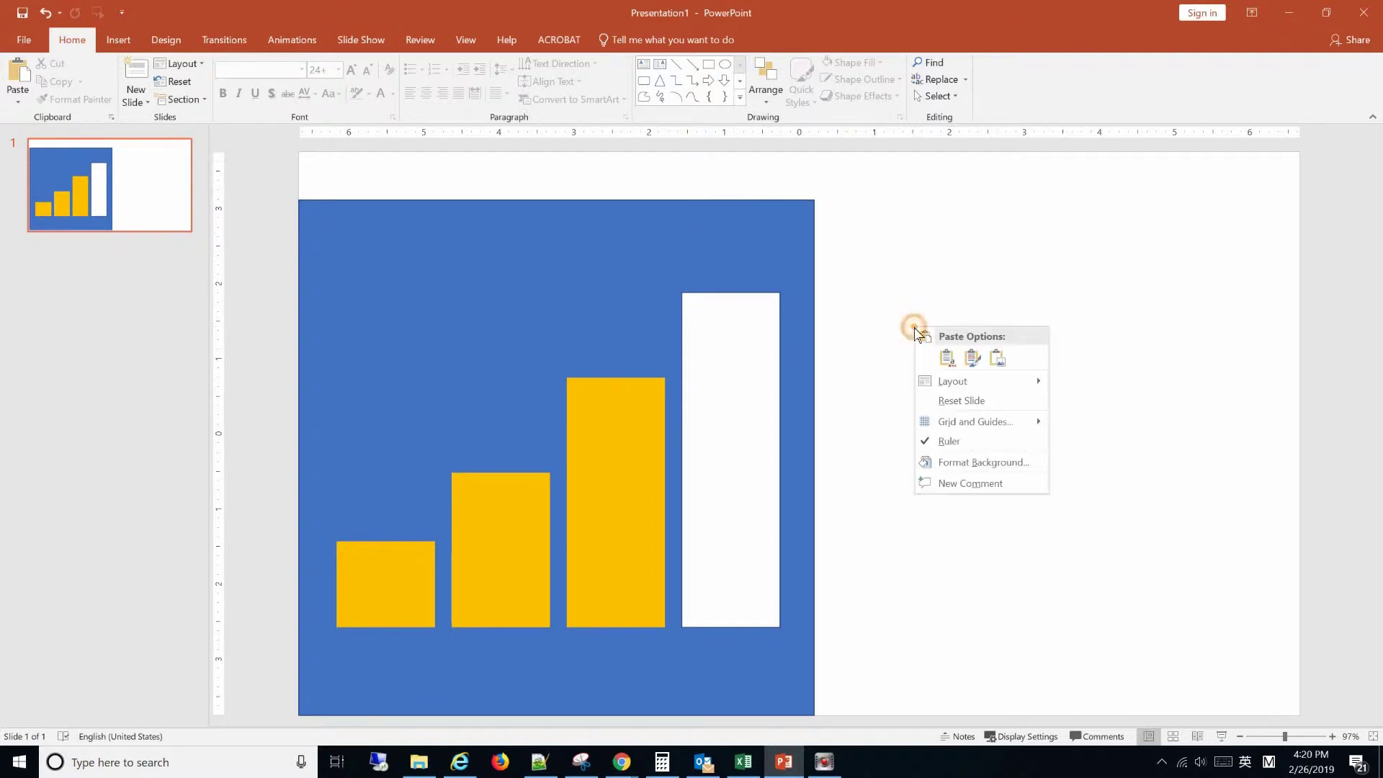
left_click(944, 358)
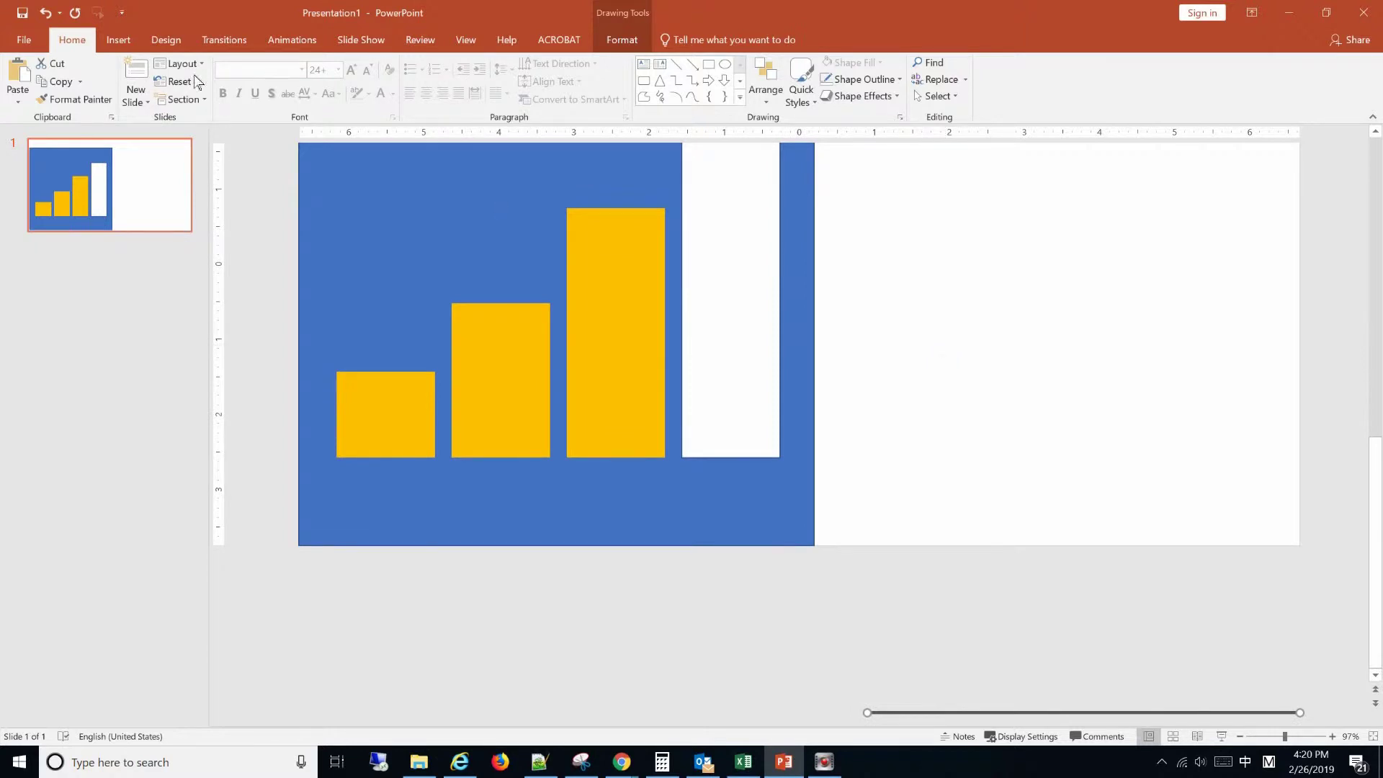
left_click(43, 15)
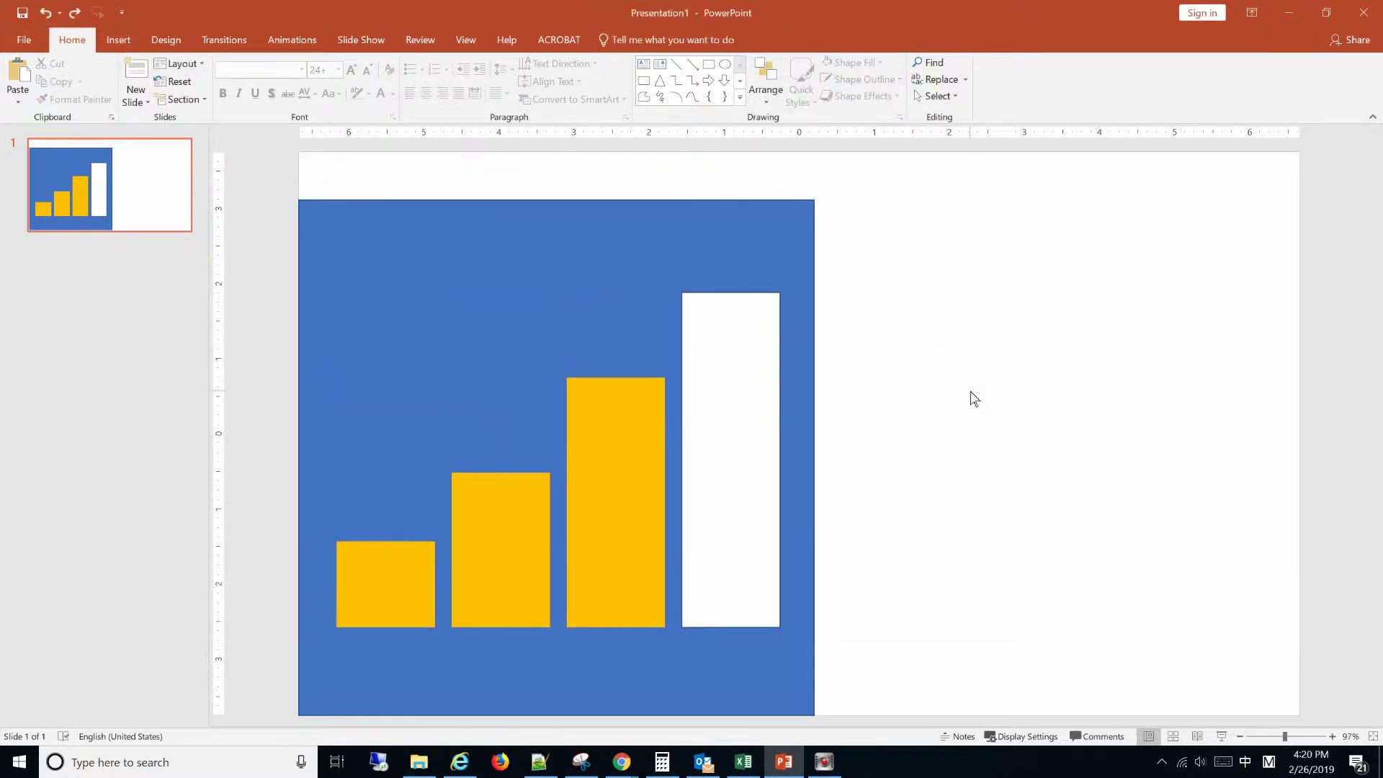
Draw a rectangle exactly over the white slot and fill it purple
left_click(118, 39)
left_click(255, 90)
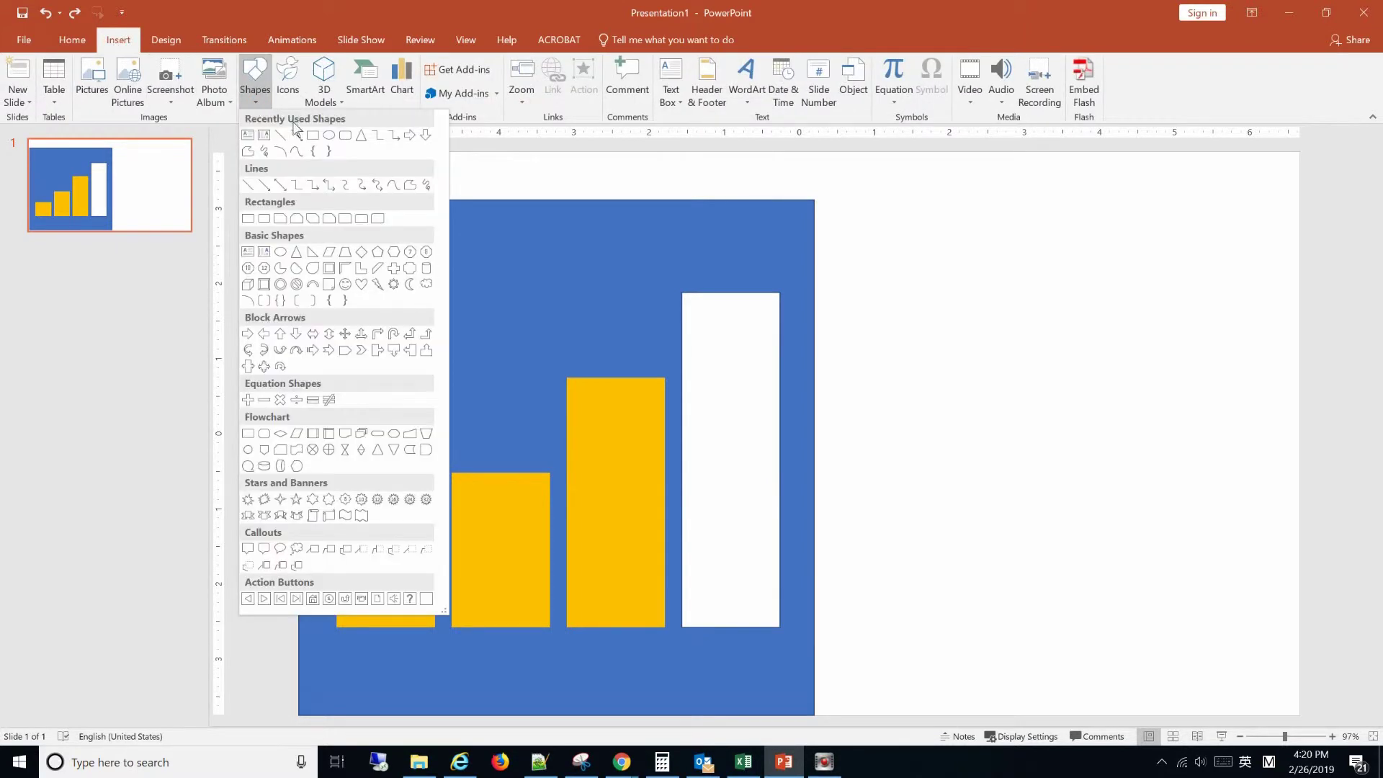
left_click(312, 138)
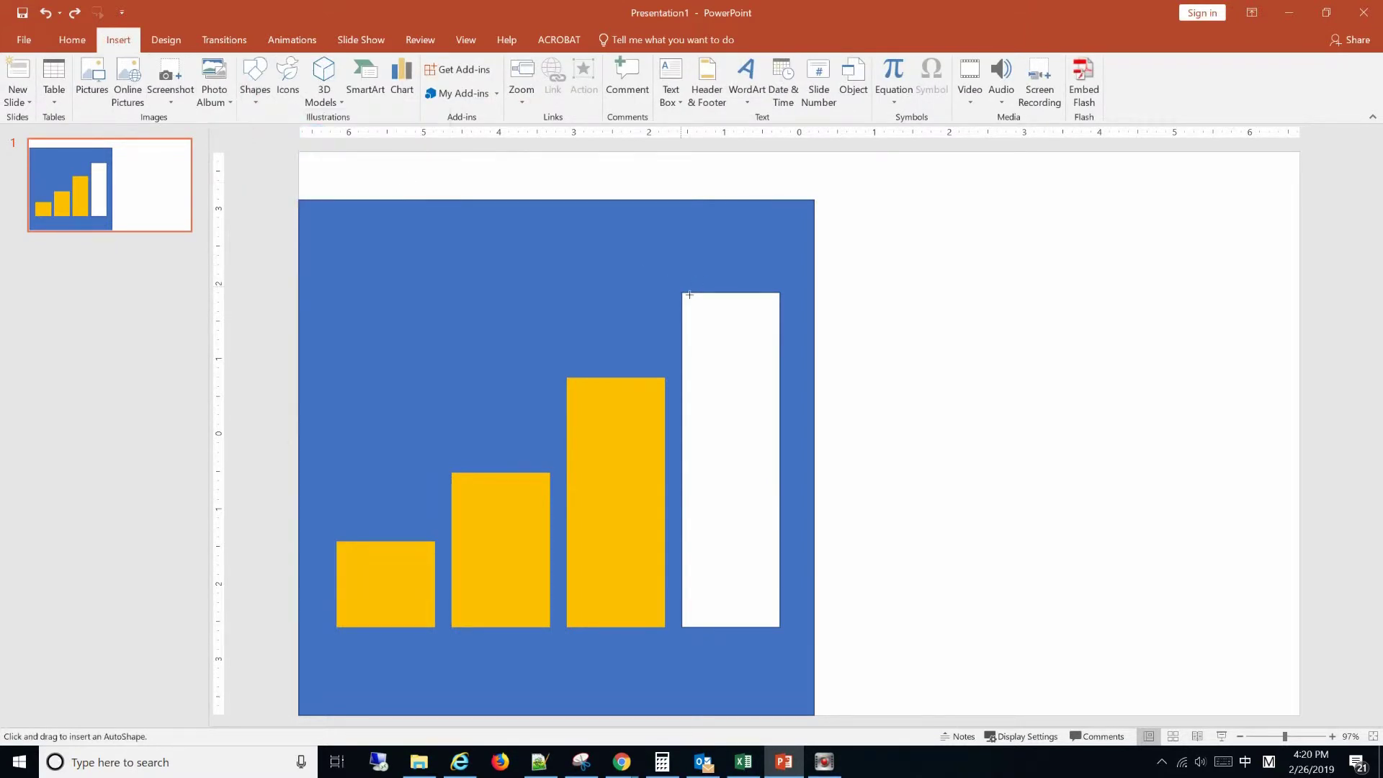
left_click_drag(685, 298, 790, 636)
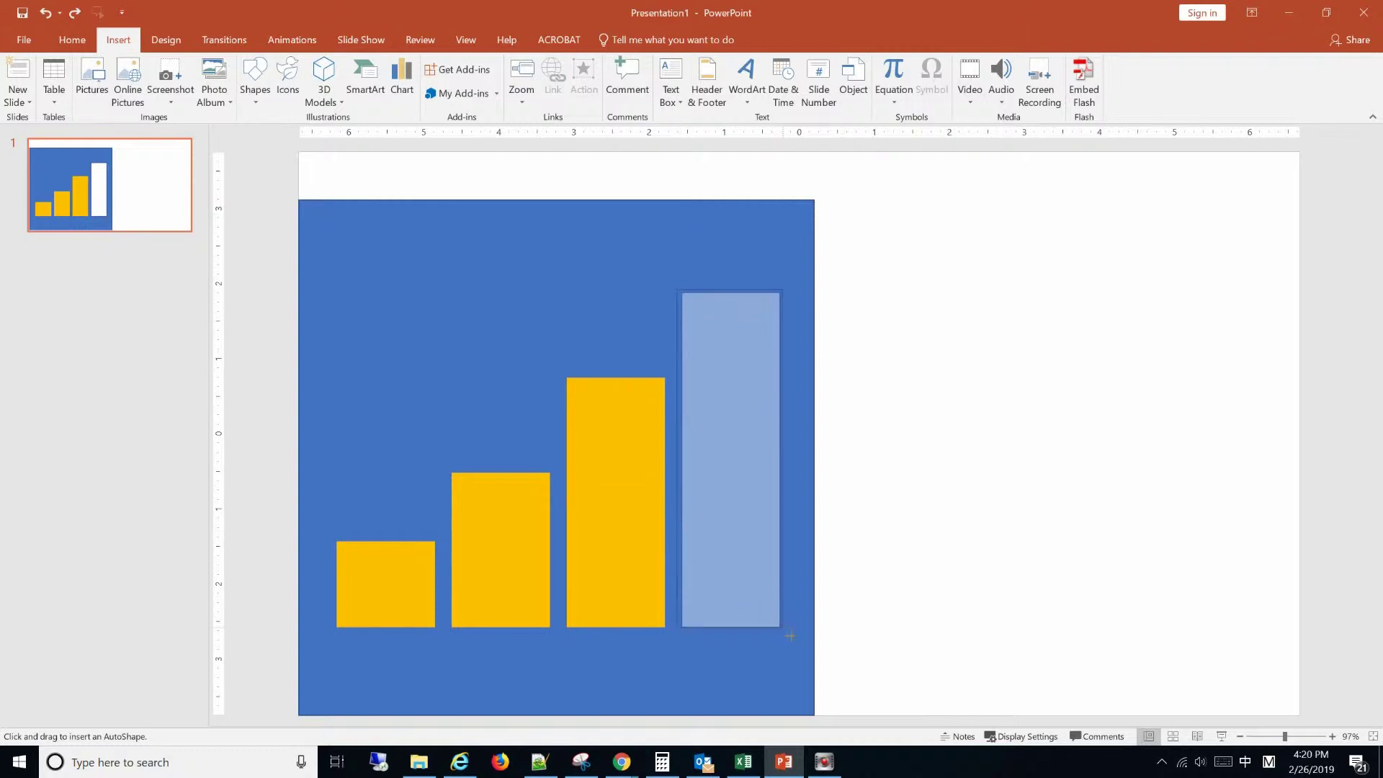
left_click_drag(791, 642, 792, 642)
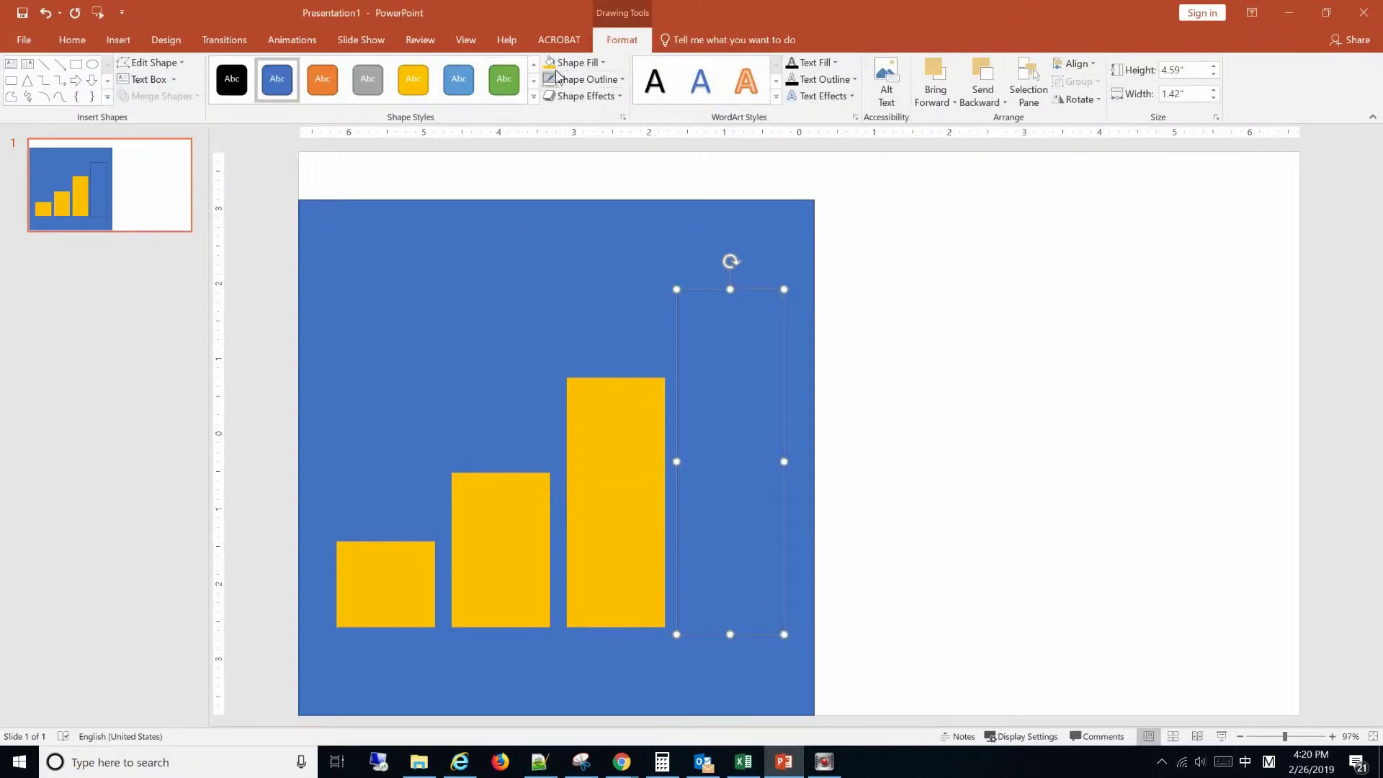
left_click(580, 62)
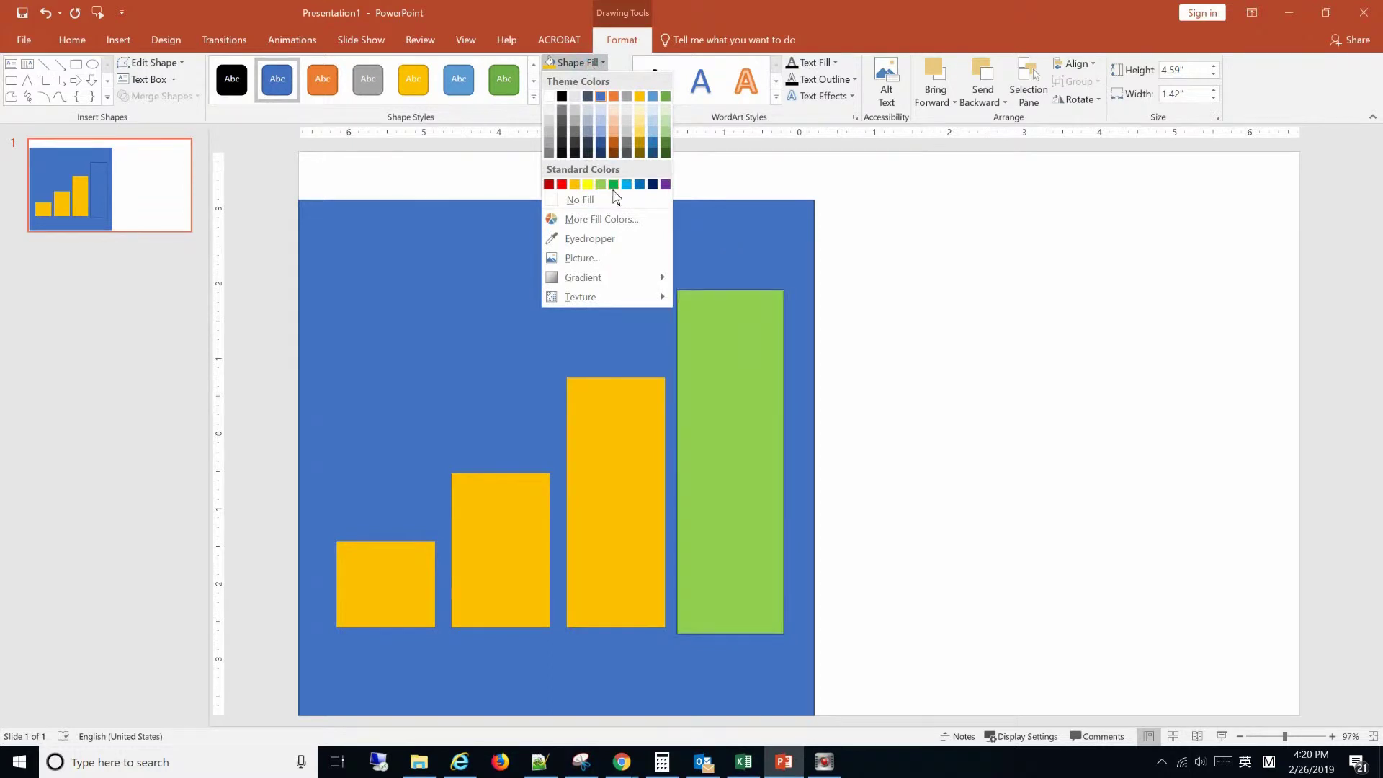
left_click(665, 185)
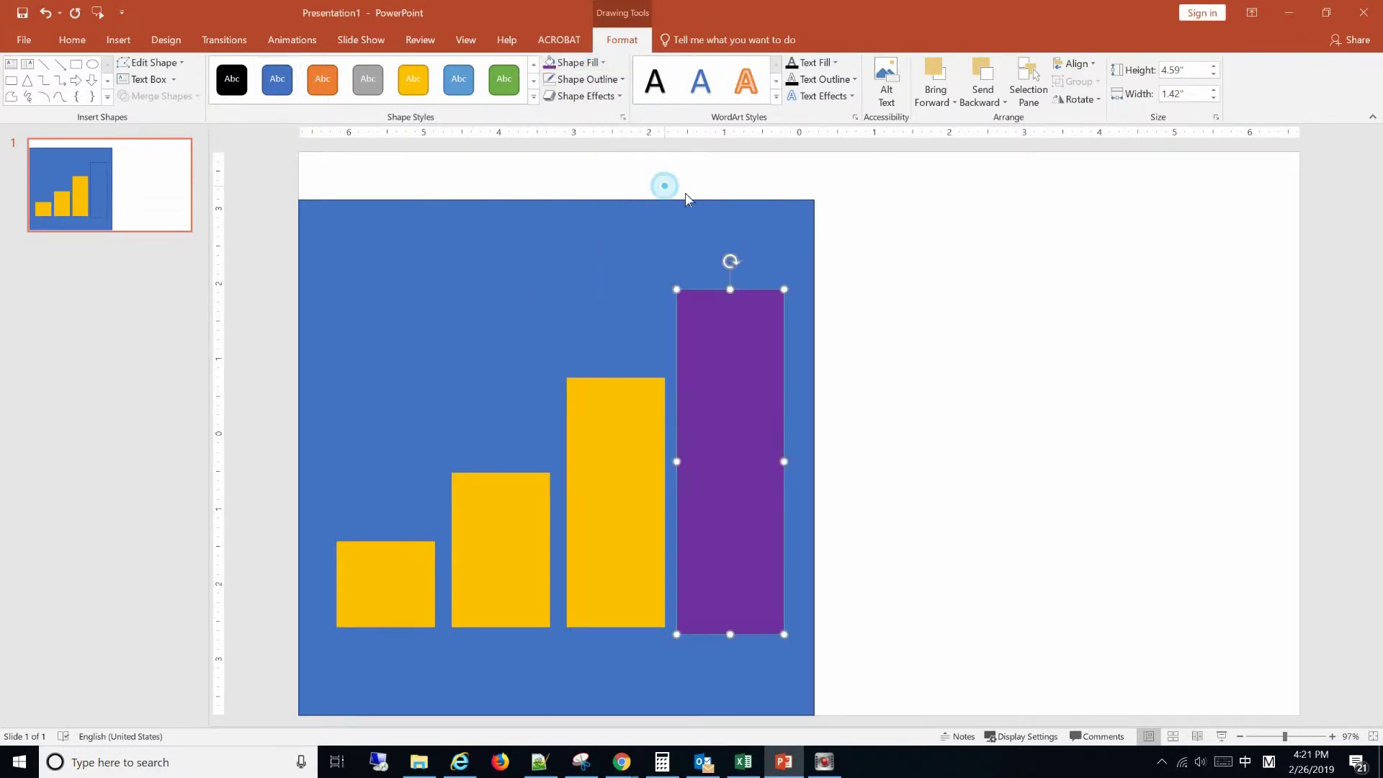
left_click(994, 349)
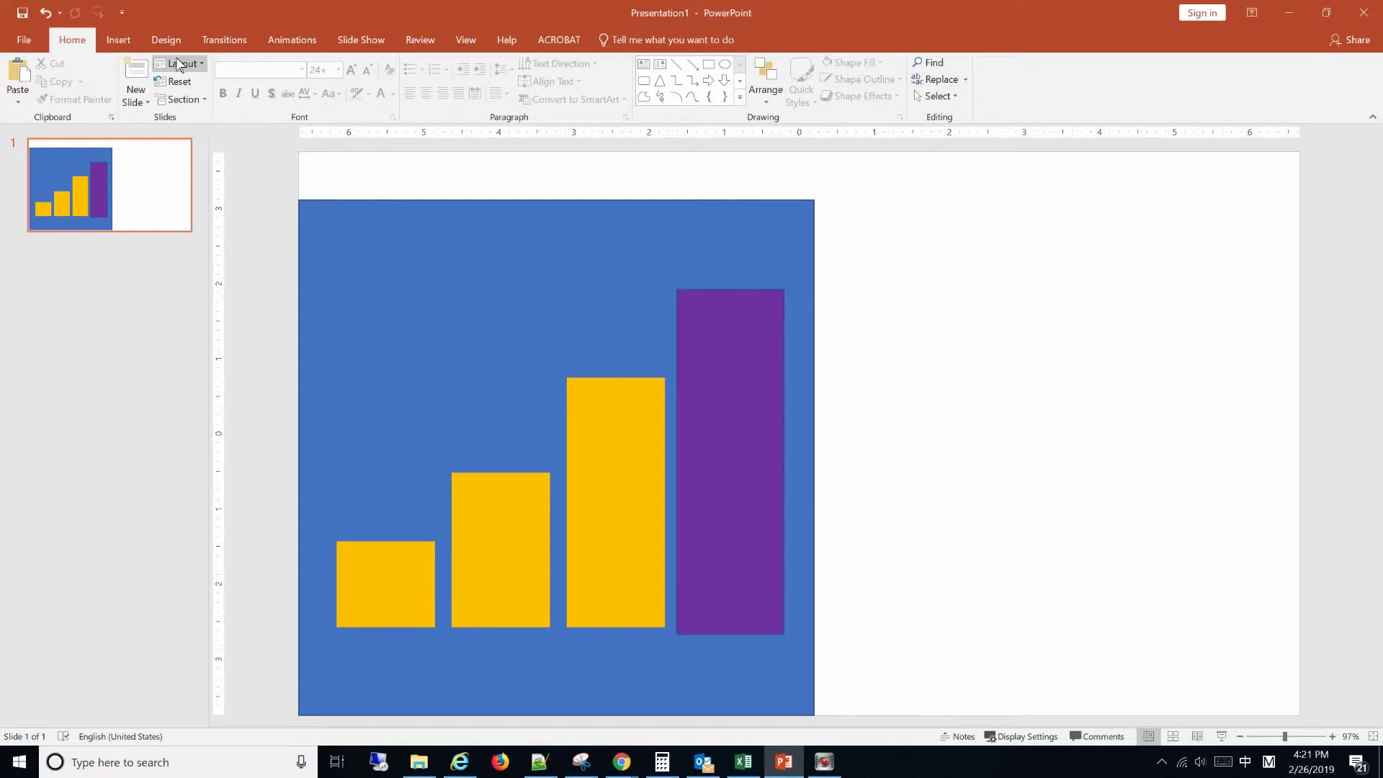
Give the purple bar a Lines motion path with direction Up
left_click(291, 41)
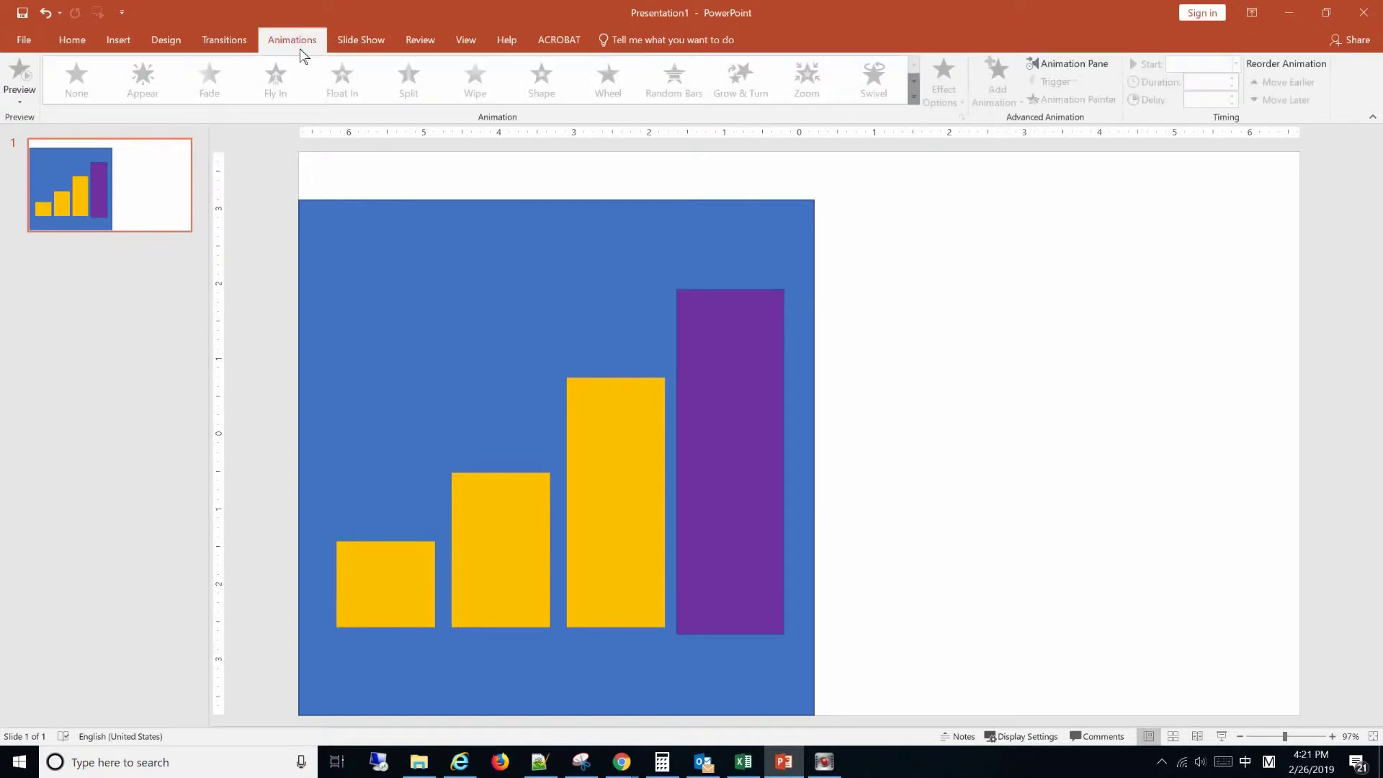
double_click(766, 347)
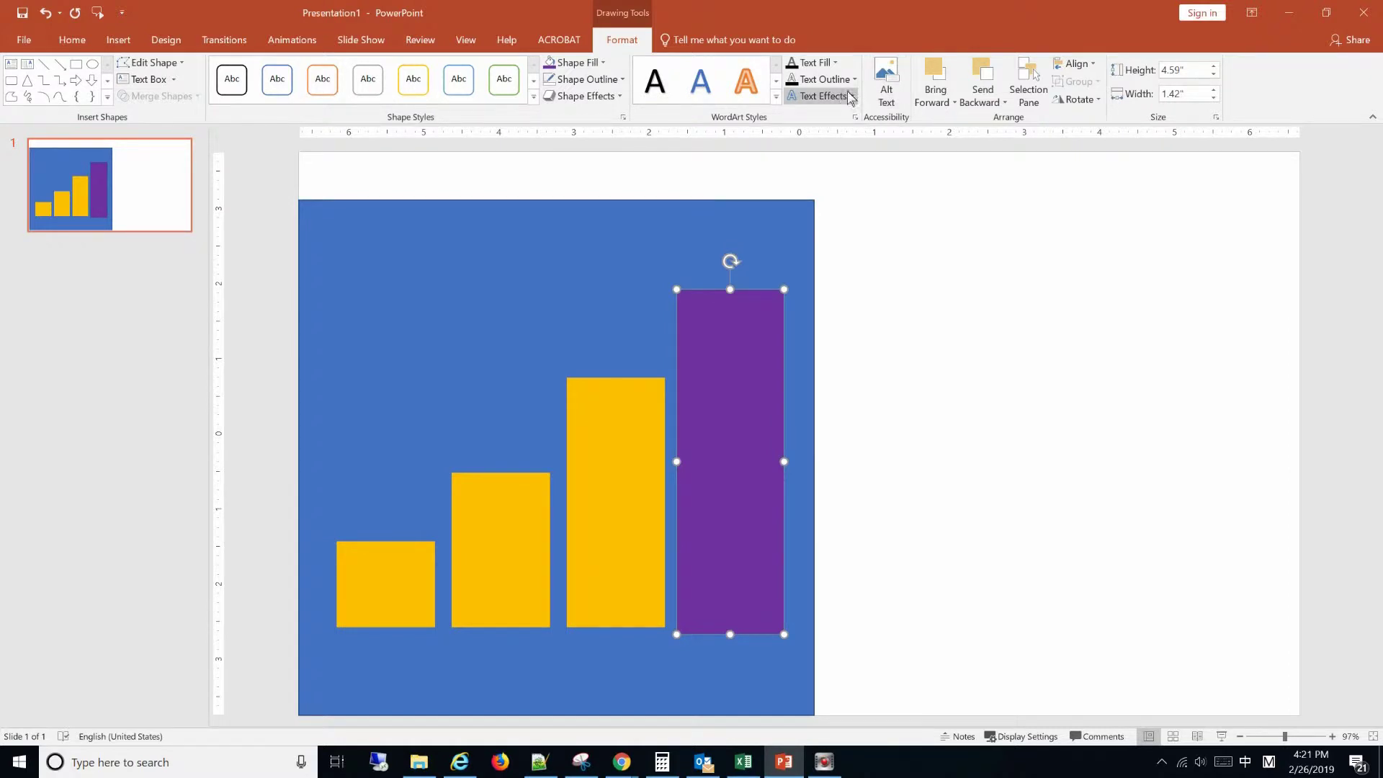
left_click(292, 40)
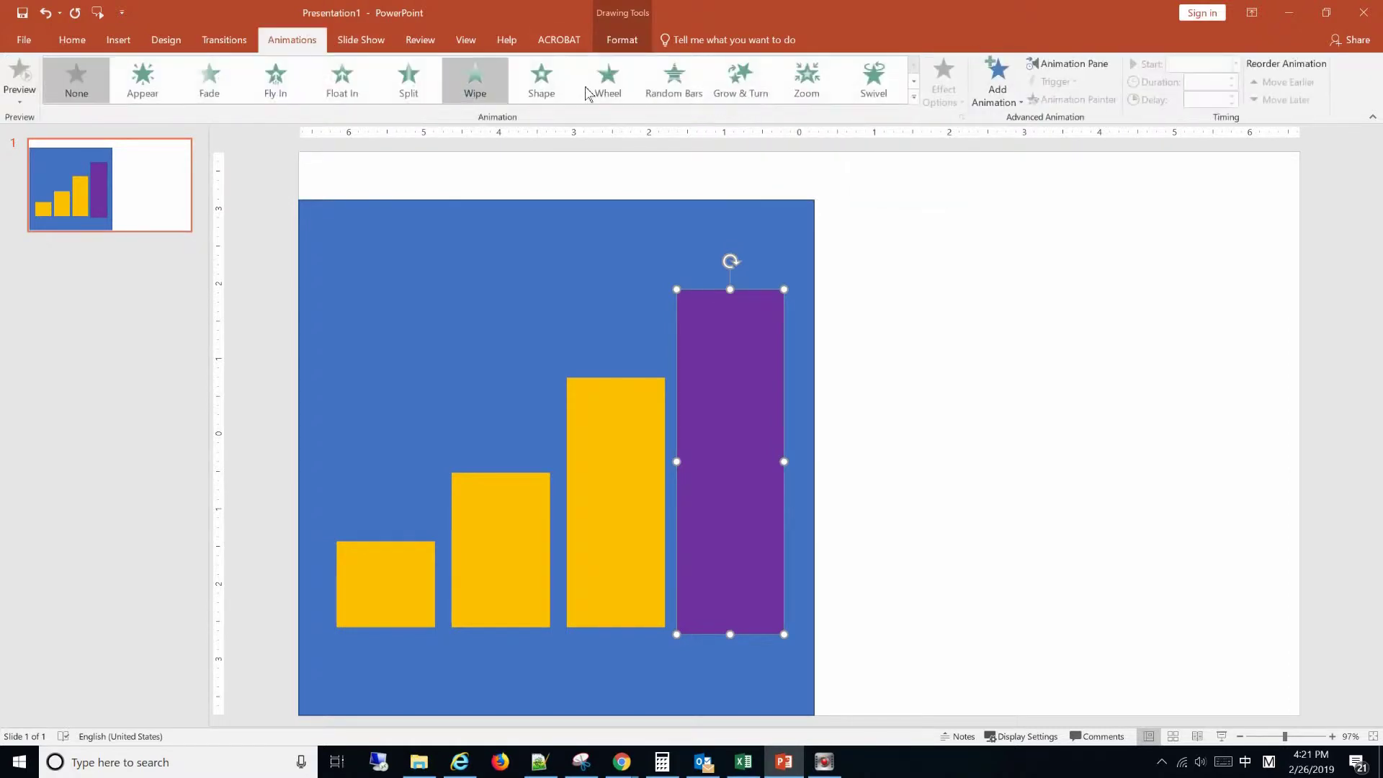
left_click(913, 97)
left_click(72, 488)
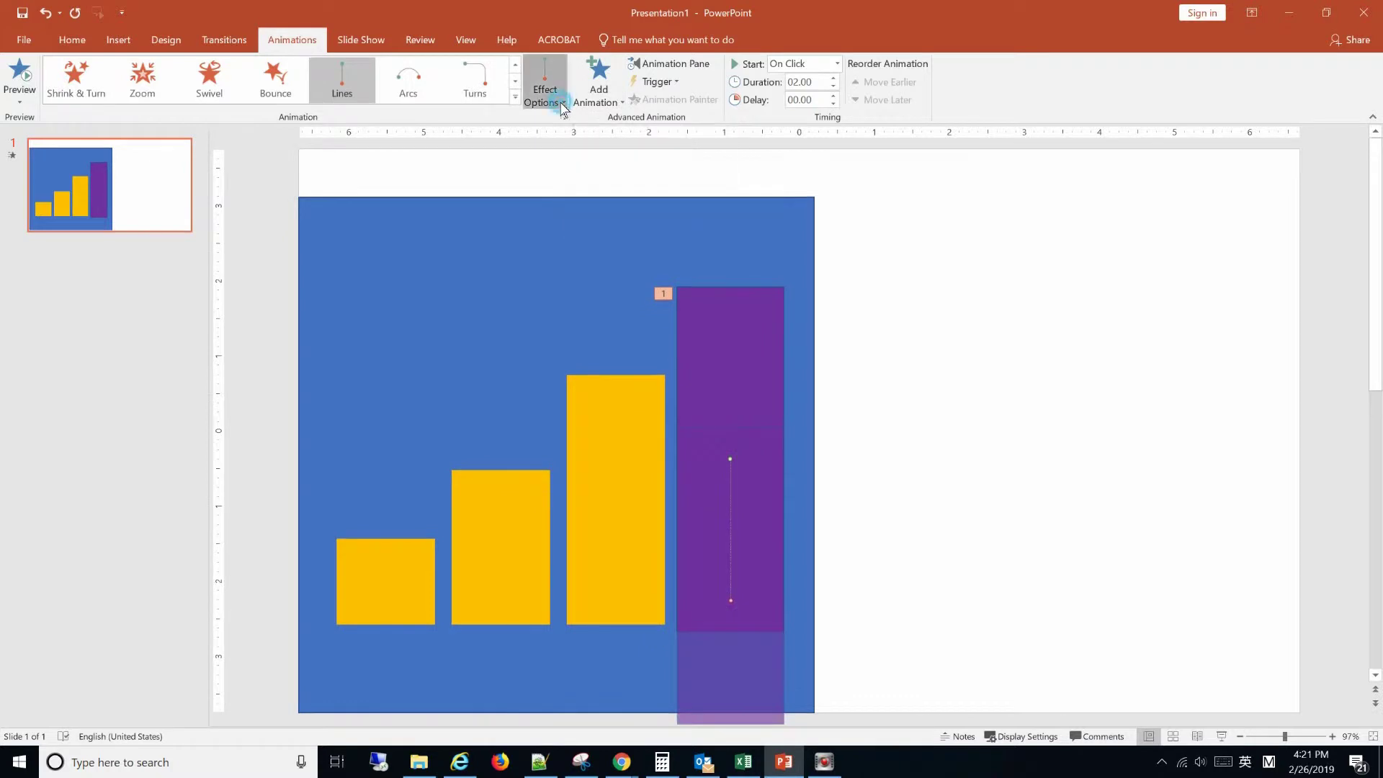
left_click(544, 90)
left_click(545, 243)
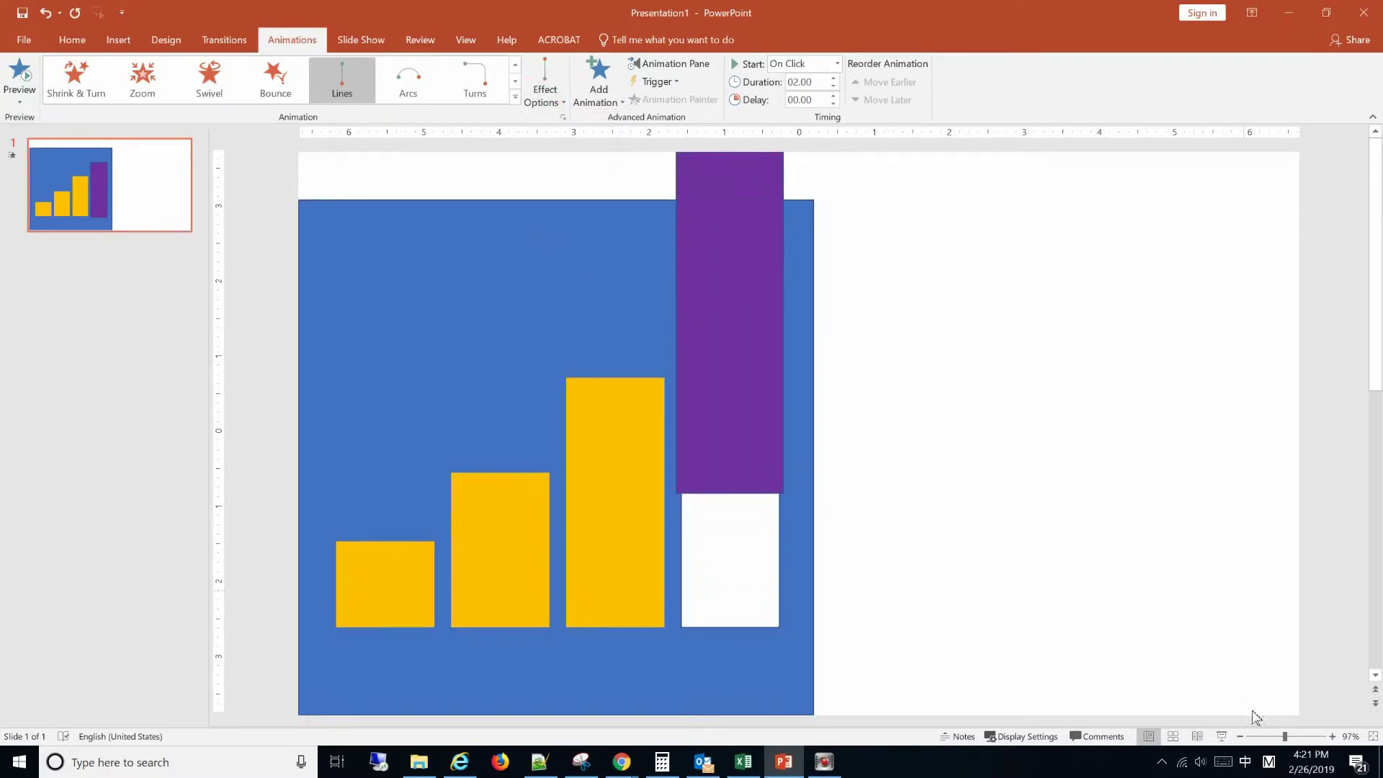
Start the motion path below the slide and end it at the bar, then preview
left_click(1262, 737)
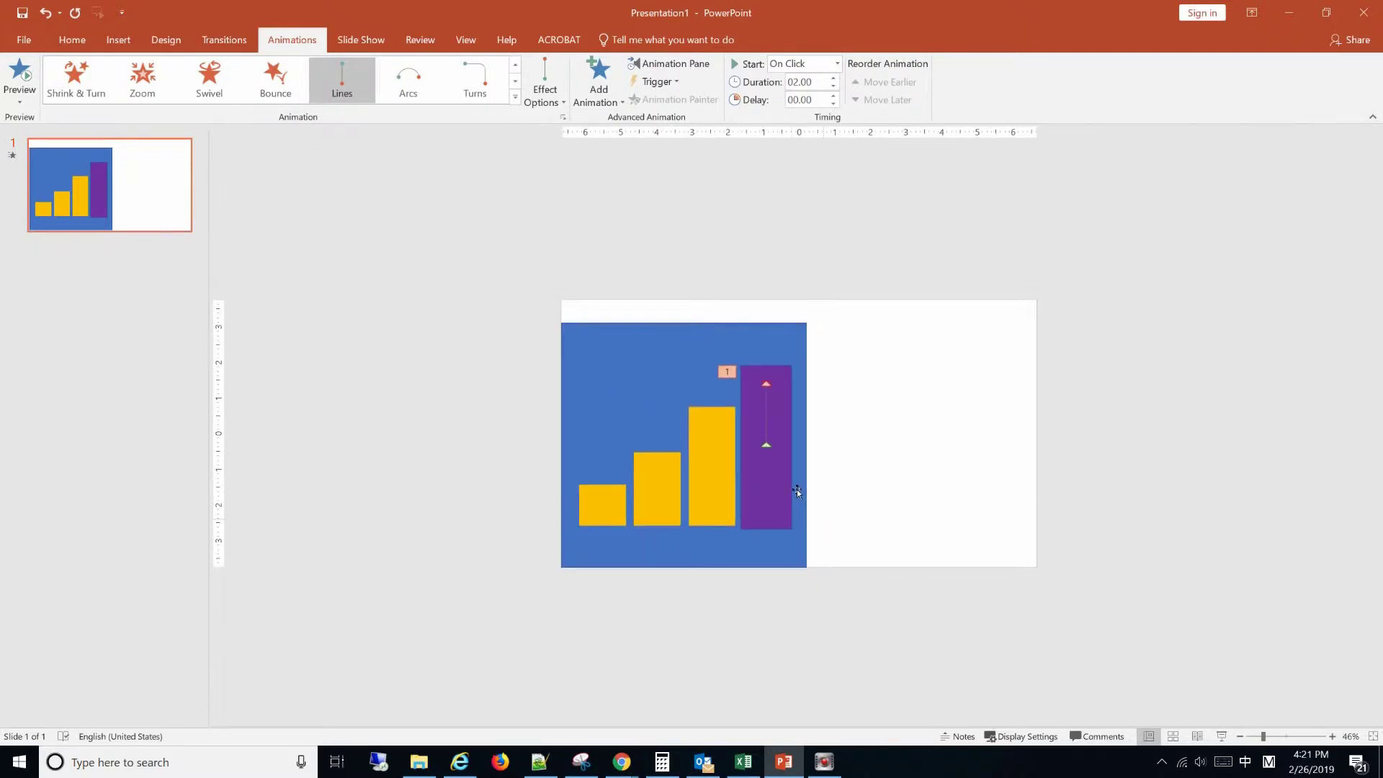
left_click(770, 449)
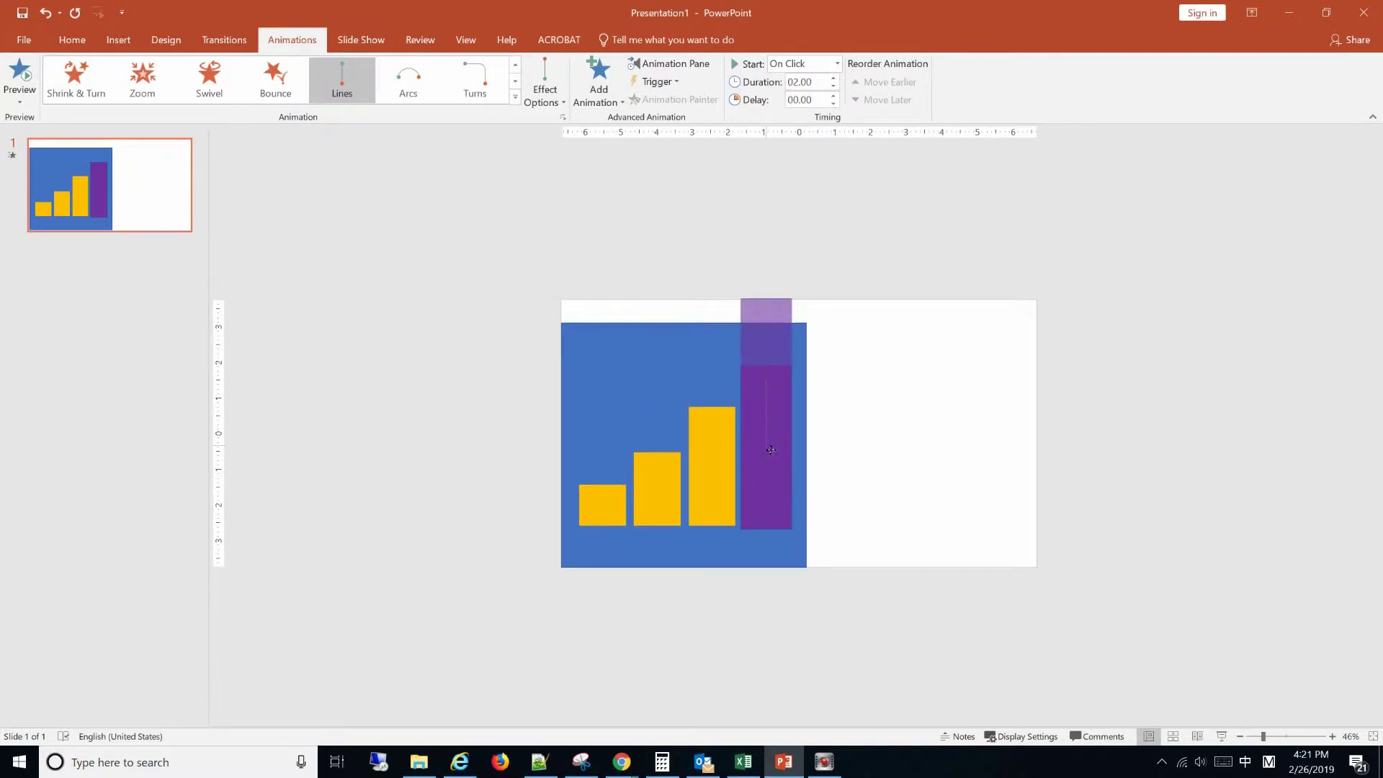
left_click_drag(771, 450, 757, 612)
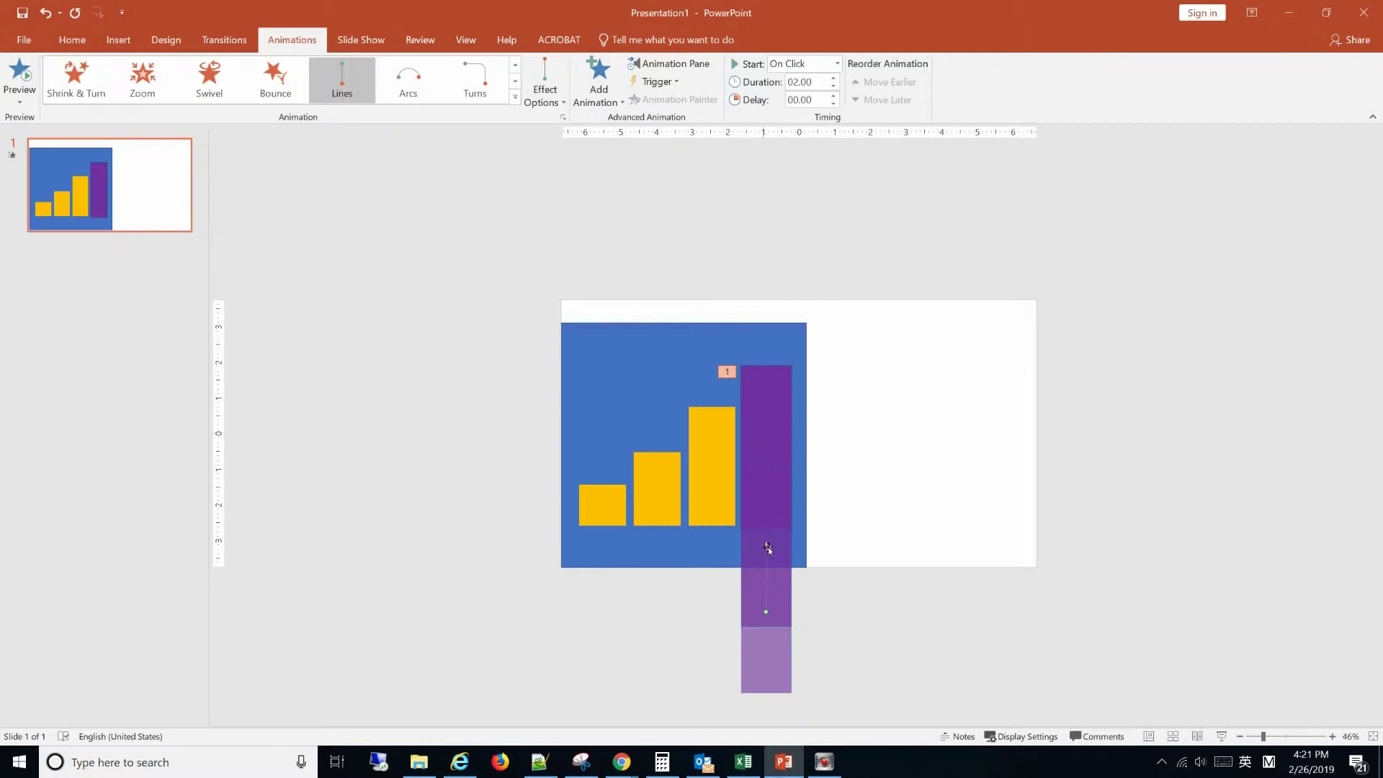
mouse_move(773, 553)
left_mouse_down()
mouse_move(775, 403)
mouse_move(776, 455)
left_mouse_up()
left_click(964, 509)
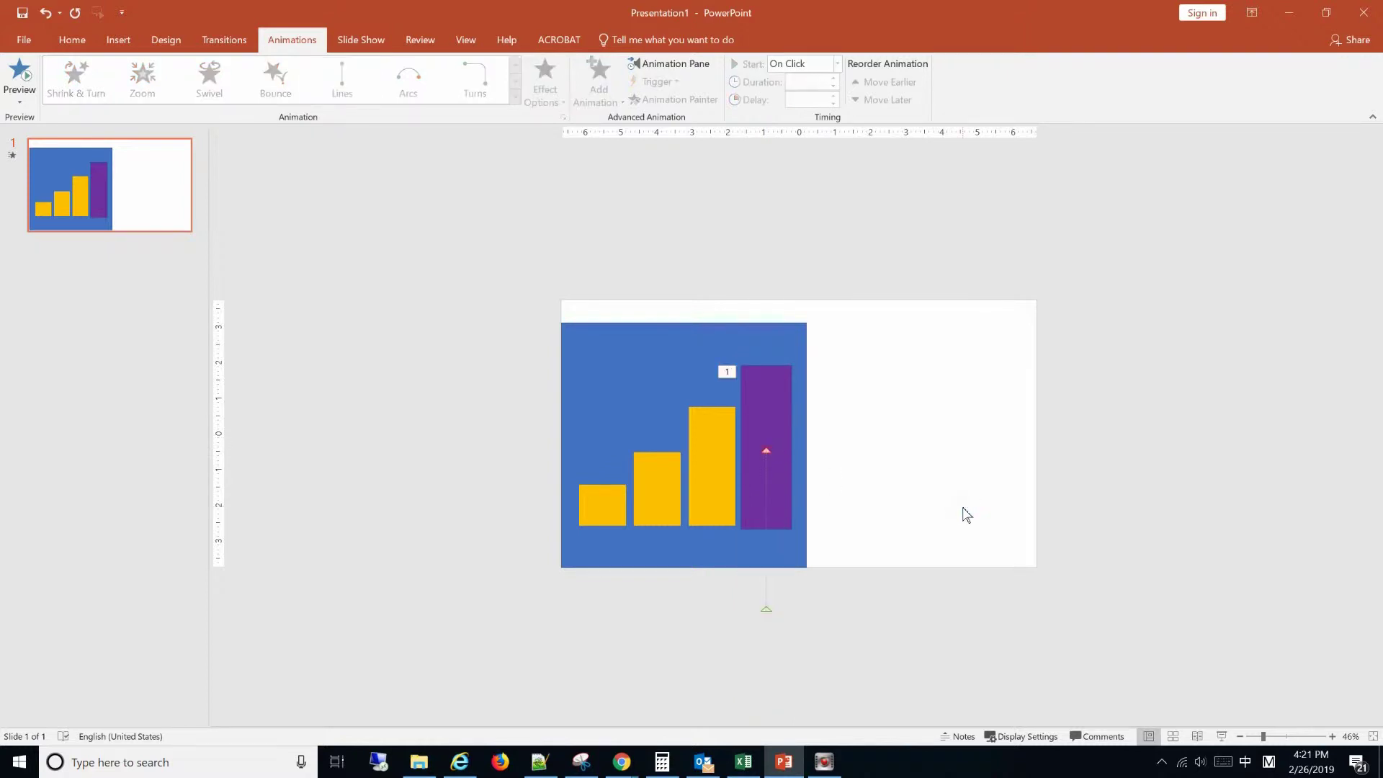
left_click(13, 79)
left_click(800, 348)
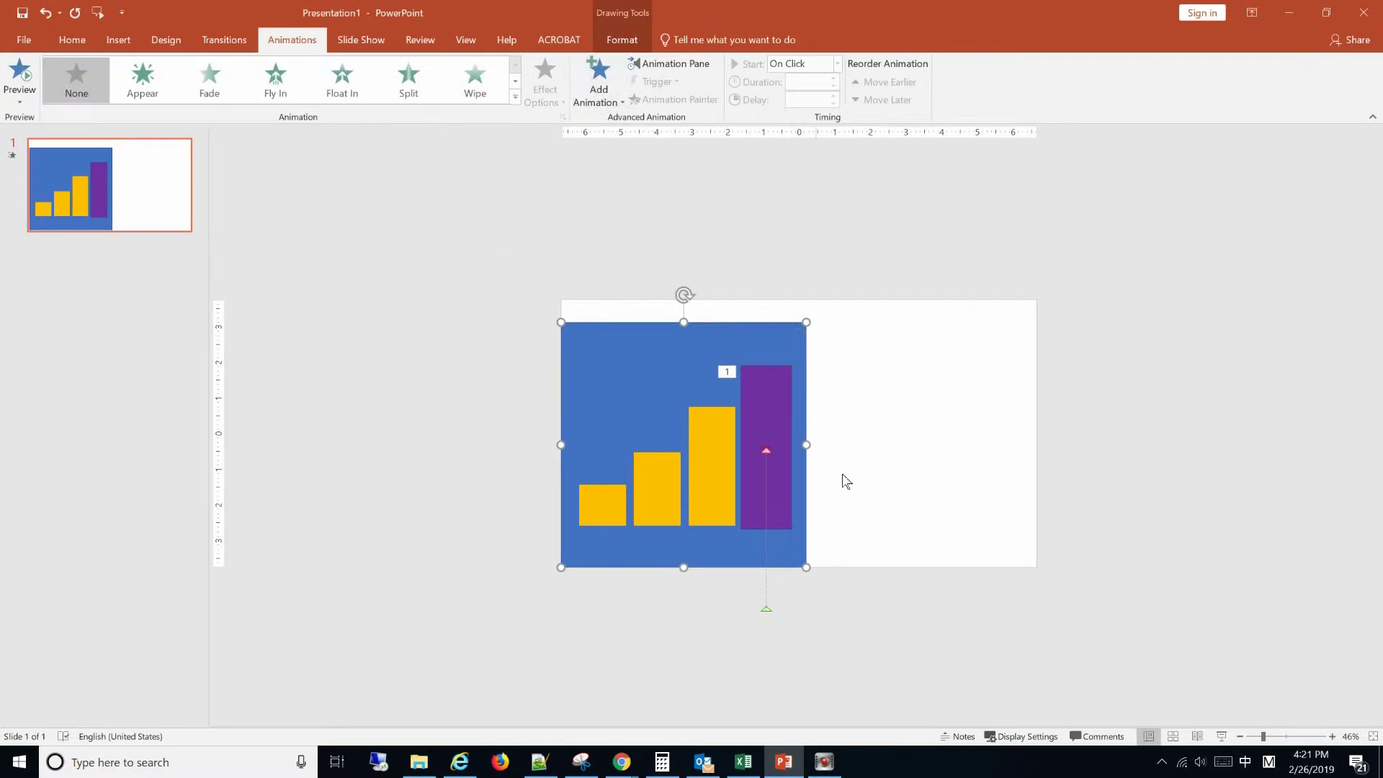
Move Rectangle 10 to the bottom of the Selection Pane and preview the masked rise
left_click(621, 40)
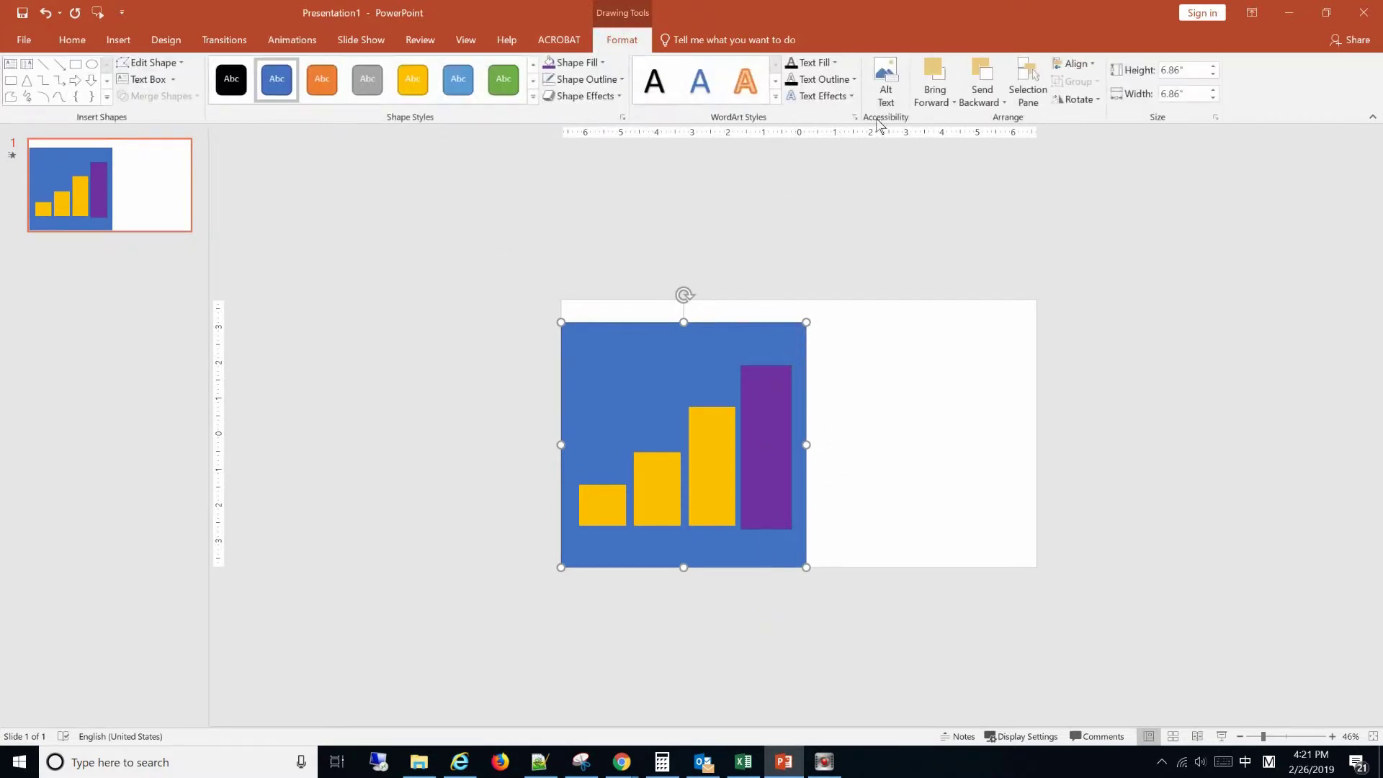
left_click(1029, 98)
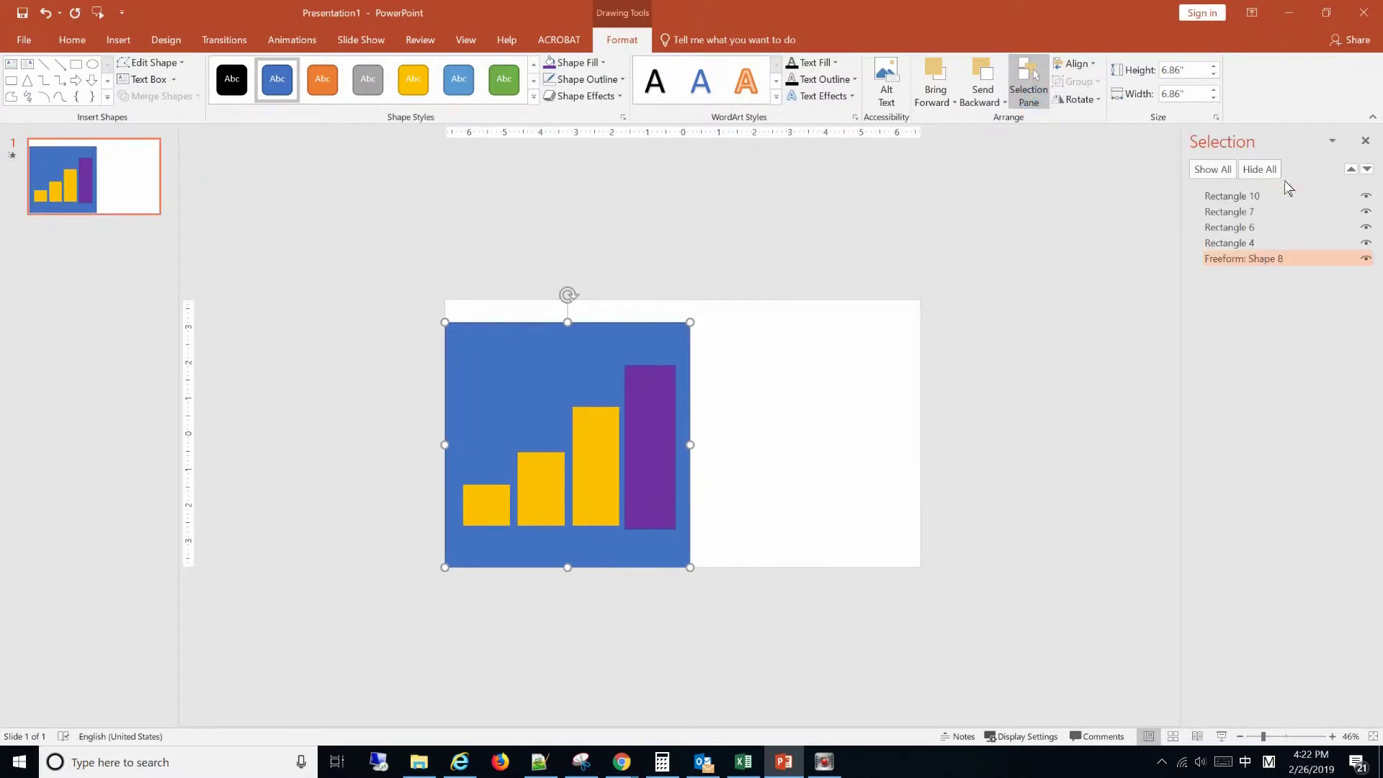
left_click(1253, 203)
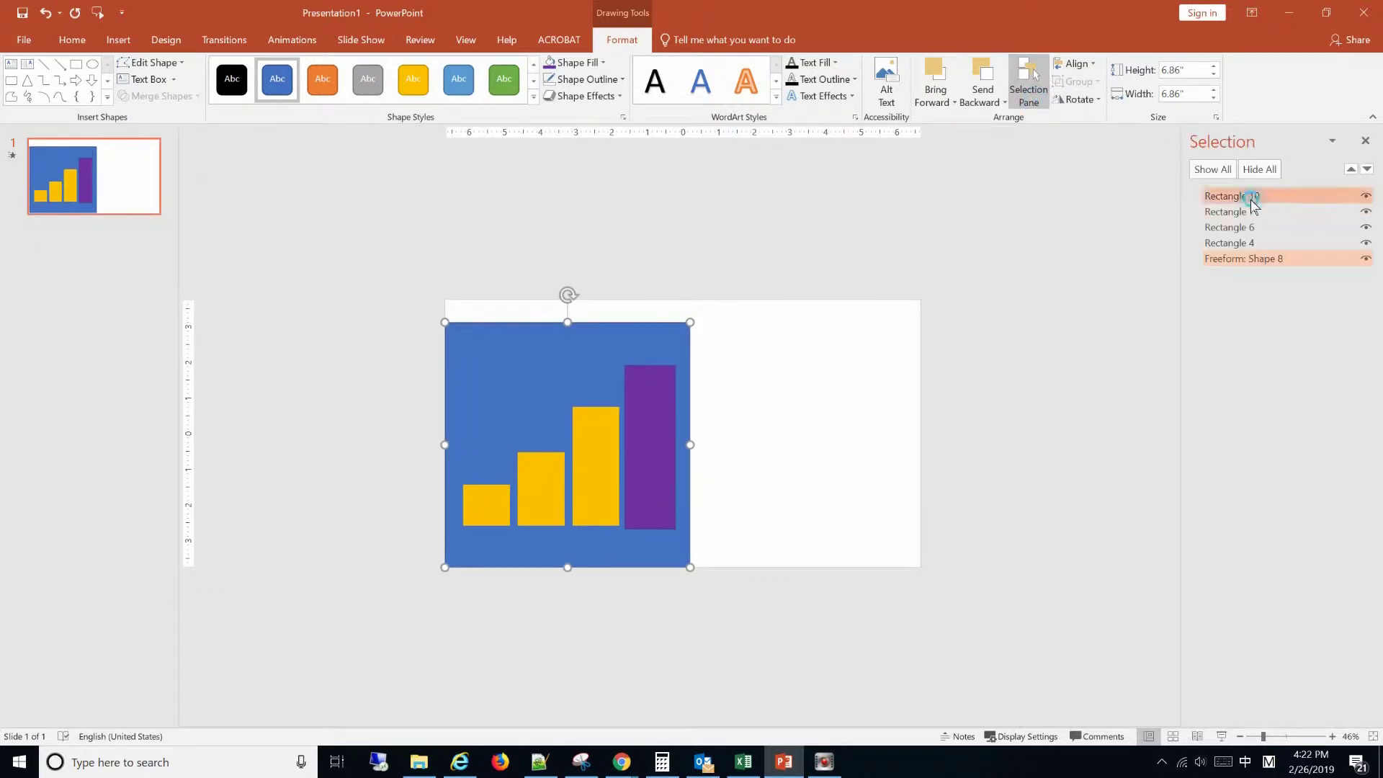
left_click_drag(1252, 202, 1271, 288)
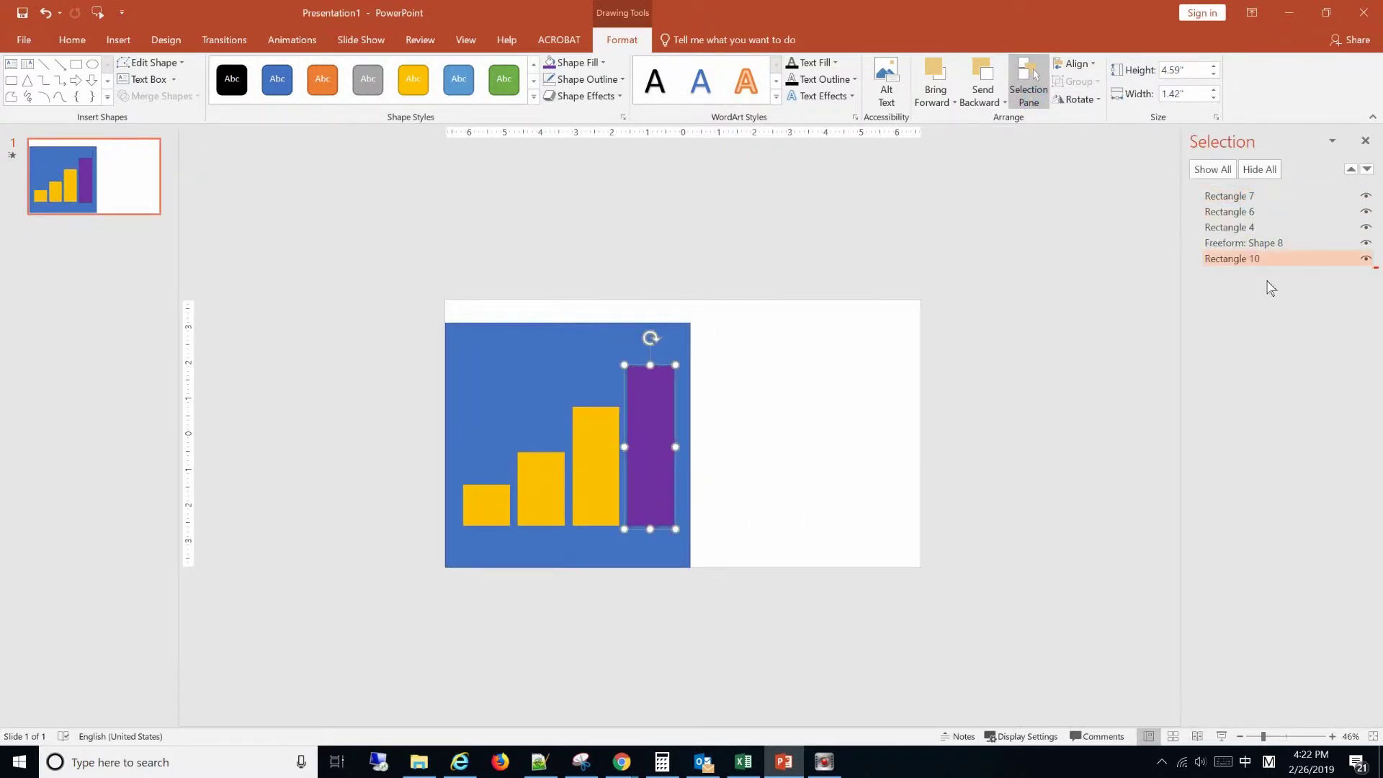
left_click(1083, 411)
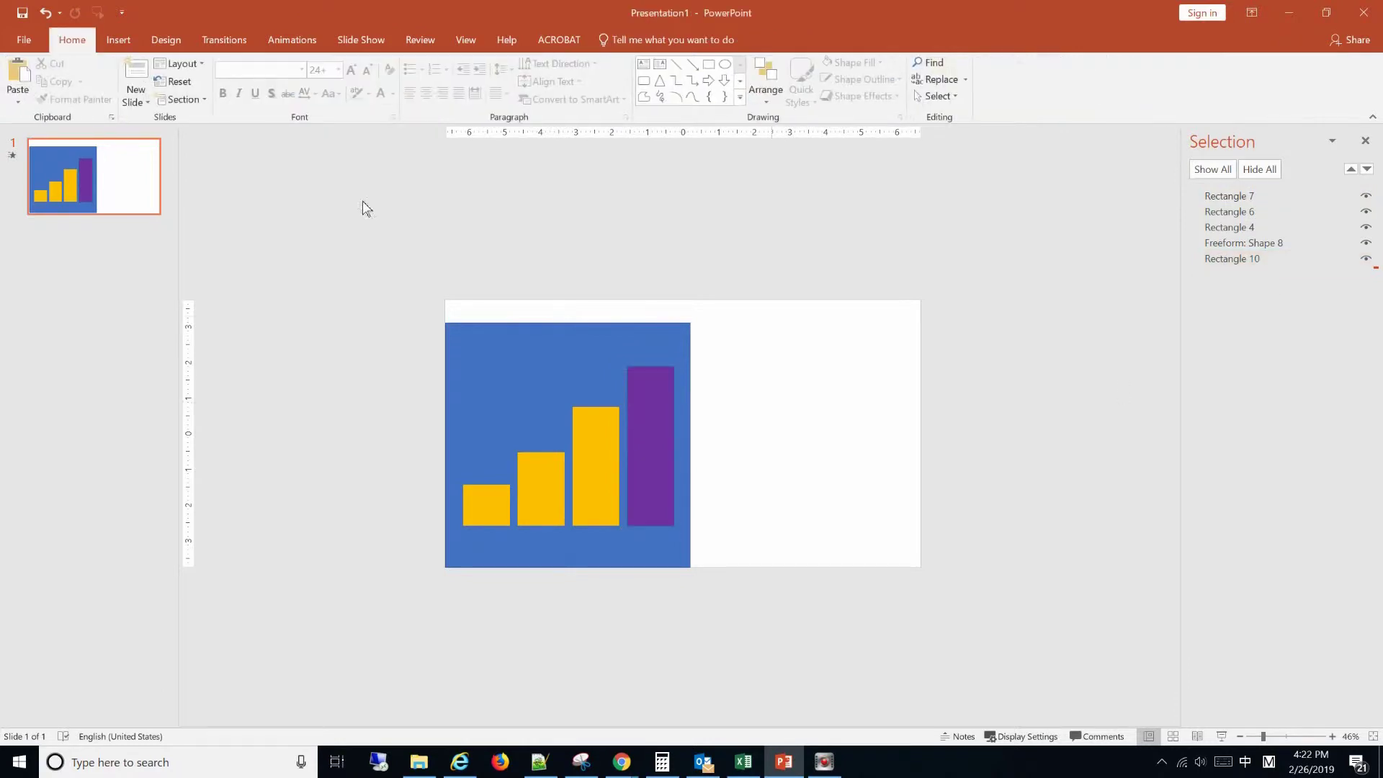
left_click(288, 40)
left_click(19, 74)
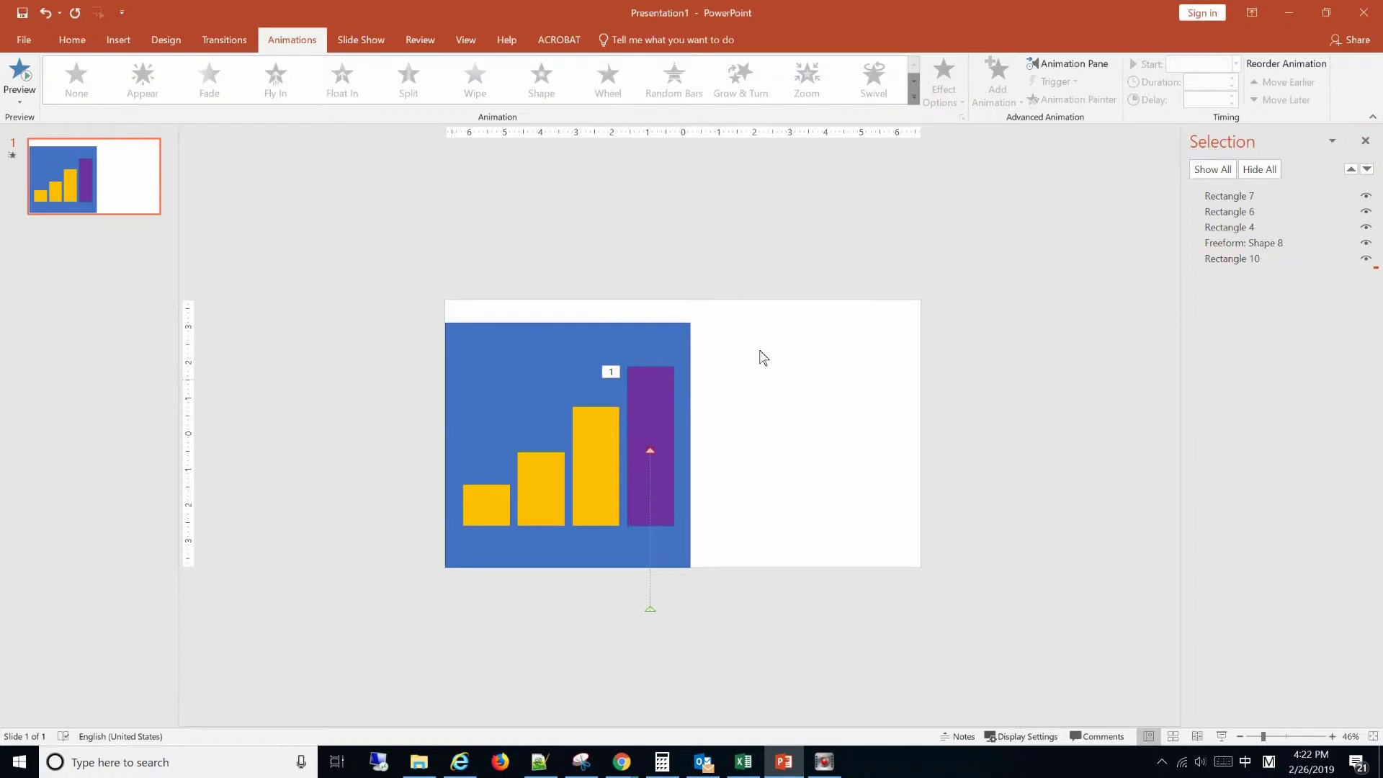
Fill the three shorter bars yellow, green and light blue, shortest first
left_click(617, 343)
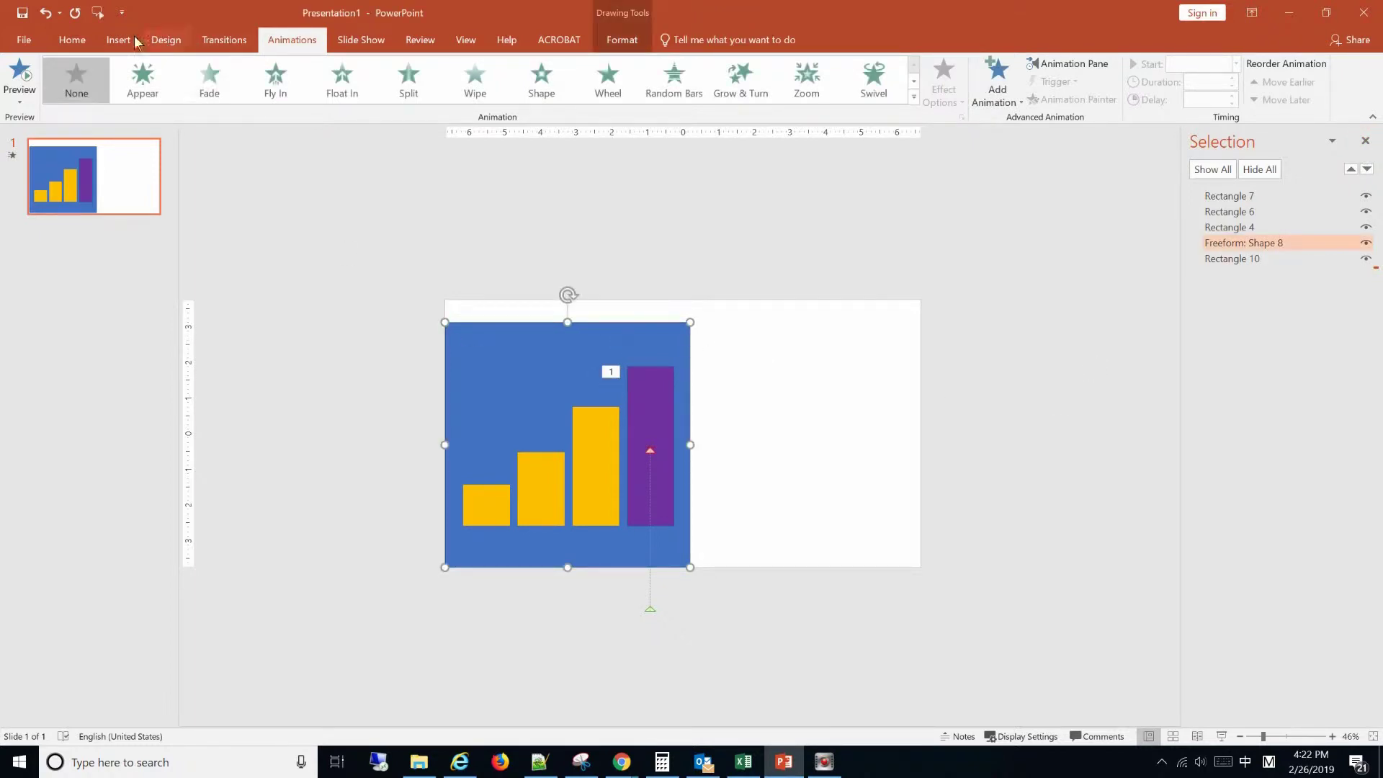
left_click(72, 40)
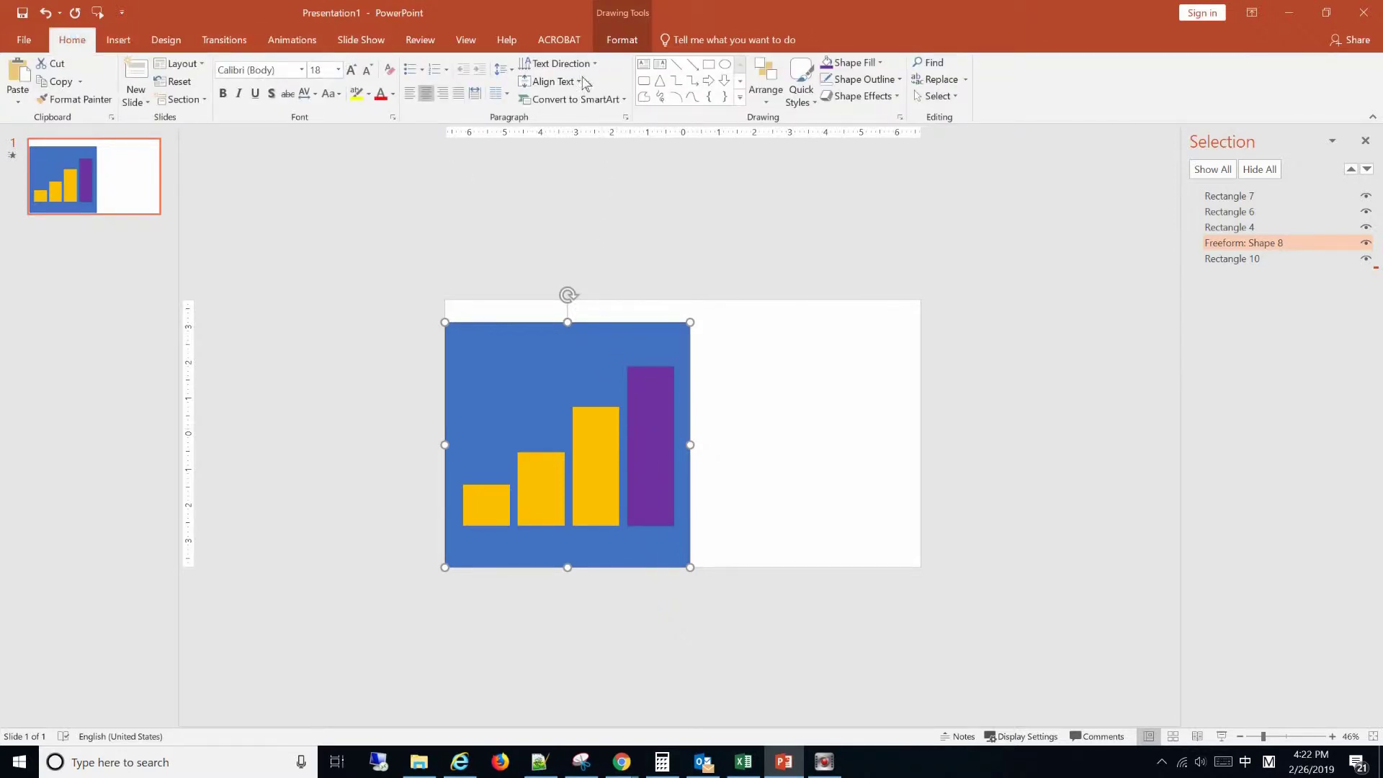
left_click(622, 41)
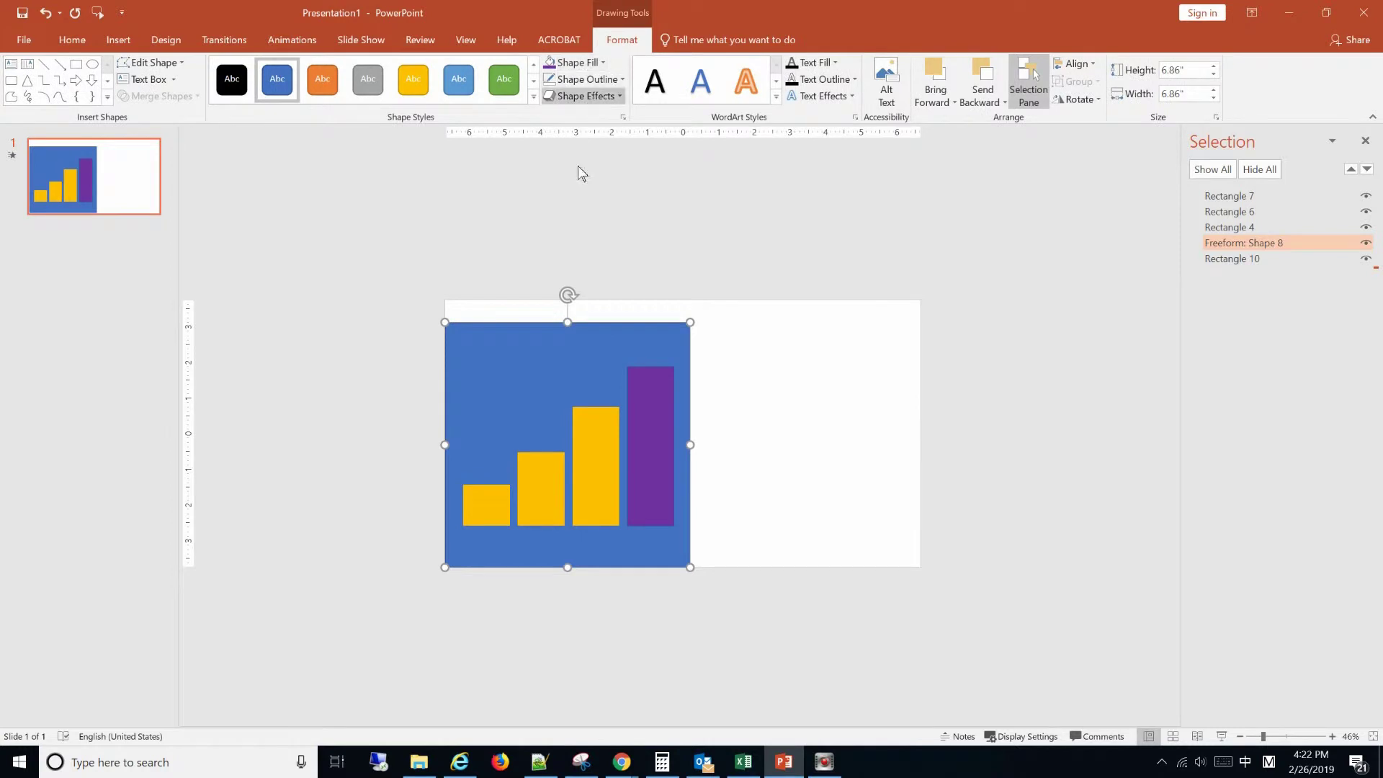
left_click(497, 503)
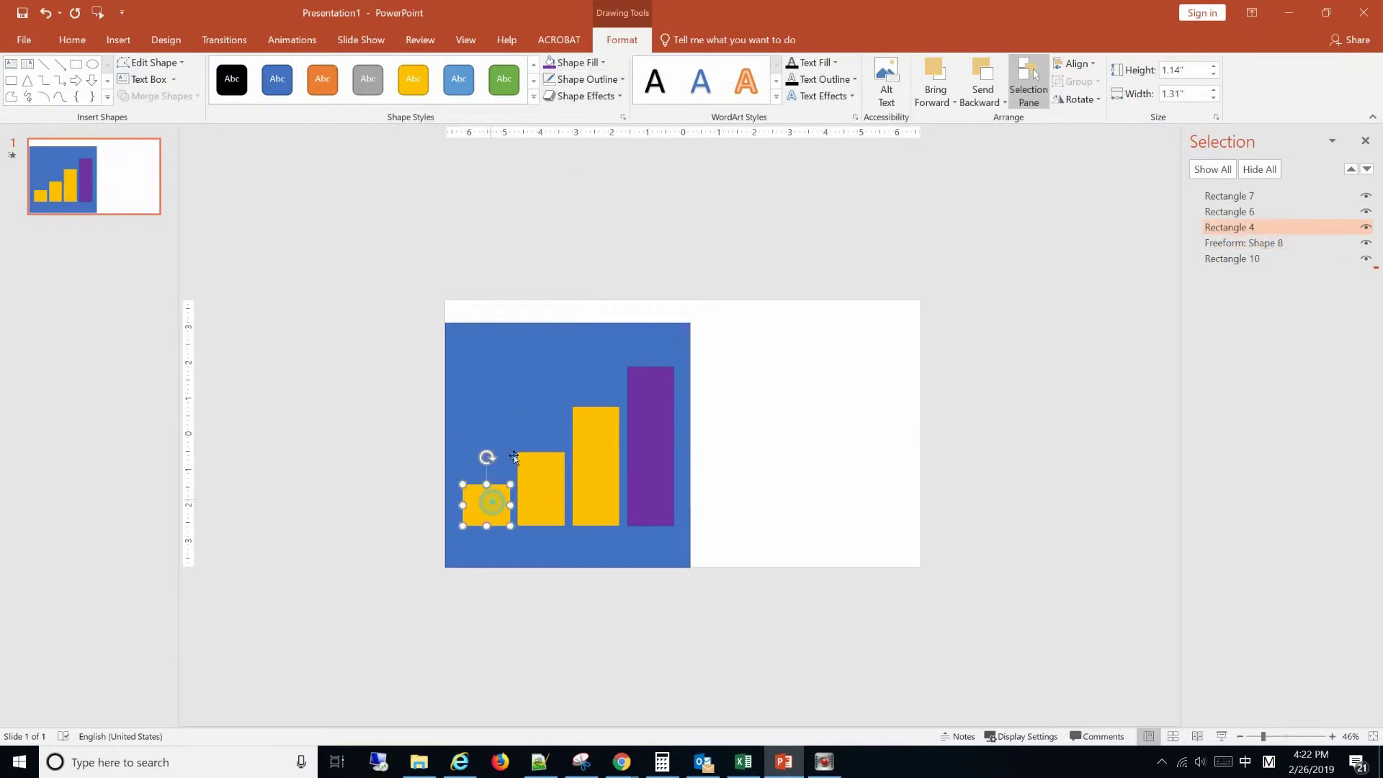
left_click(603, 63)
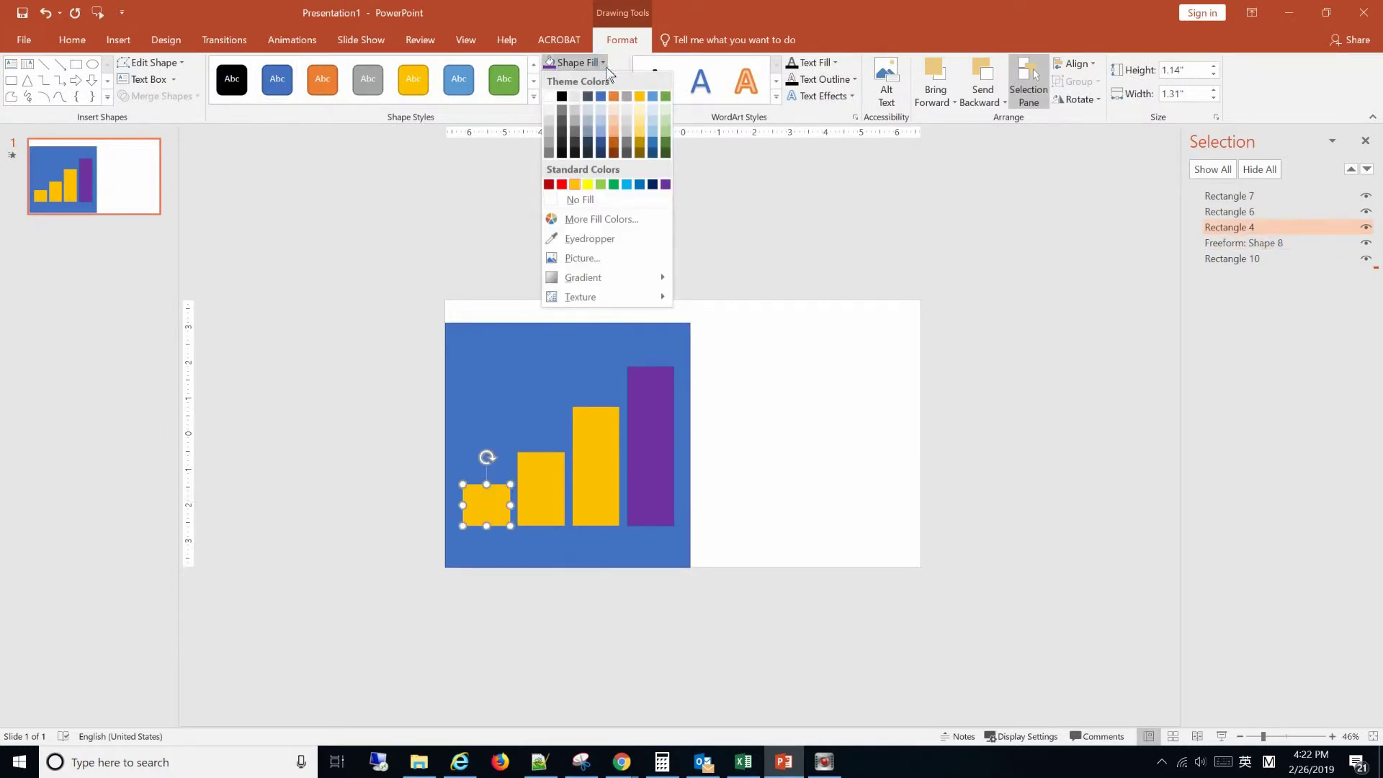
left_click(588, 189)
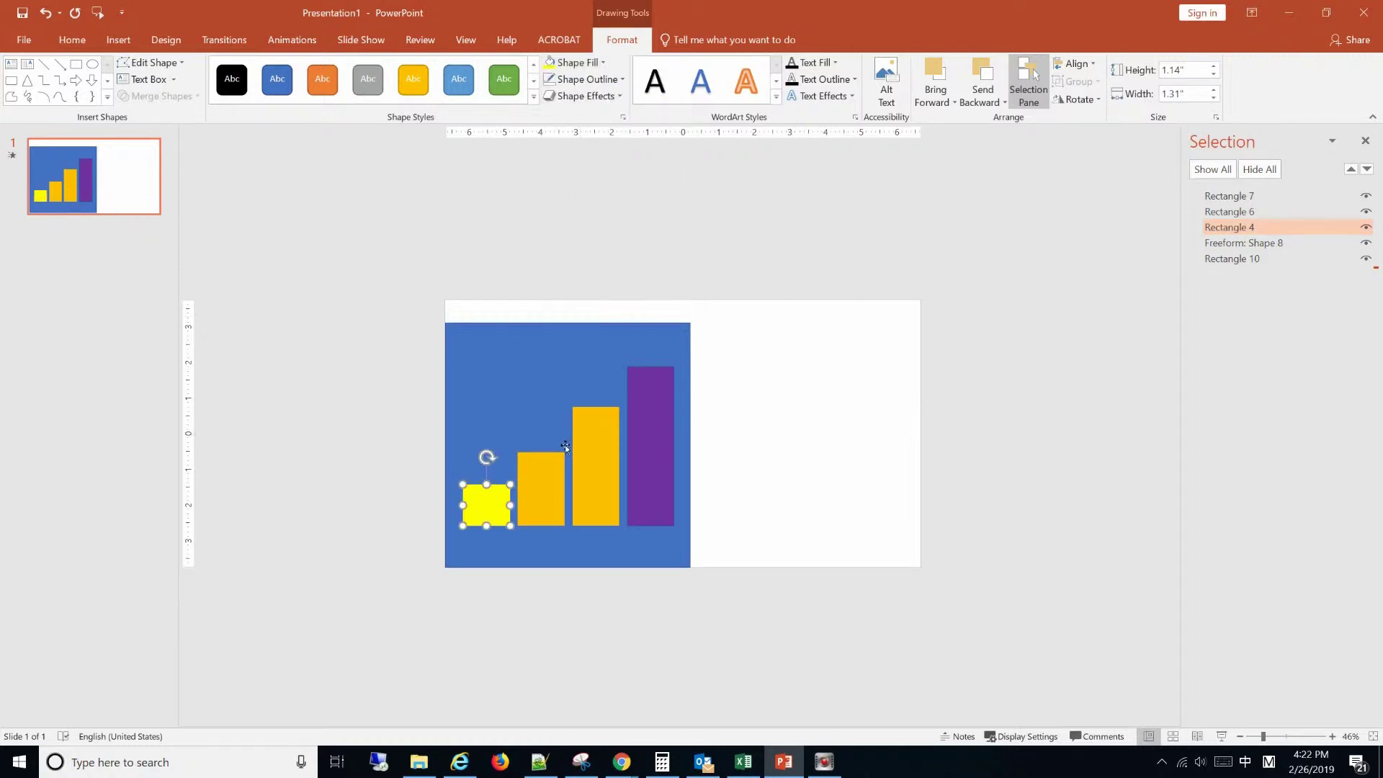
left_click(544, 477)
left_click(602, 62)
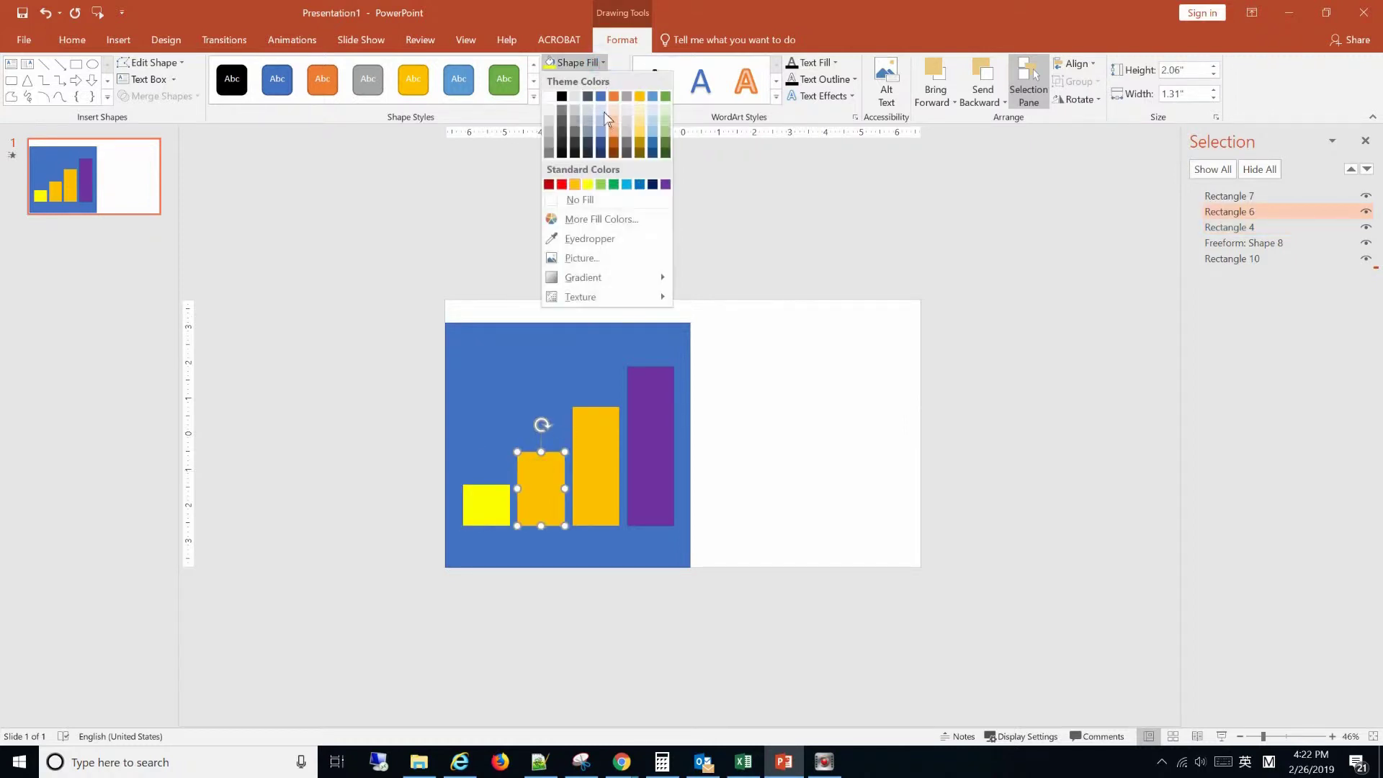
left_click(605, 185)
left_click(602, 435)
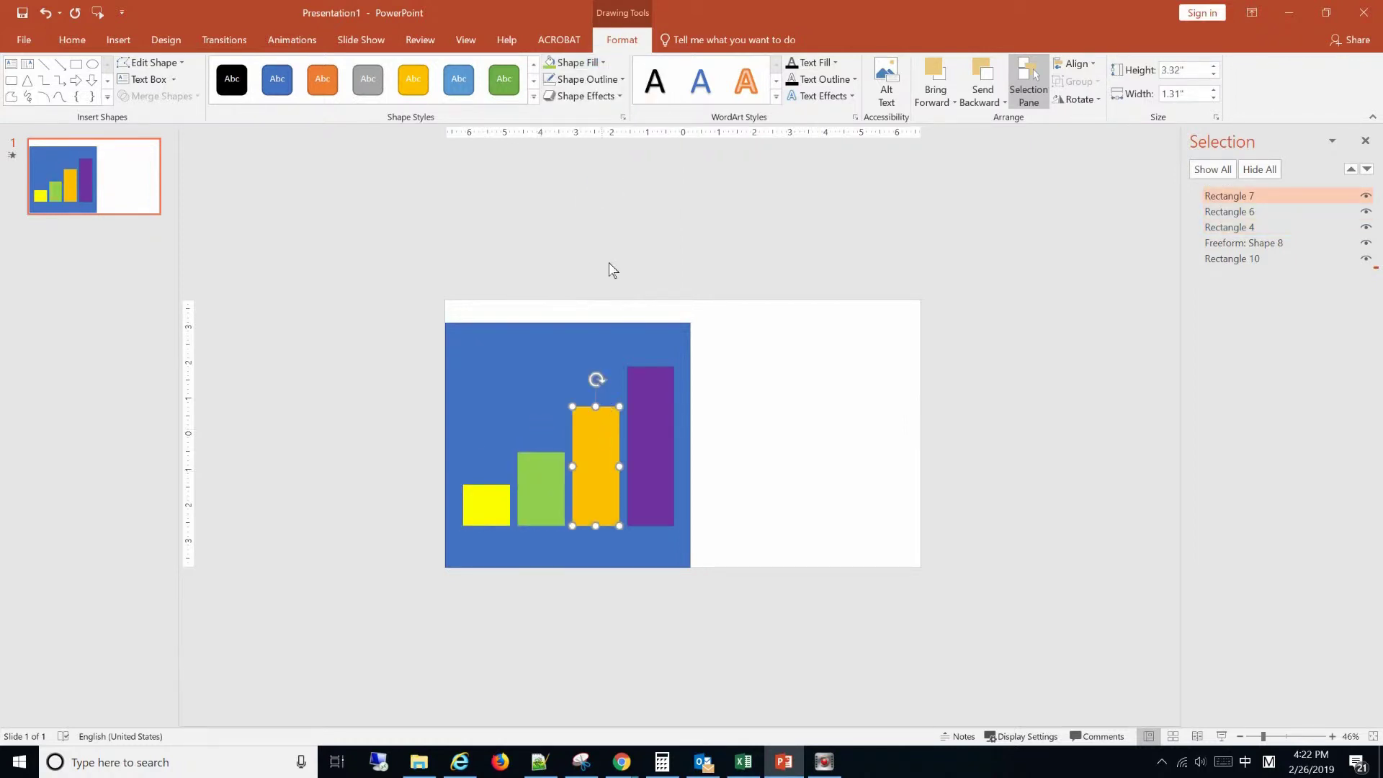
left_click(607, 66)
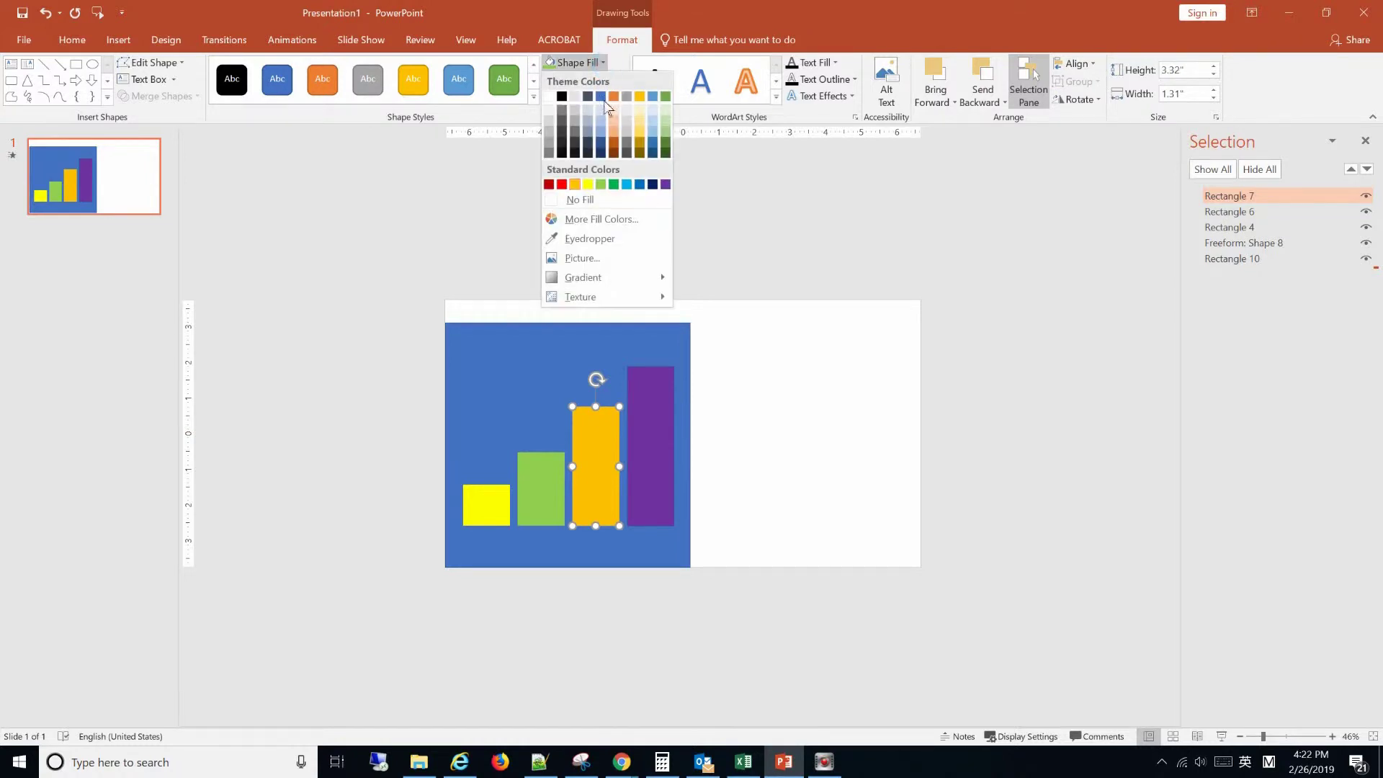
left_click(627, 184)
Fill the blue panel with the slide's white via eyedropper and remove its outline
left_click(657, 344)
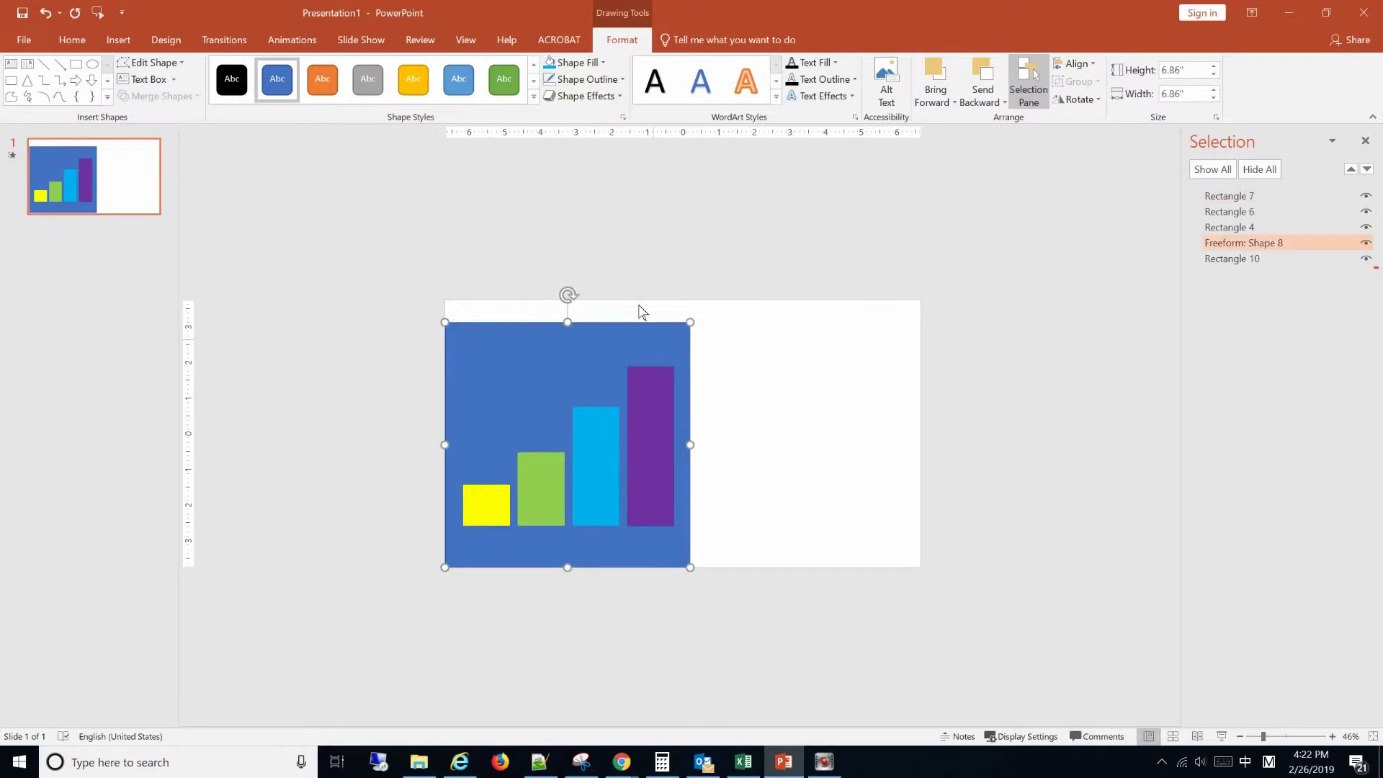
left_click(605, 67)
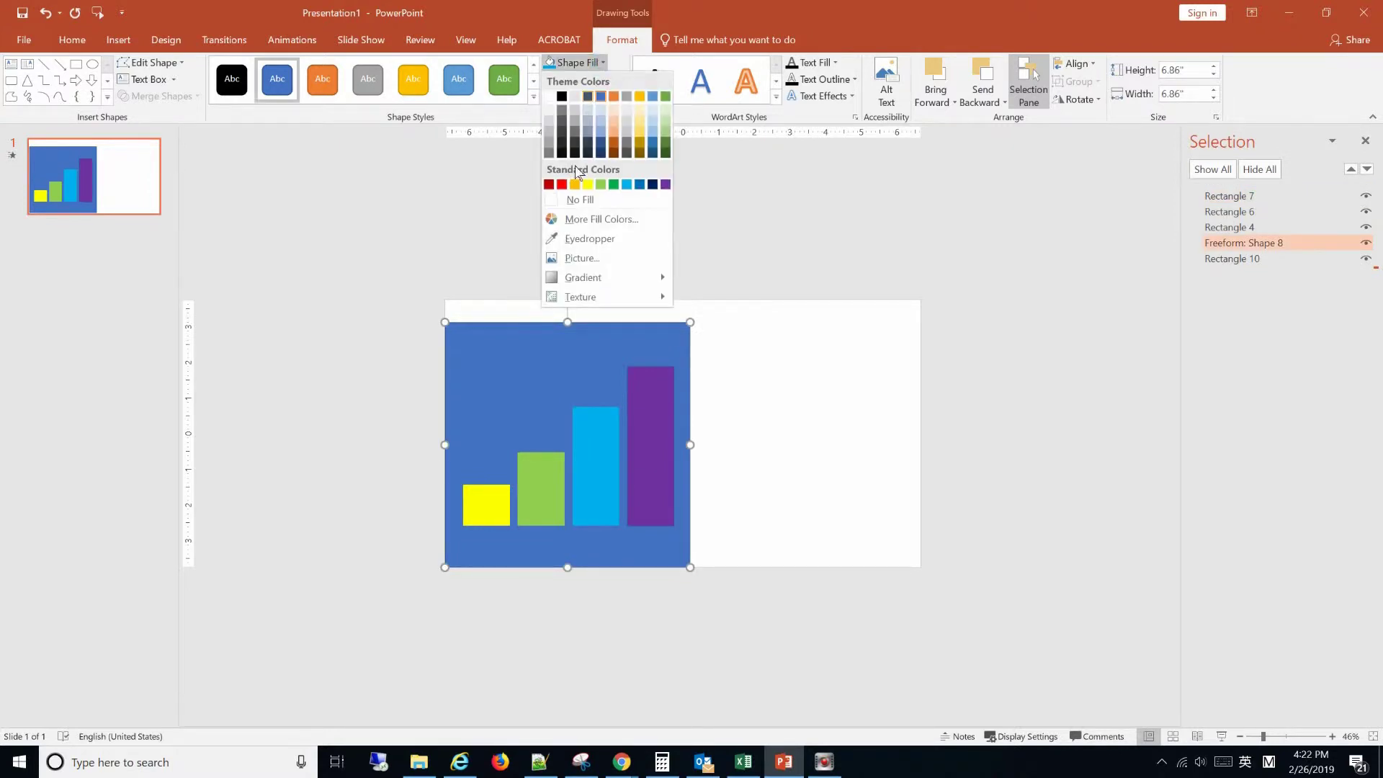
left_click(576, 235)
left_click(777, 390)
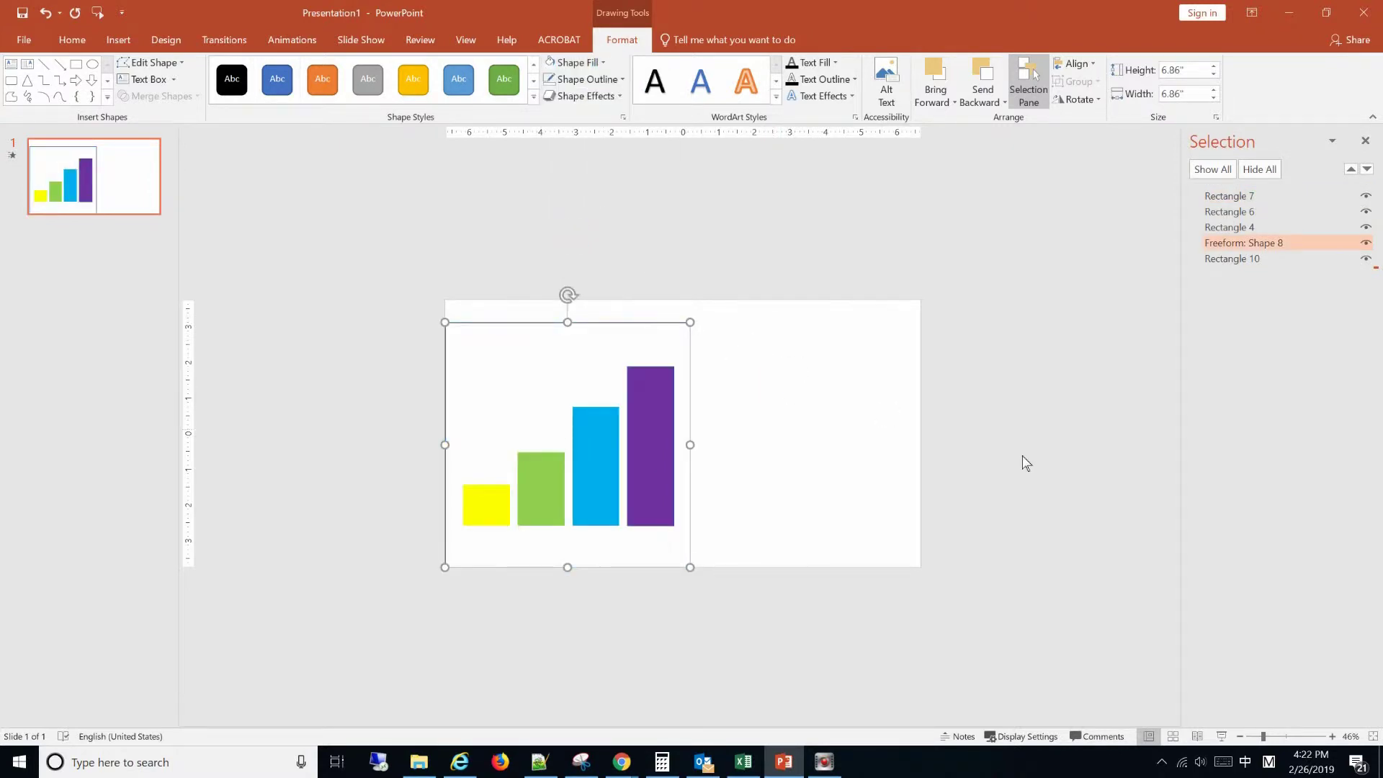
left_click(621, 80)
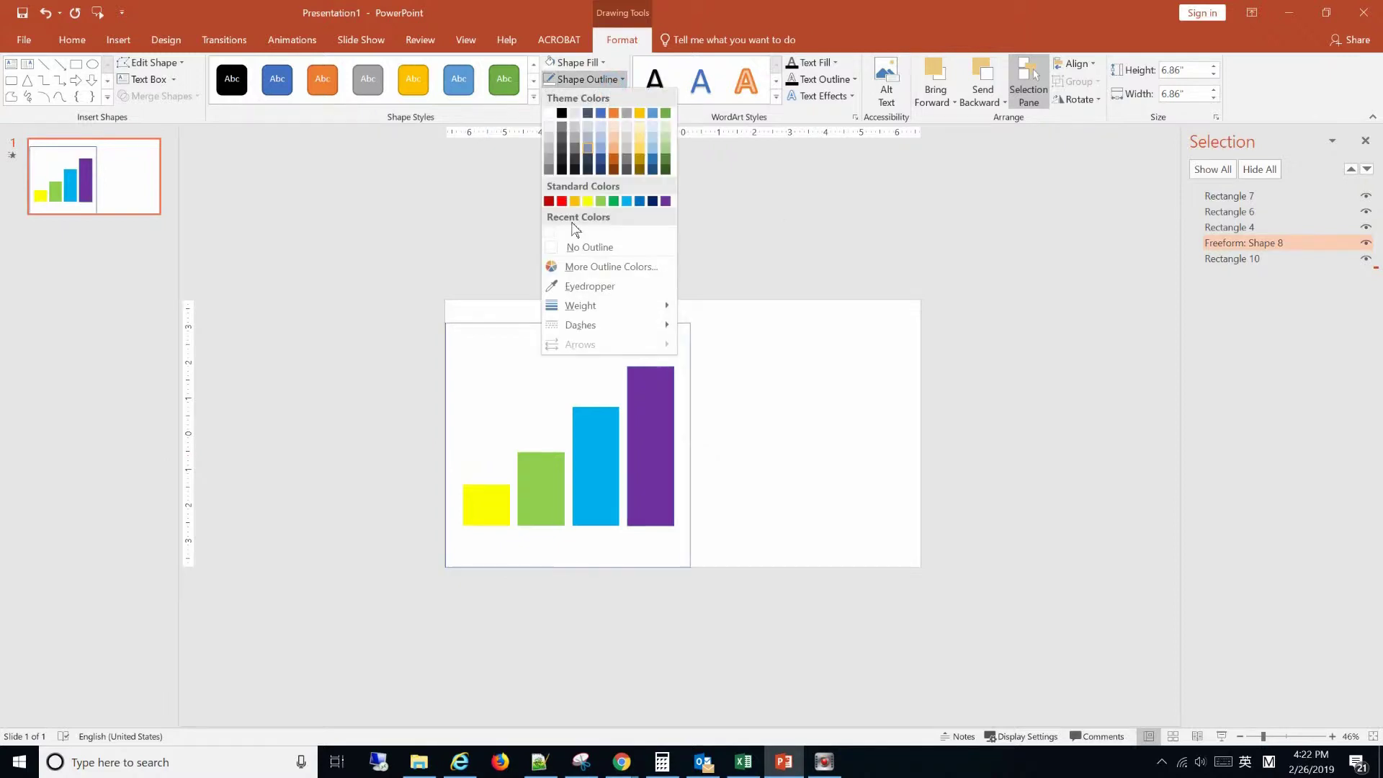
left_click(574, 248)
left_click(1130, 366)
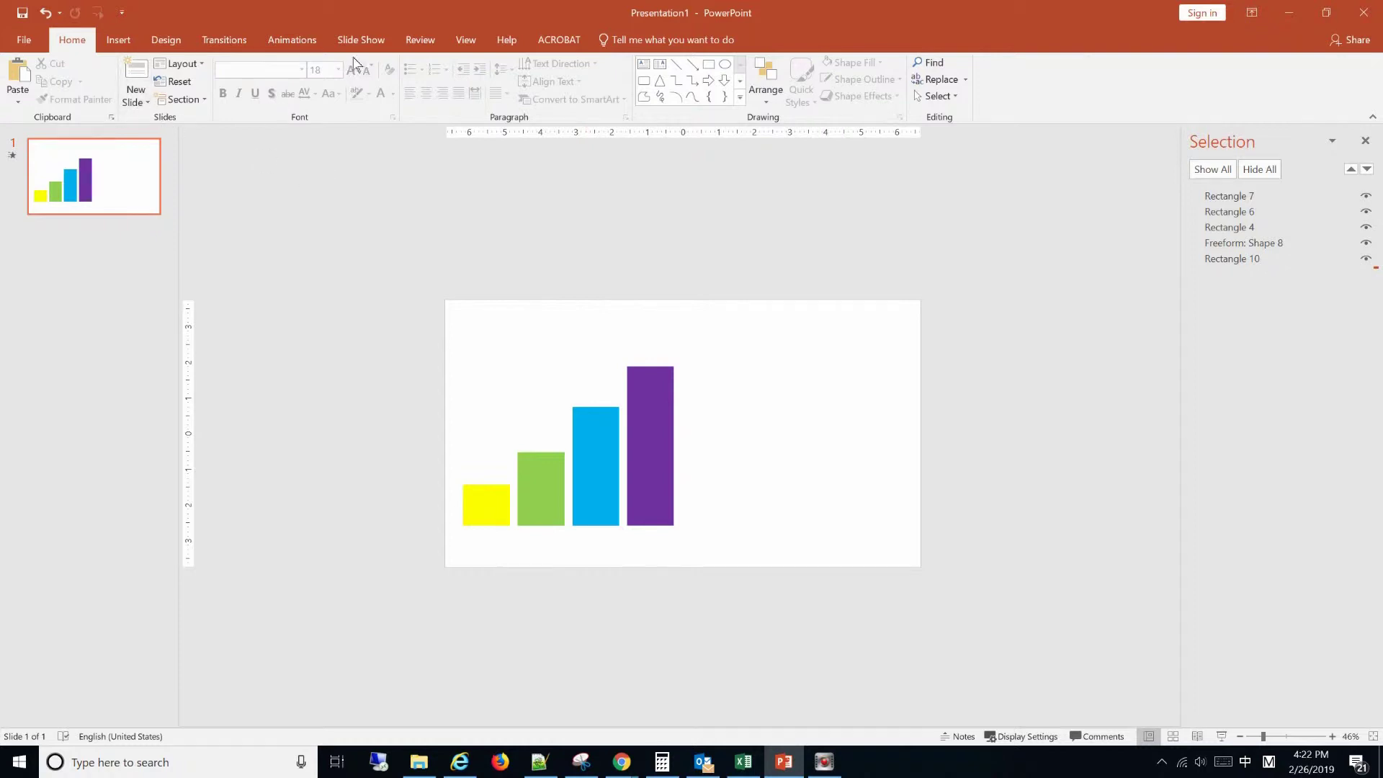
Preview the purple bar's rising animation
left_click(289, 39)
left_click(22, 75)
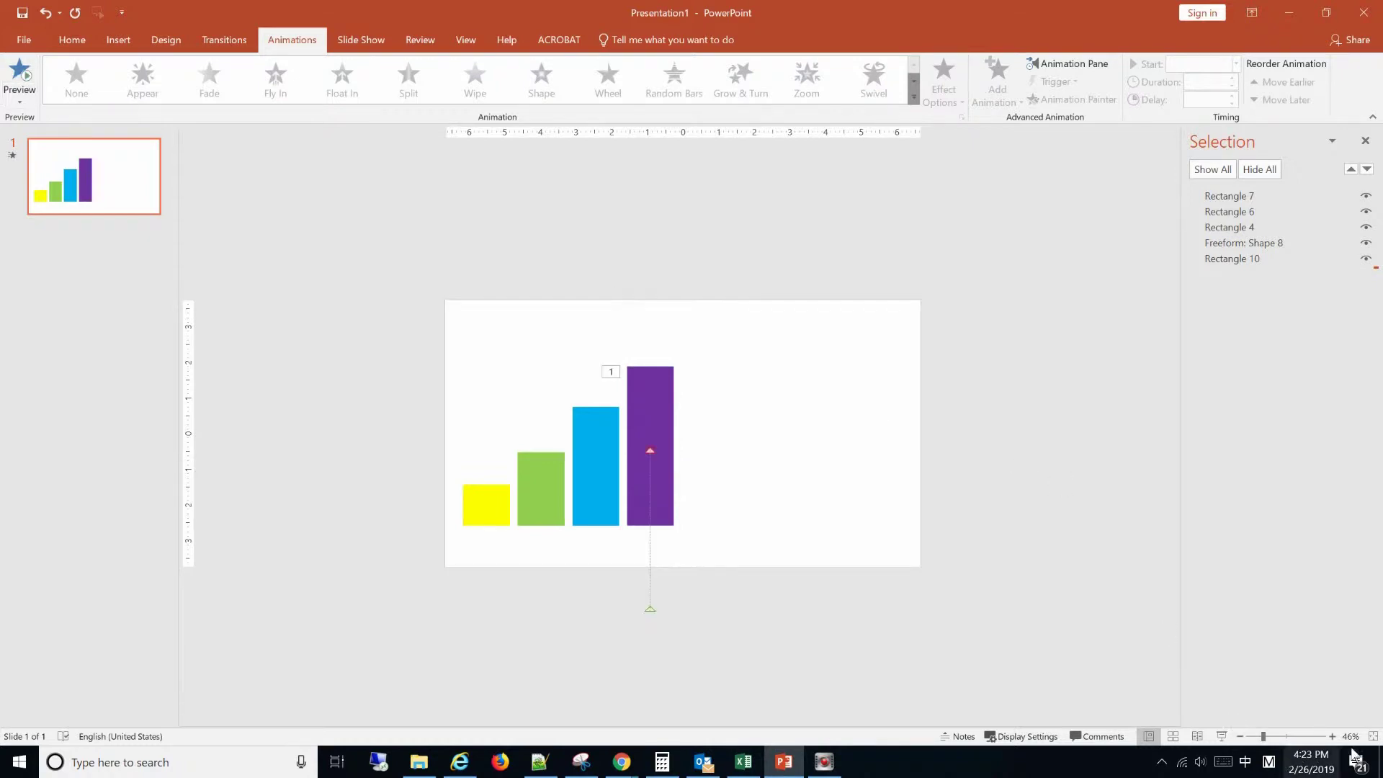
scroll(804, 317, "up", 5)
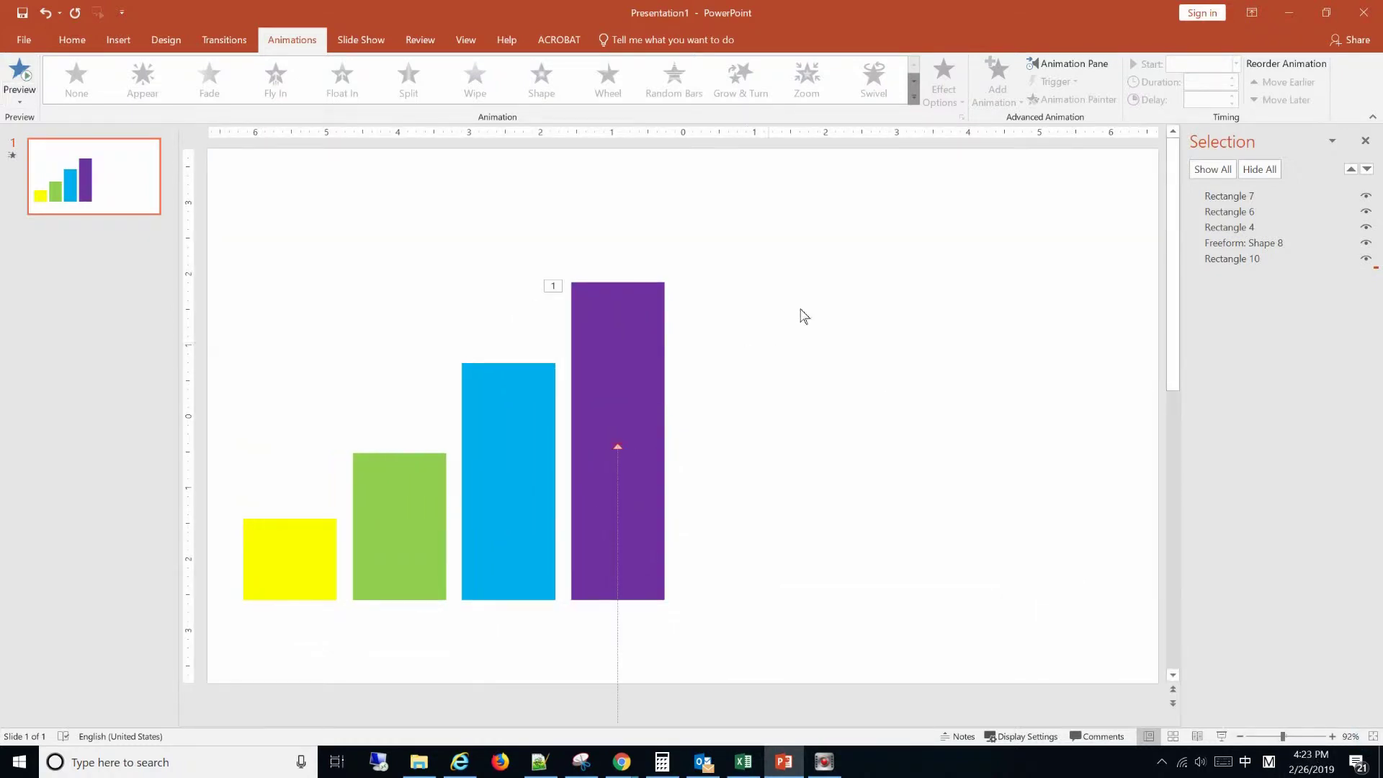
Draw a tall horizontal text box to the right of the bars
left_click(115, 40)
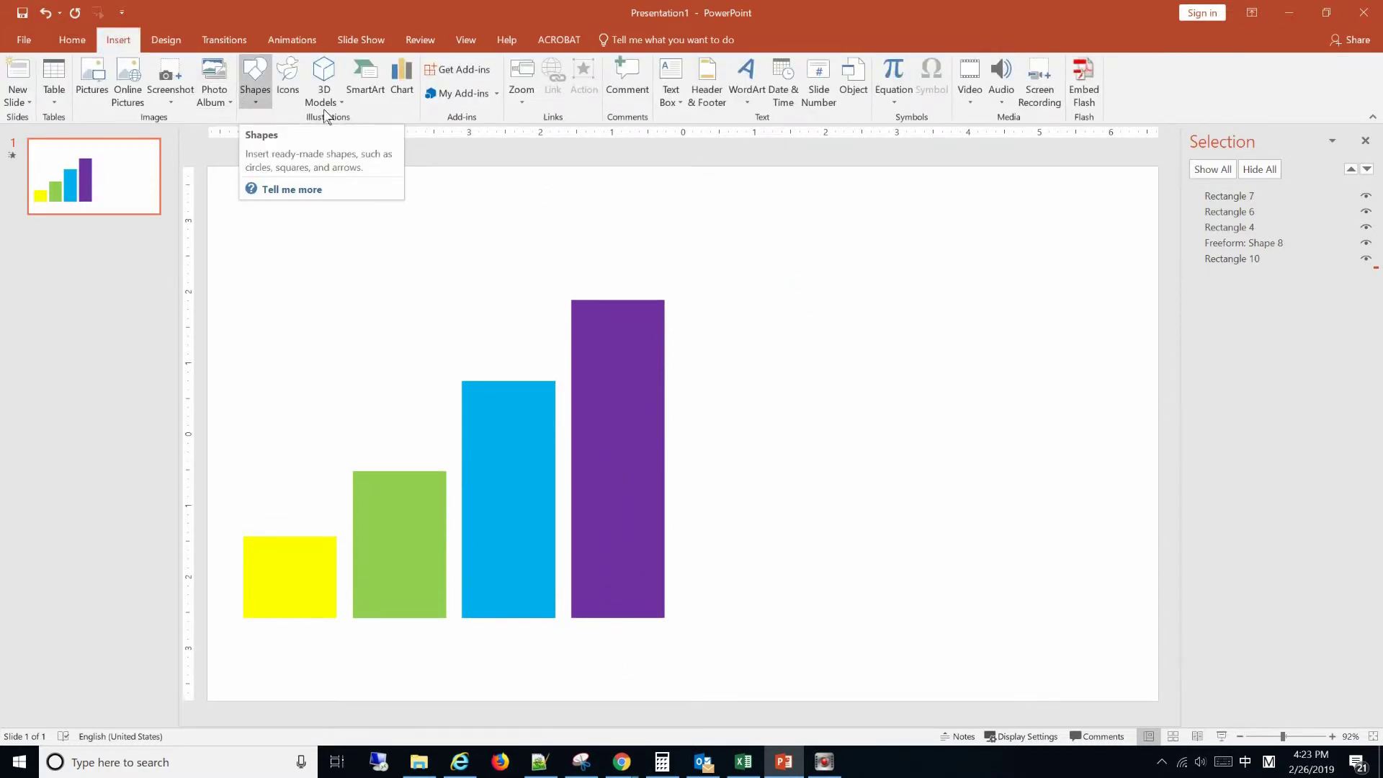
left_click(672, 102)
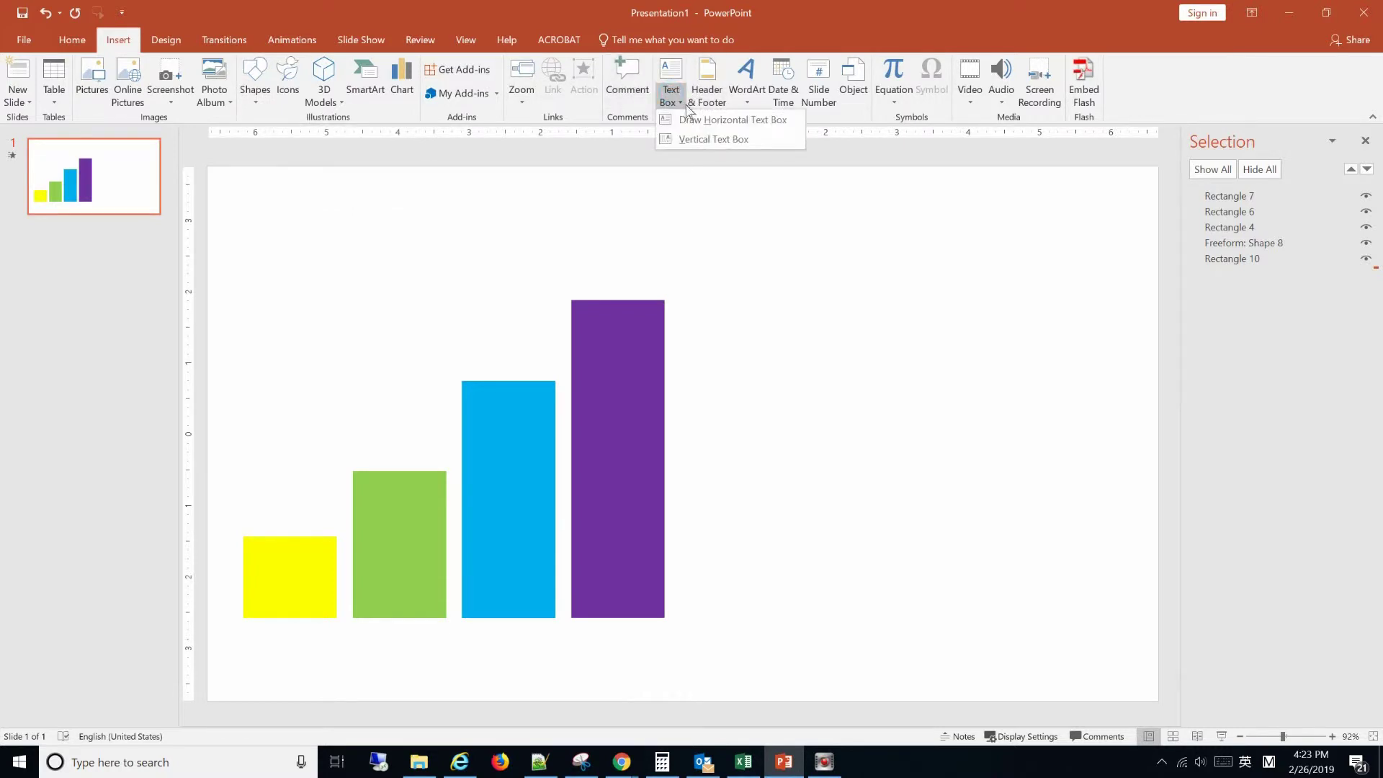
left_click(690, 119)
left_click_drag(784, 334, 834, 633)
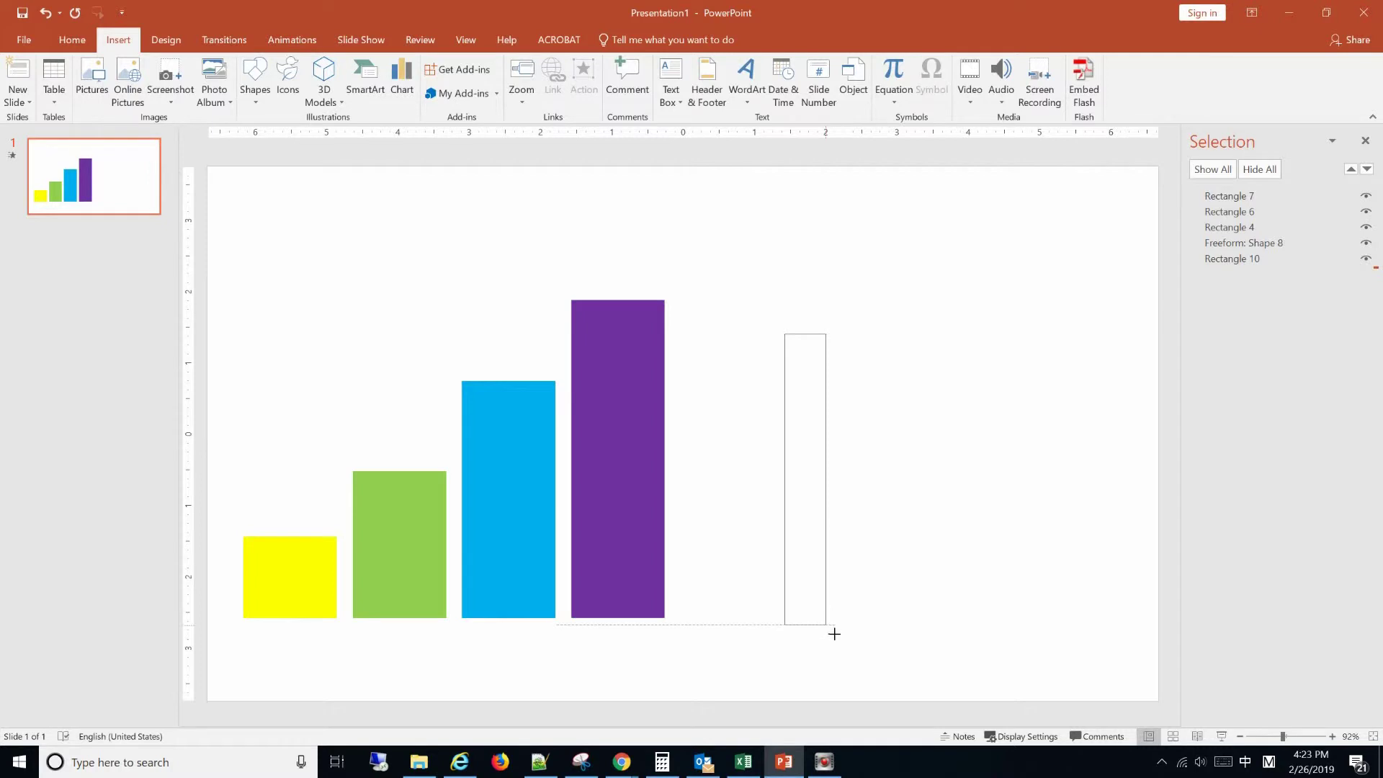
left_click_drag(822, 545, 822, 545)
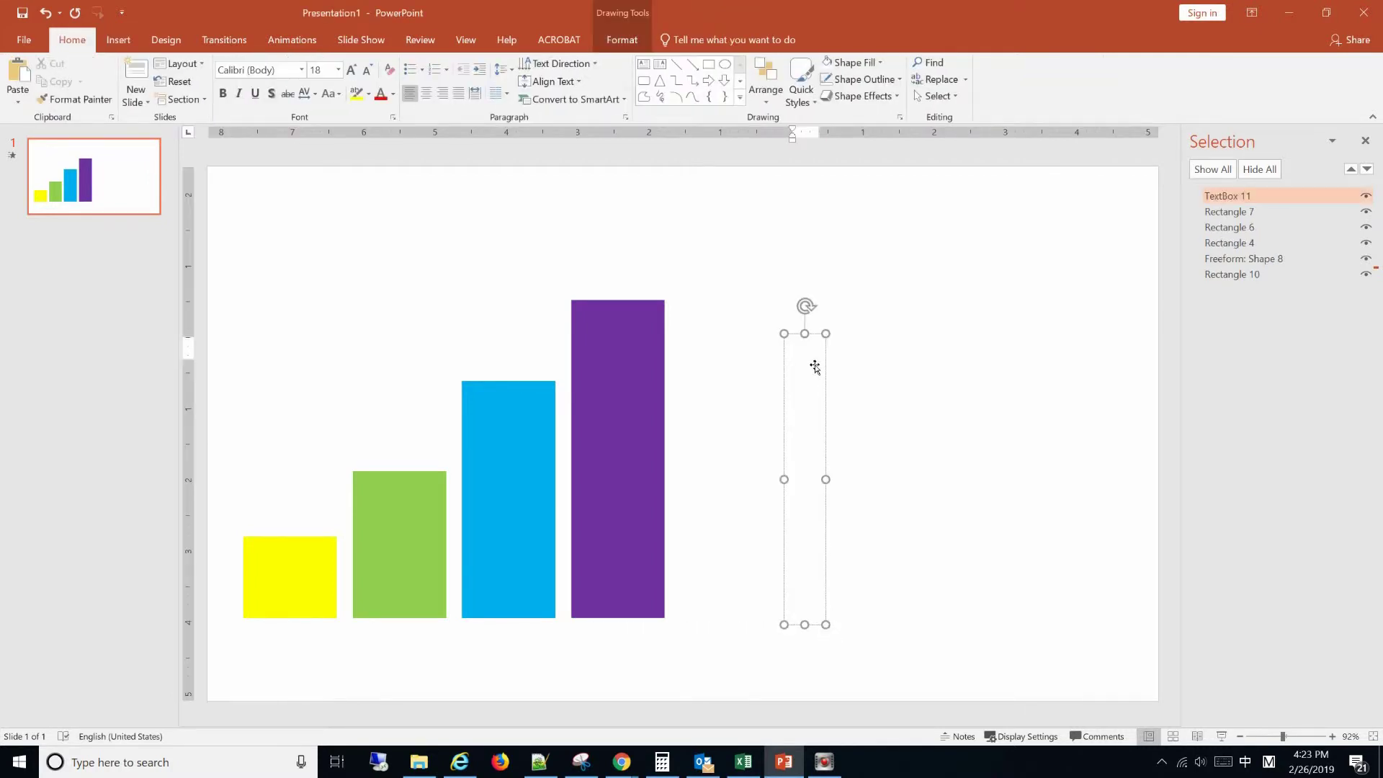
Type digits 0 through 9 on separate lines, narrow the box and centre them
type("1")
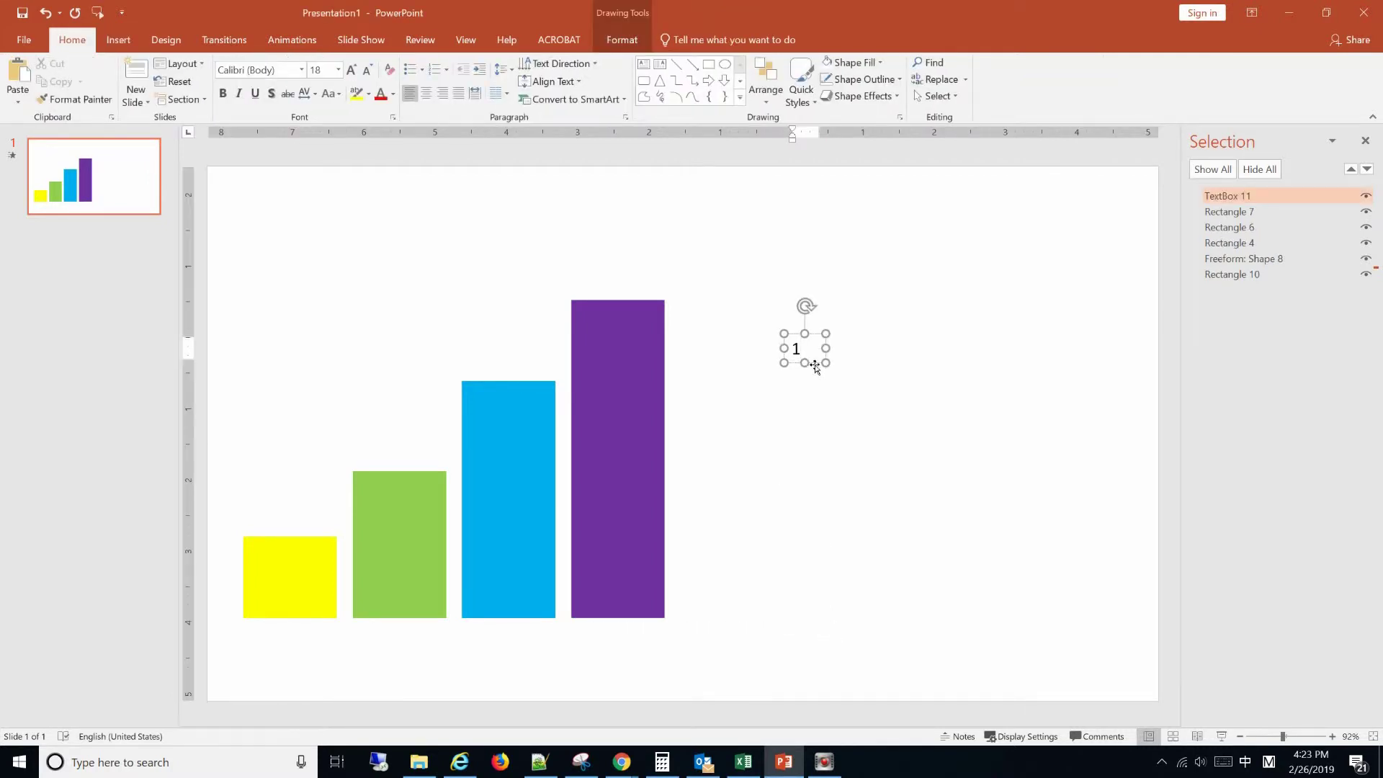
key("BackSpace")
type("0")
key("Return")
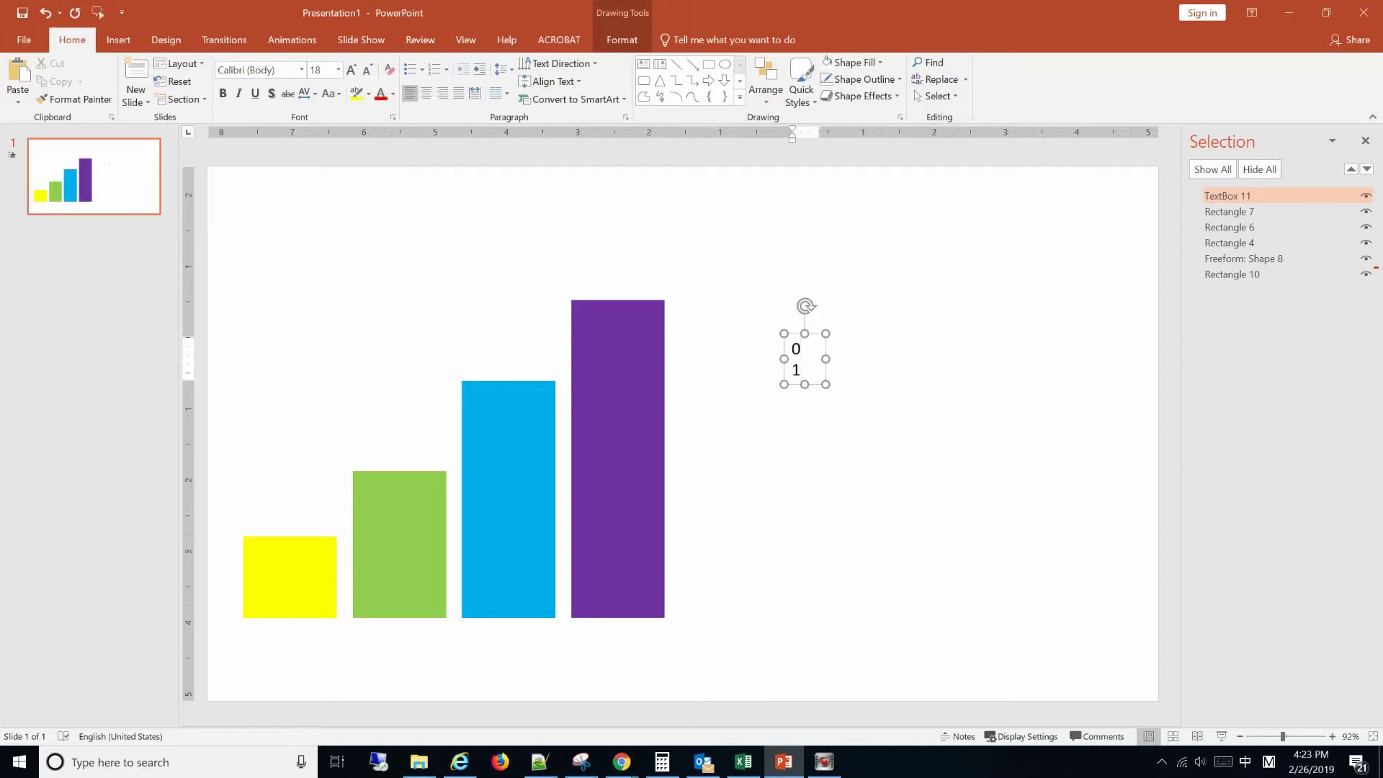
key("Return")
type("2")
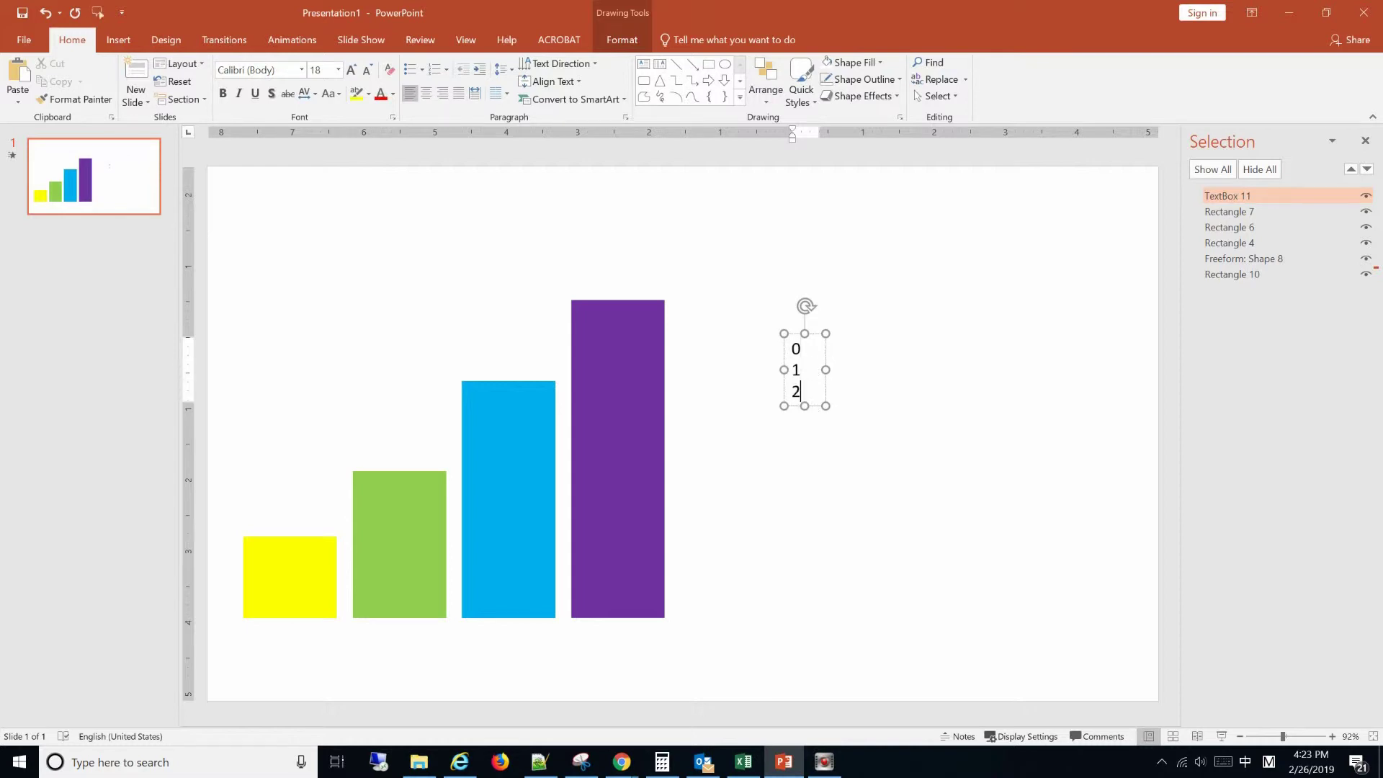
key("Return")
type("3")
key("Return")
type("4")
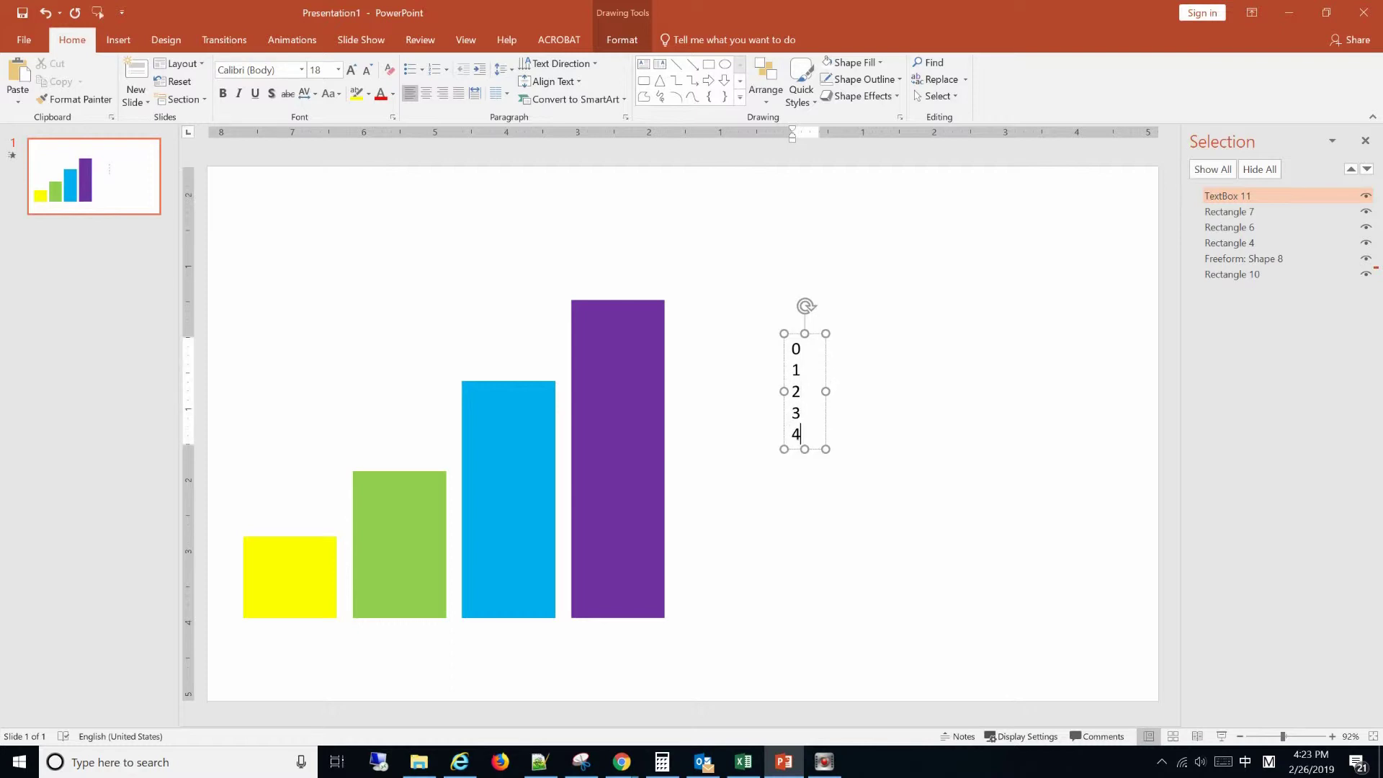
key("Return")
key("Return")
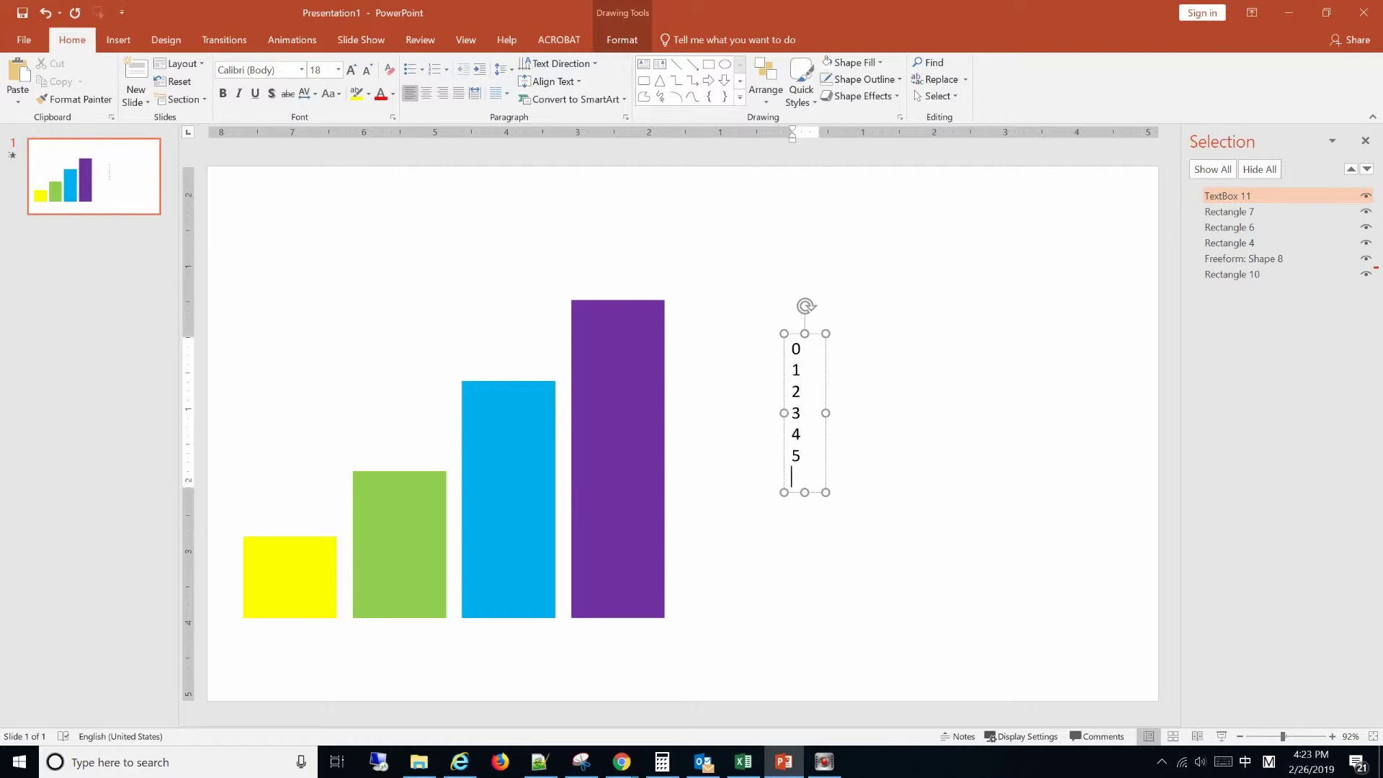
type("6")
key("Return")
key("Return")
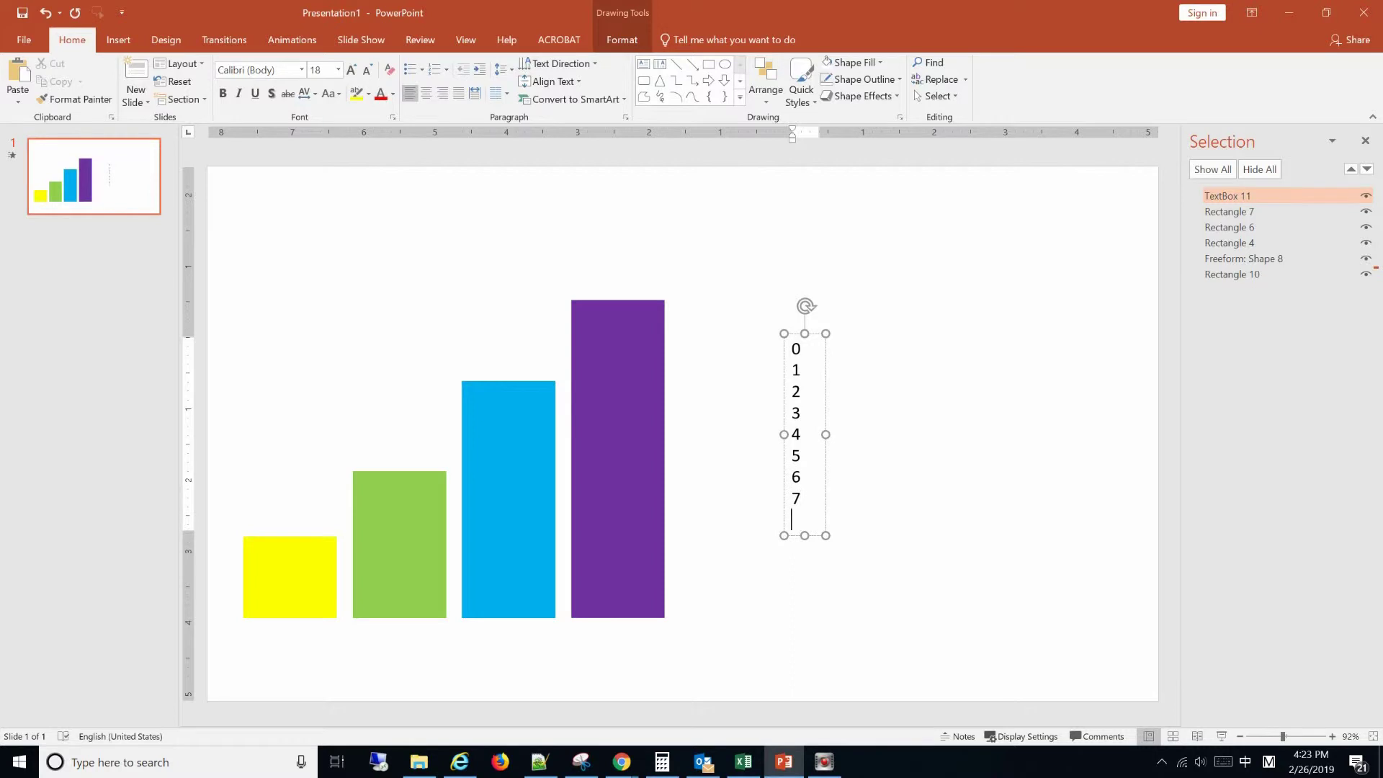
type("8")
key("Return")
type("9")
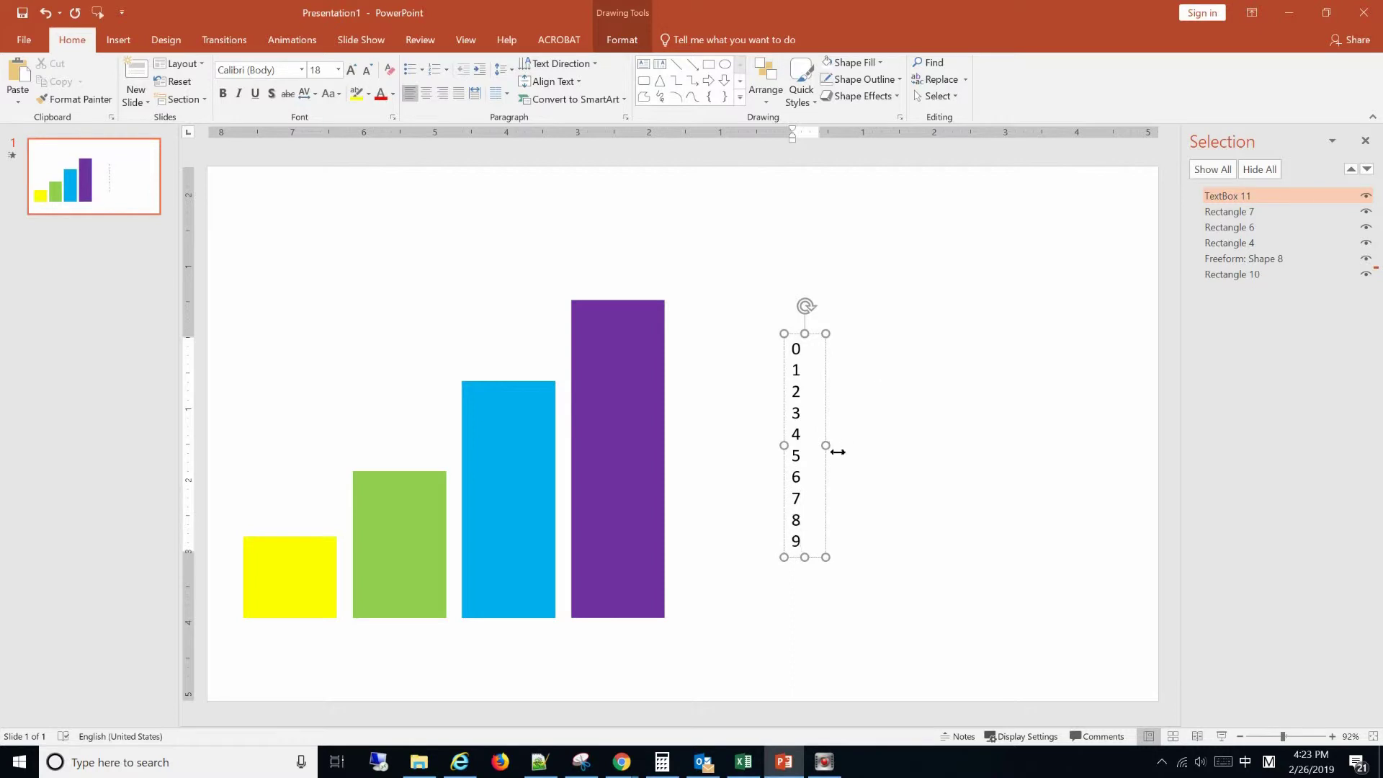
left_click_drag(825, 447, 809, 447)
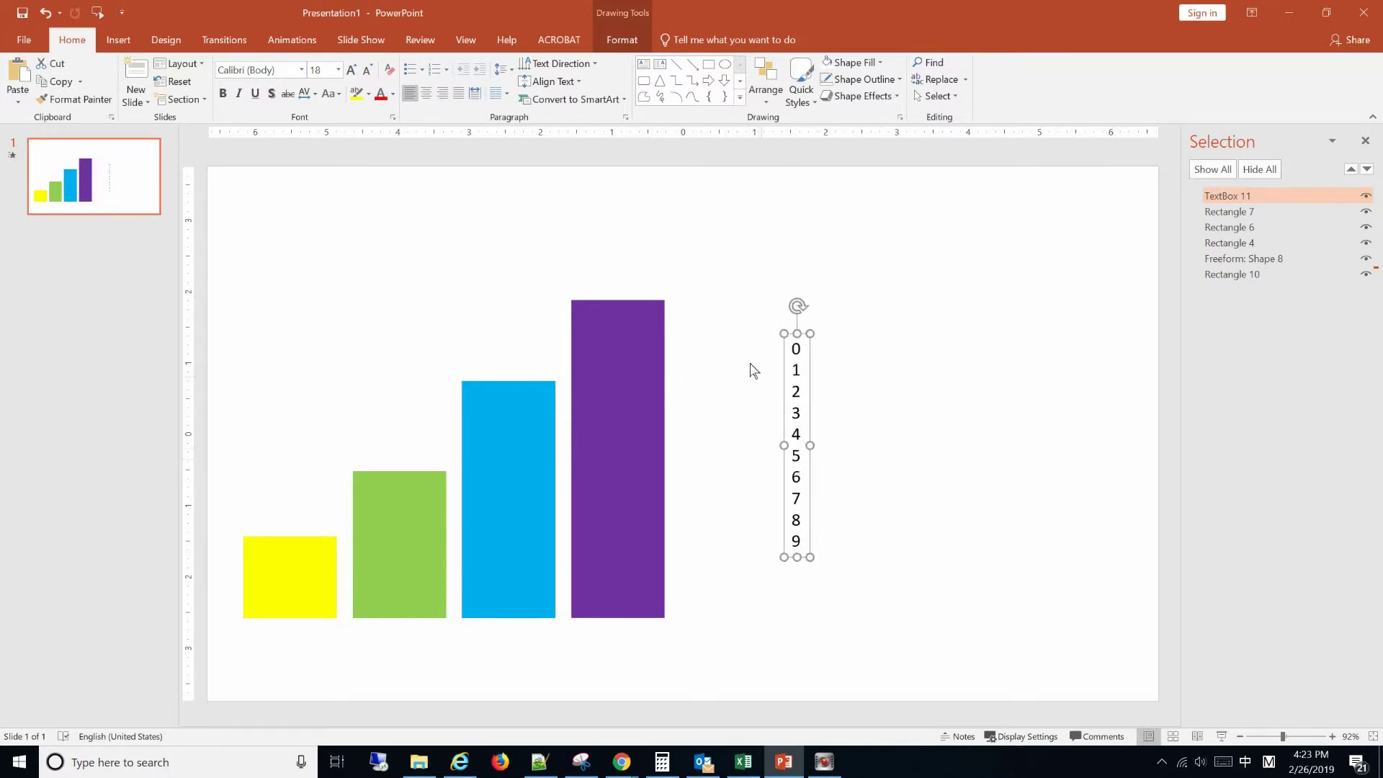
left_click(425, 93)
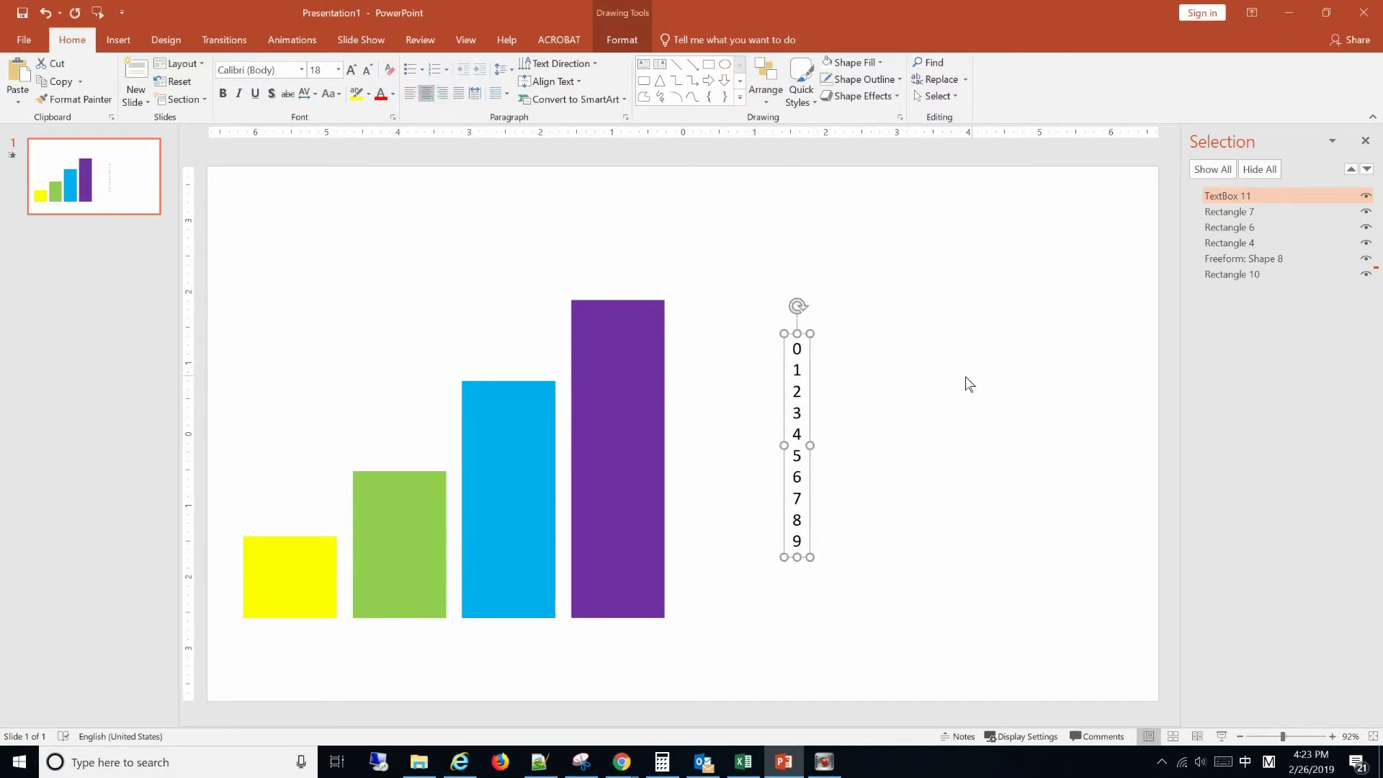
Copy and paste the digit box to create a second 0–9 digit column
right_click(800, 338)
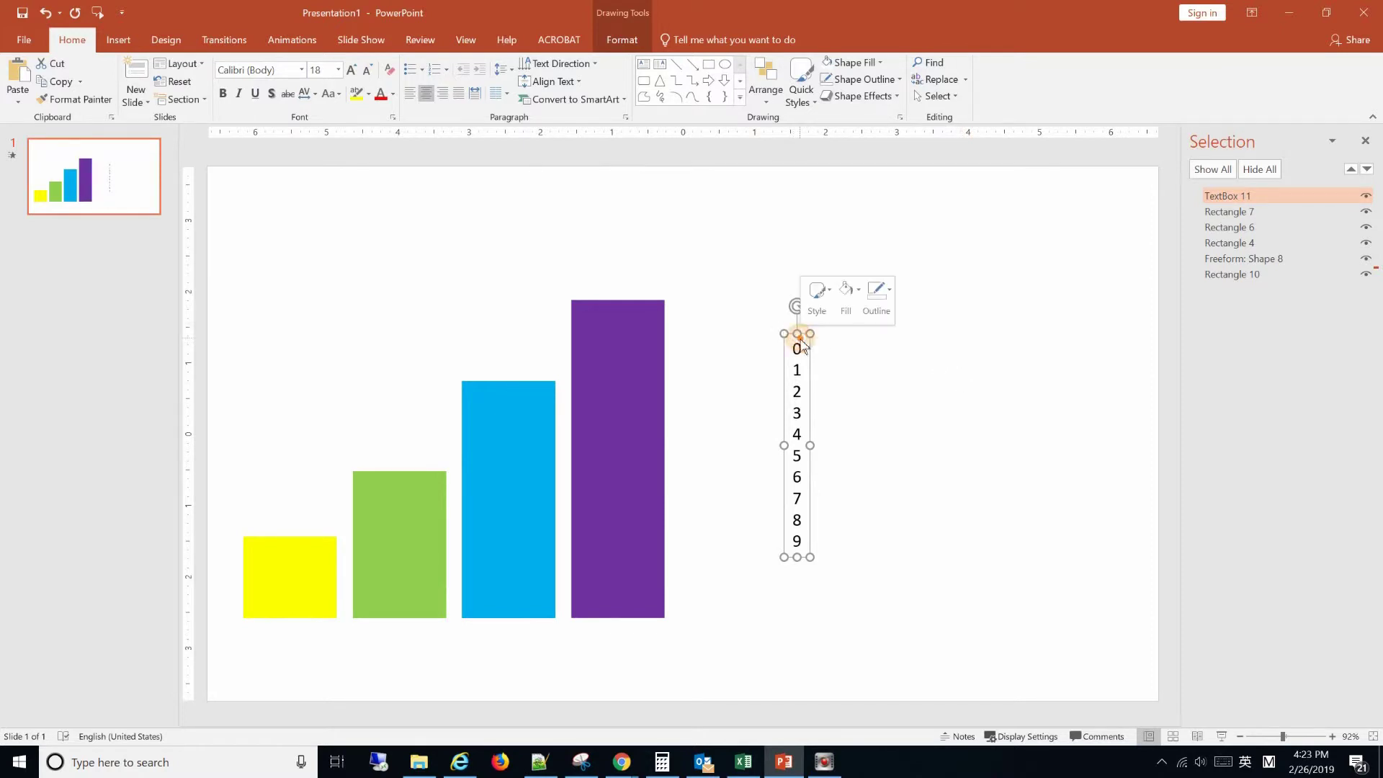
left_click(836, 369)
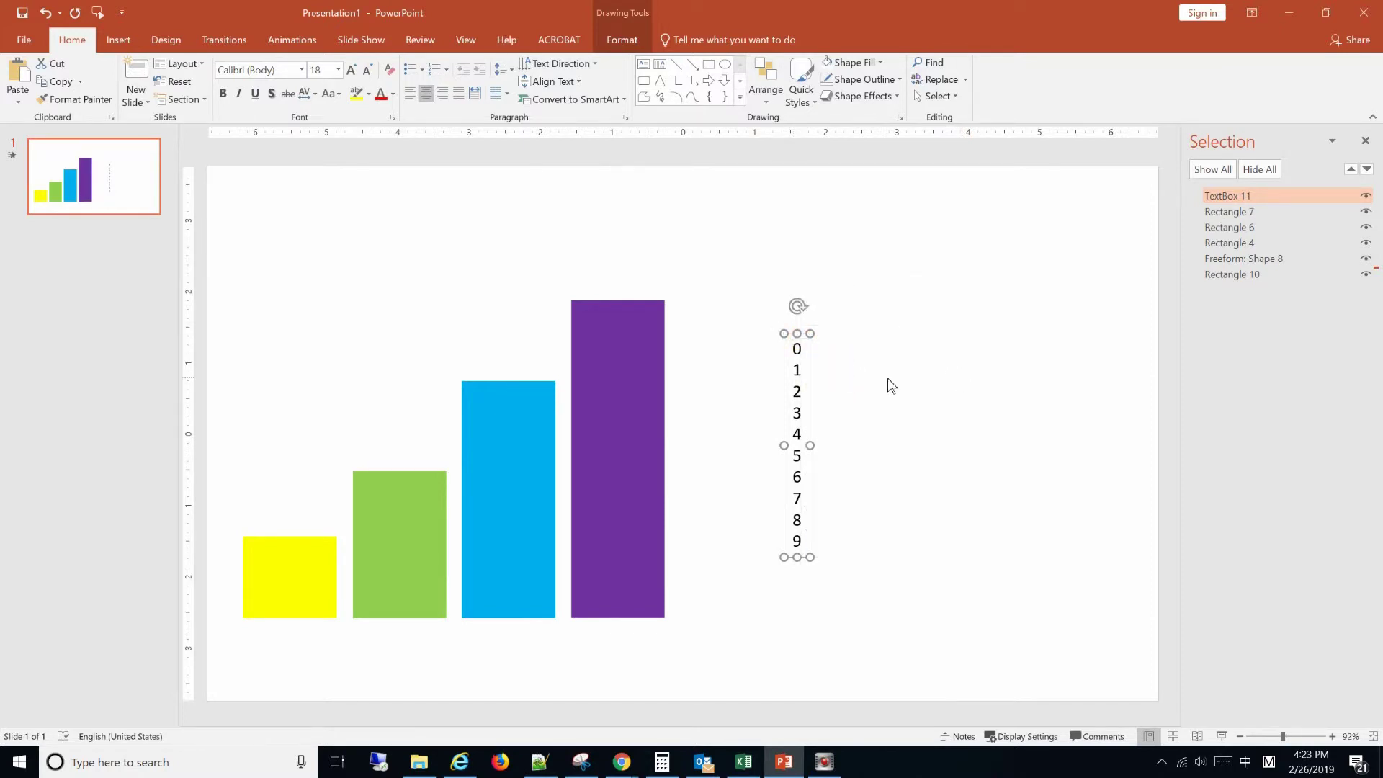
right_click(889, 386)
left_click(915, 408)
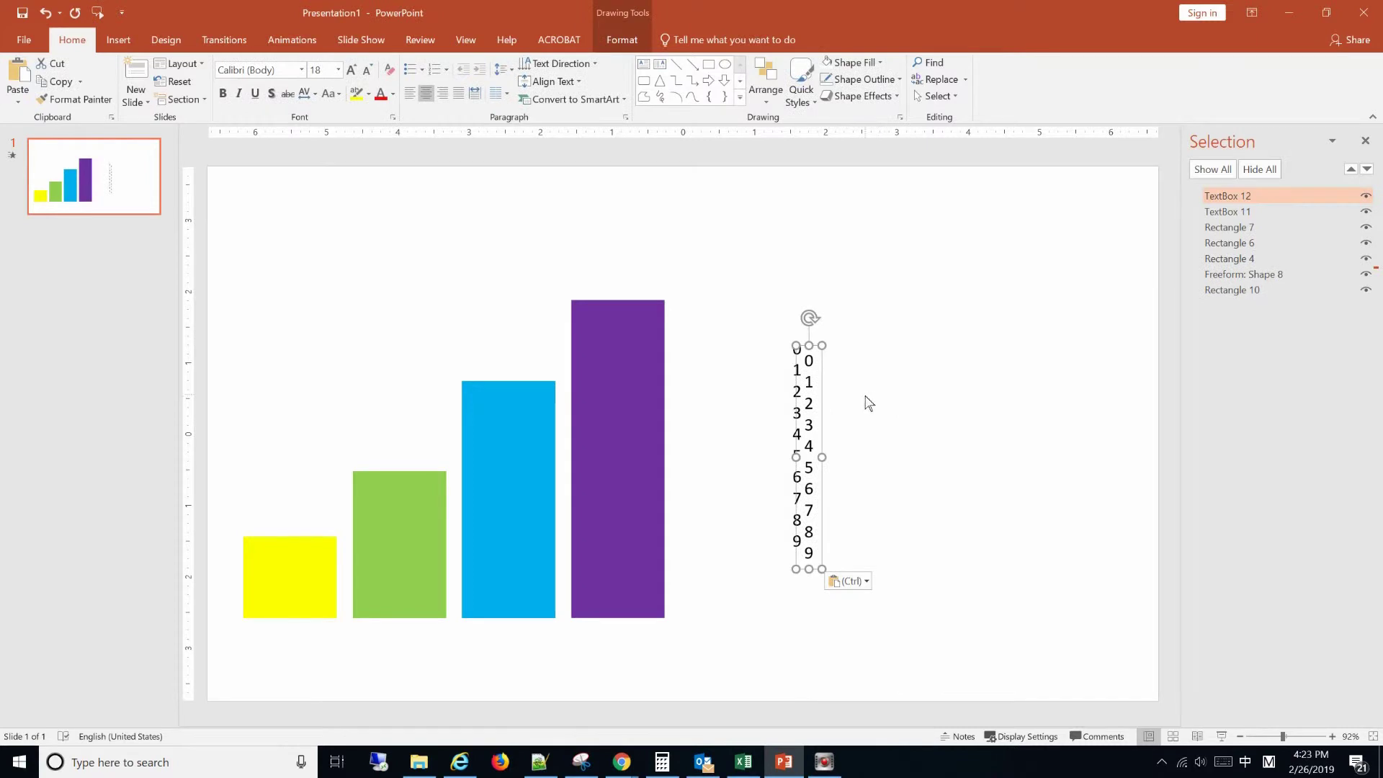
Top-align both digit columns and nudge the second column right beside the first
left_click(1228, 212, "ctrl")
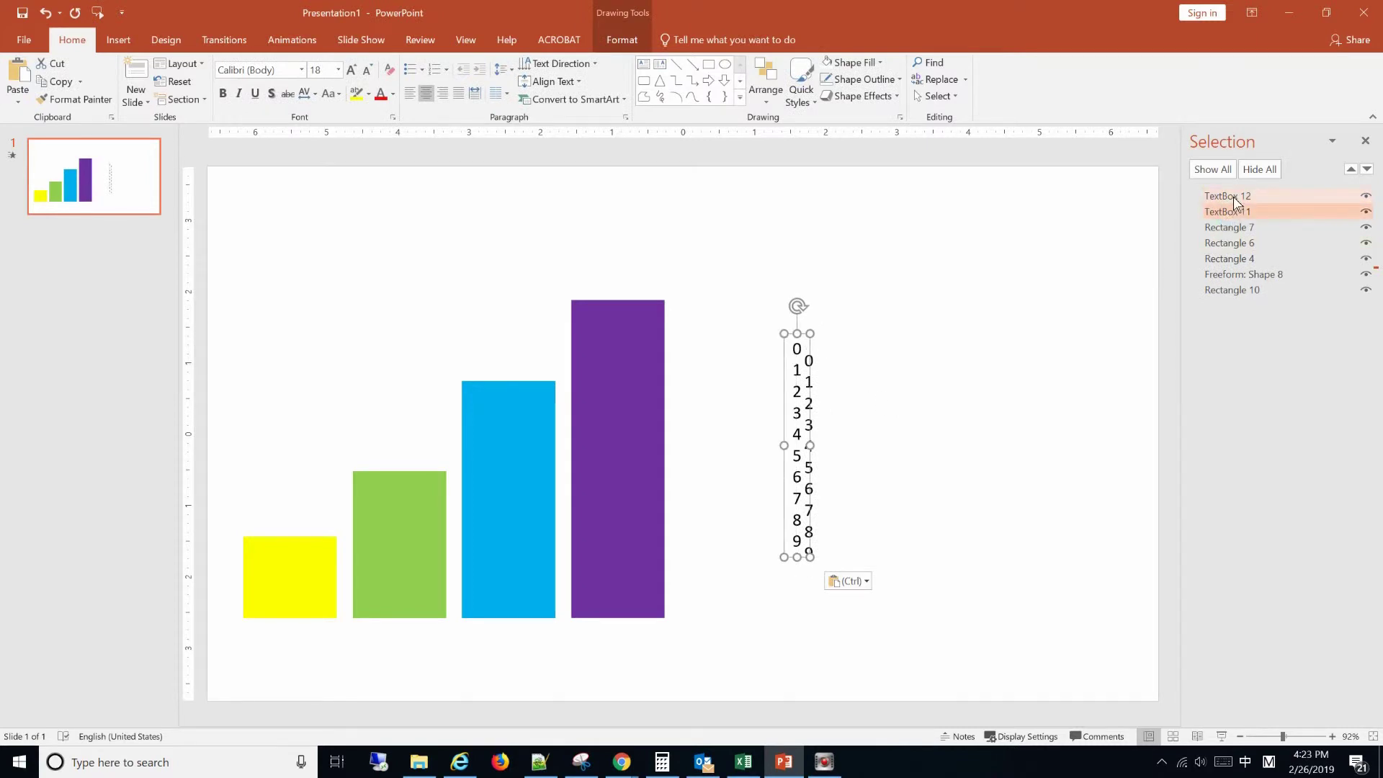
left_click(622, 40)
left_click(1076, 63)
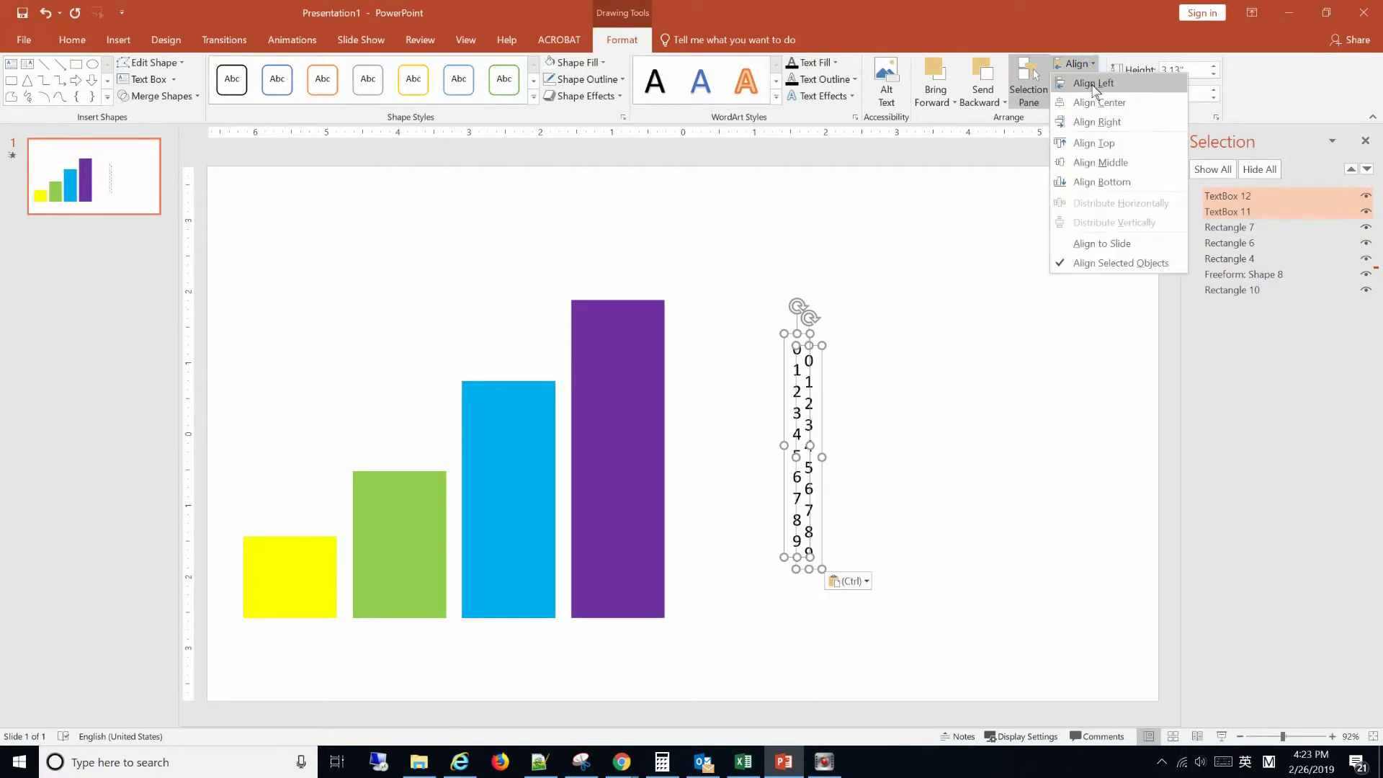
left_click(1098, 147)
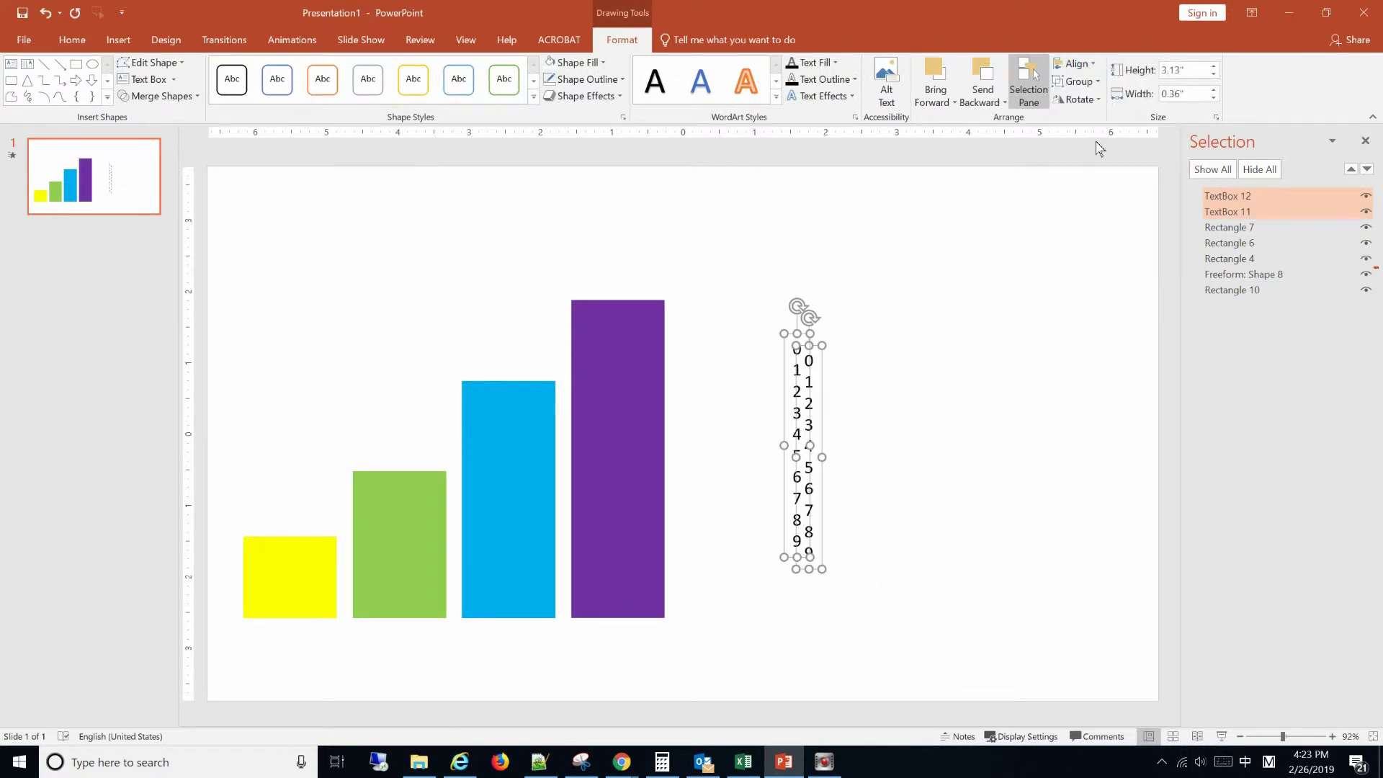
left_click(1078, 259)
left_click(1269, 199)
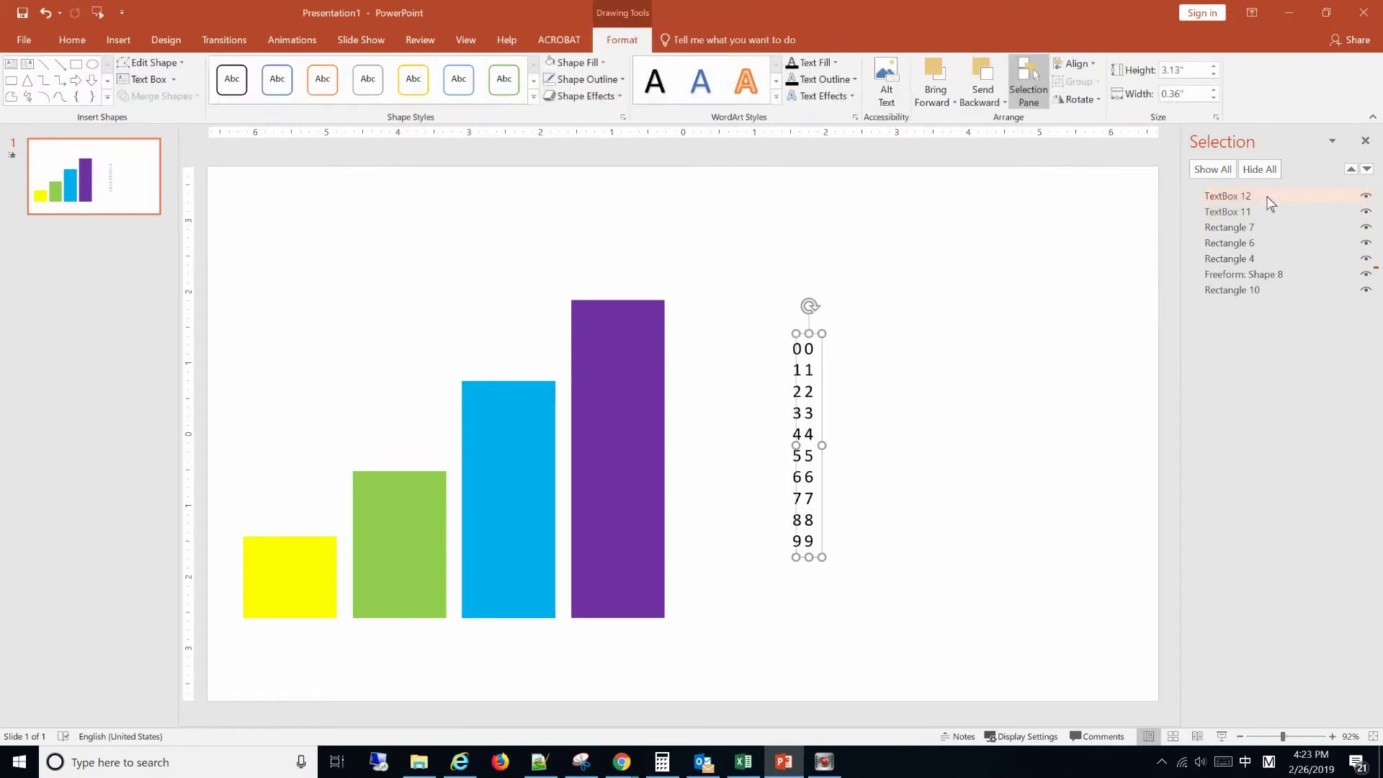
key("Right")
key("Right")
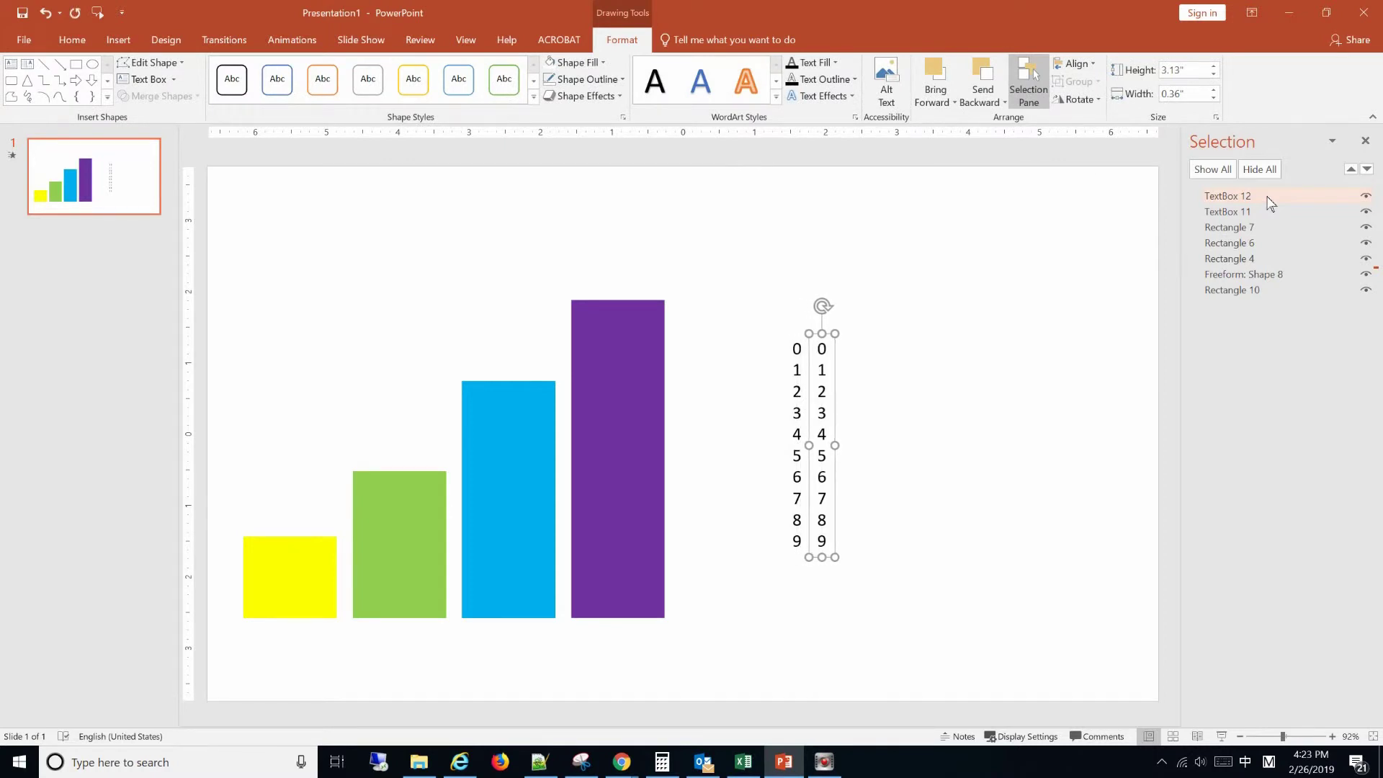
key("ctrl+Left")
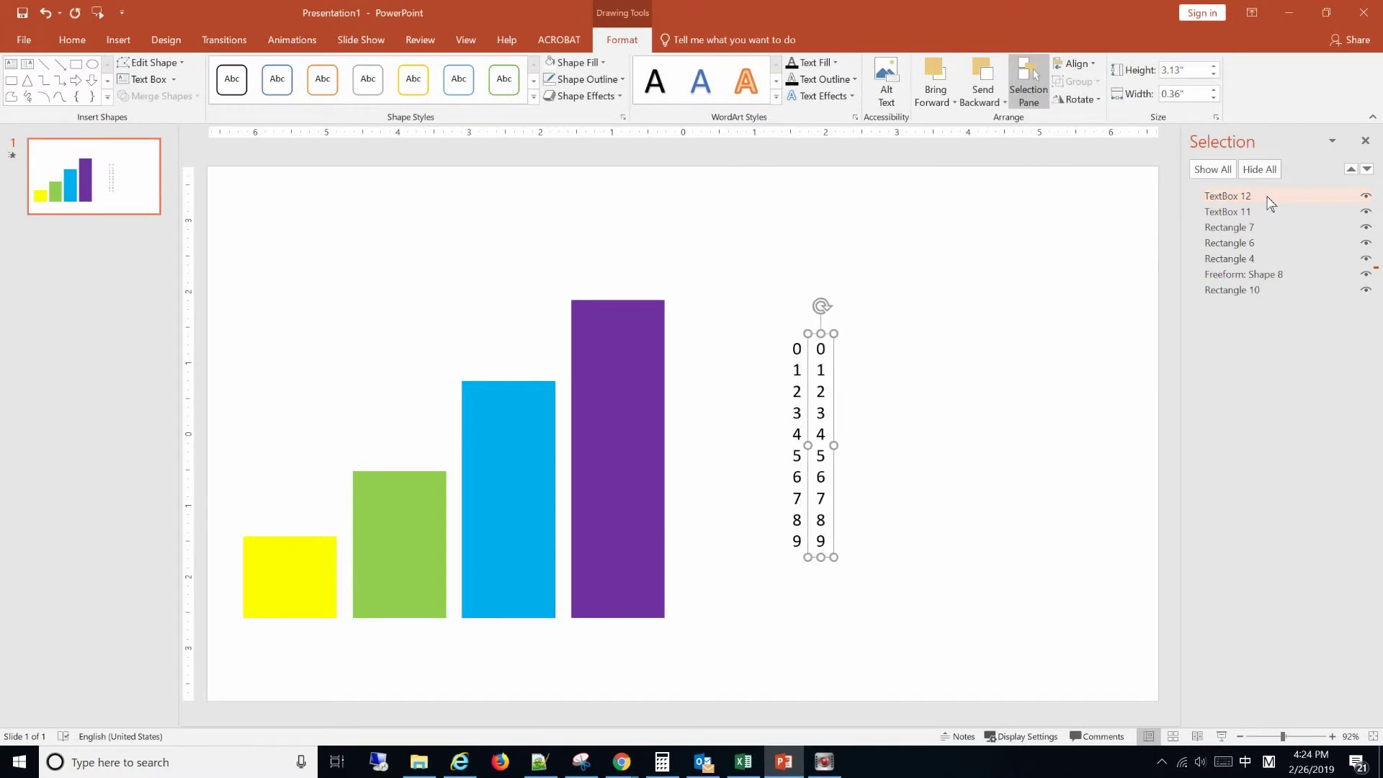
left_click(1022, 378)
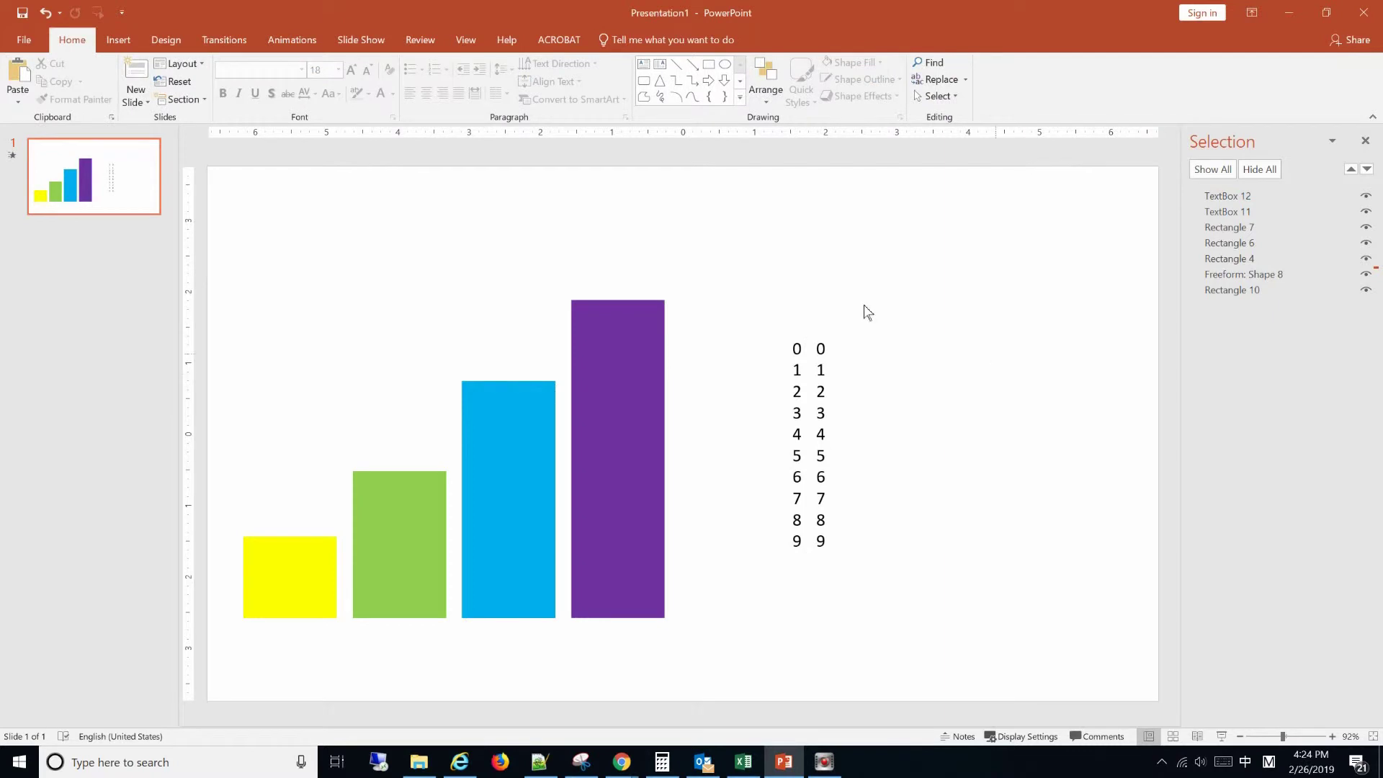
Draw a tall blue rectangle to the right of the digit columns
left_click(116, 41)
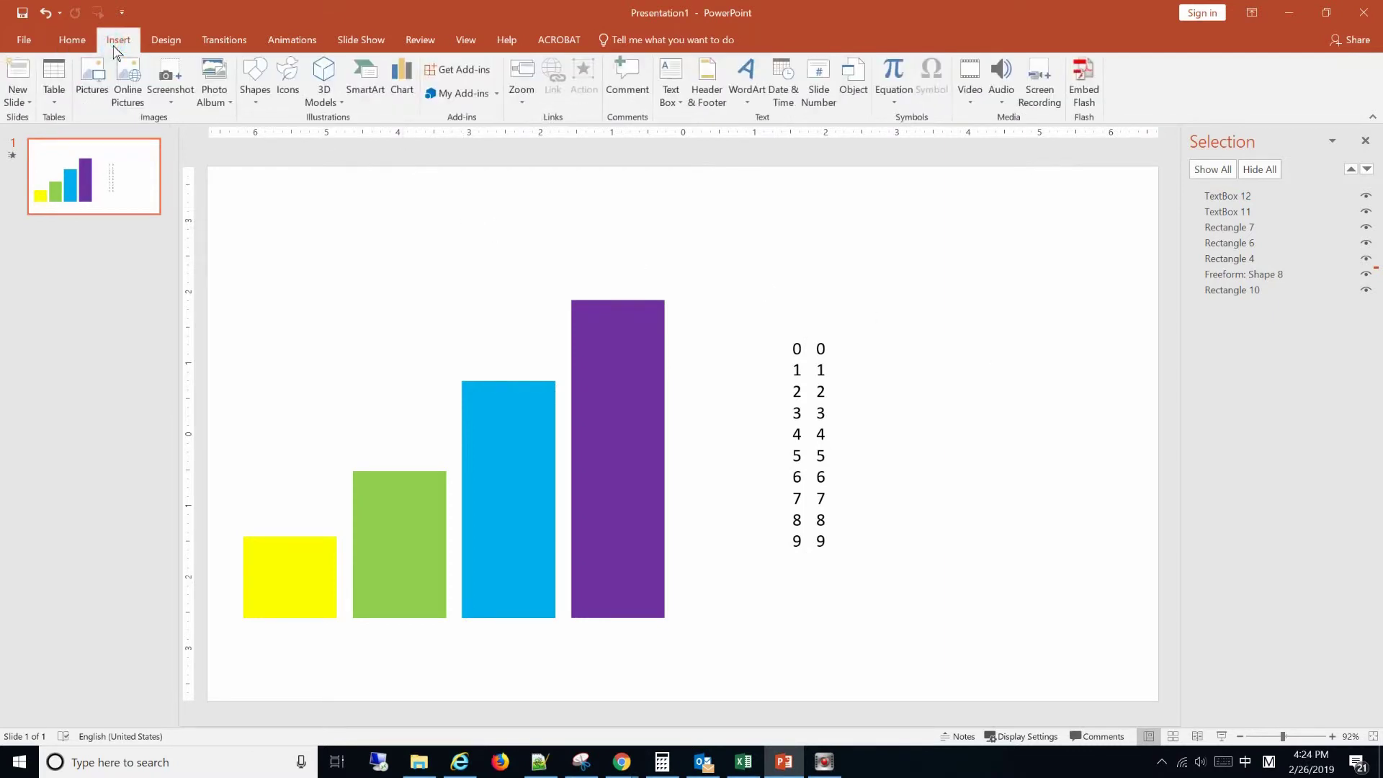
left_click(261, 105)
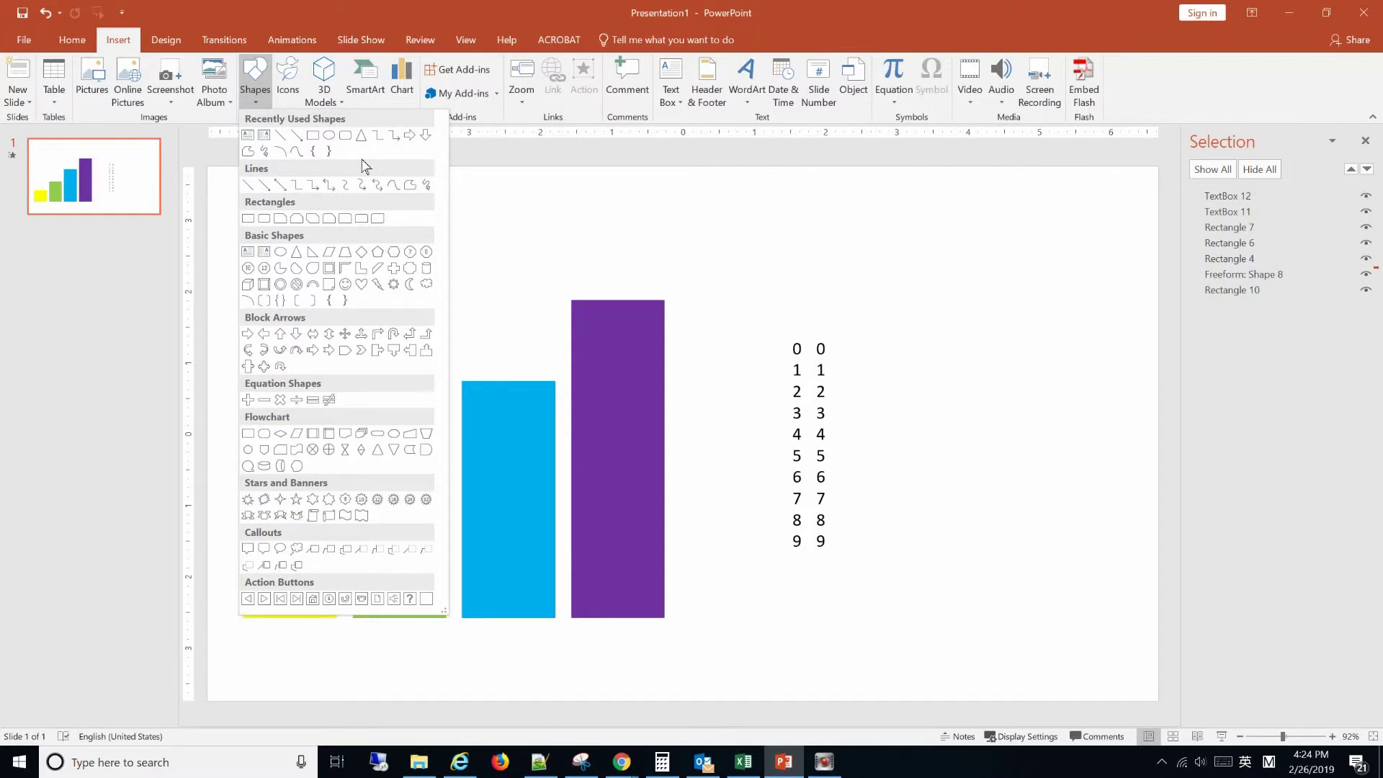
left_click(313, 136)
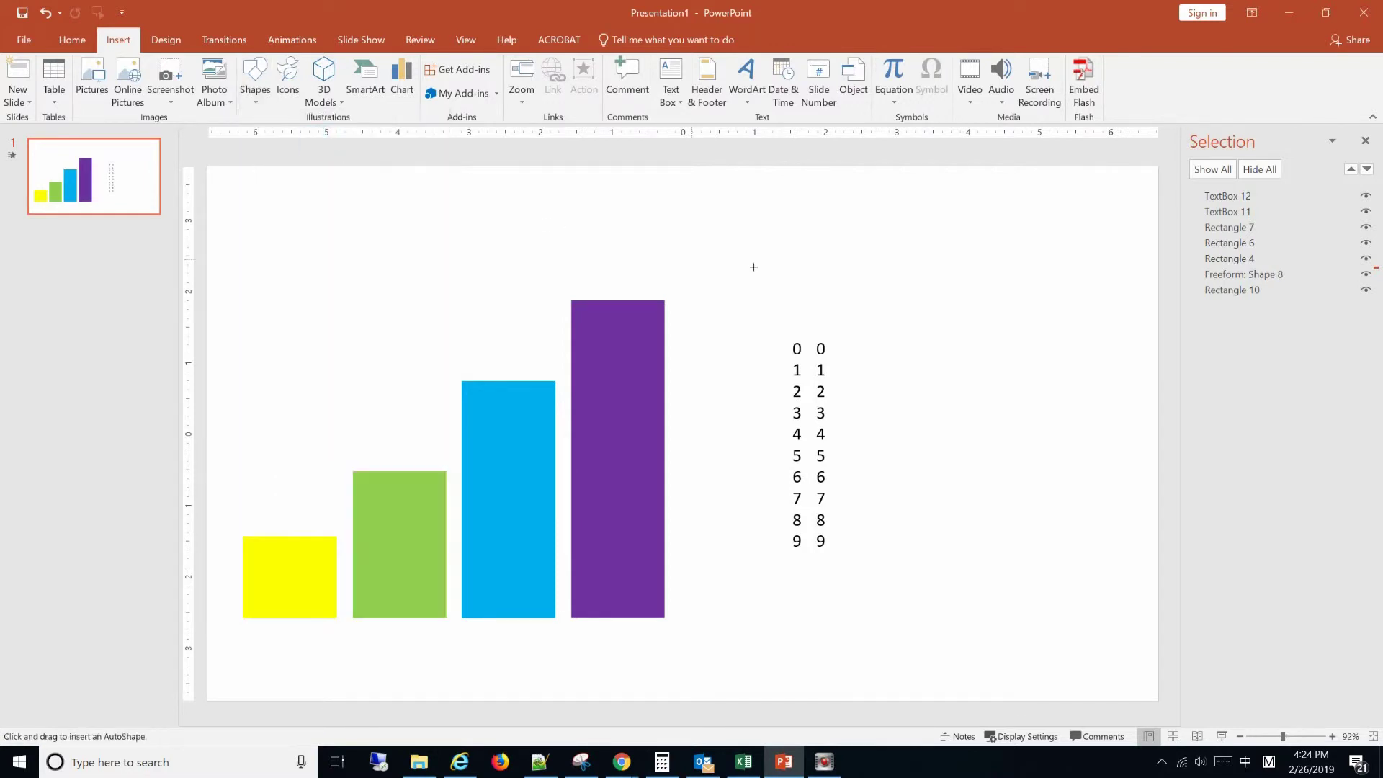
left_click_drag(772, 175, 875, 640)
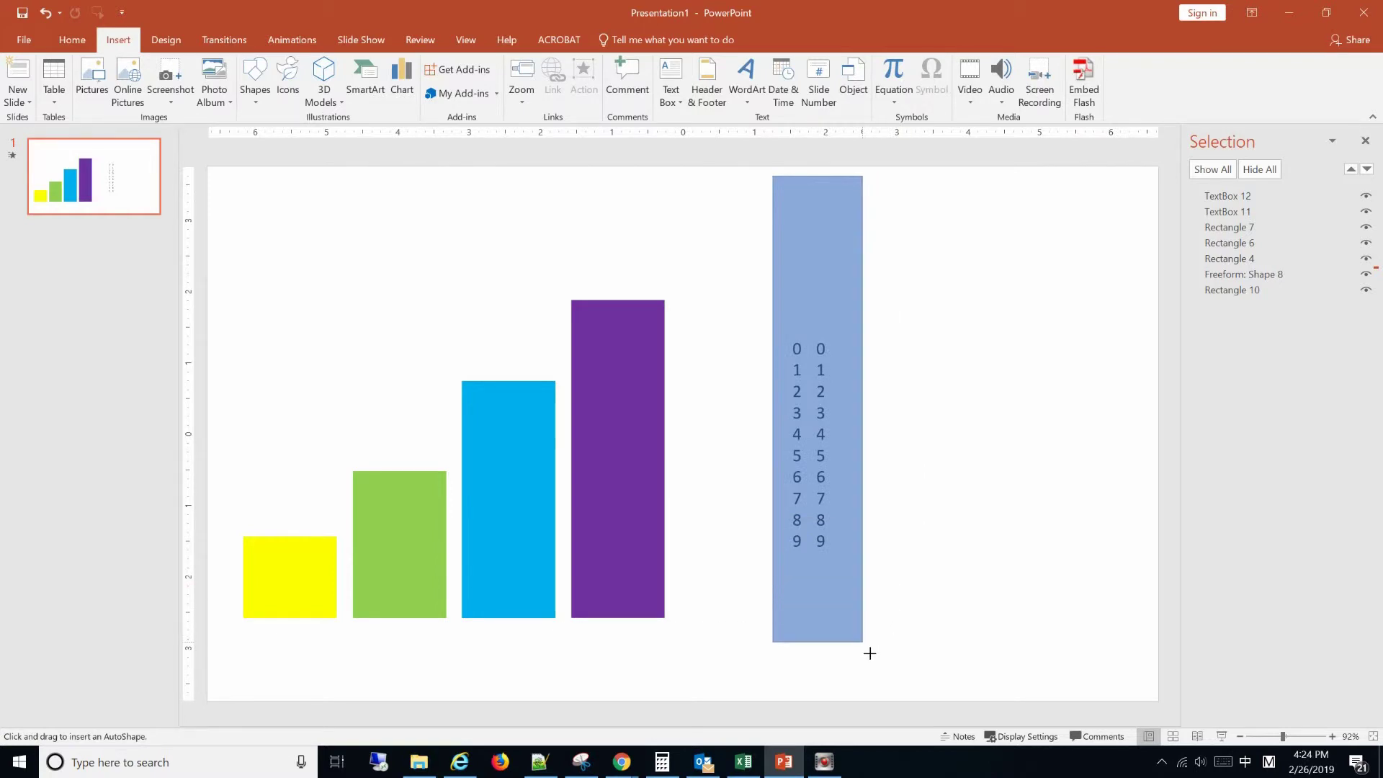
left_click_drag(874, 640, 867, 657)
left_click_drag(852, 607, 922, 596)
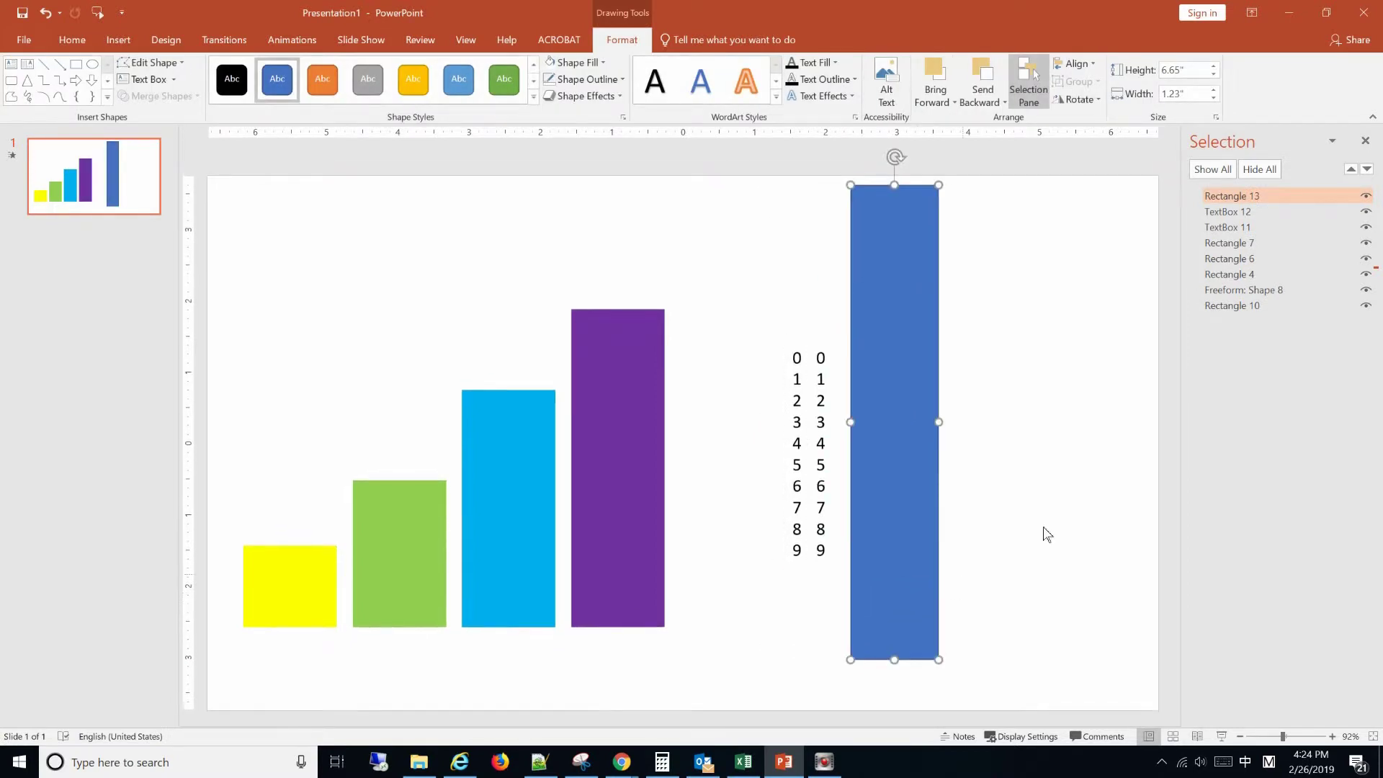
Select both digit columns and move them lower on the slide
left_click(1228, 213, "ctrl")
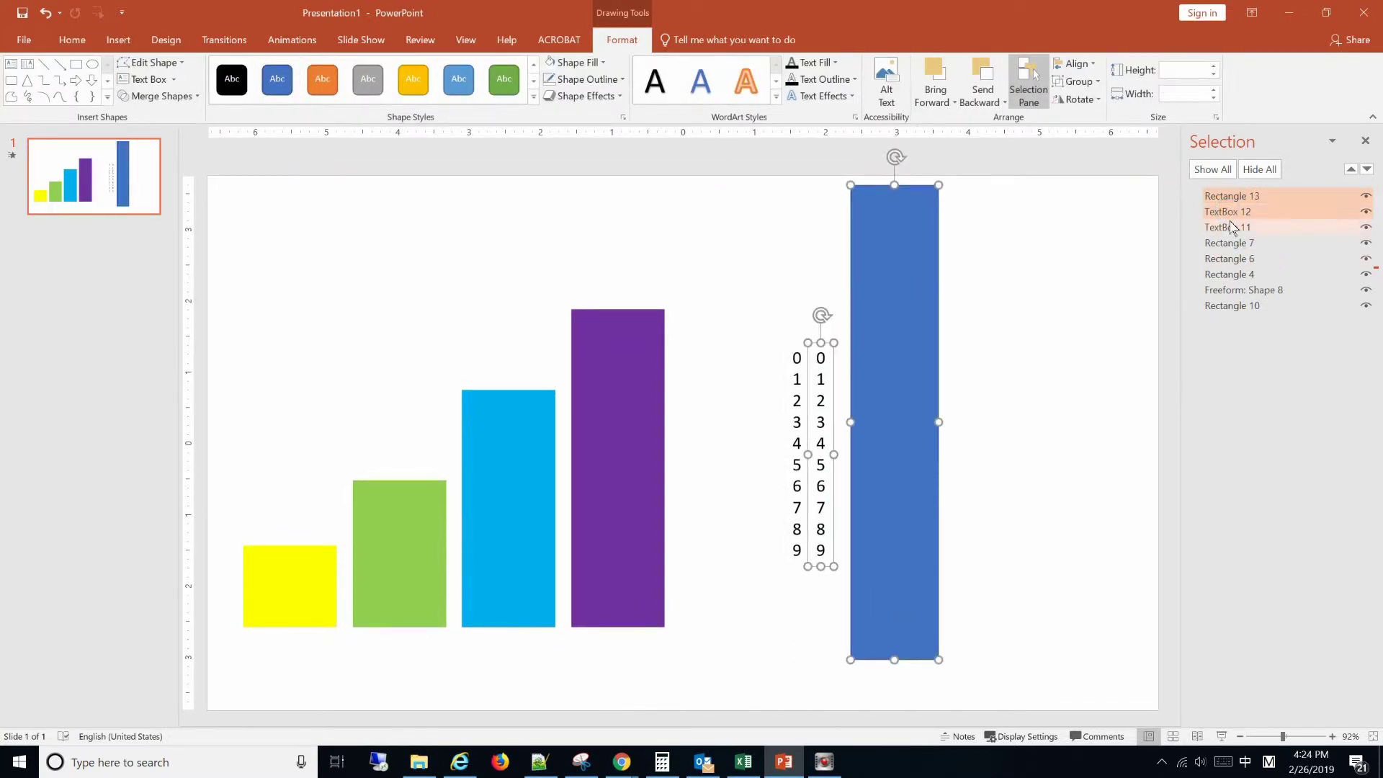
left_click(1037, 286)
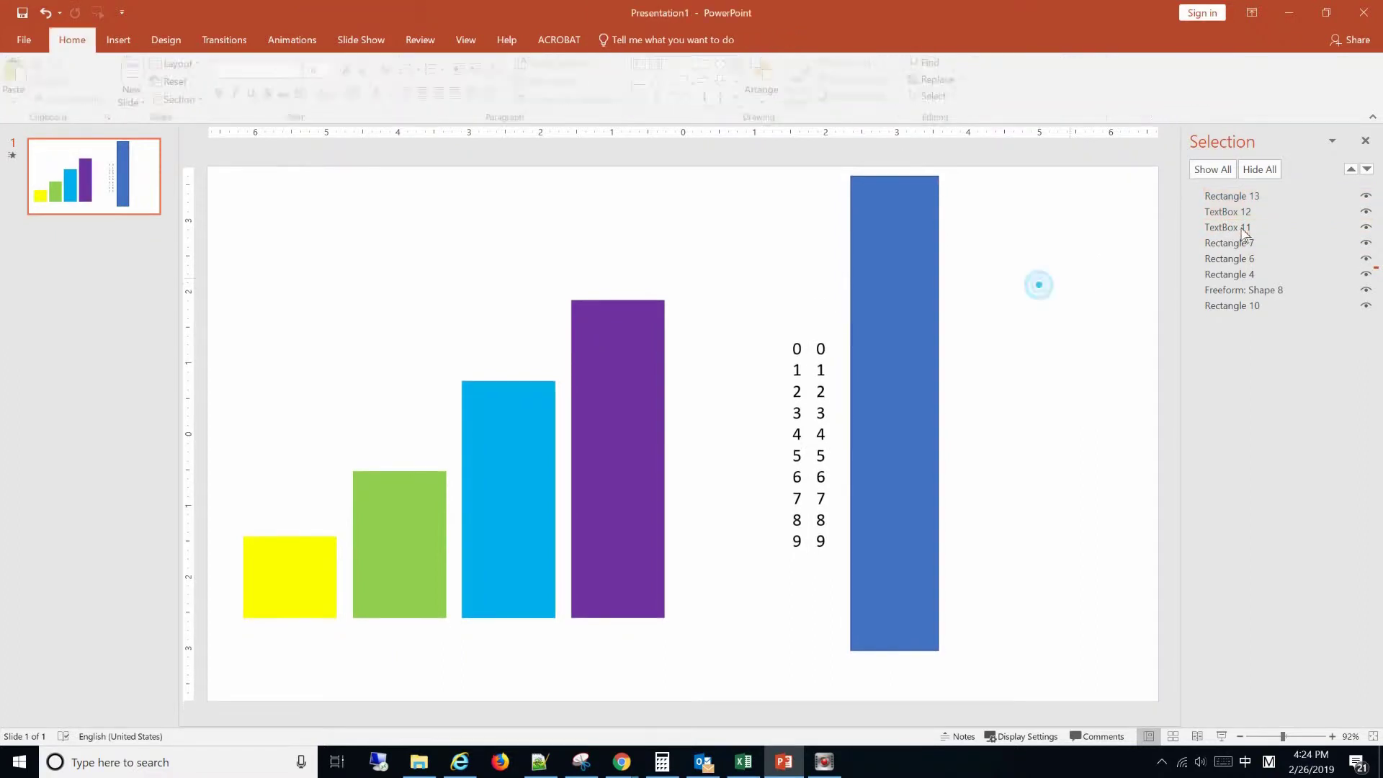
left_click(1235, 227)
left_click(1227, 212, "ctrl")
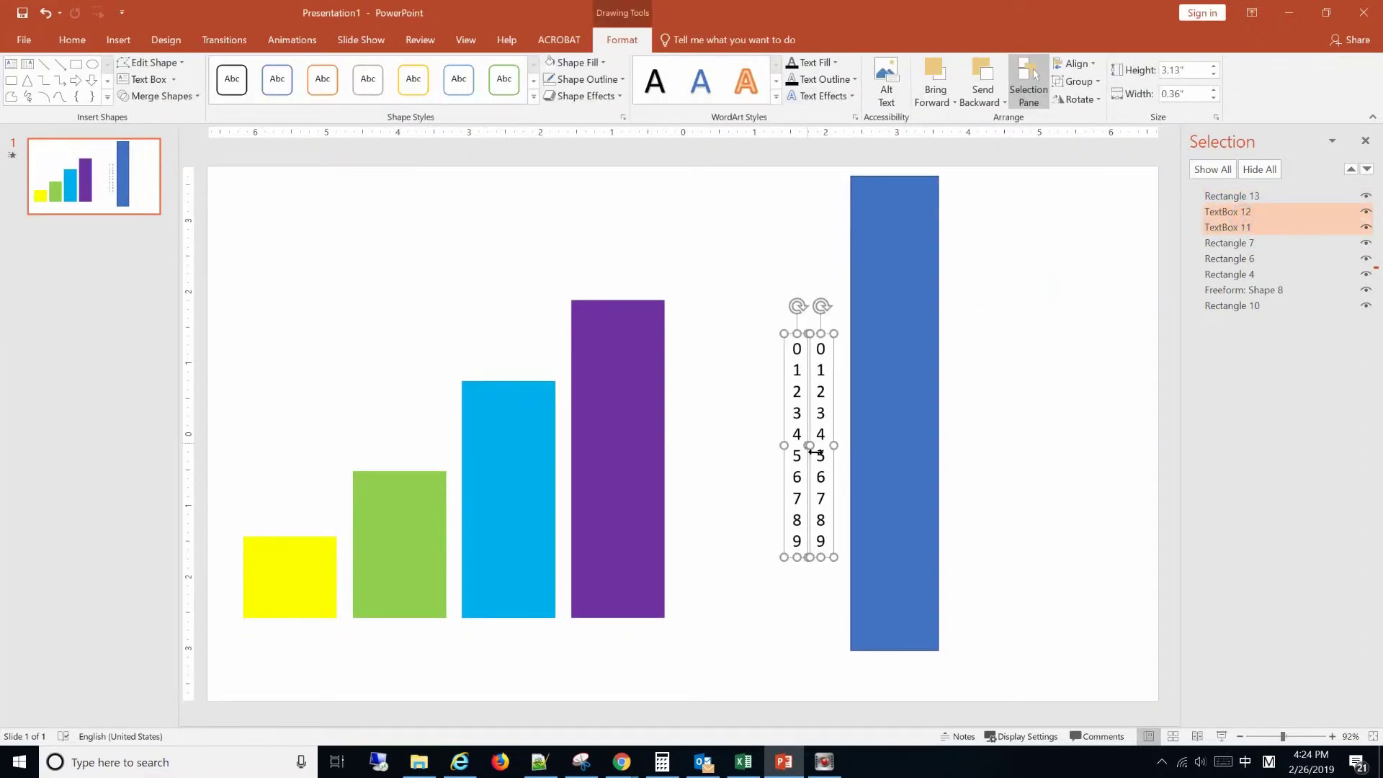
left_click_drag(813, 428, 808, 517)
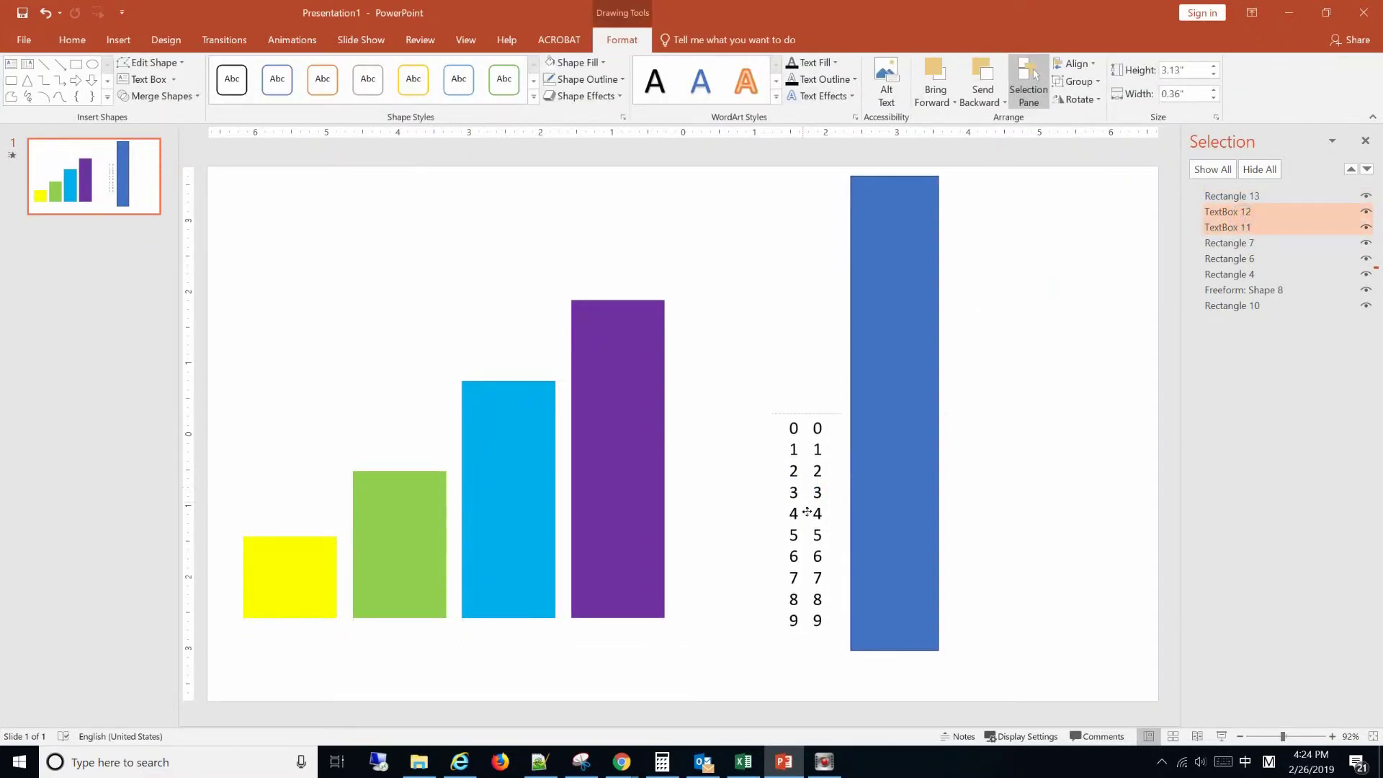
left_click(1040, 475)
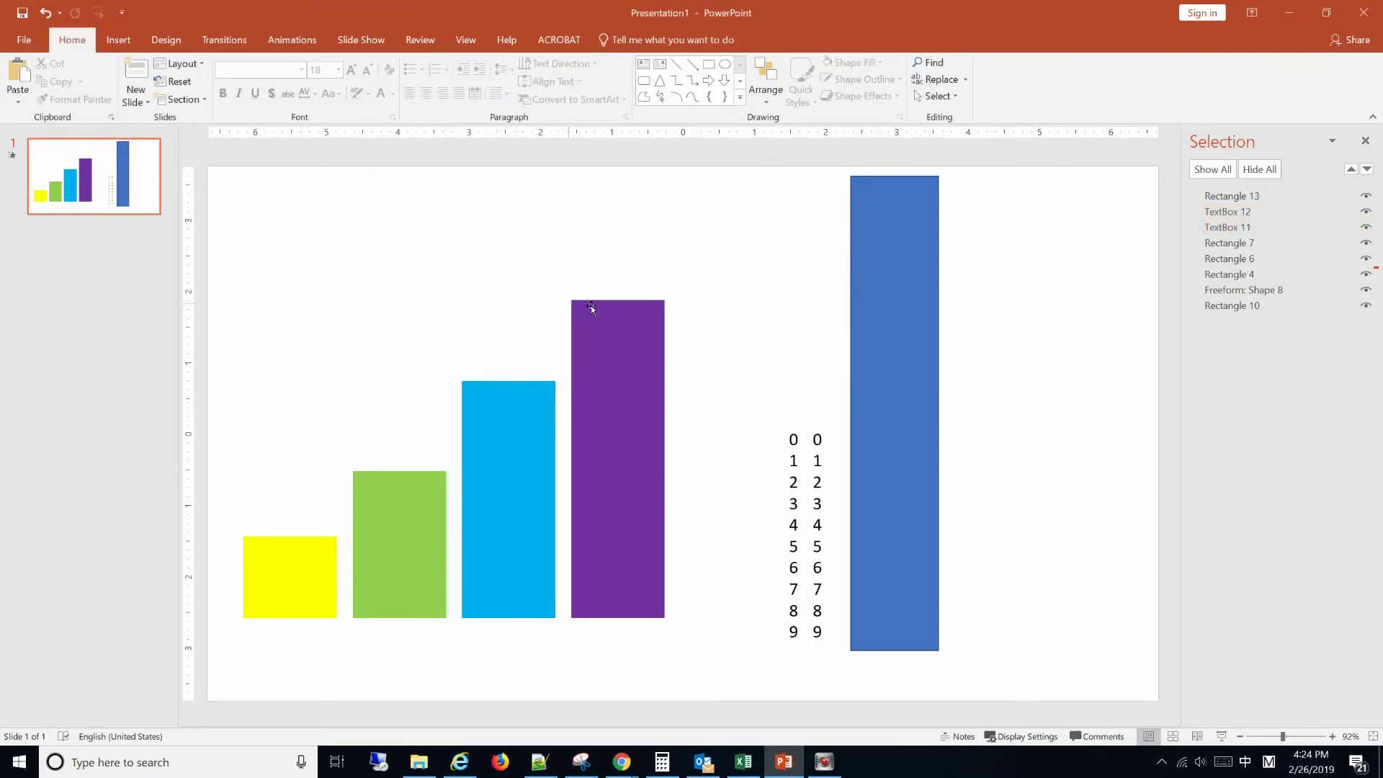
Send the blue rectangle behind the digit columns and move both columns onto it
left_click_drag(1231, 196, 1237, 238)
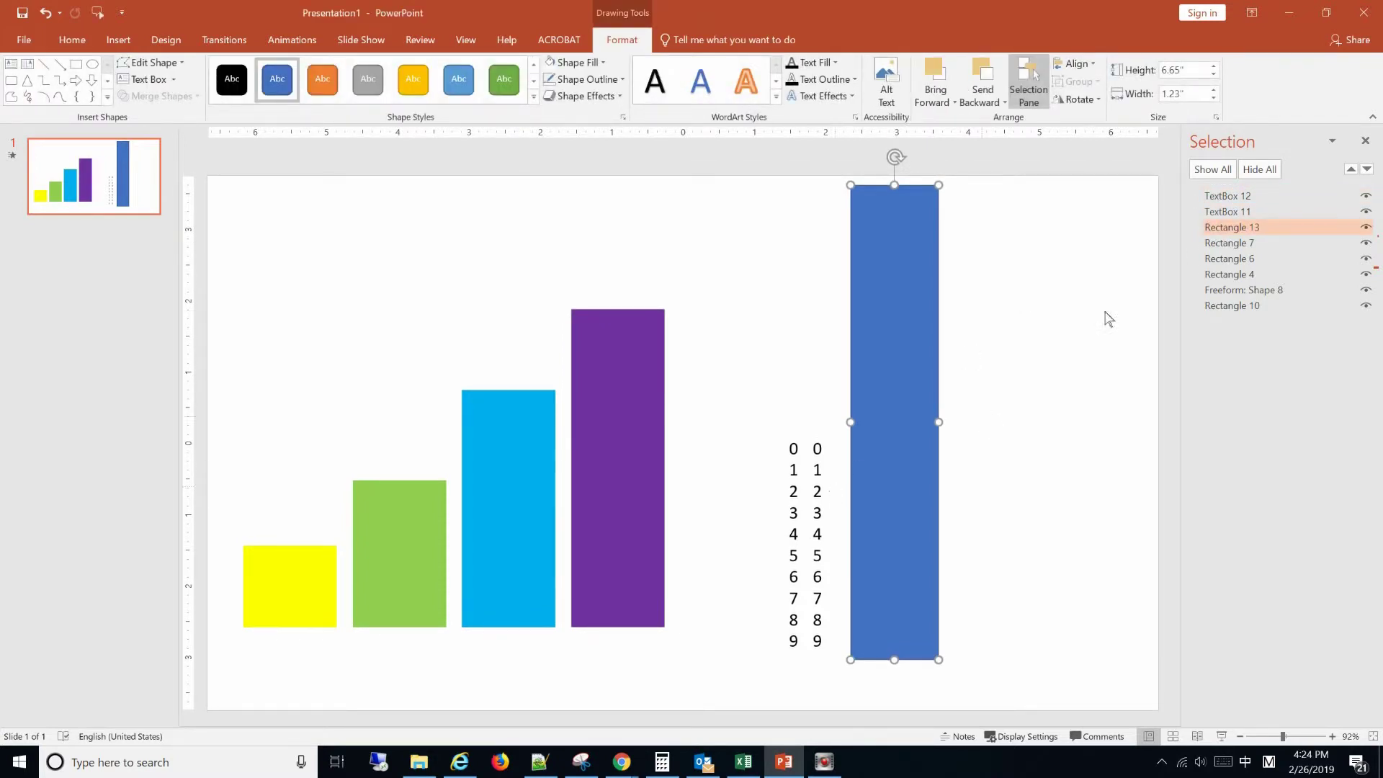
left_click(1227, 212)
left_click(1231, 196, "ctrl")
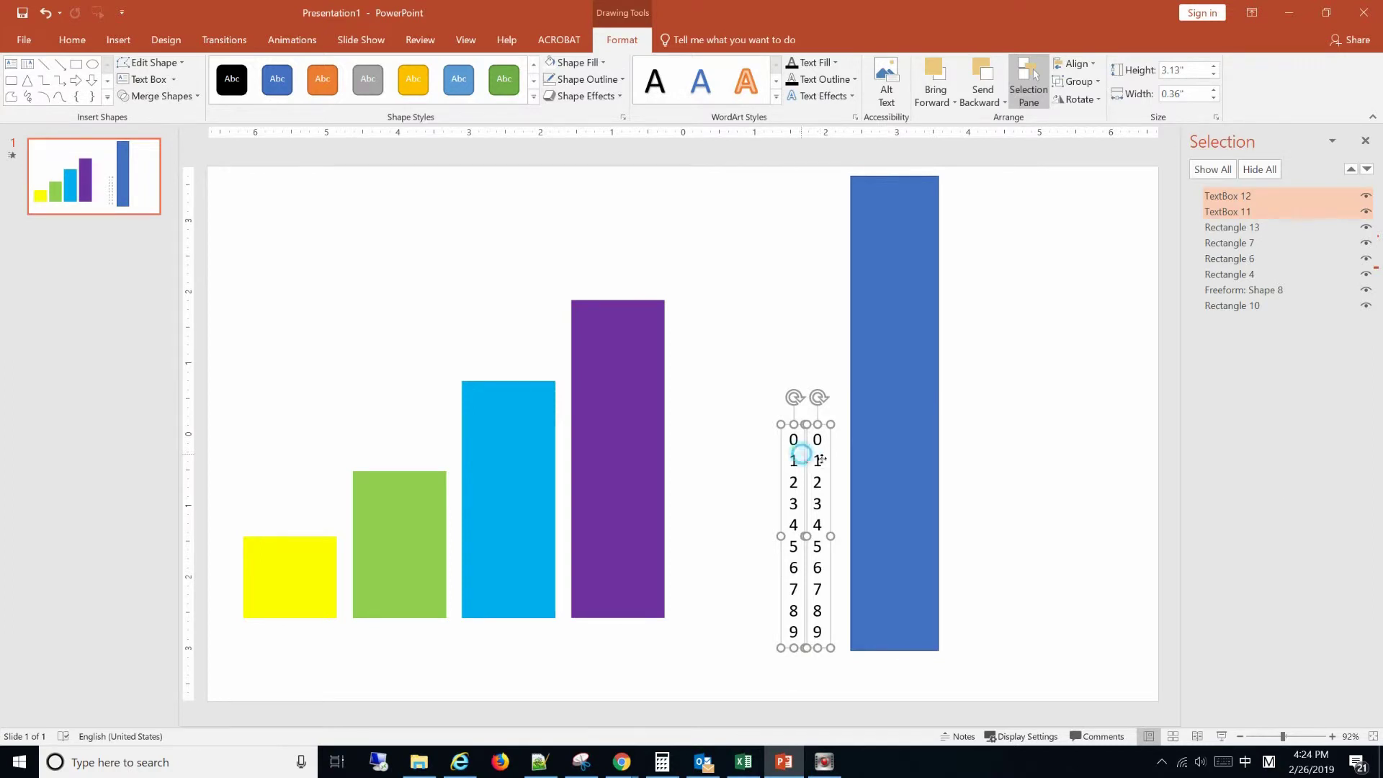
left_click_drag(805, 460, 896, 417)
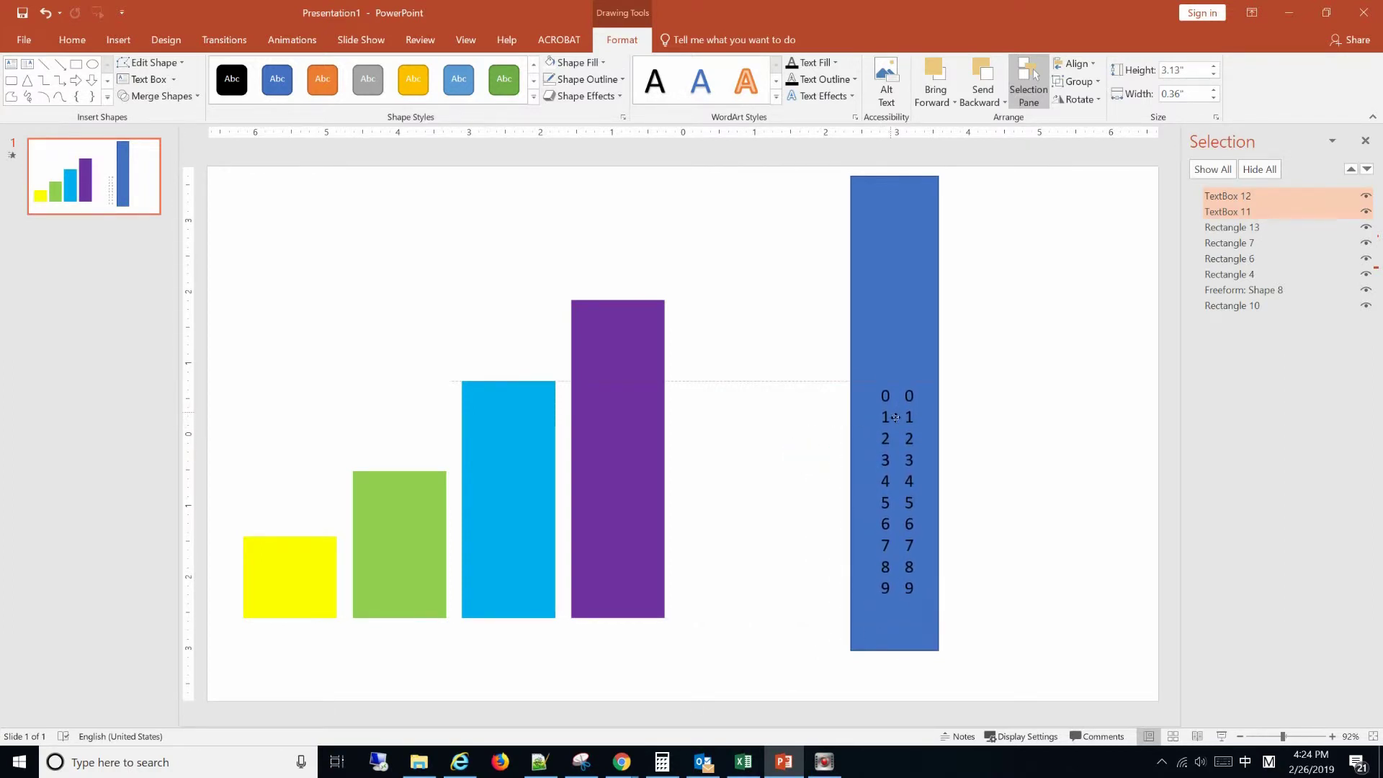
left_click(952, 413)
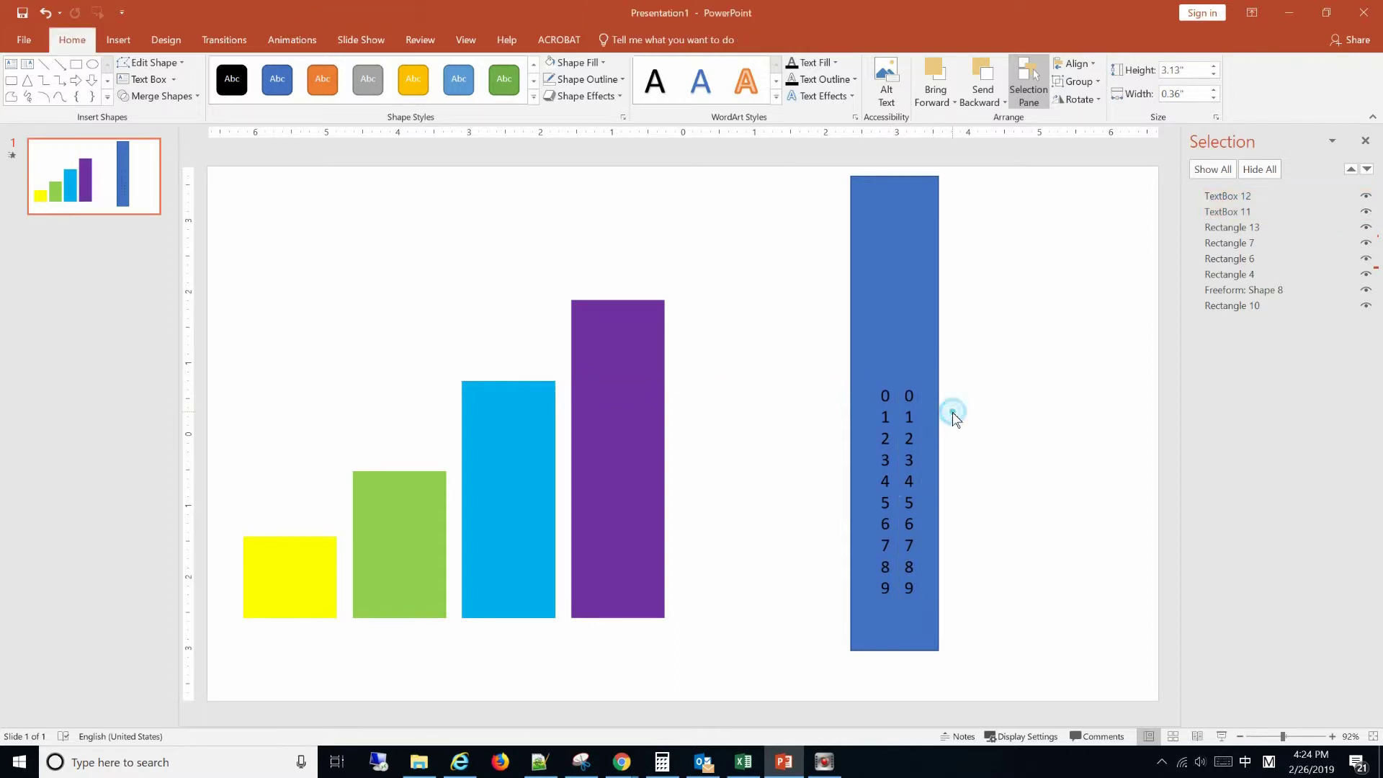
Draw a small rounded rectangle around the first 0 and copy it onto the second 0
left_click(118, 40)
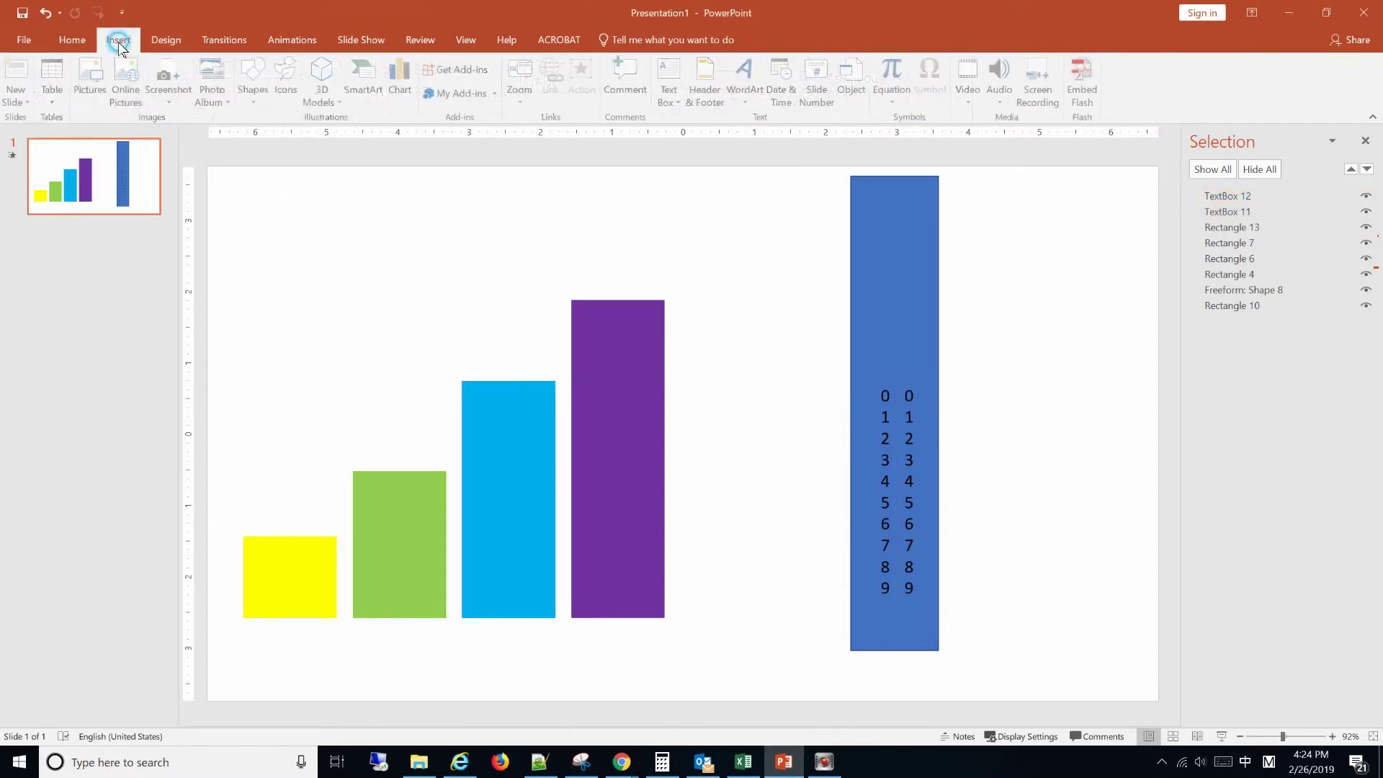
left_click(263, 104)
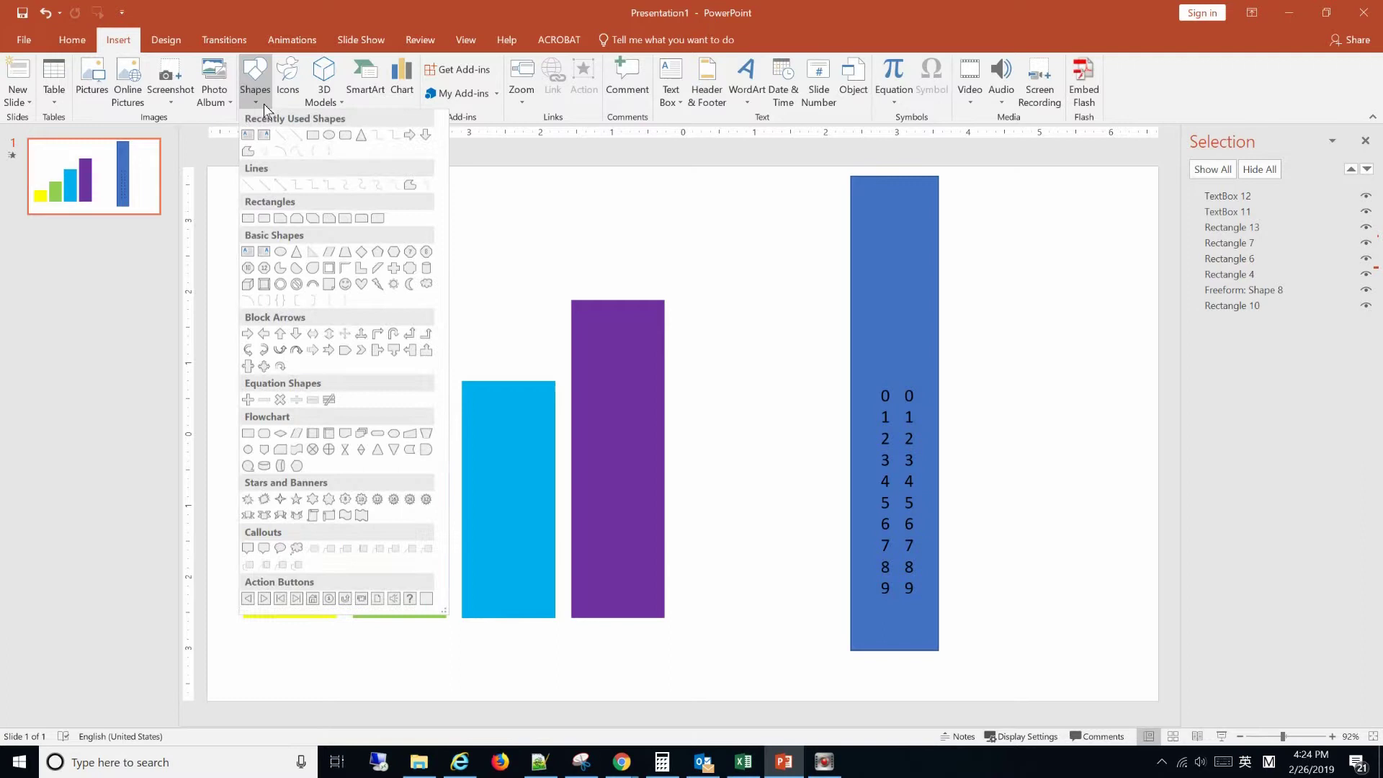
left_click(350, 143)
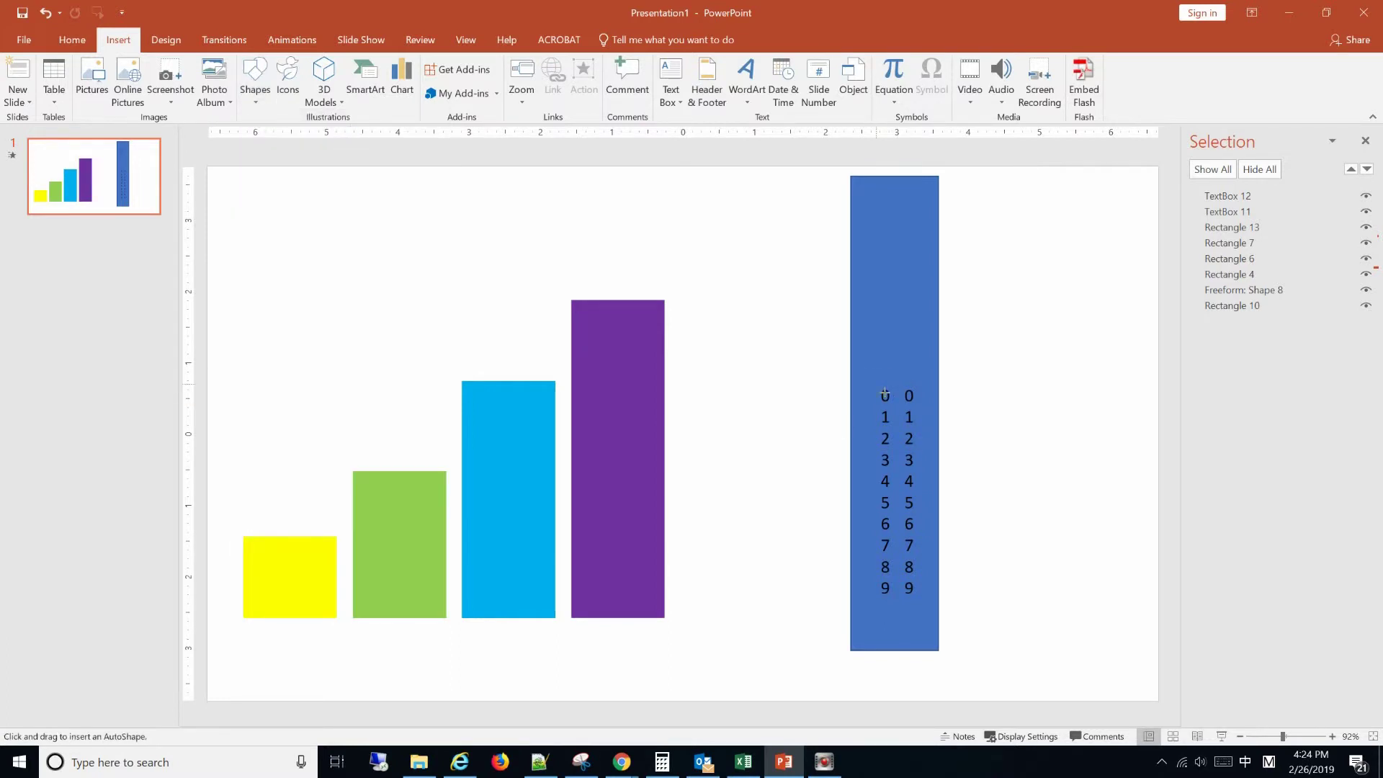
left_click_drag(873, 384, 898, 415)
mouse_move(901, 417)
left_mouse_down()
mouse_move(891, 405)
mouse_move(912, 407)
left_mouse_up()
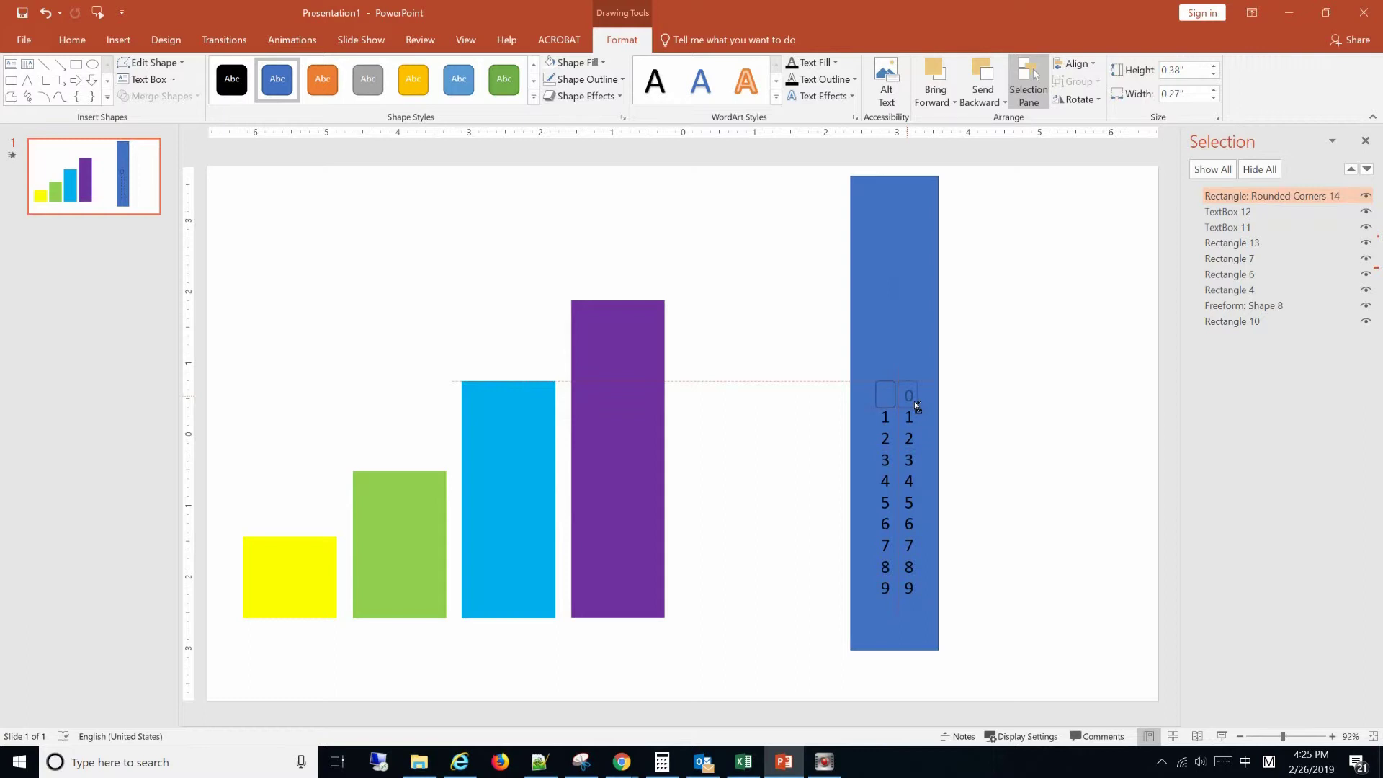
left_click_drag(914, 400, 914, 400)
left_click(1018, 439)
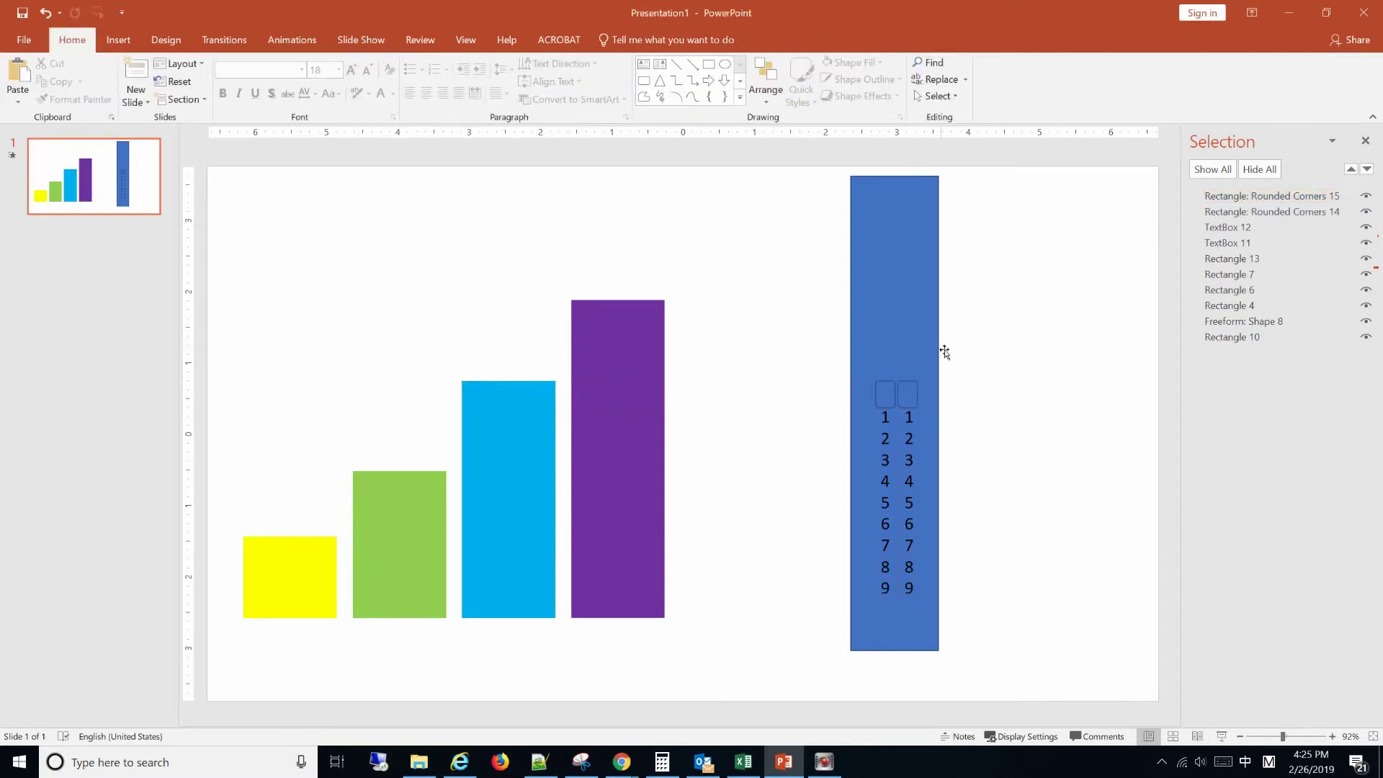
Merge the blue rectangle with both rounded frames to cut two windows out of it
left_click(909, 414)
left_click(886, 405, "shift")
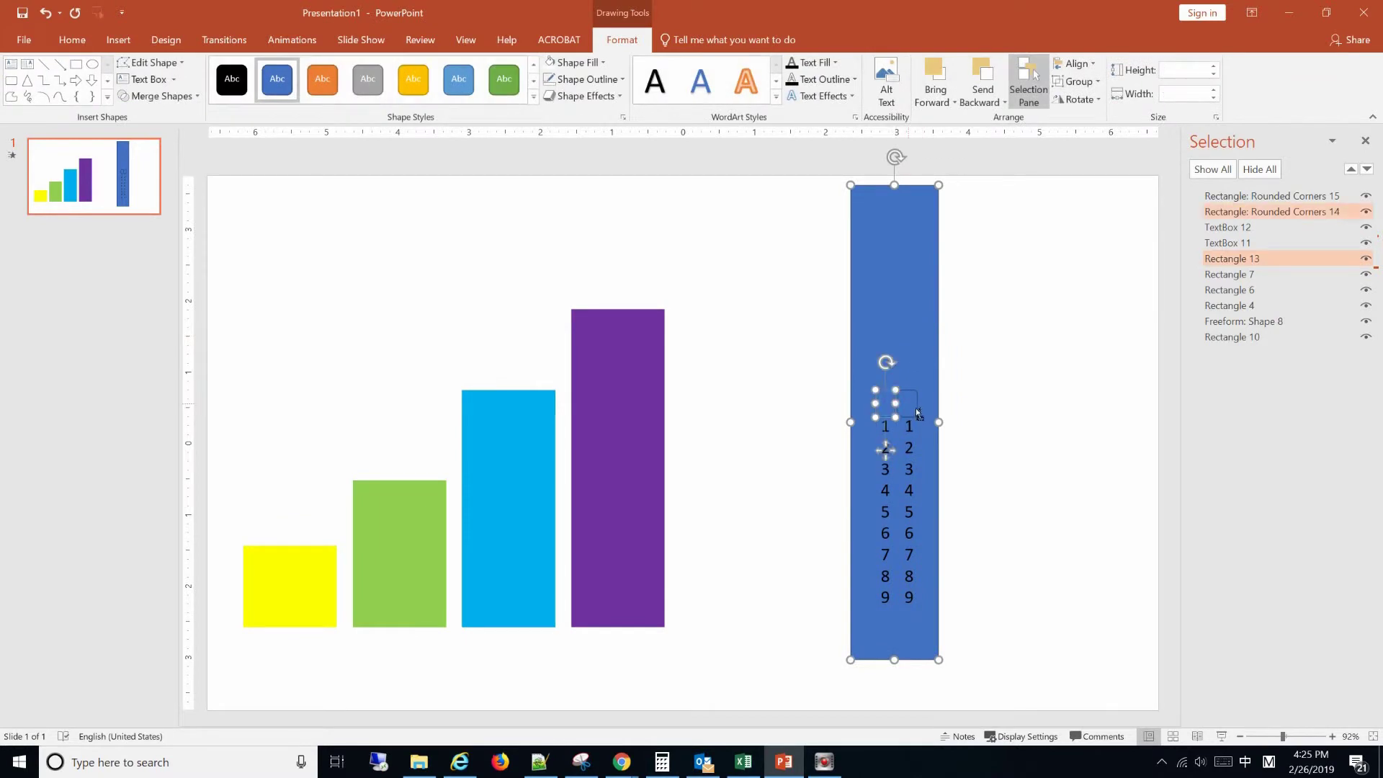
left_click(913, 406, "shift")
left_click(162, 96)
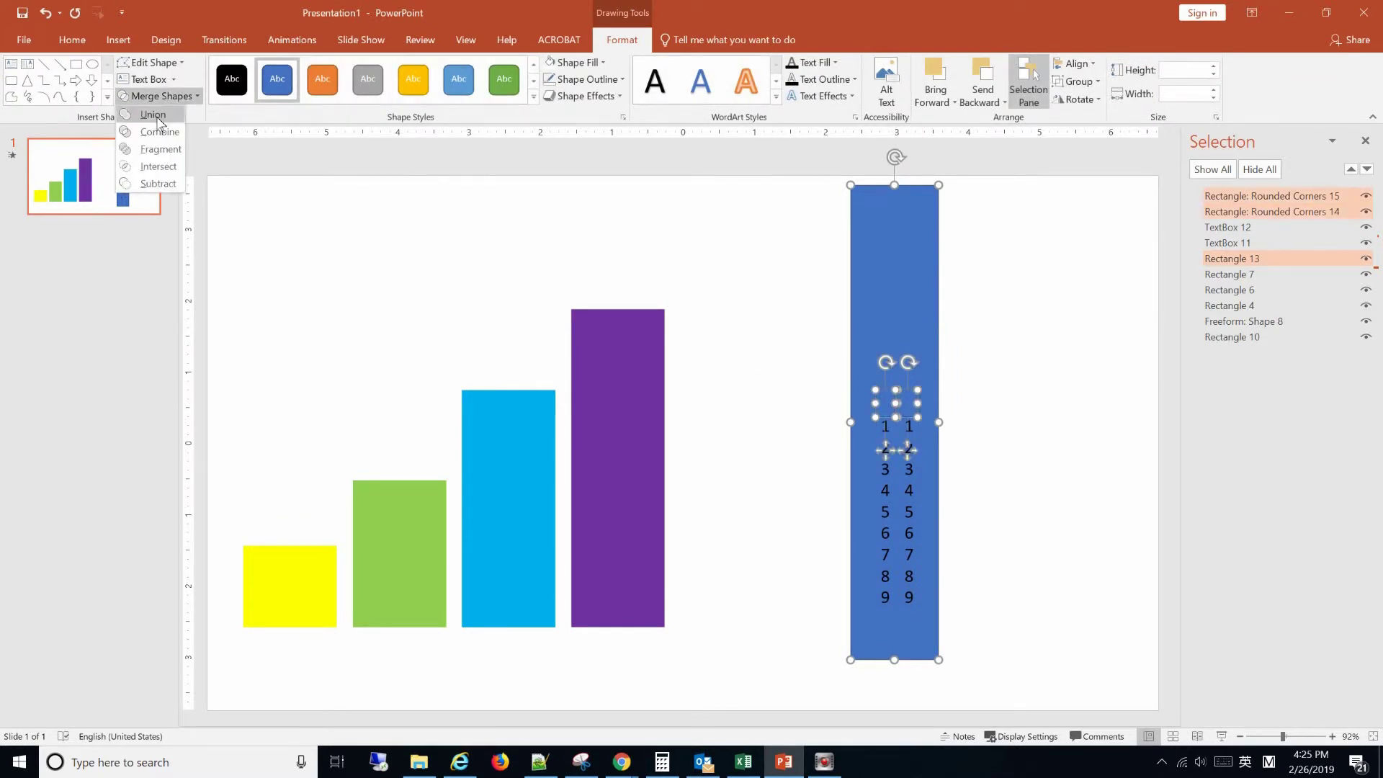
left_click(157, 183)
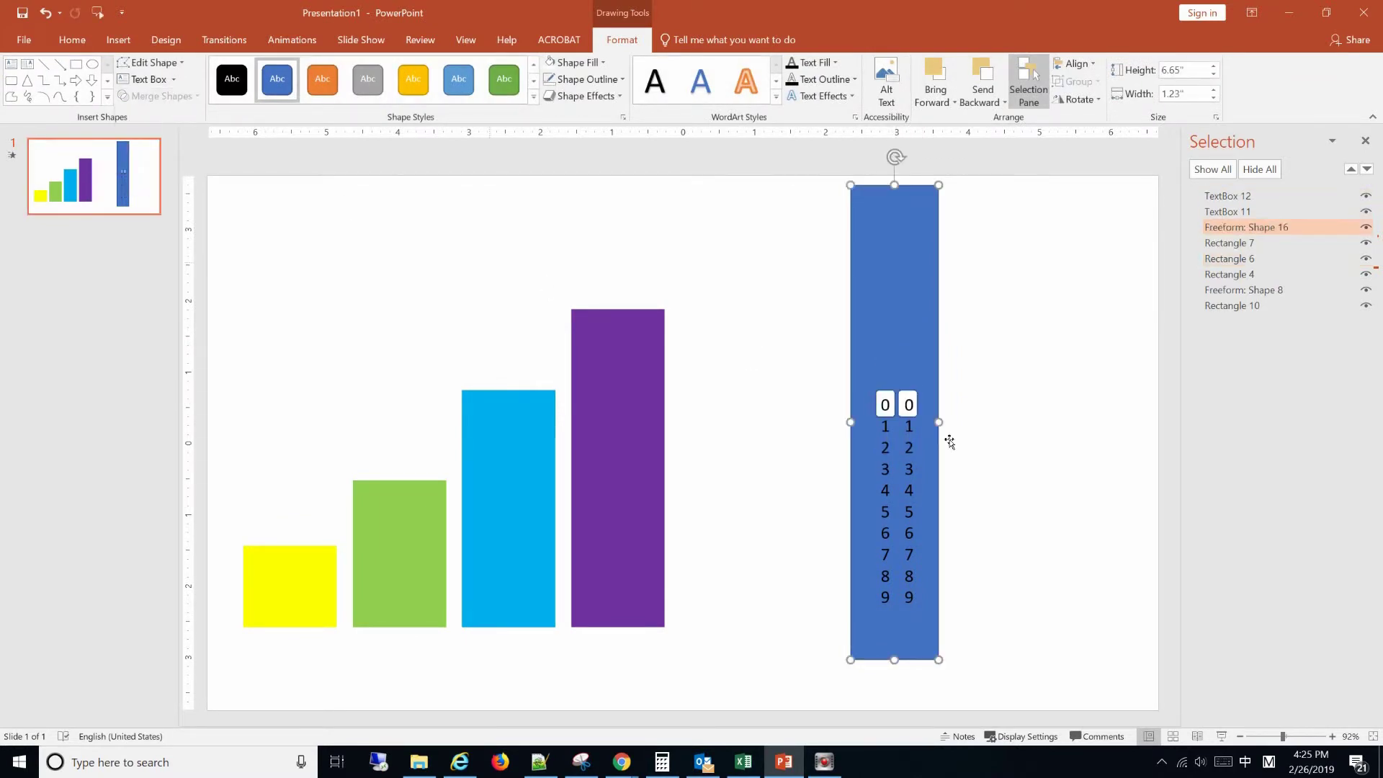
left_click(1018, 459)
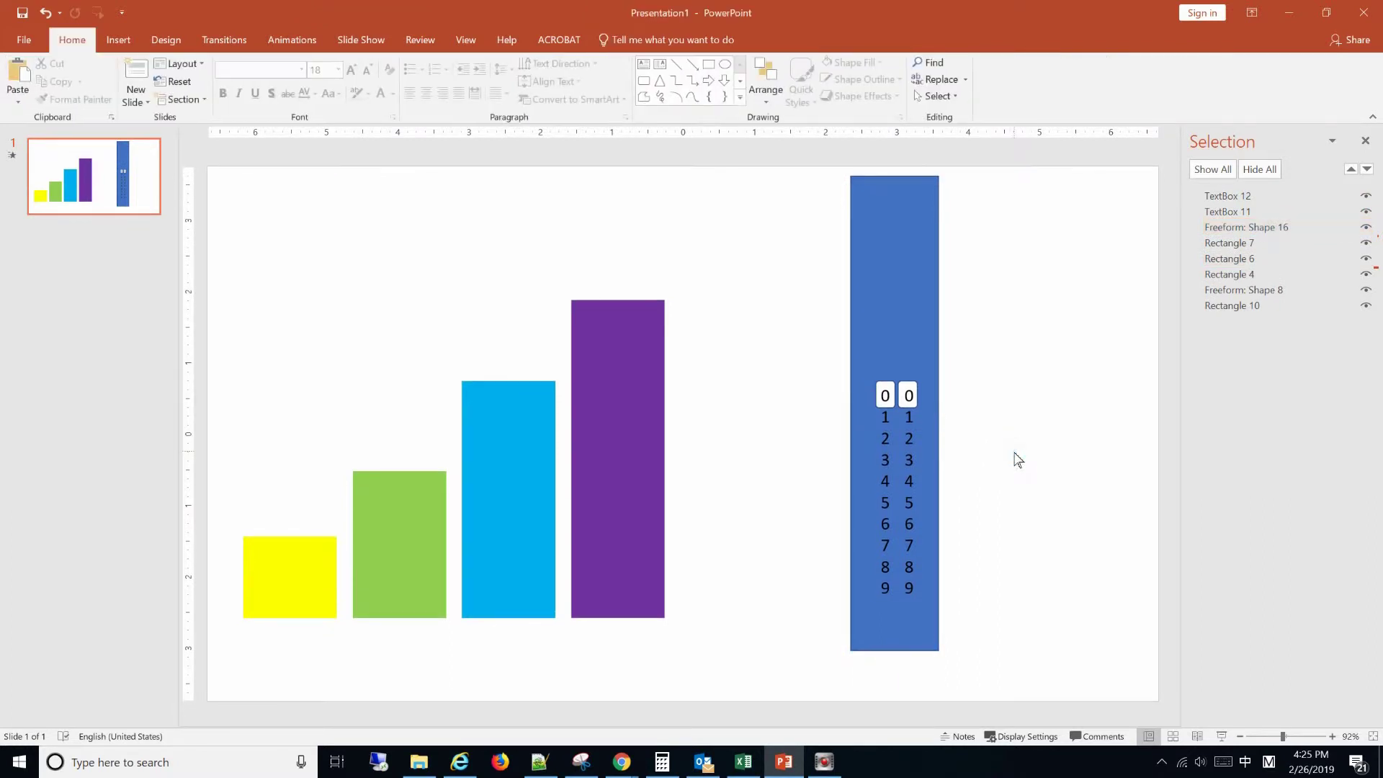
Give the tens digit column an upward Lines motion path
left_click(1235, 215)
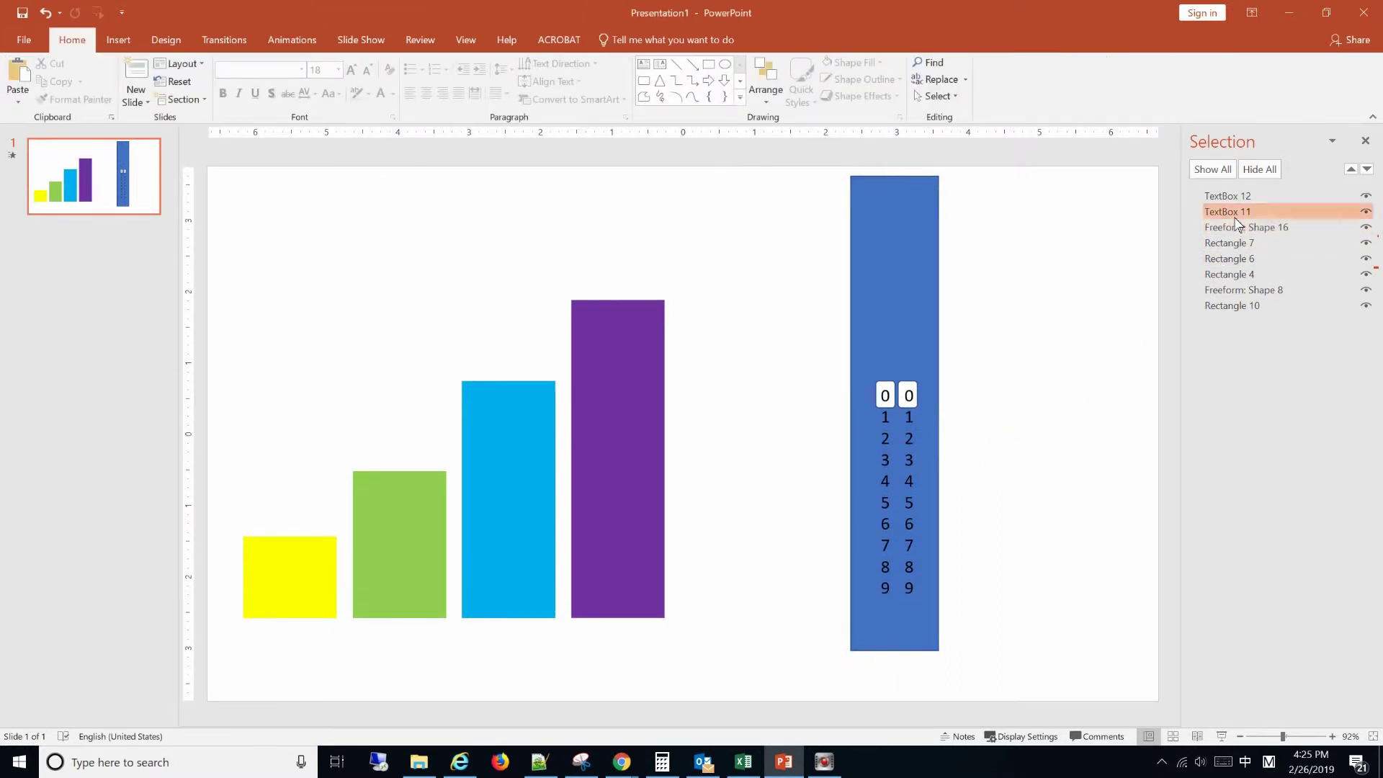
left_click(271, 42)
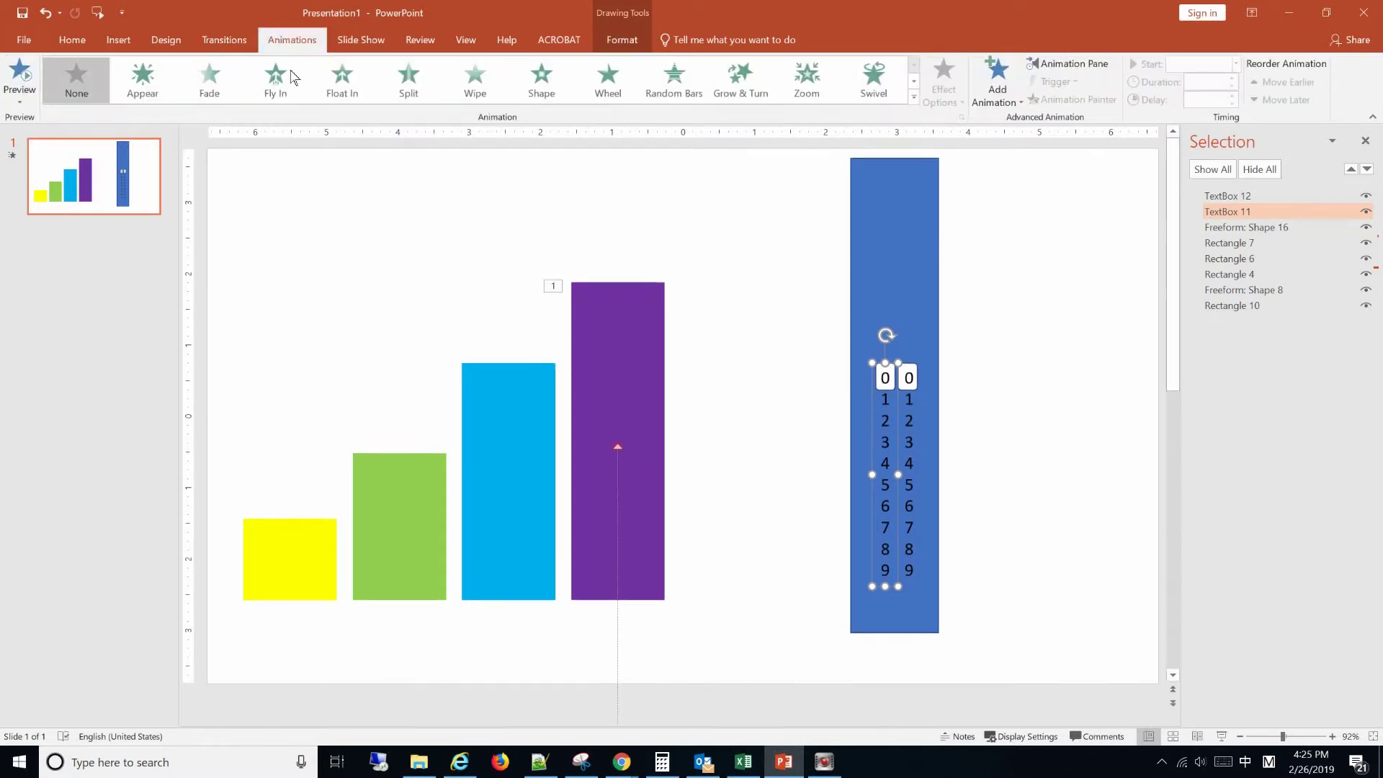
left_click(913, 98)
left_click(83, 495)
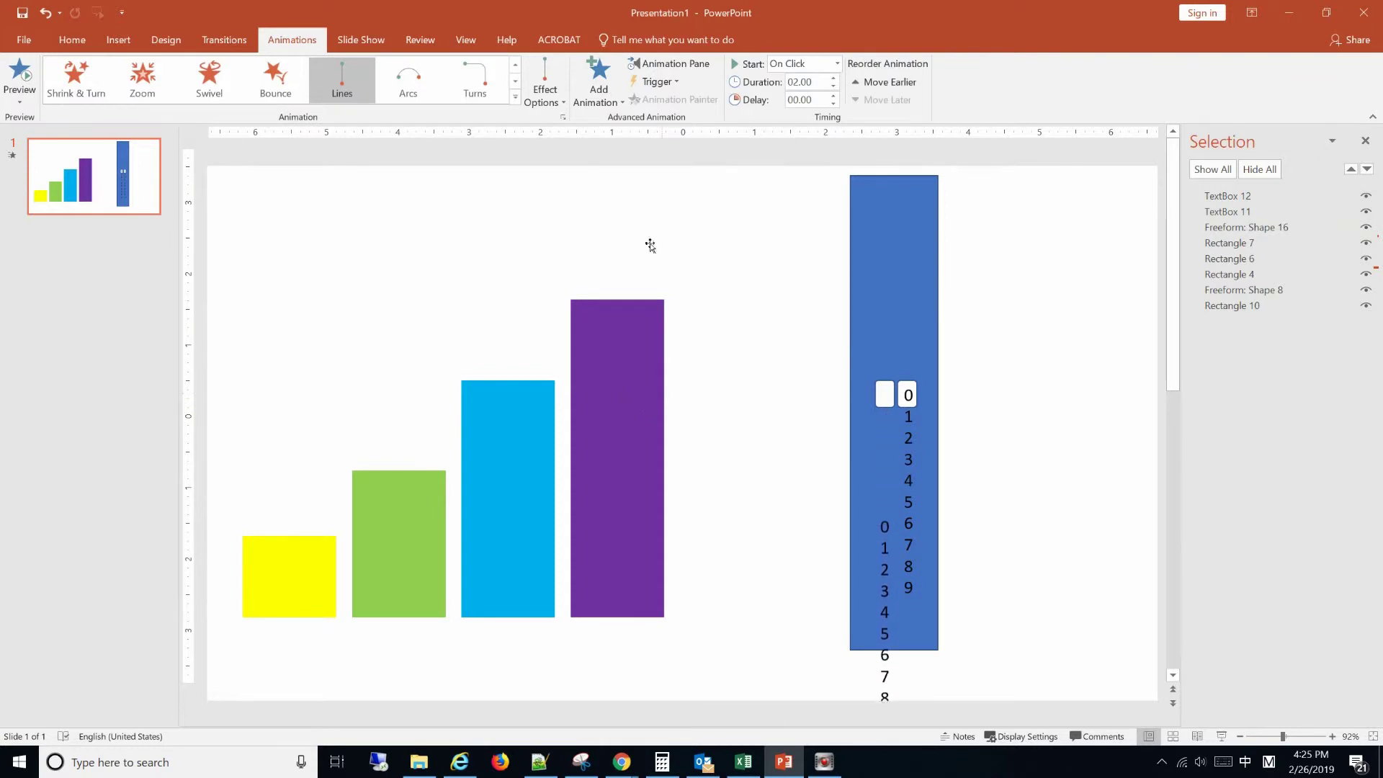
left_click(545, 90)
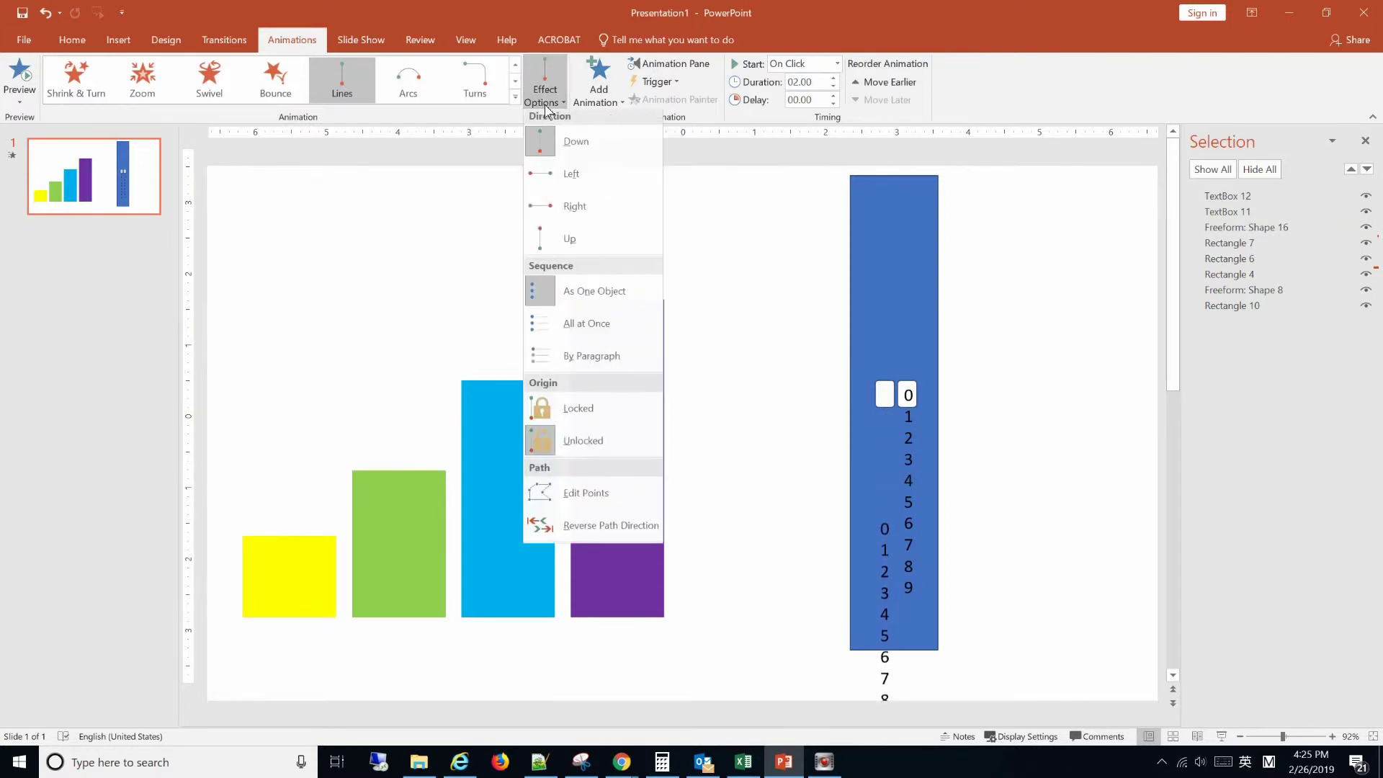
left_click(571, 240)
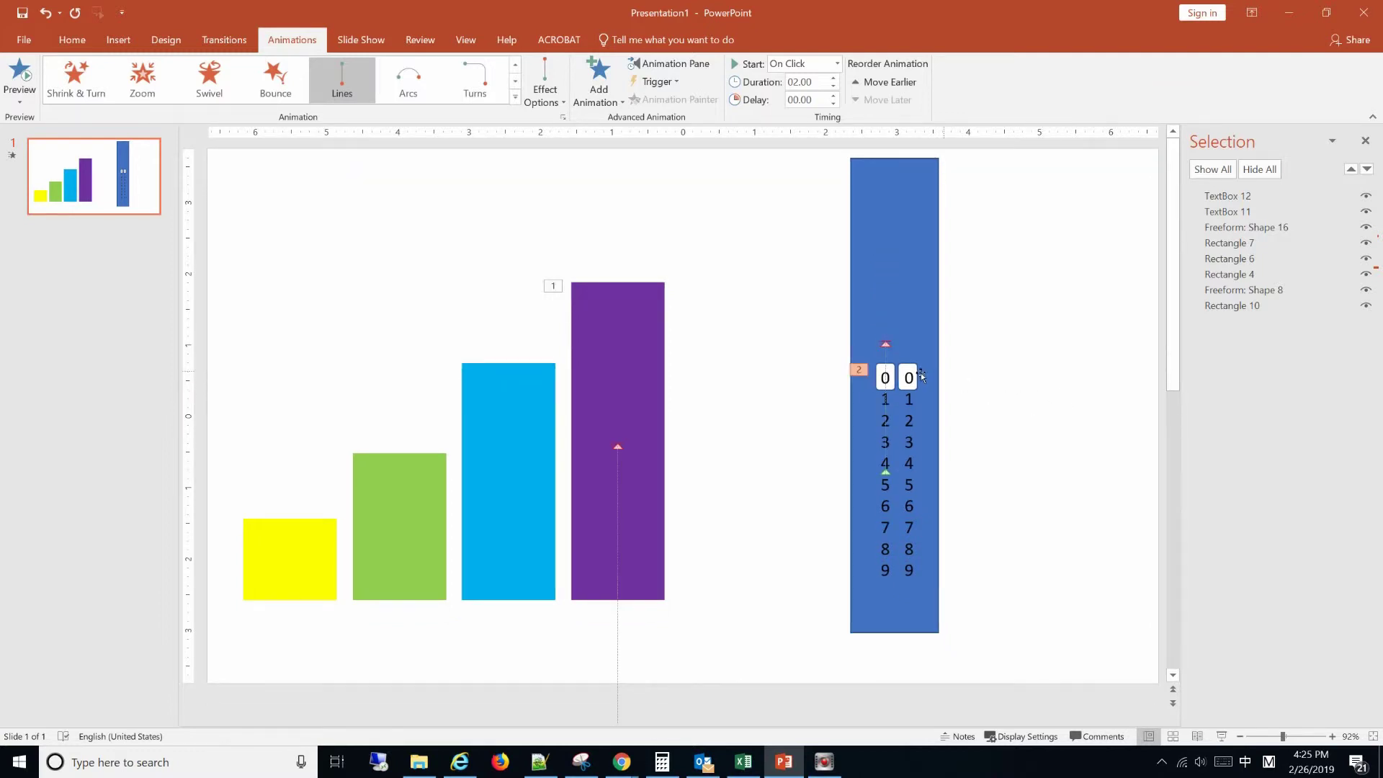
Lengthen the tens column's motion path so the roll stops on 9
key("shift")
left_click(891, 335)
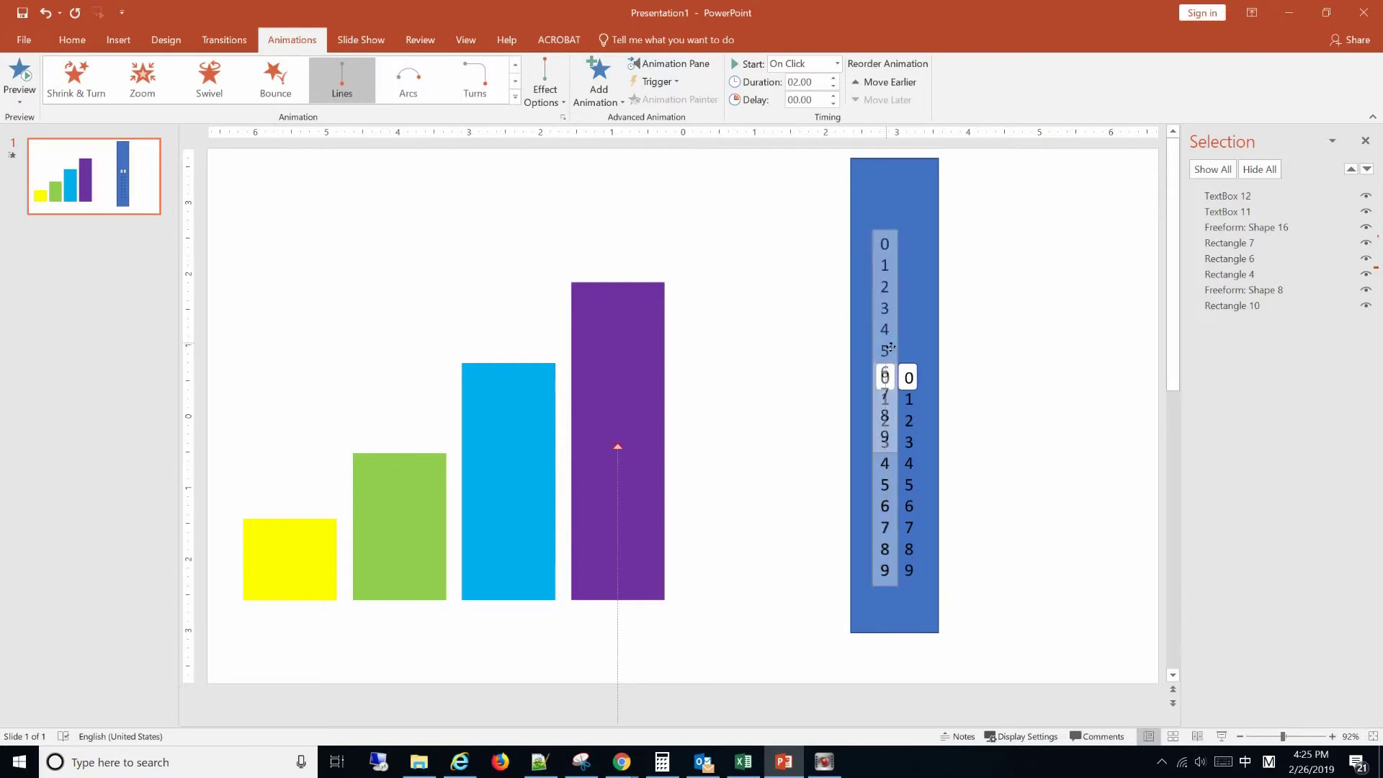
left_click_drag(891, 327, 893, 289)
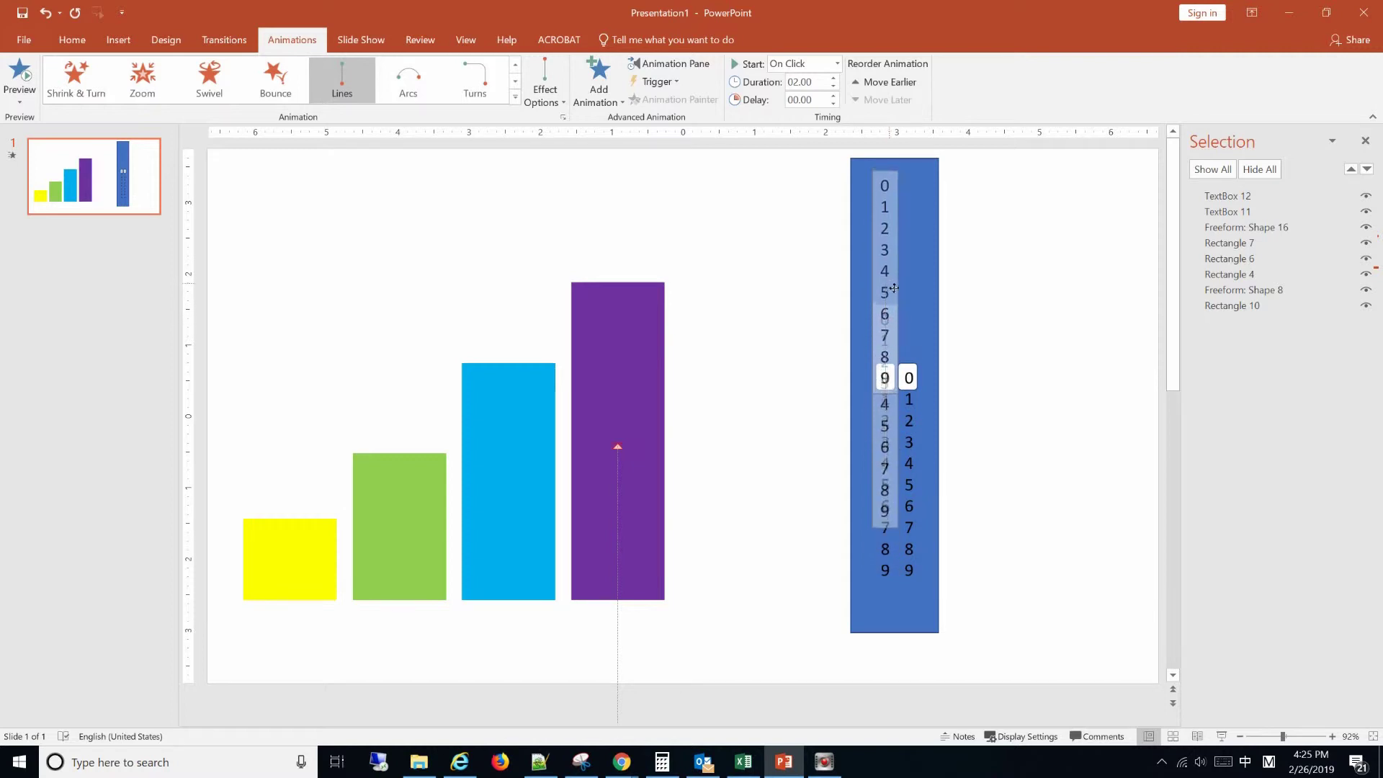
left_click_drag(893, 288, 894, 289)
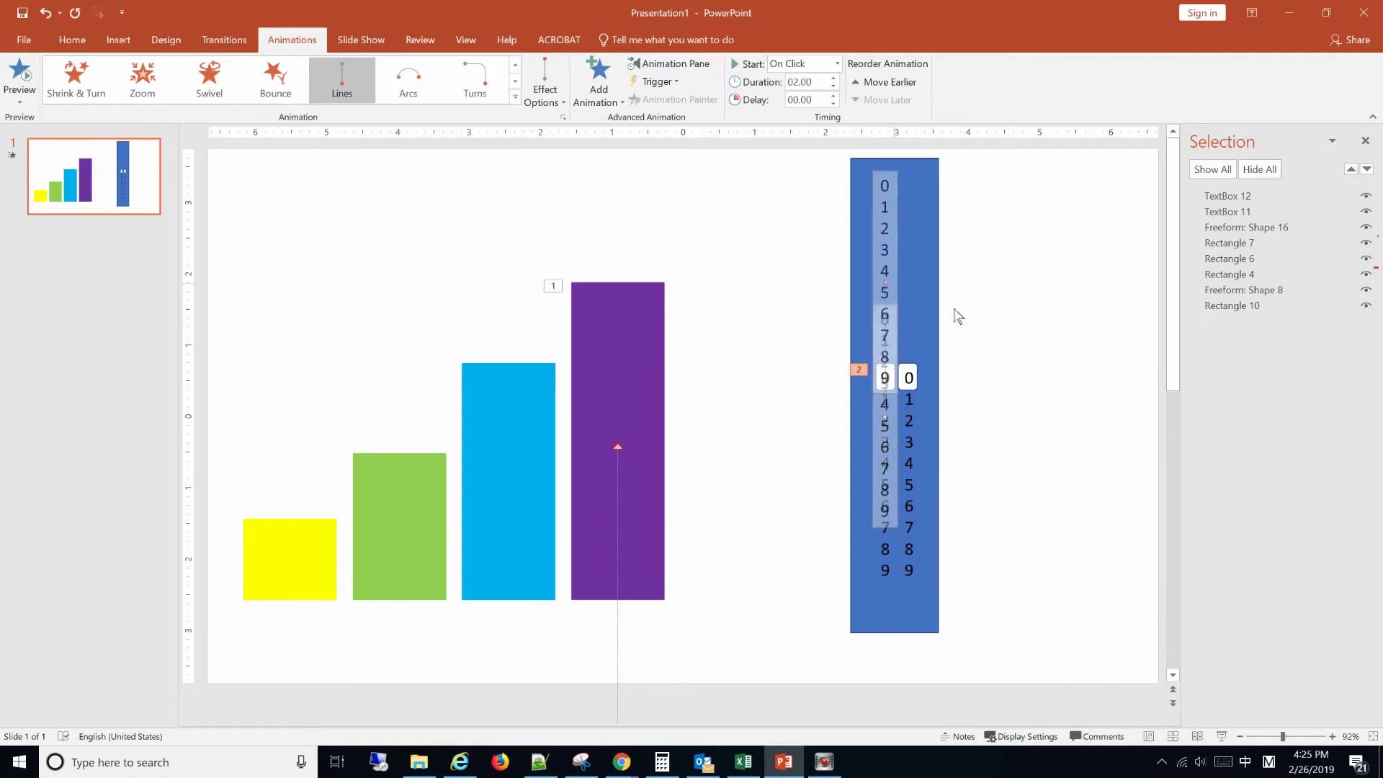
left_click(1028, 351)
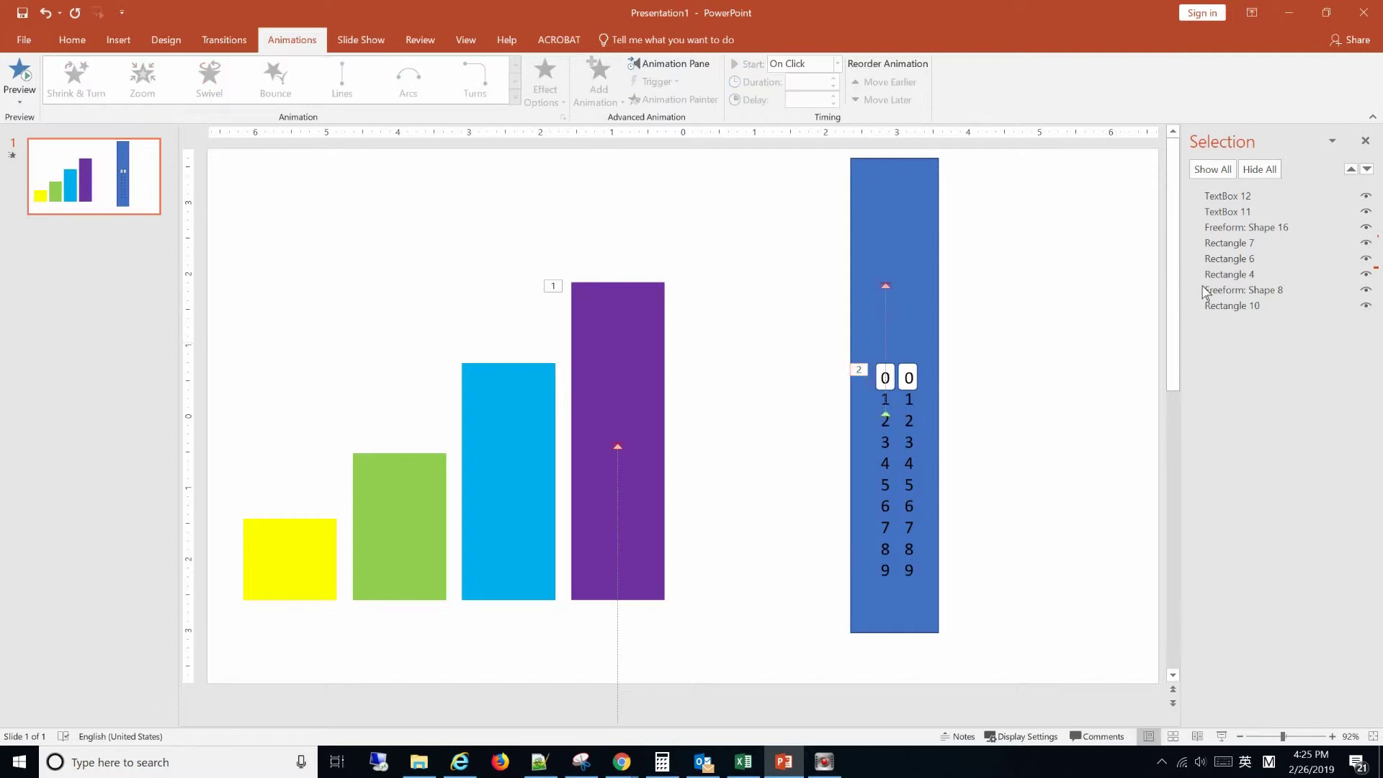
Move Freeform: Shape 16 to the front, preview the animations, and open the Animation Pane
left_click(1273, 229)
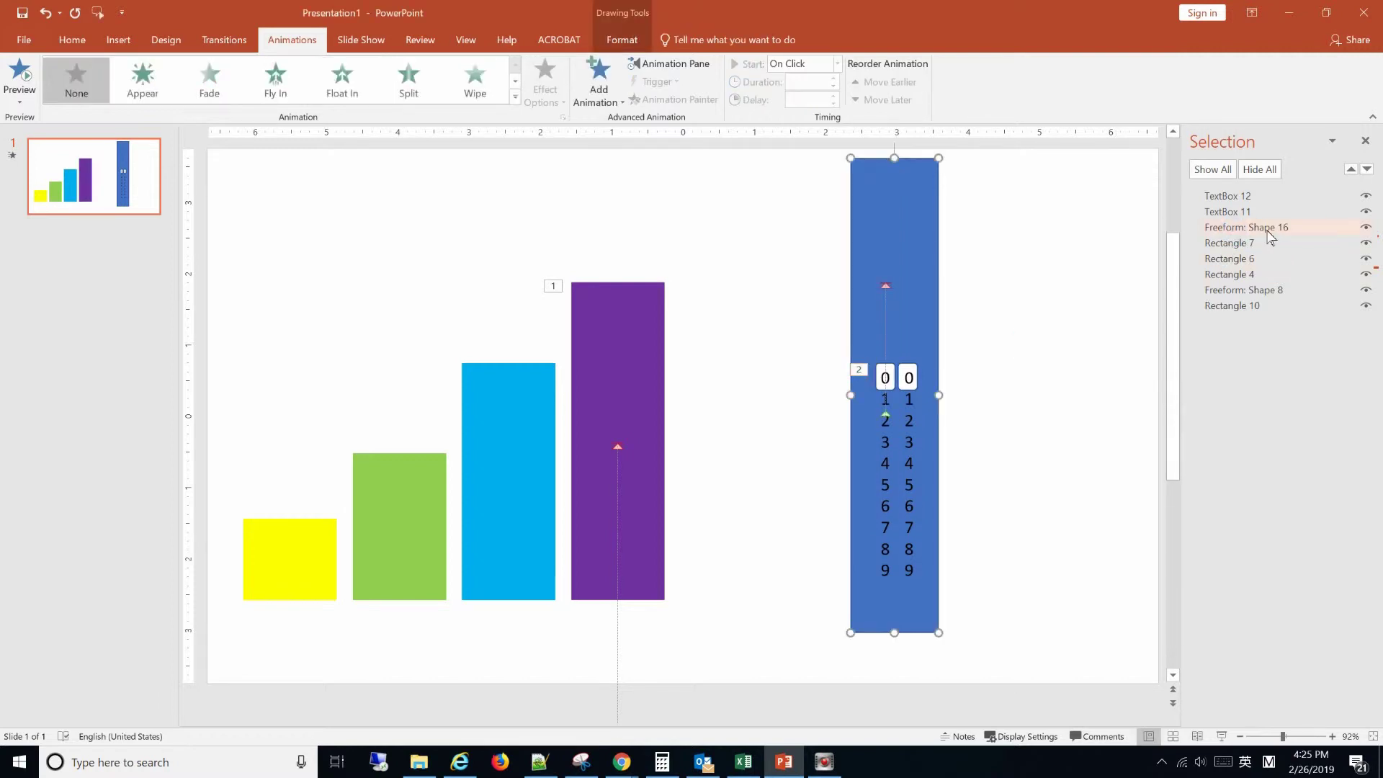
left_click(1262, 228)
left_click_drag(1262, 229, 1260, 196)
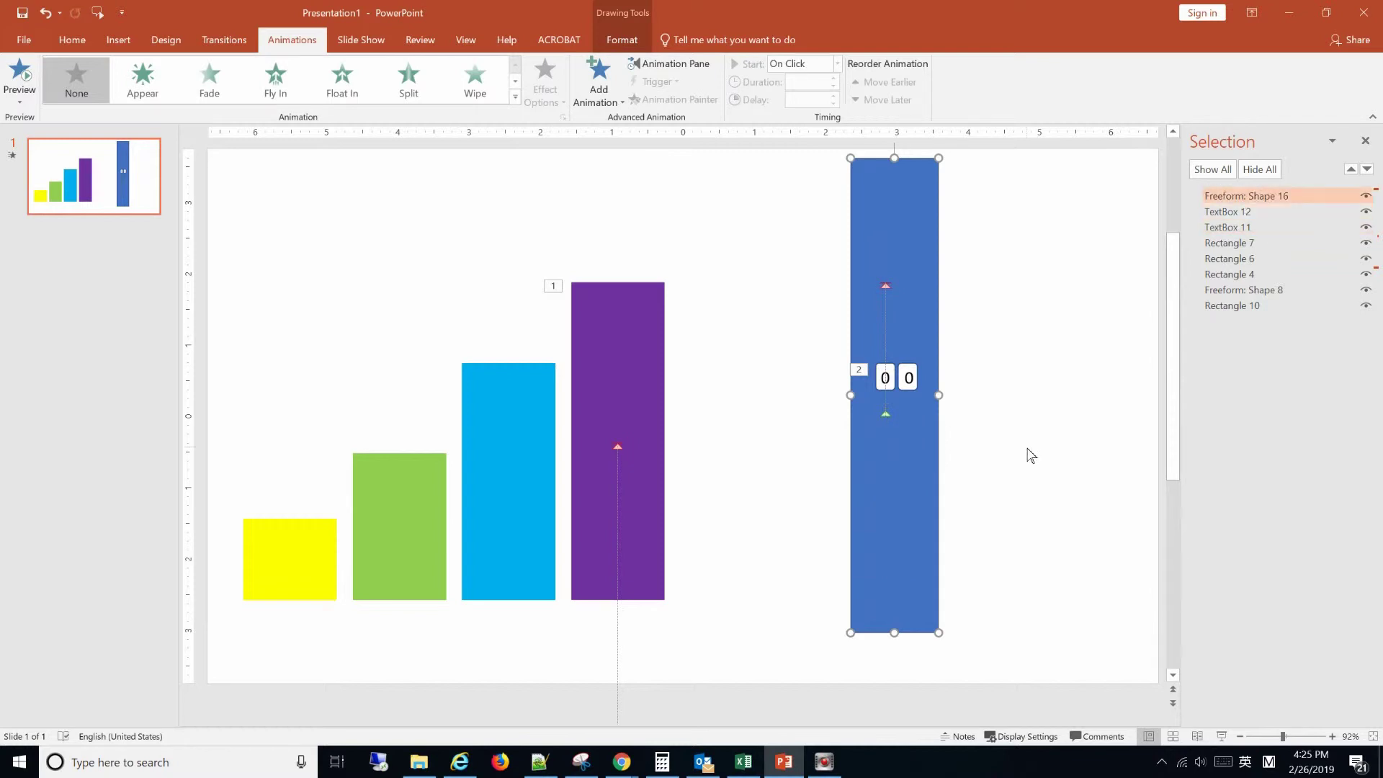
left_click(20, 76)
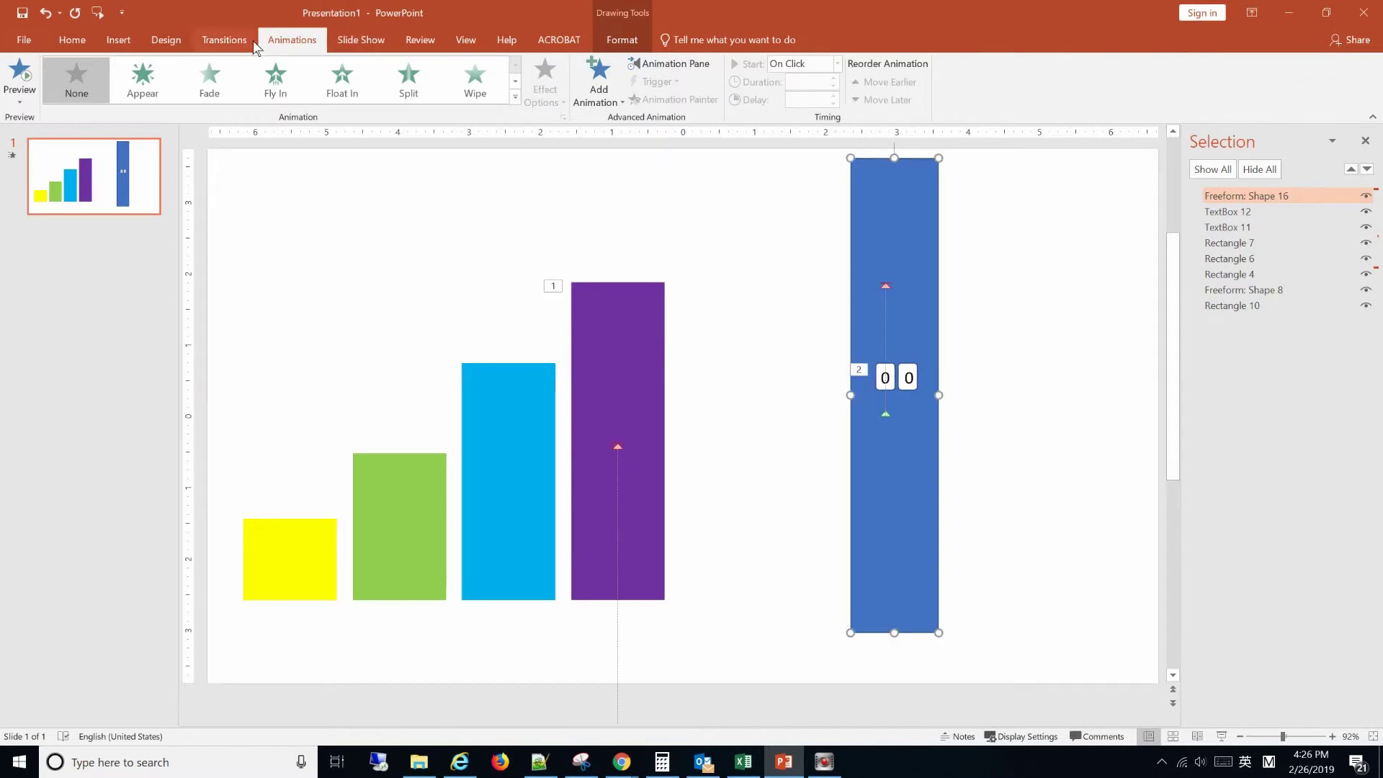
left_click(689, 66)
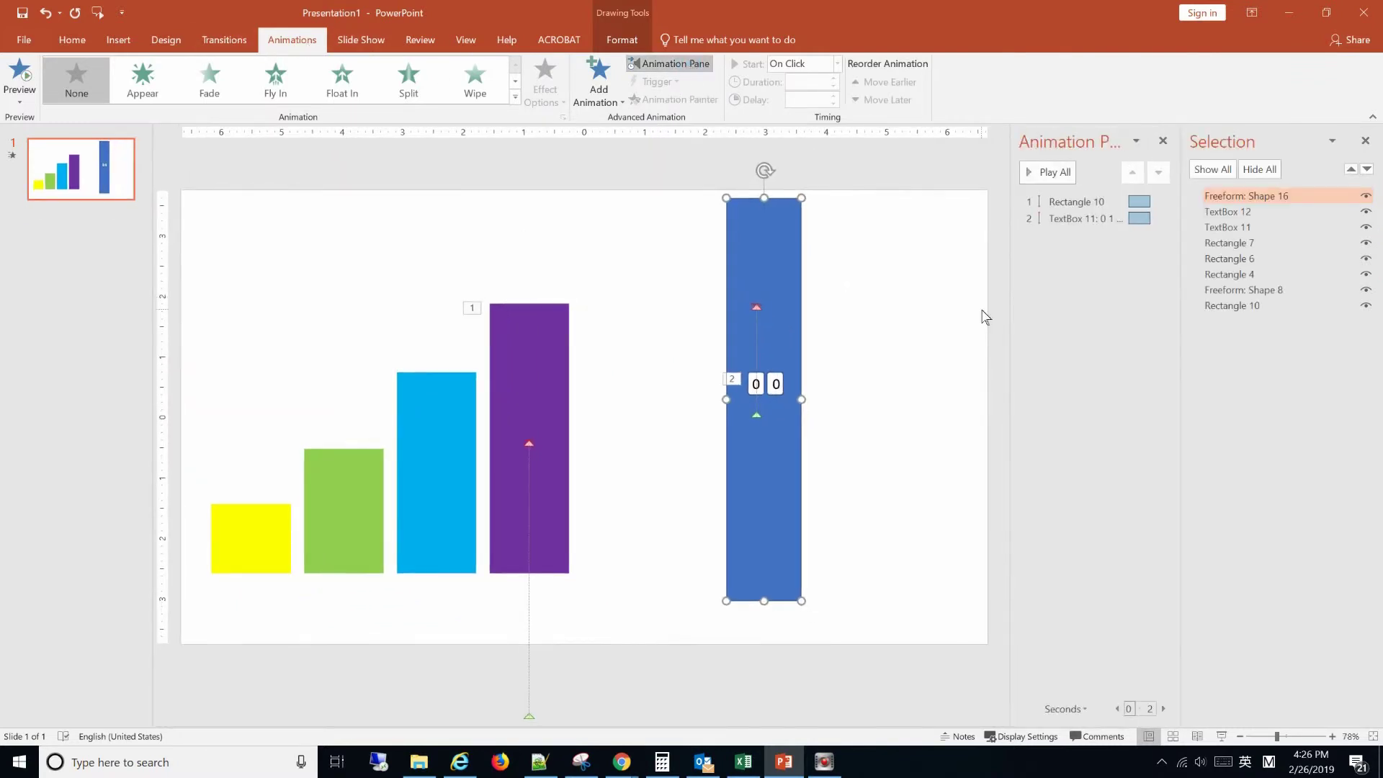
Set both the purple bar's rise and the tens roll to start With Previous
left_click(1084, 203)
left_click(837, 63)
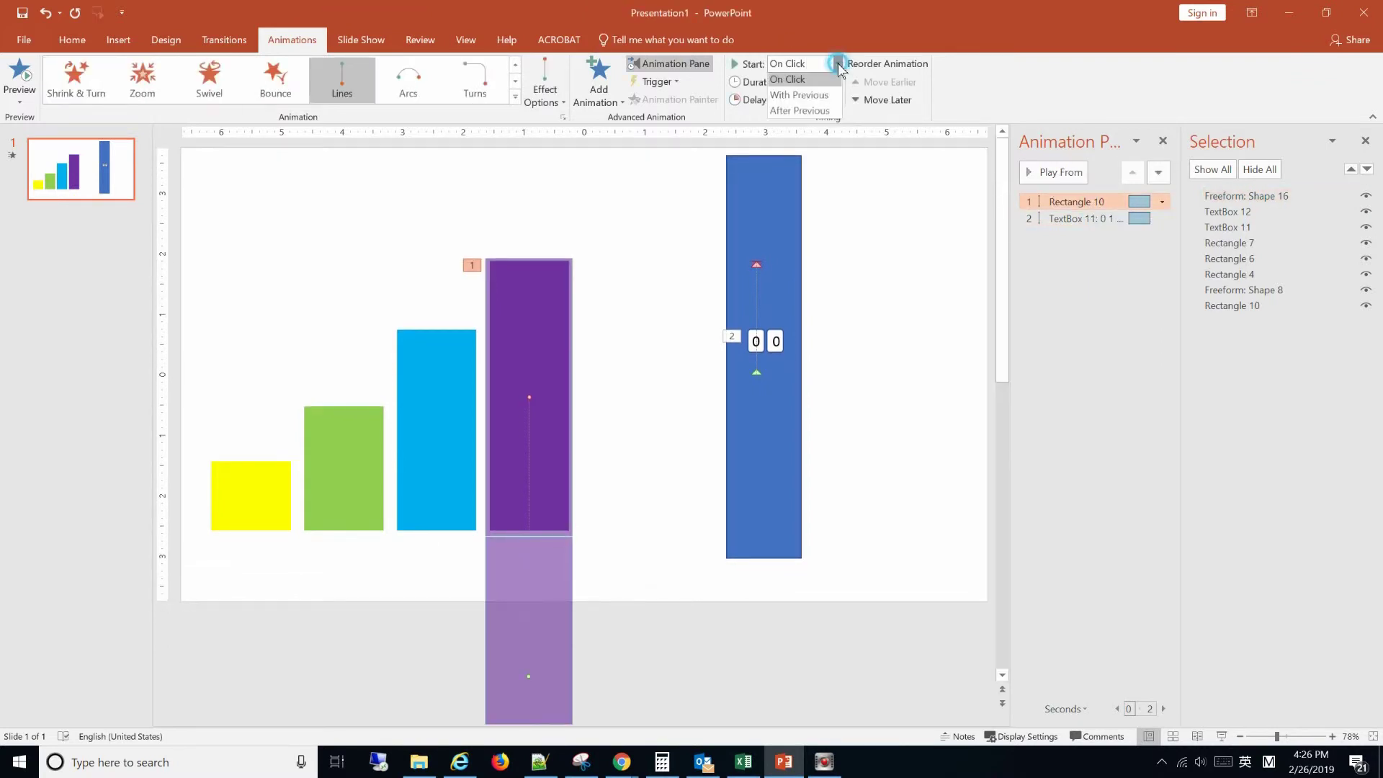
left_click(799, 97)
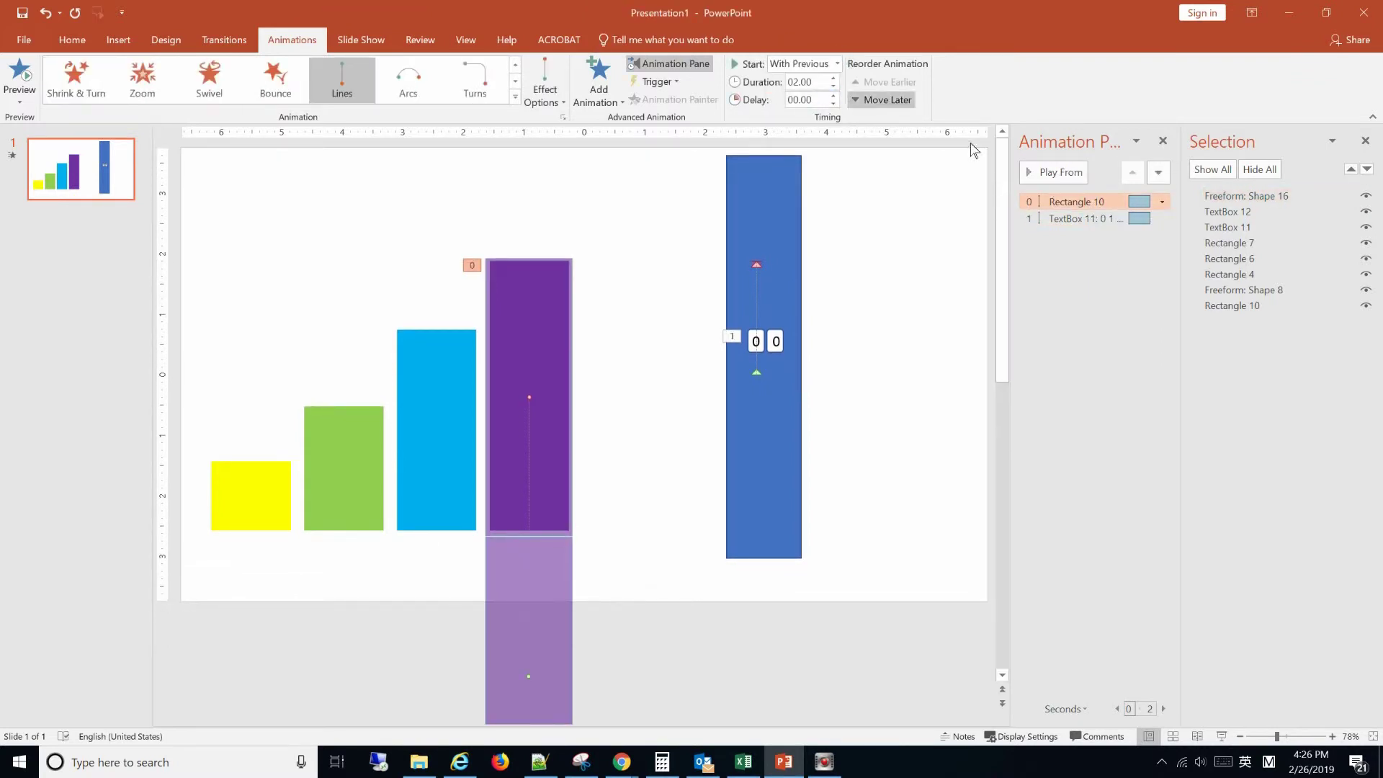
left_click(1084, 218)
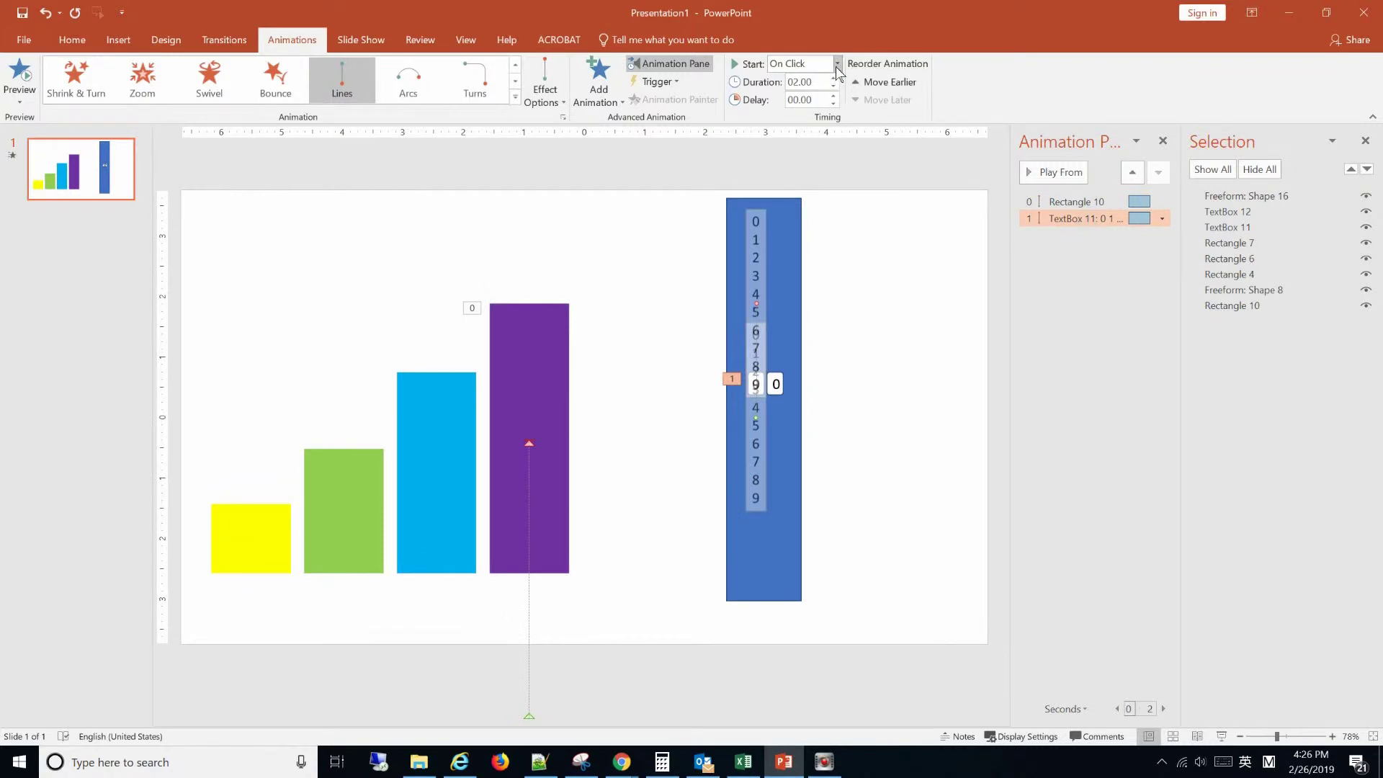
left_click(837, 63)
left_click(828, 99)
Adjust the bar's duration and give the tens roll a 05.00 duration with a 01.00 delay
left_click(1084, 204)
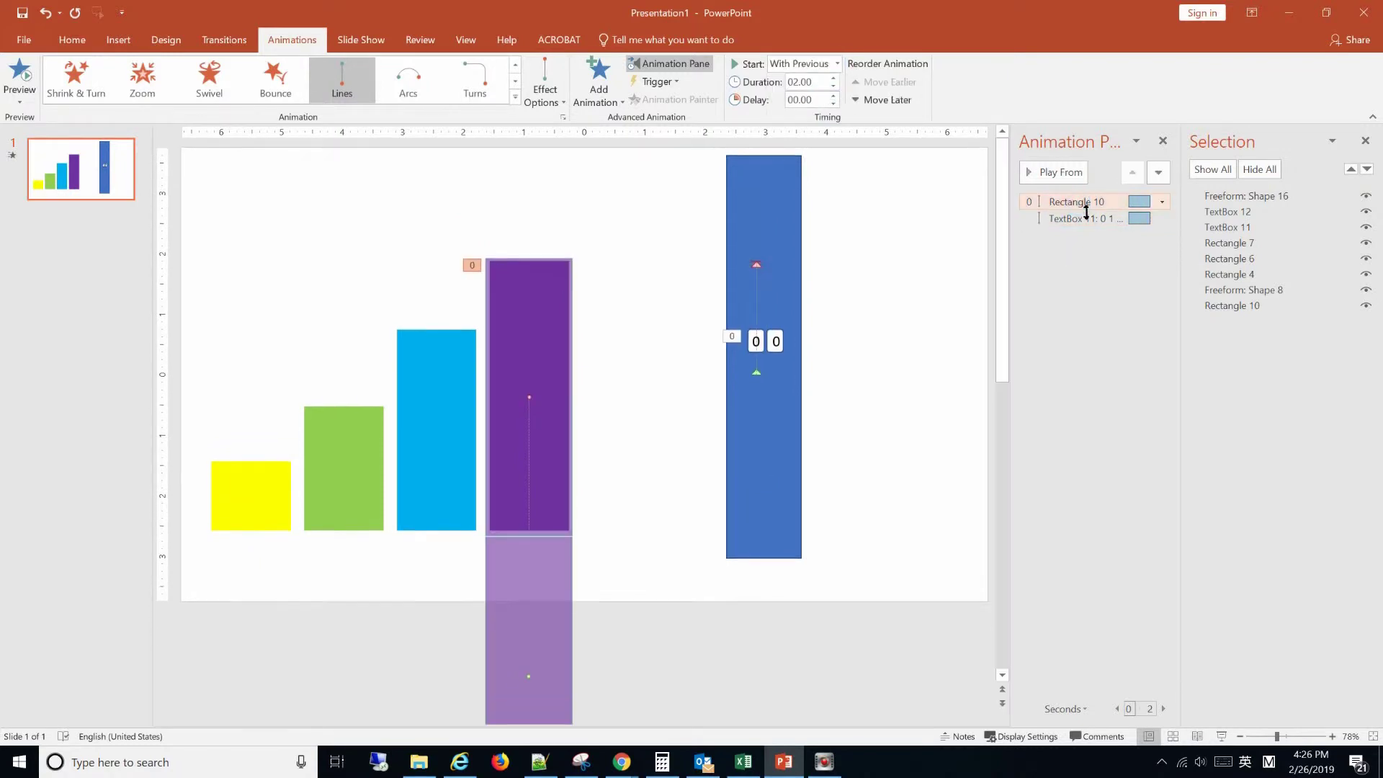
left_click(797, 83)
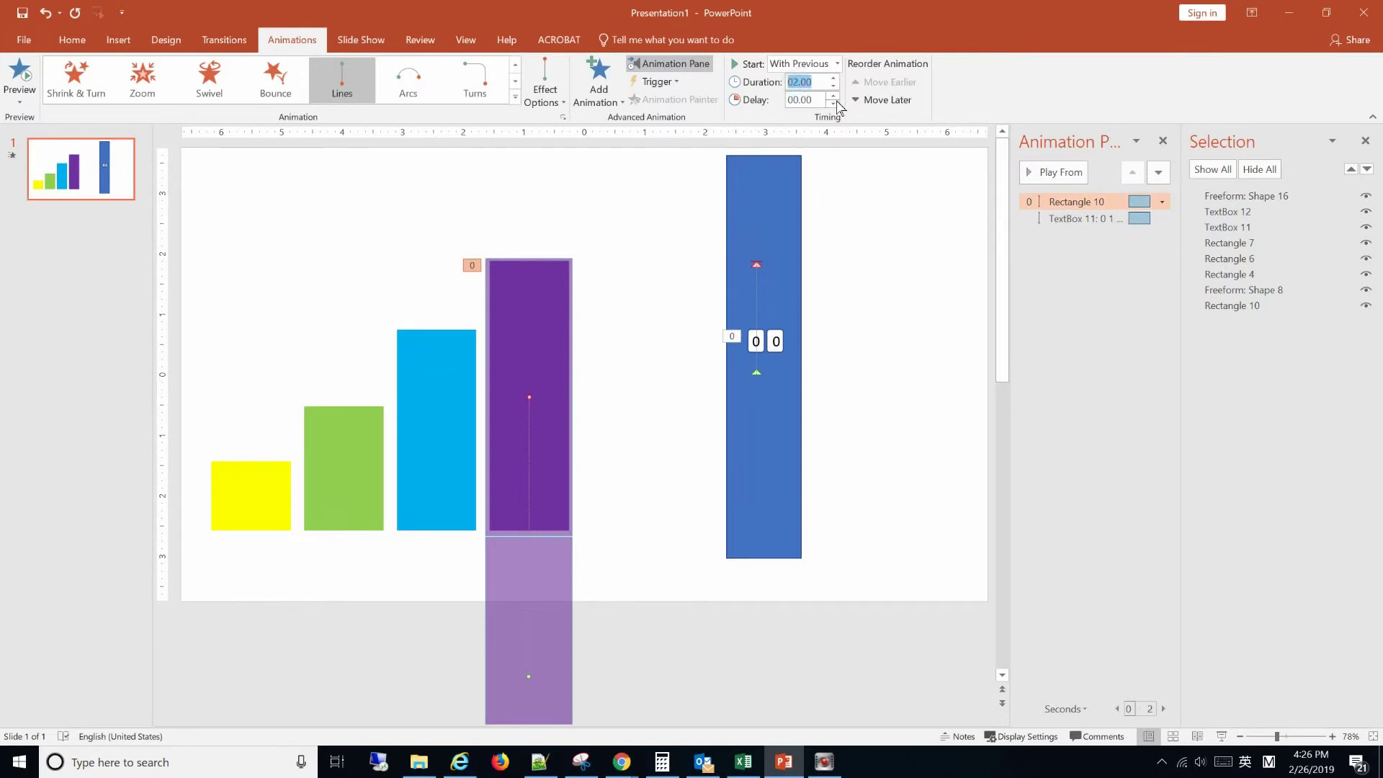
type("0")
left_click(1102, 220)
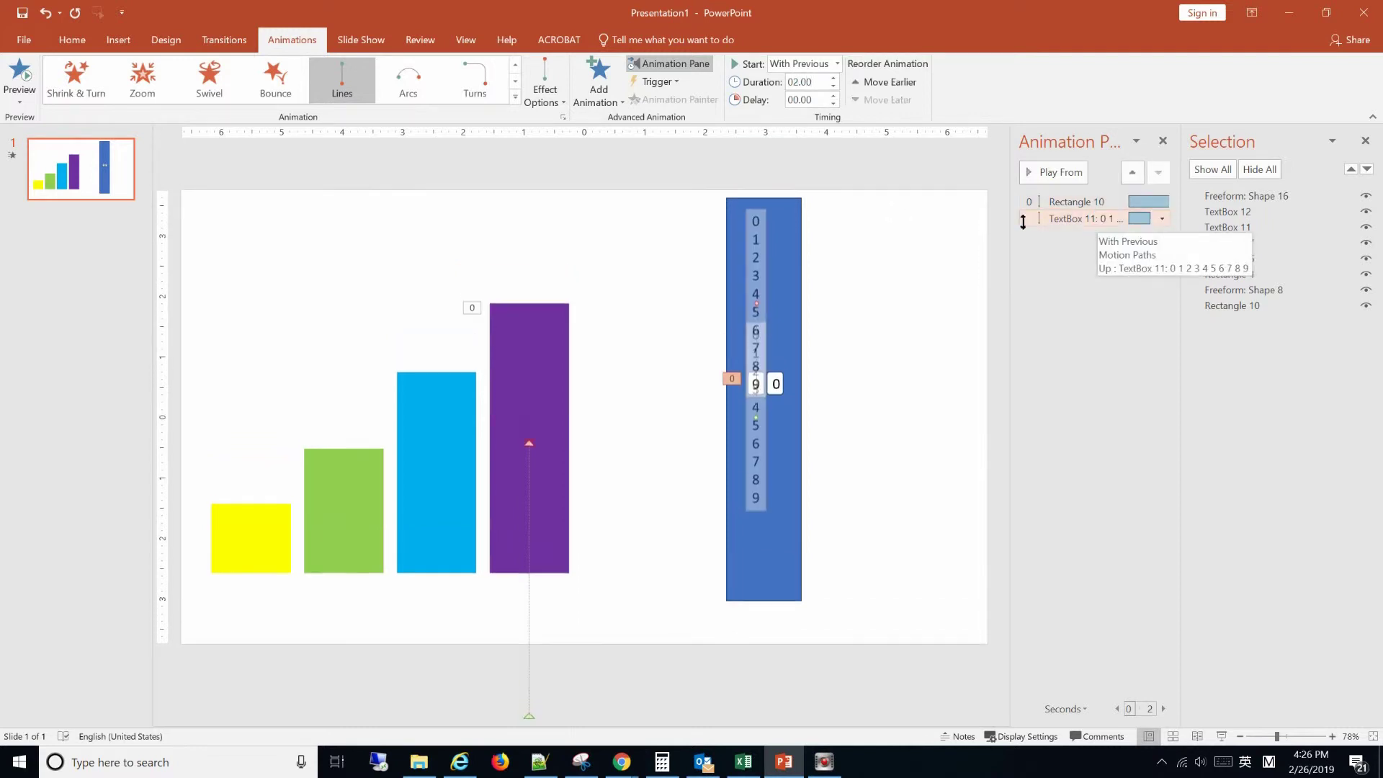
left_click(807, 85)
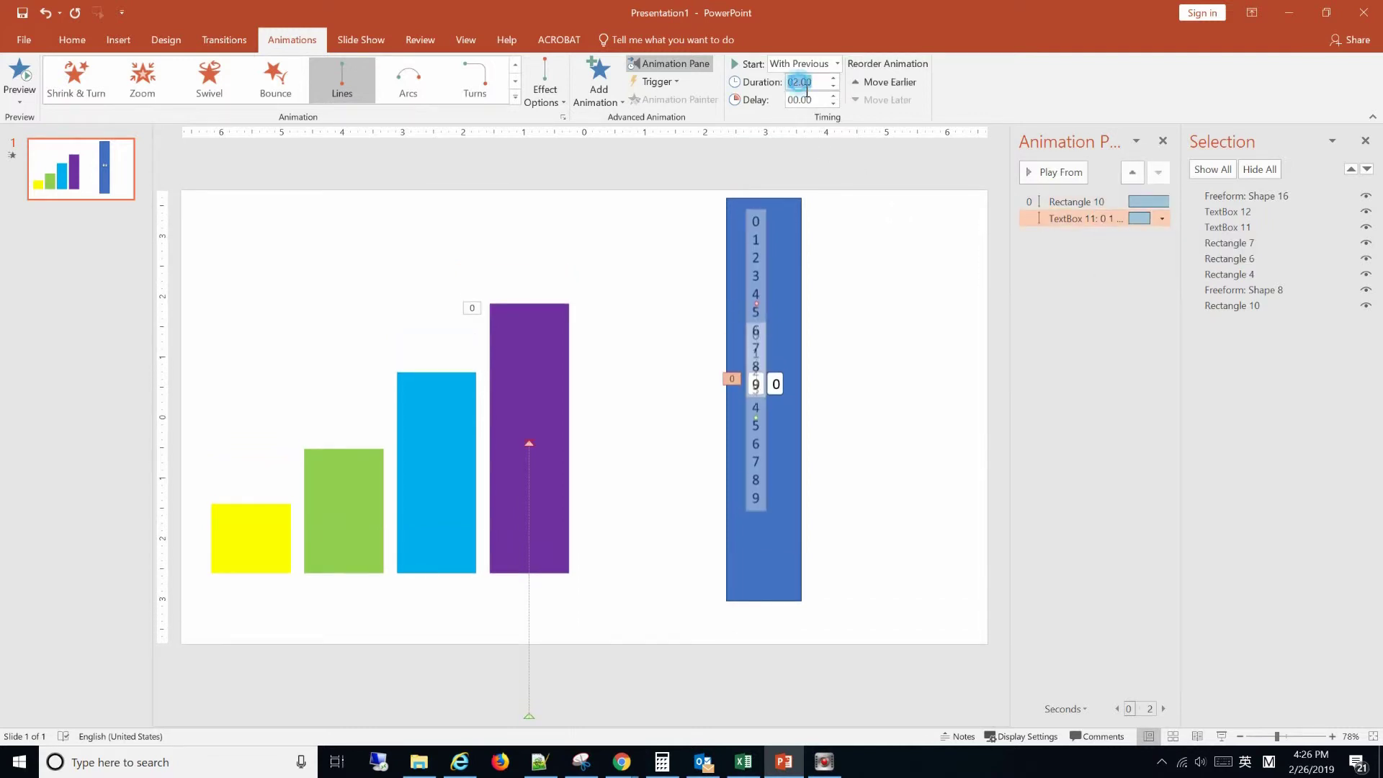
type("0")
left_click(833, 96)
left_click(833, 96)
left_click(833, 97)
left_click(834, 96)
left_click(887, 336)
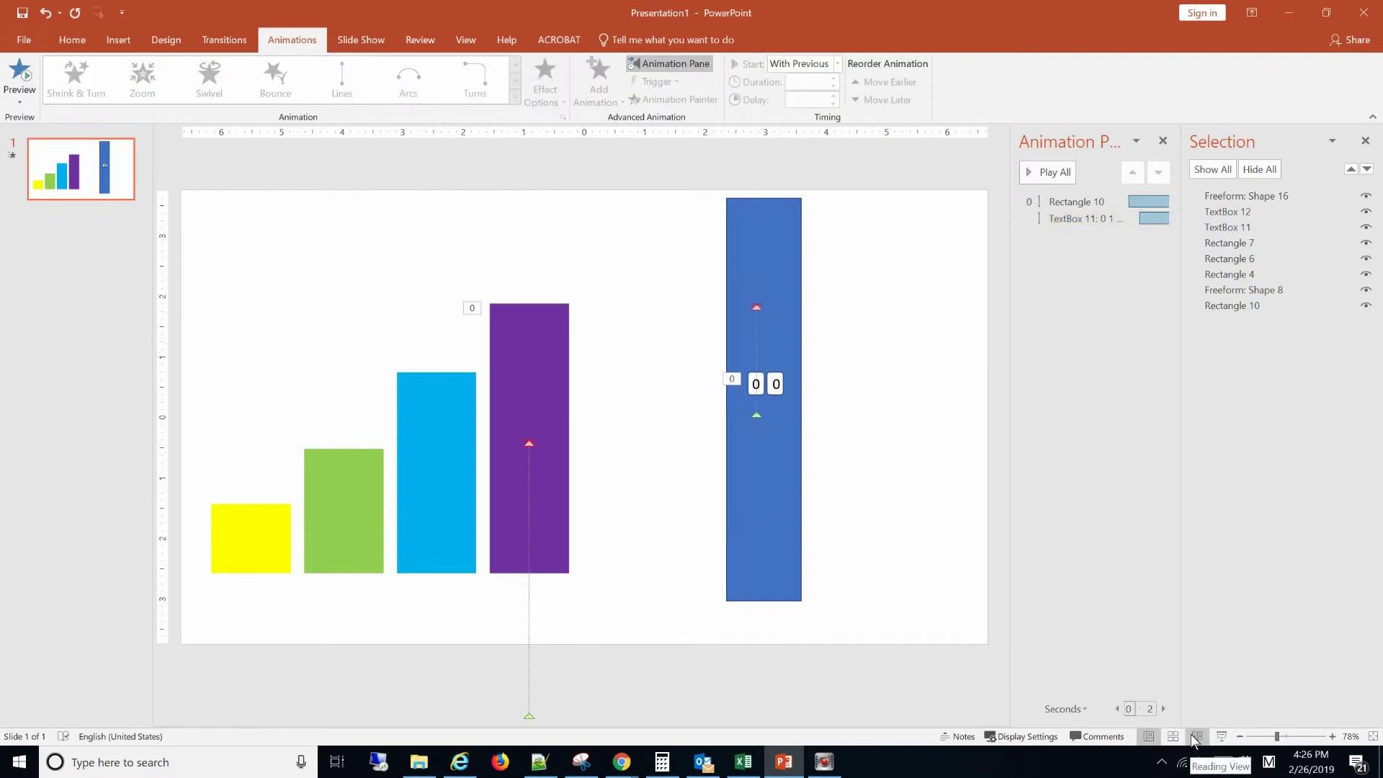
Apply an upward Lines motion path to the units digit column, TextBox 12
left_click(1247, 227)
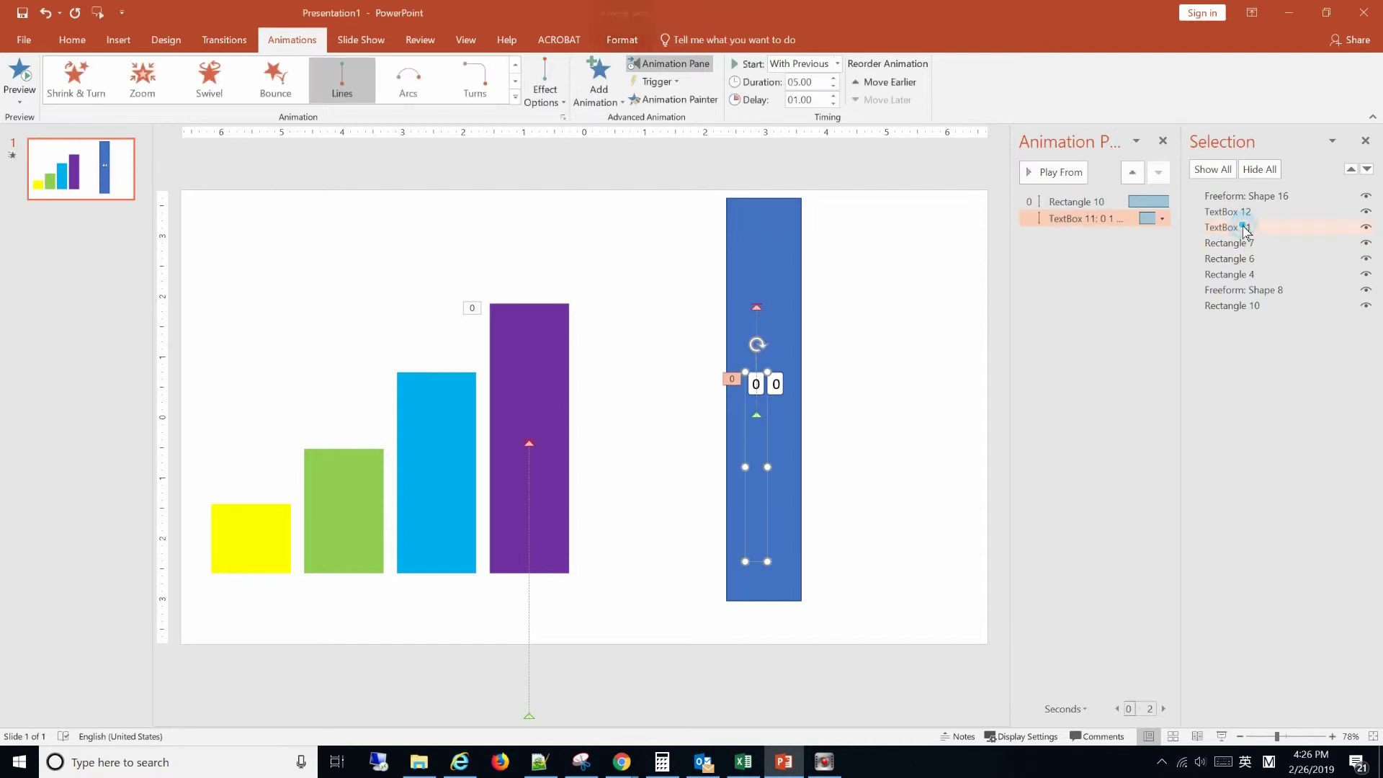
left_click(1244, 214)
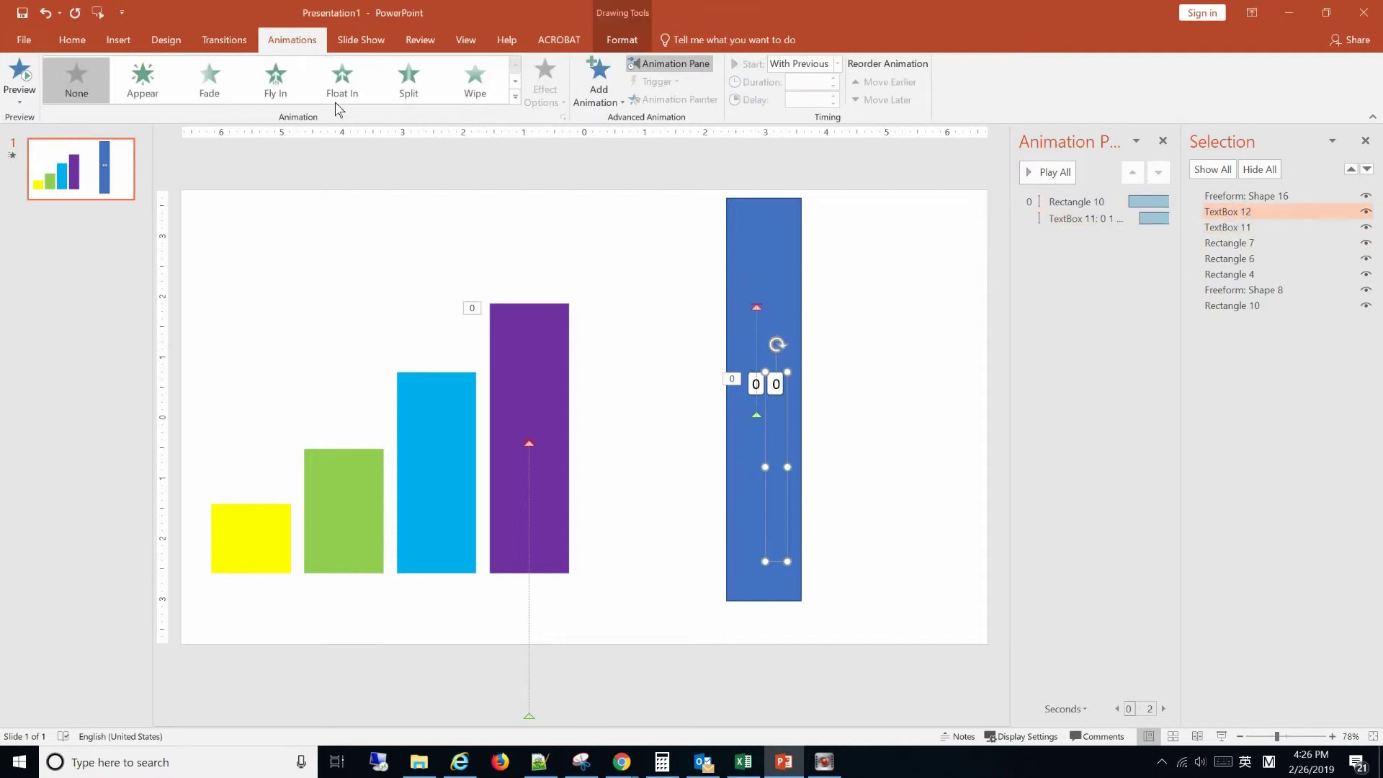
left_click(515, 98)
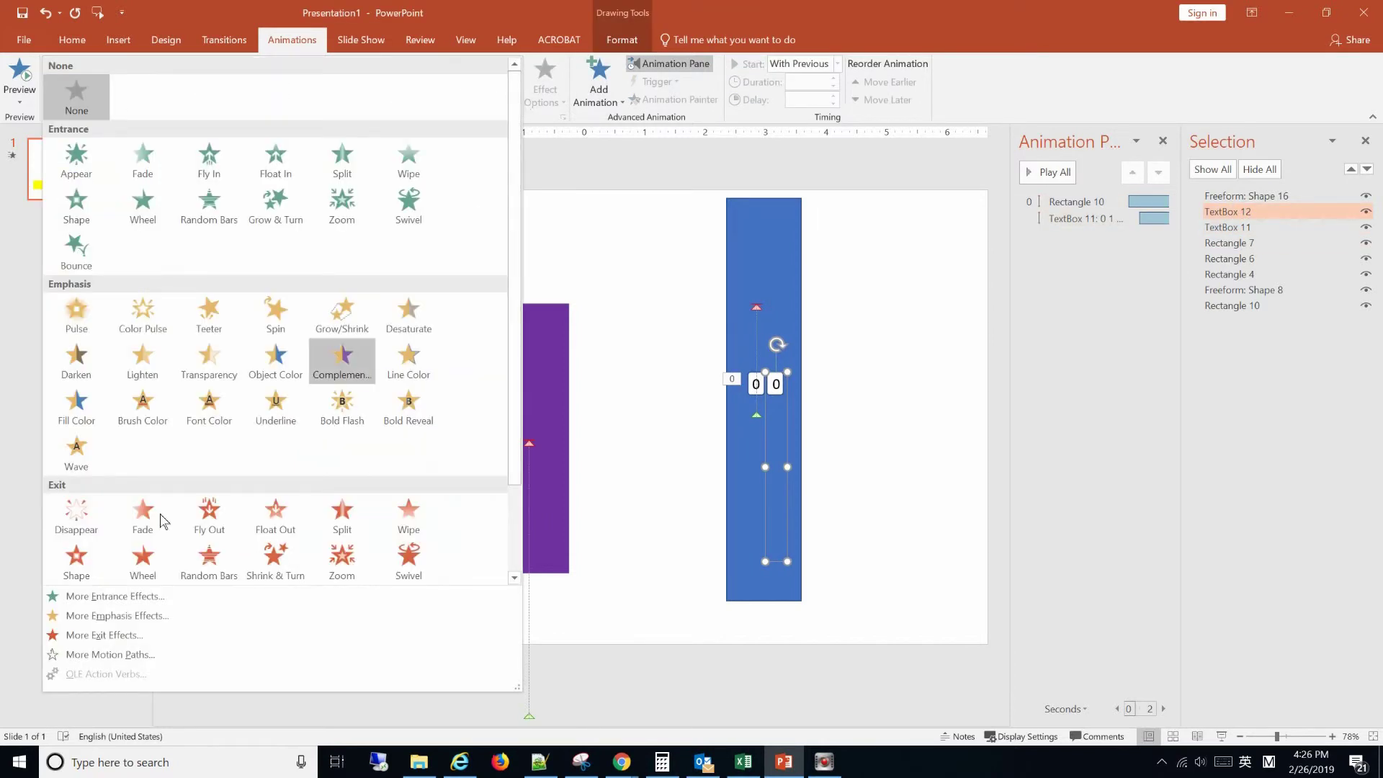
scroll(159, 537, "down", 1)
left_click(76, 562)
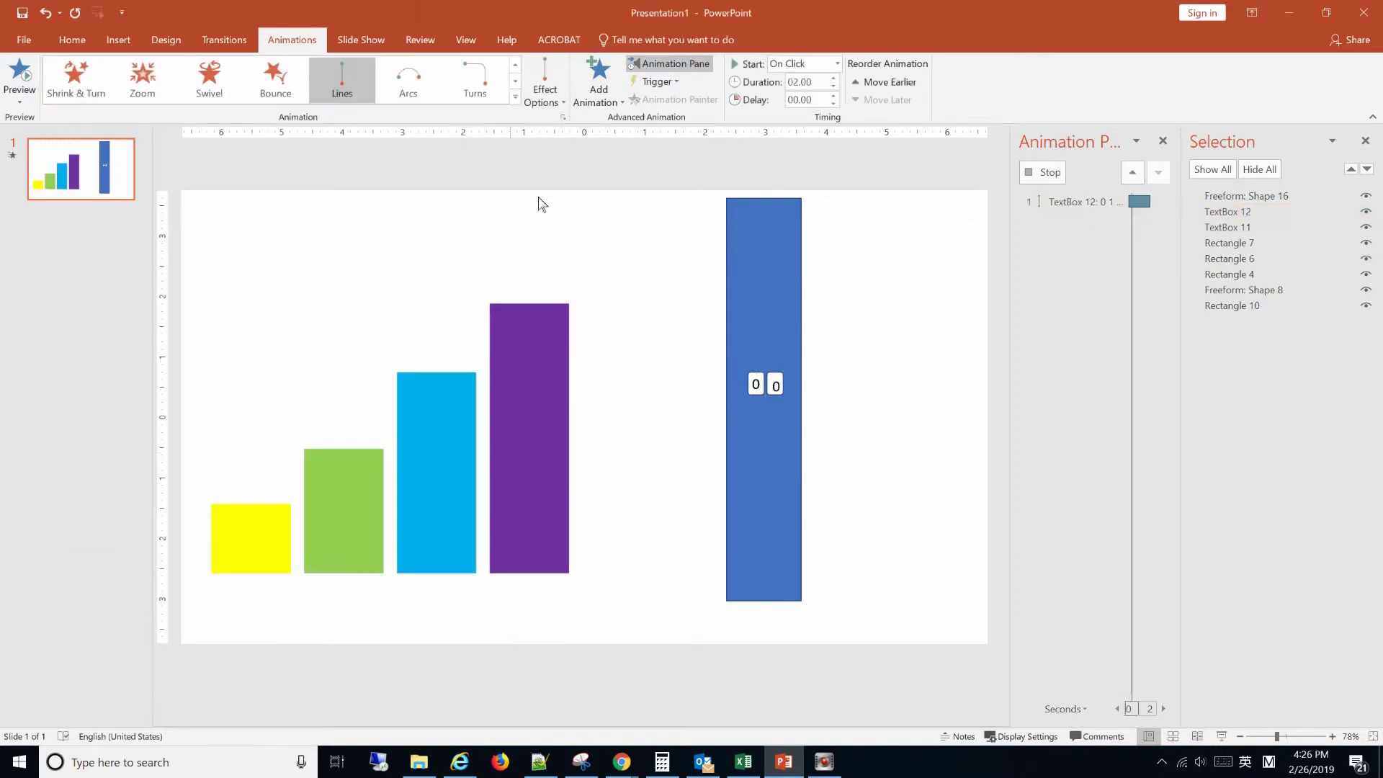
left_click(551, 104)
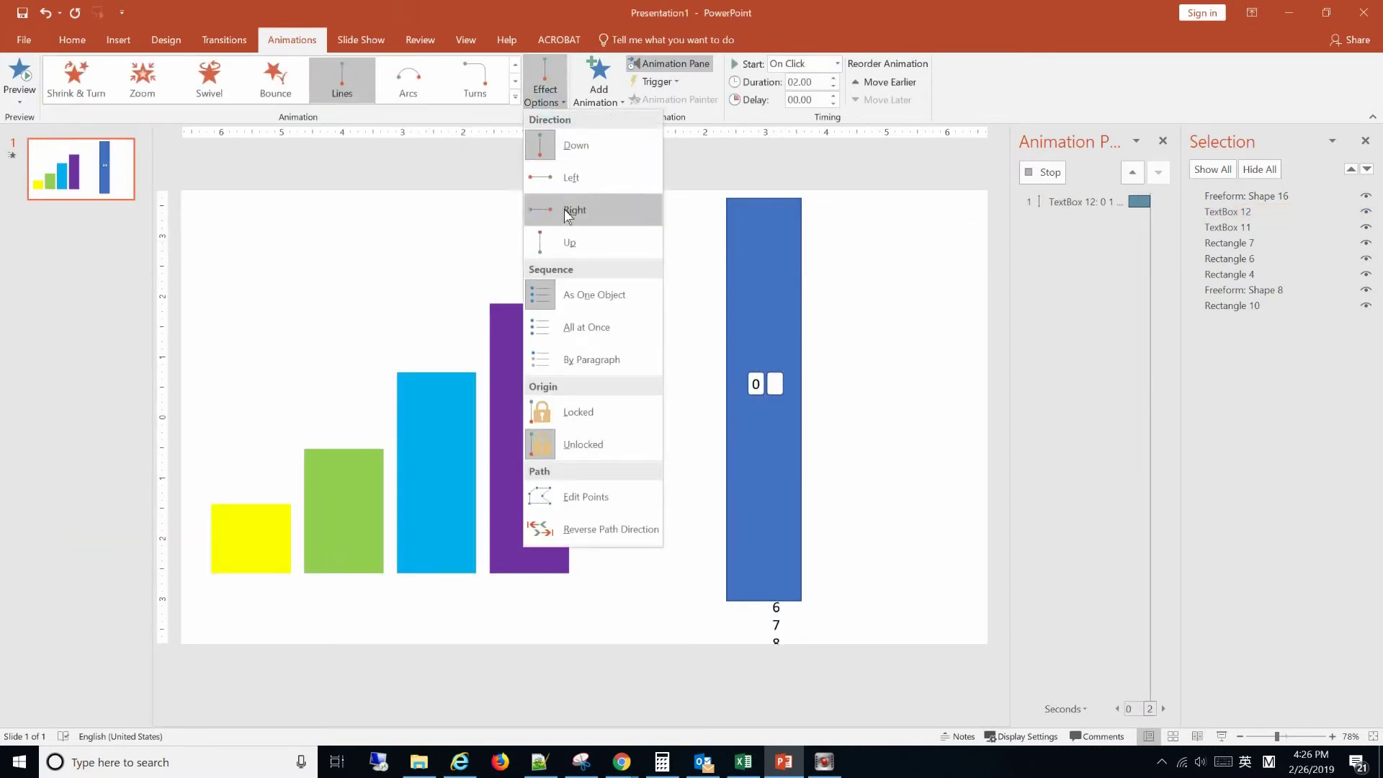
left_click(577, 244)
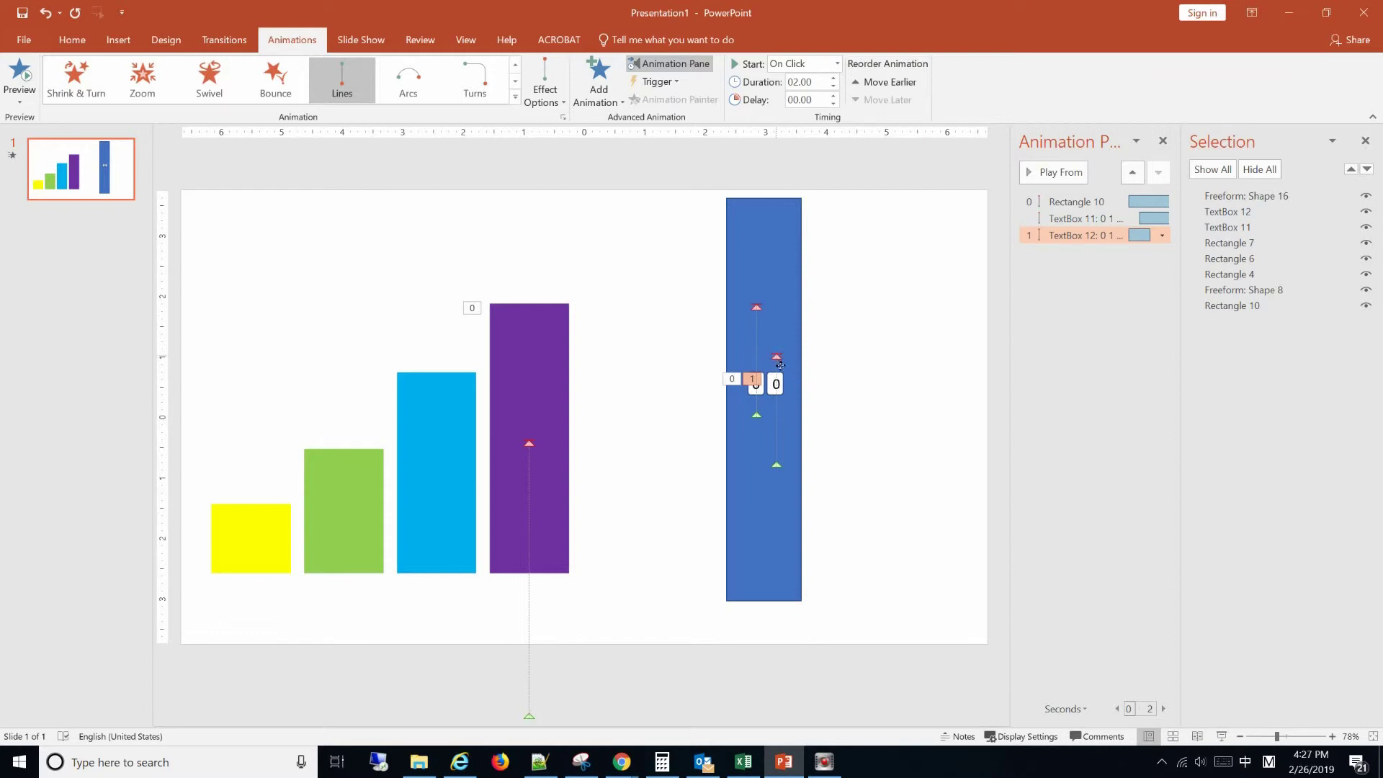
Stretch the units path so 5 lands in the frame, then start it With Previous, lasting 5 seconds
left_click_drag(780, 362, 778, 385)
left_click(896, 396)
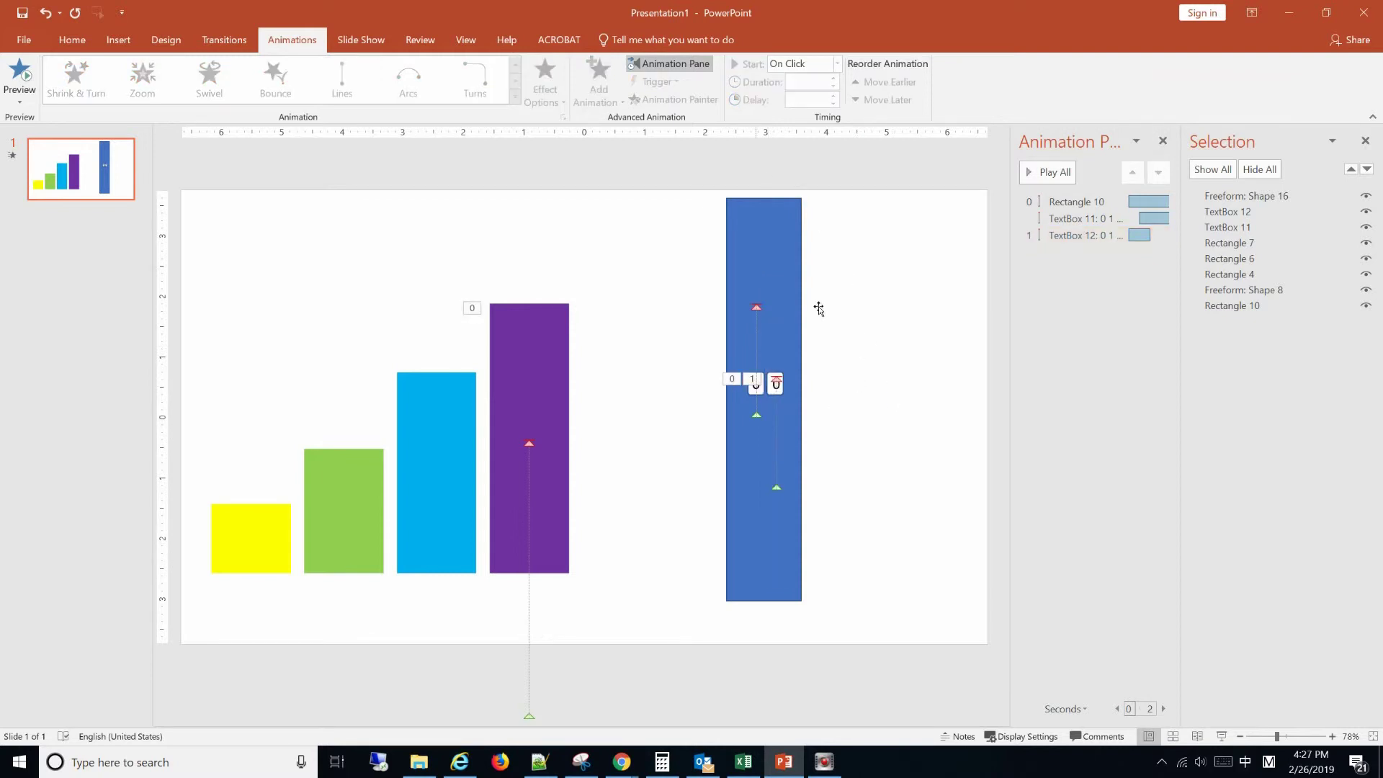
left_click(1094, 236)
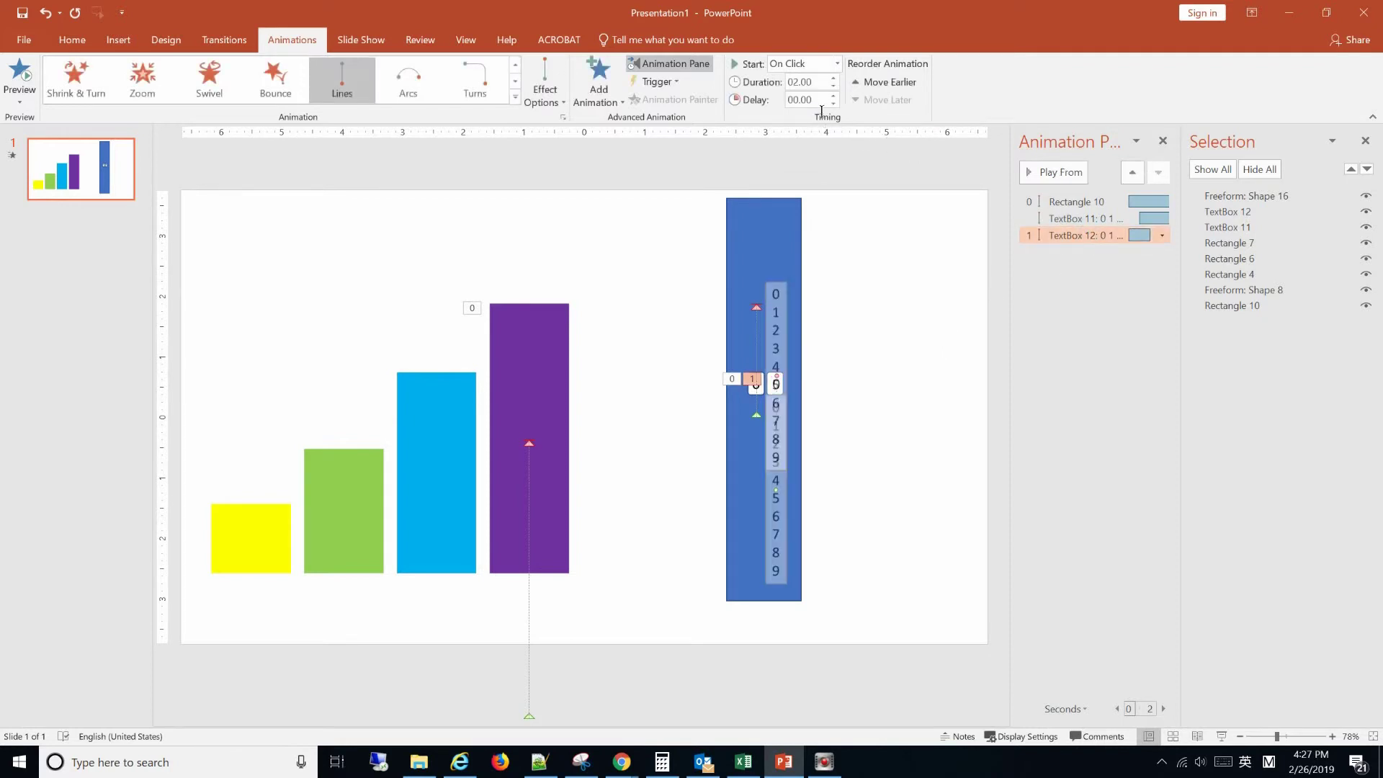
left_click(837, 63)
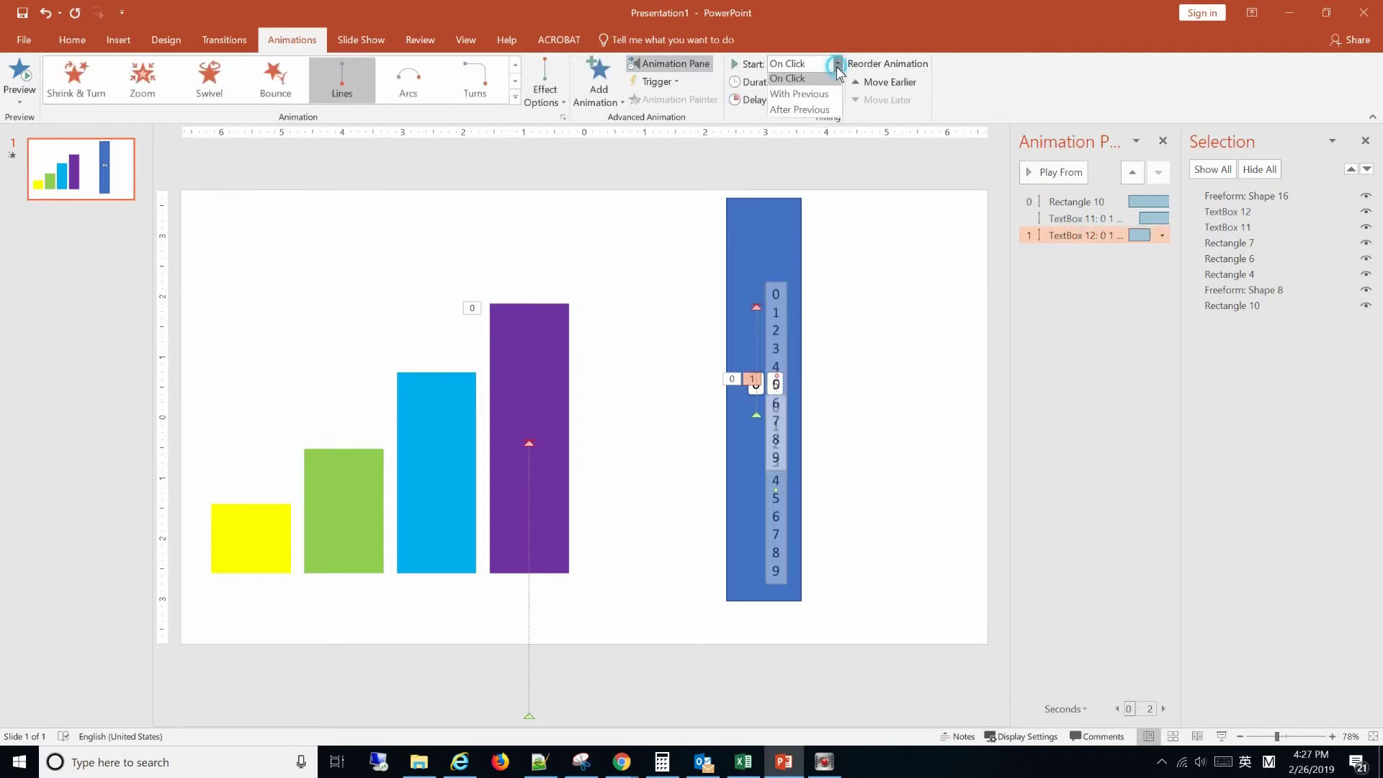
left_click(817, 100)
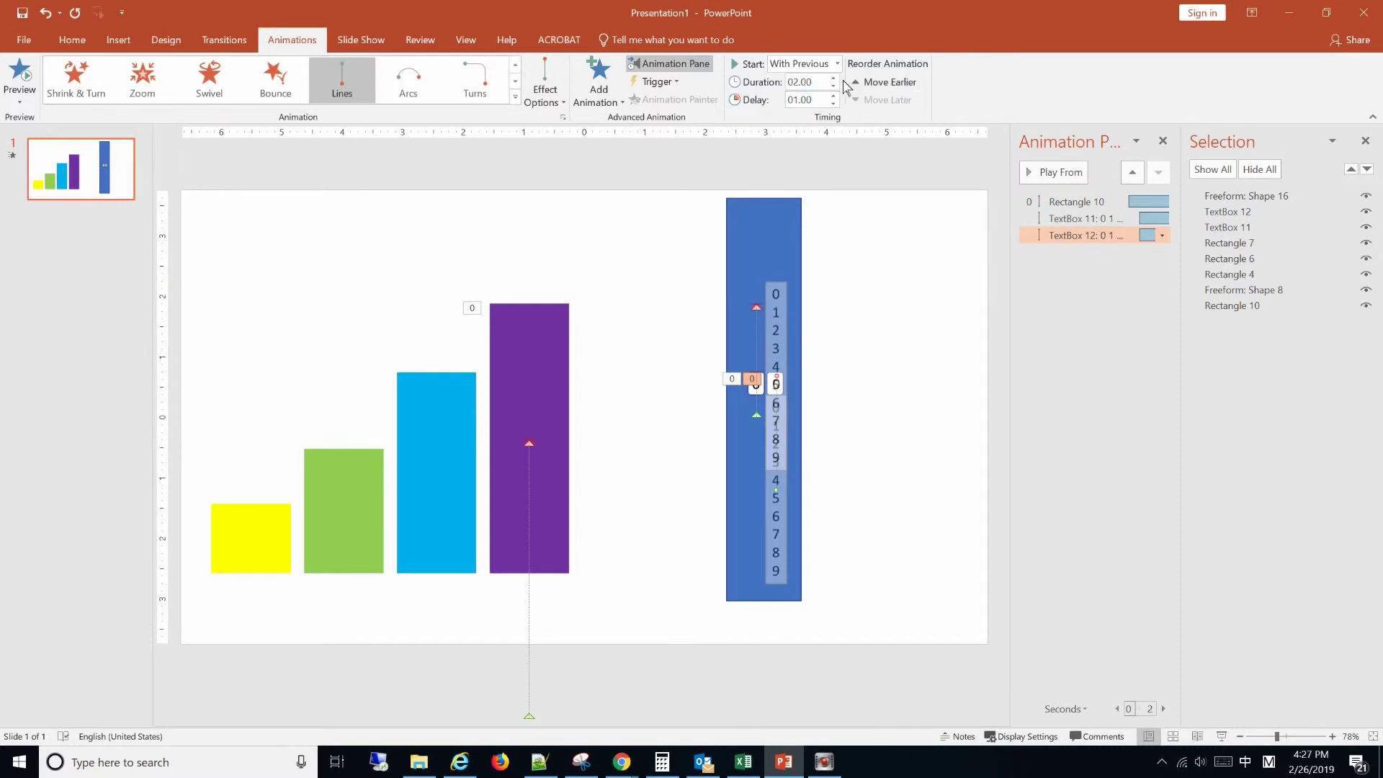
left_click(819, 82)
type("05")
left_click(853, 281)
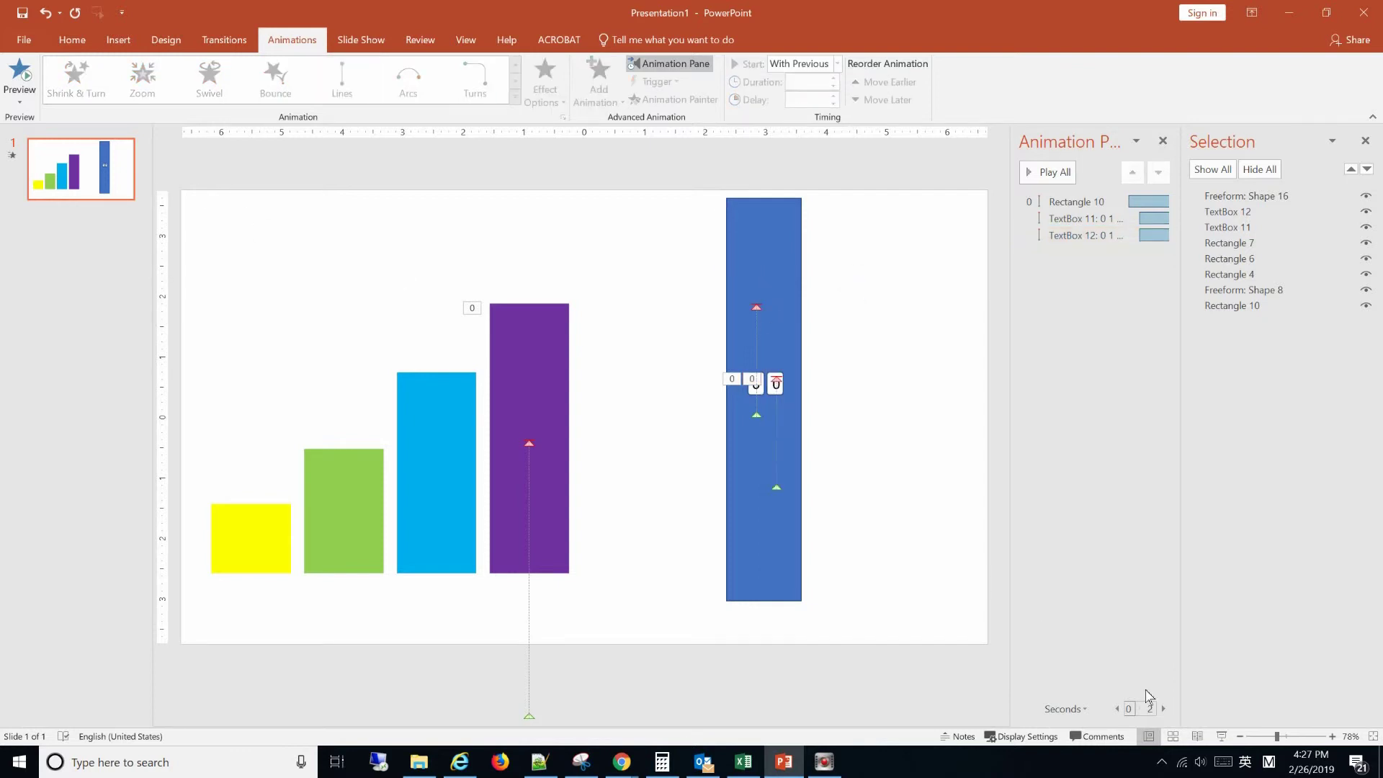
left_click(1197, 736)
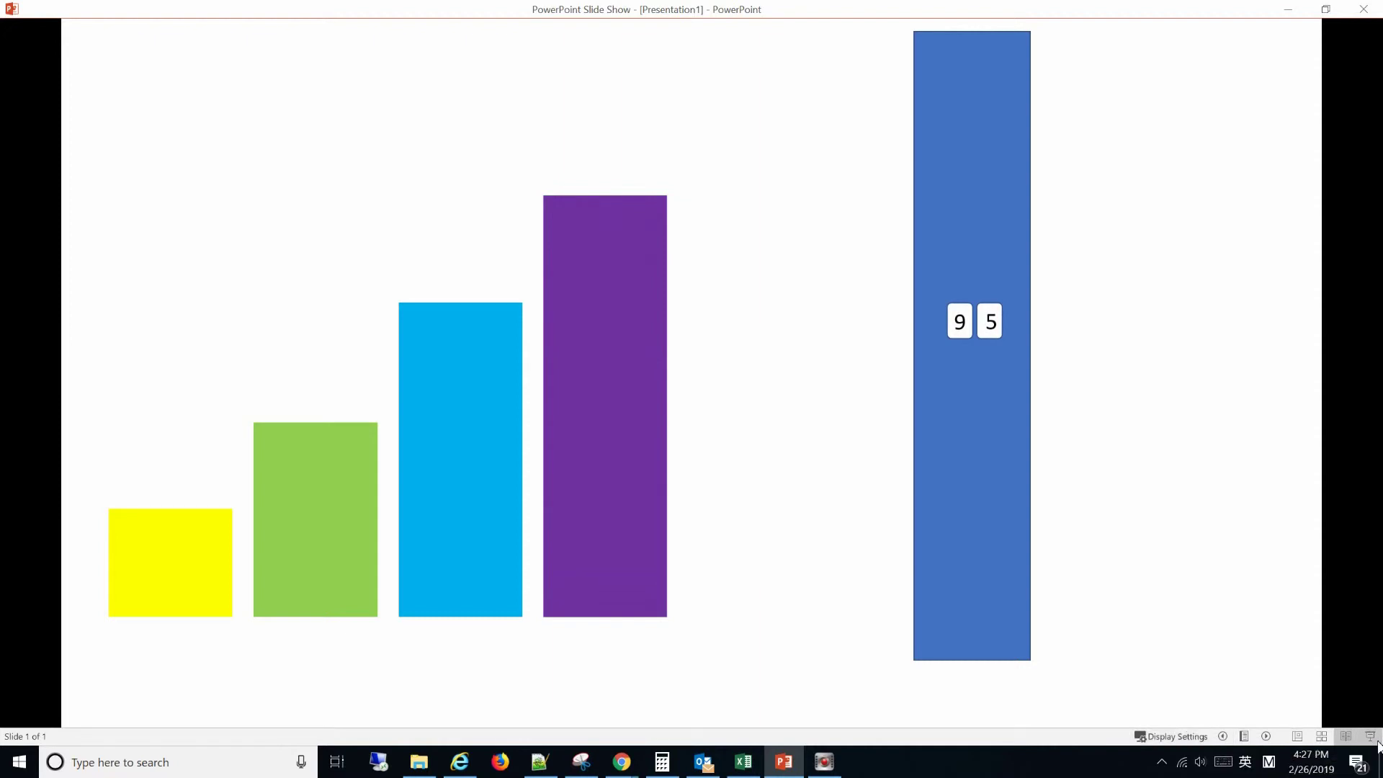
key("F5")
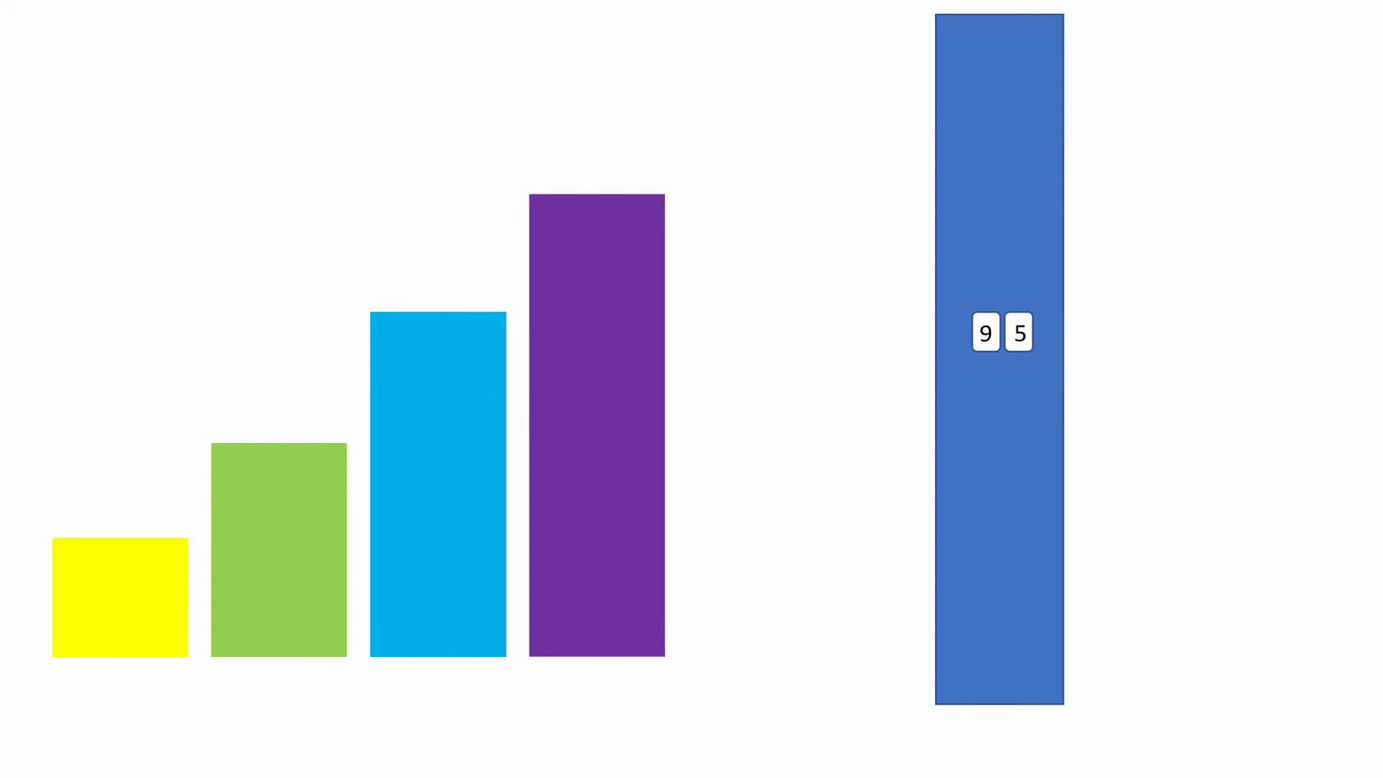
key("Escape")
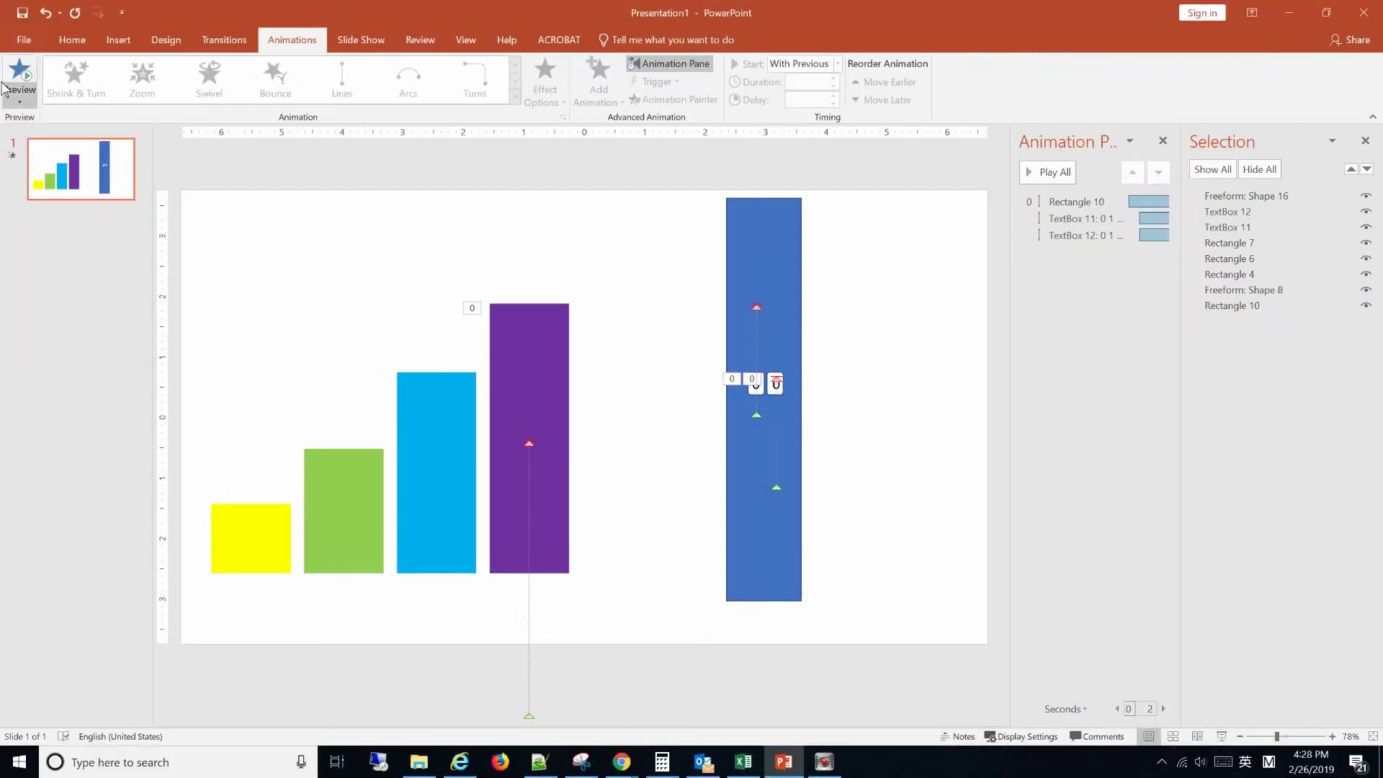
Undo the stray % sign that was on the blue panel
left_click(118, 41)
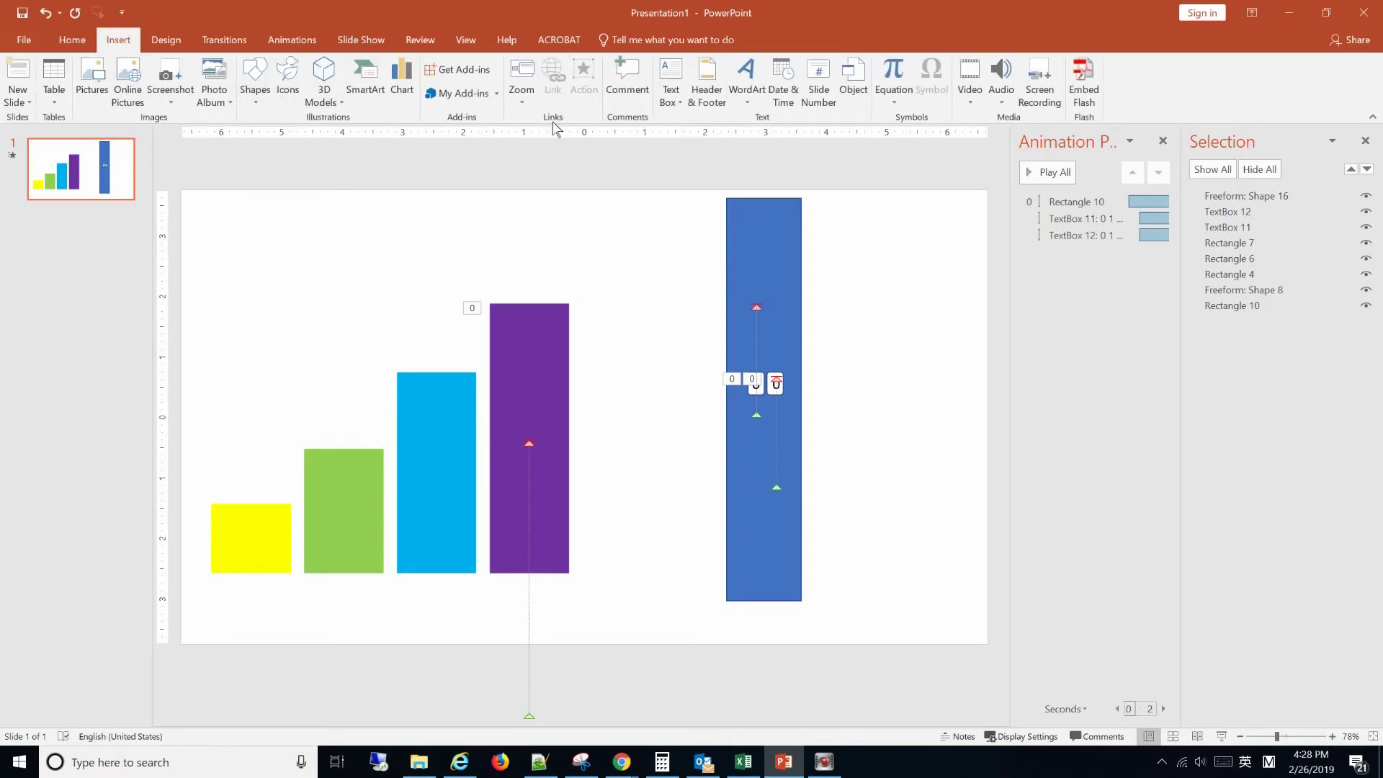
left_click(681, 102)
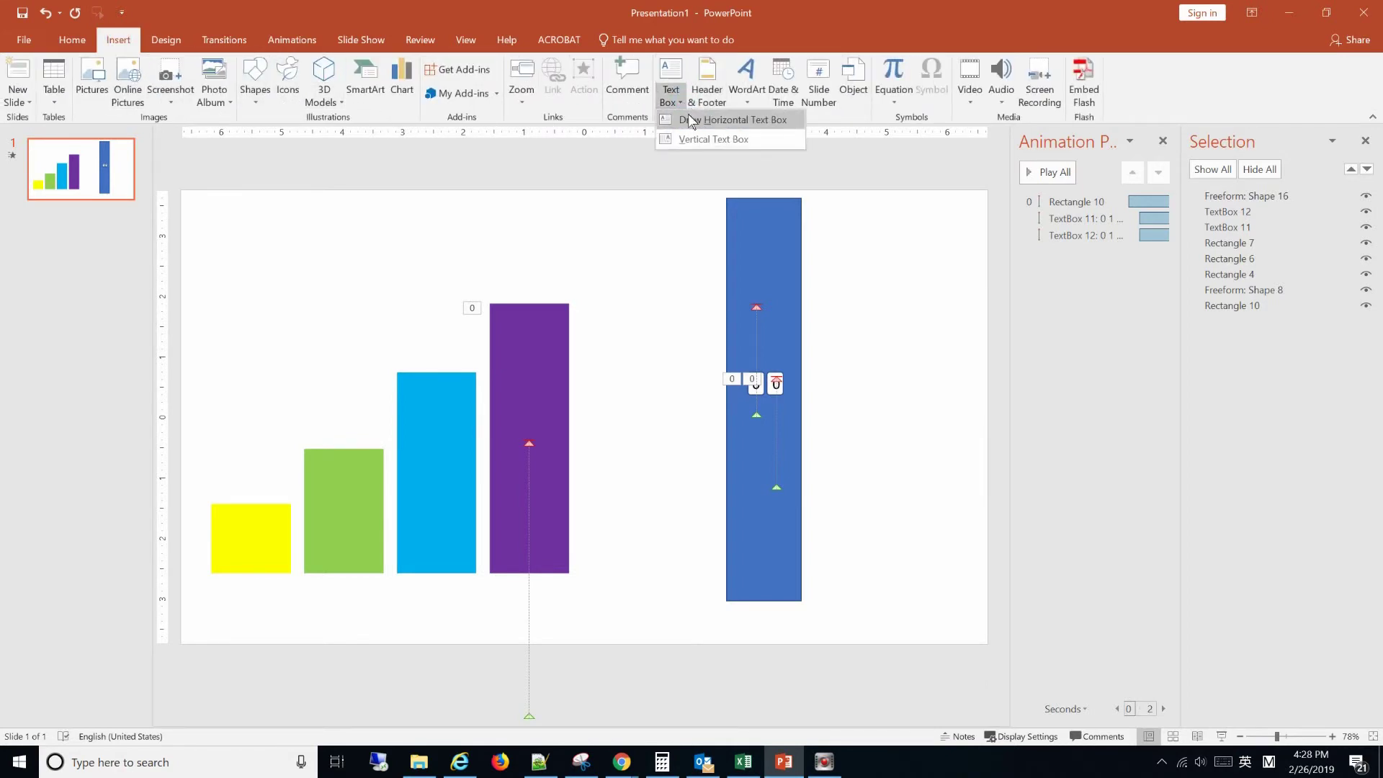
left_click(710, 114)
left_click(801, 380)
type("%")
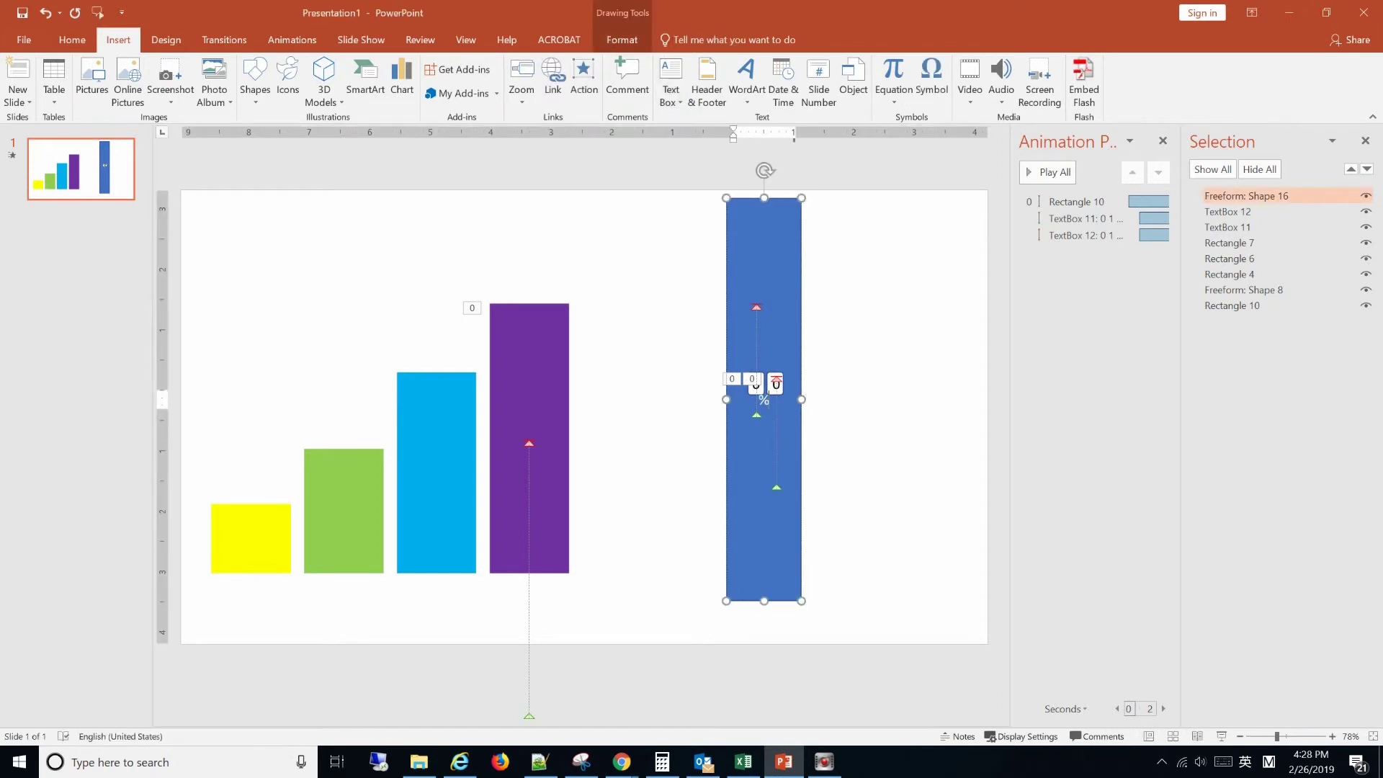
left_click(1254, 275)
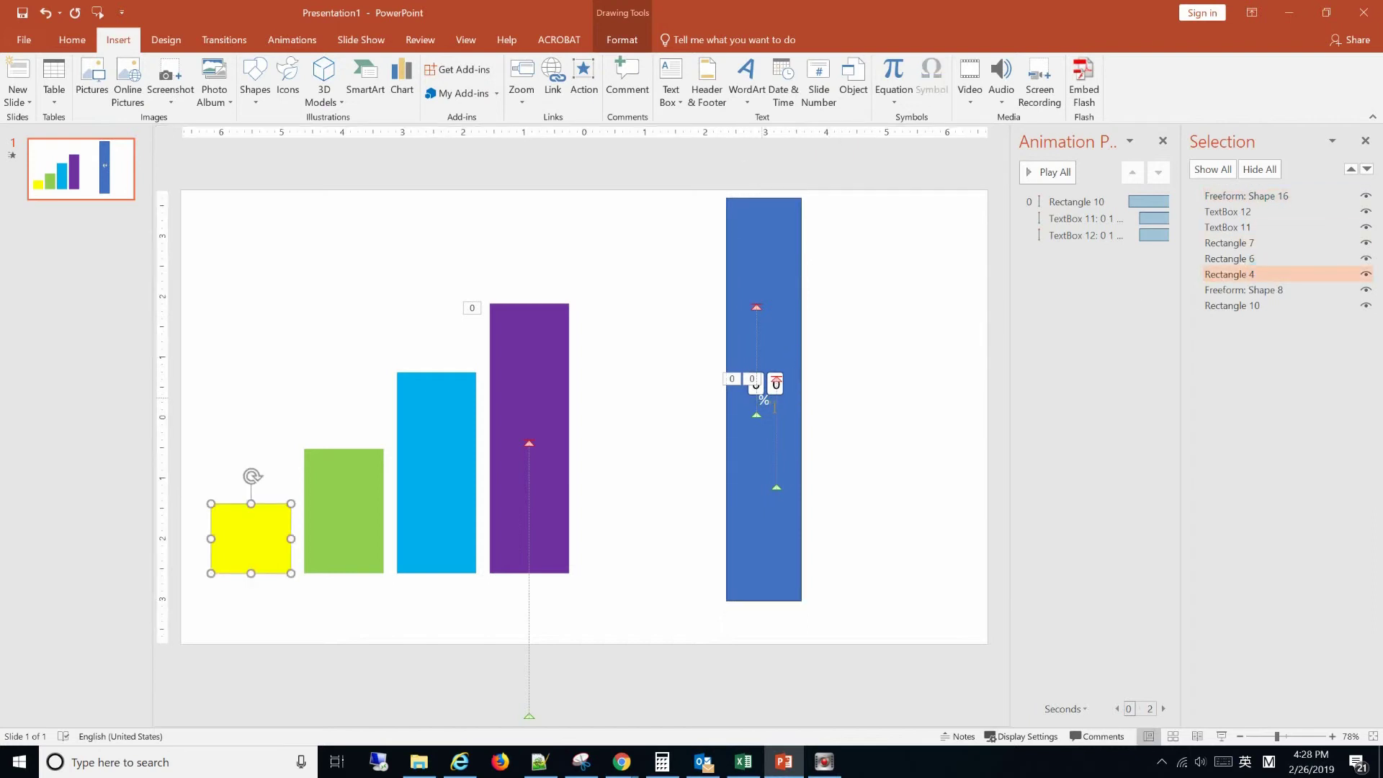
left_click(766, 398)
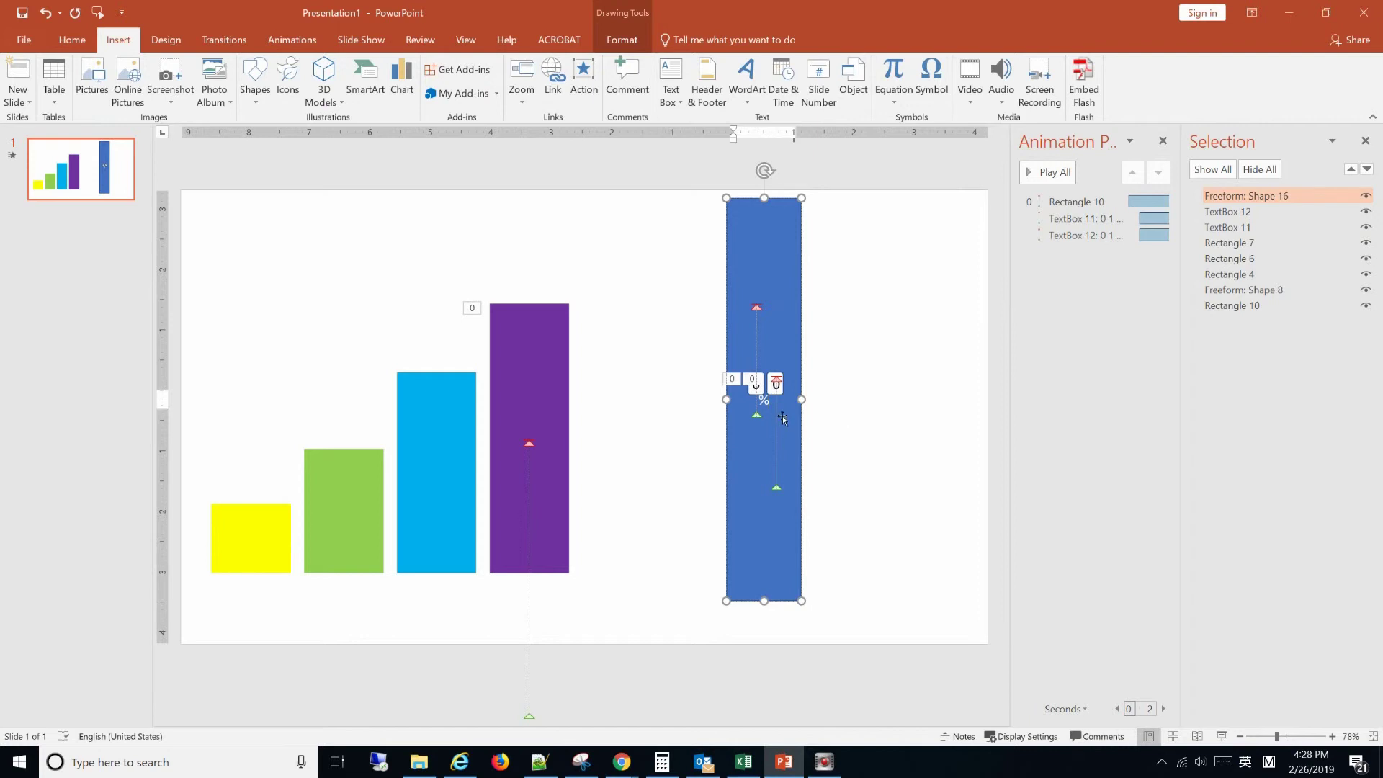
left_click(45, 12)
left_click(670, 99)
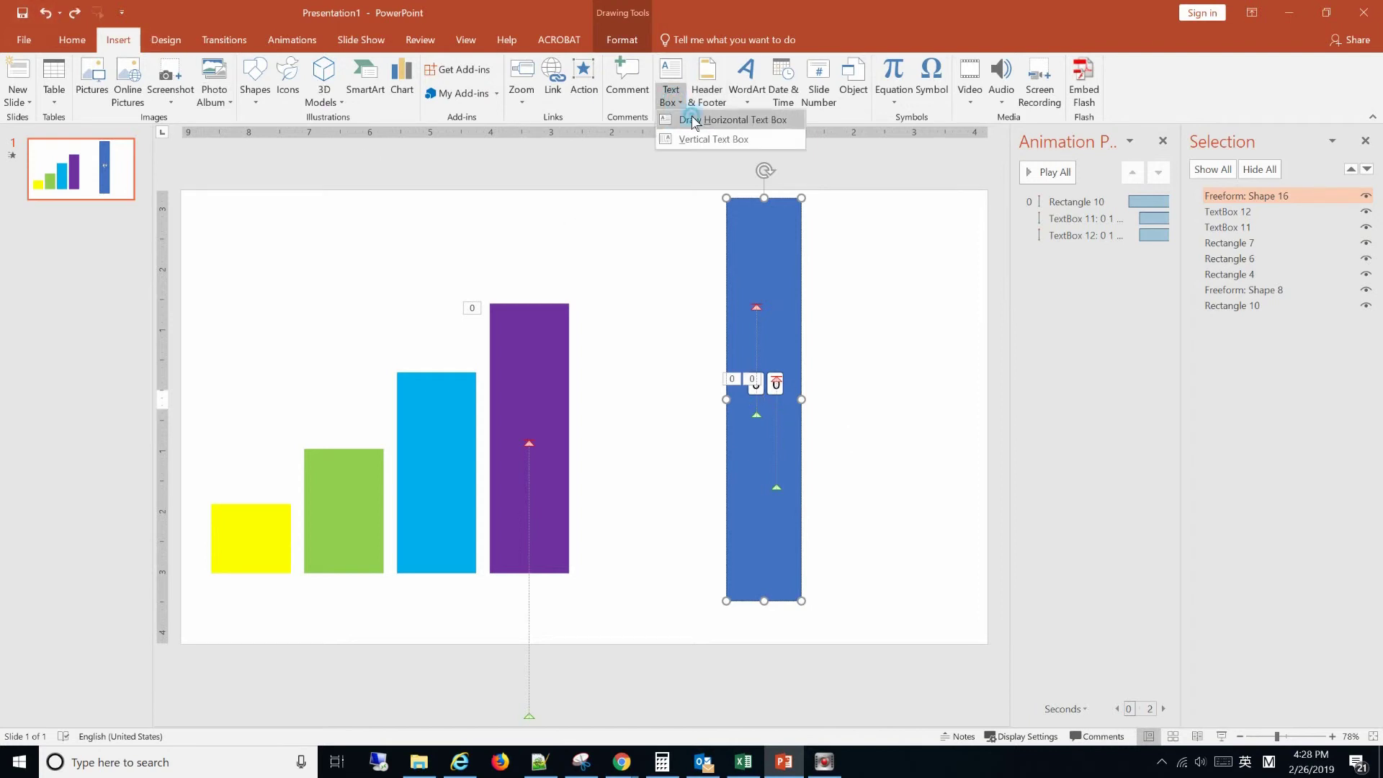
left_click(694, 121)
key("Escape")
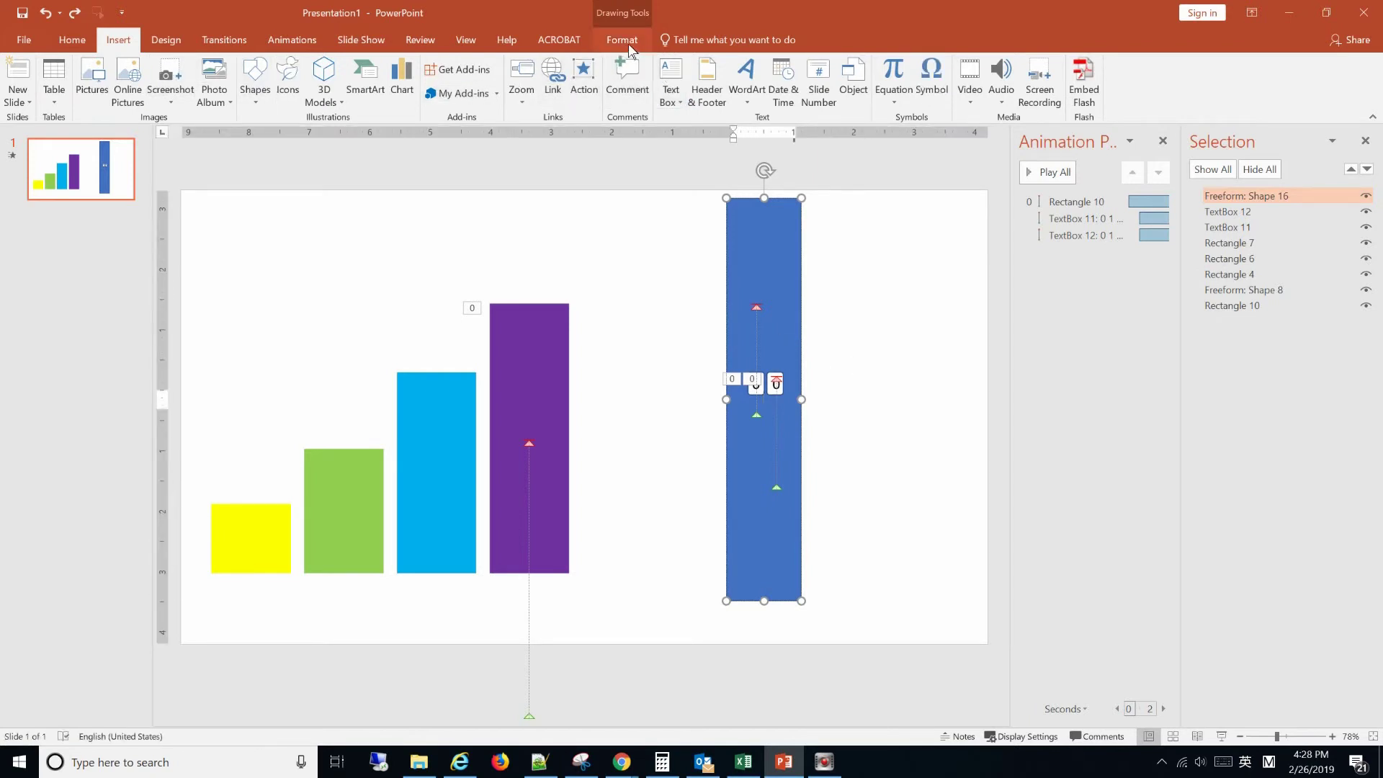
Add a white % text box right after the two digit frames
left_click(670, 100)
left_click(697, 121)
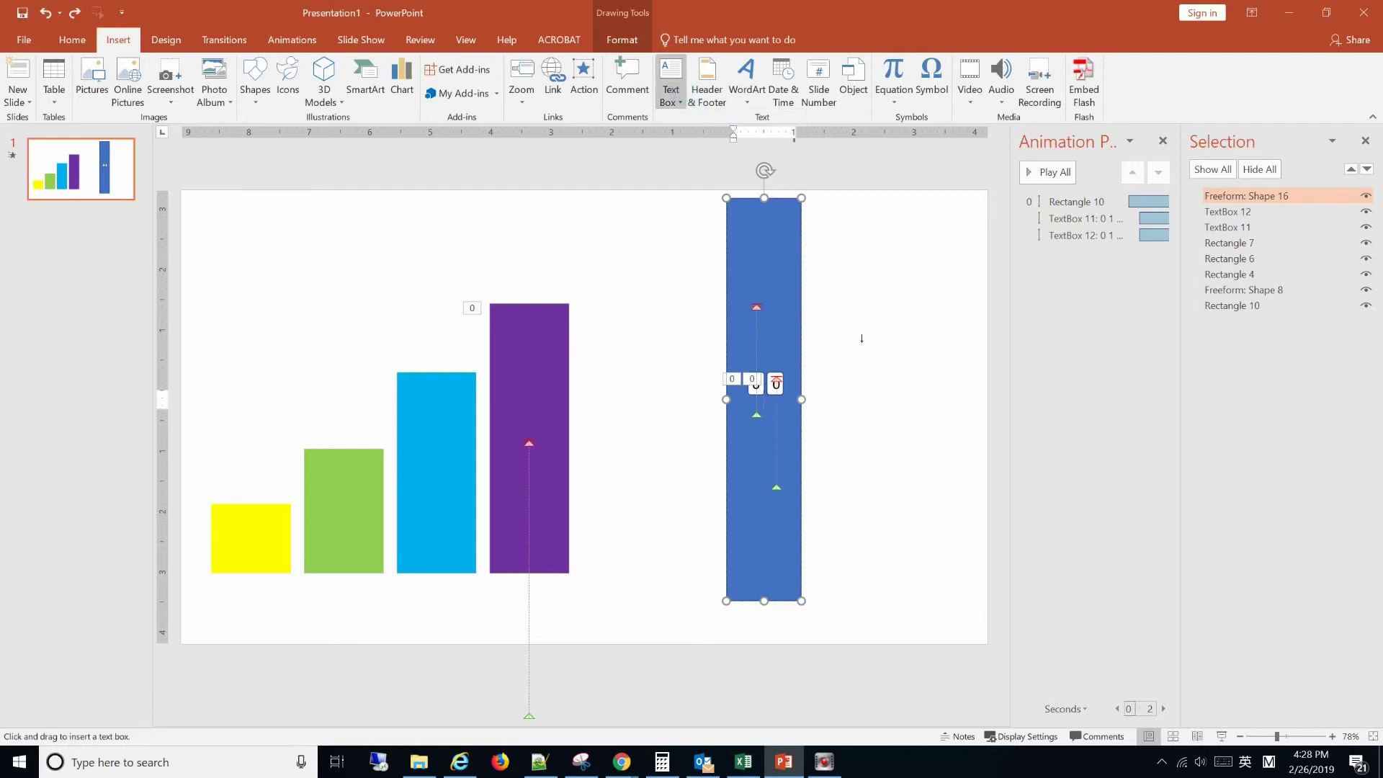
left_click(860, 339)
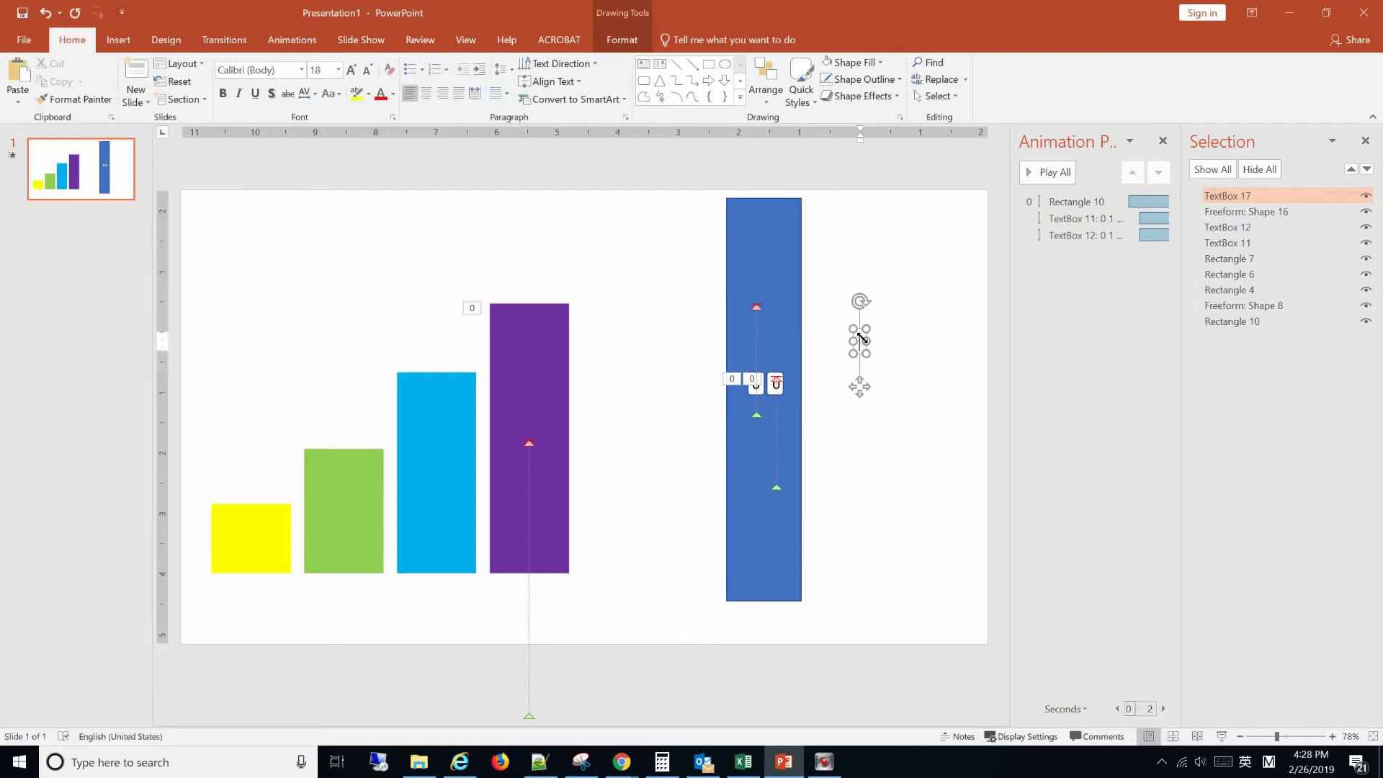
type("%")
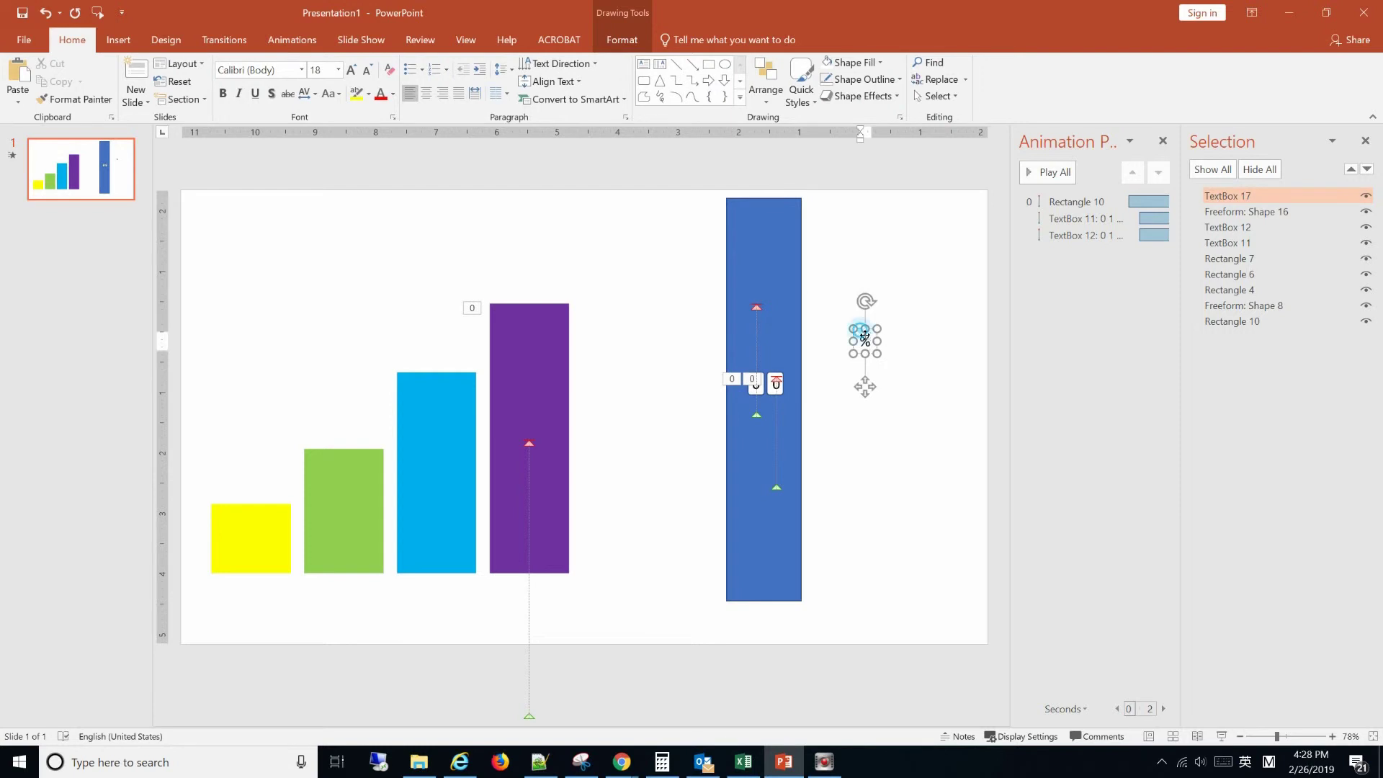
left_click_drag(865, 339, 793, 379)
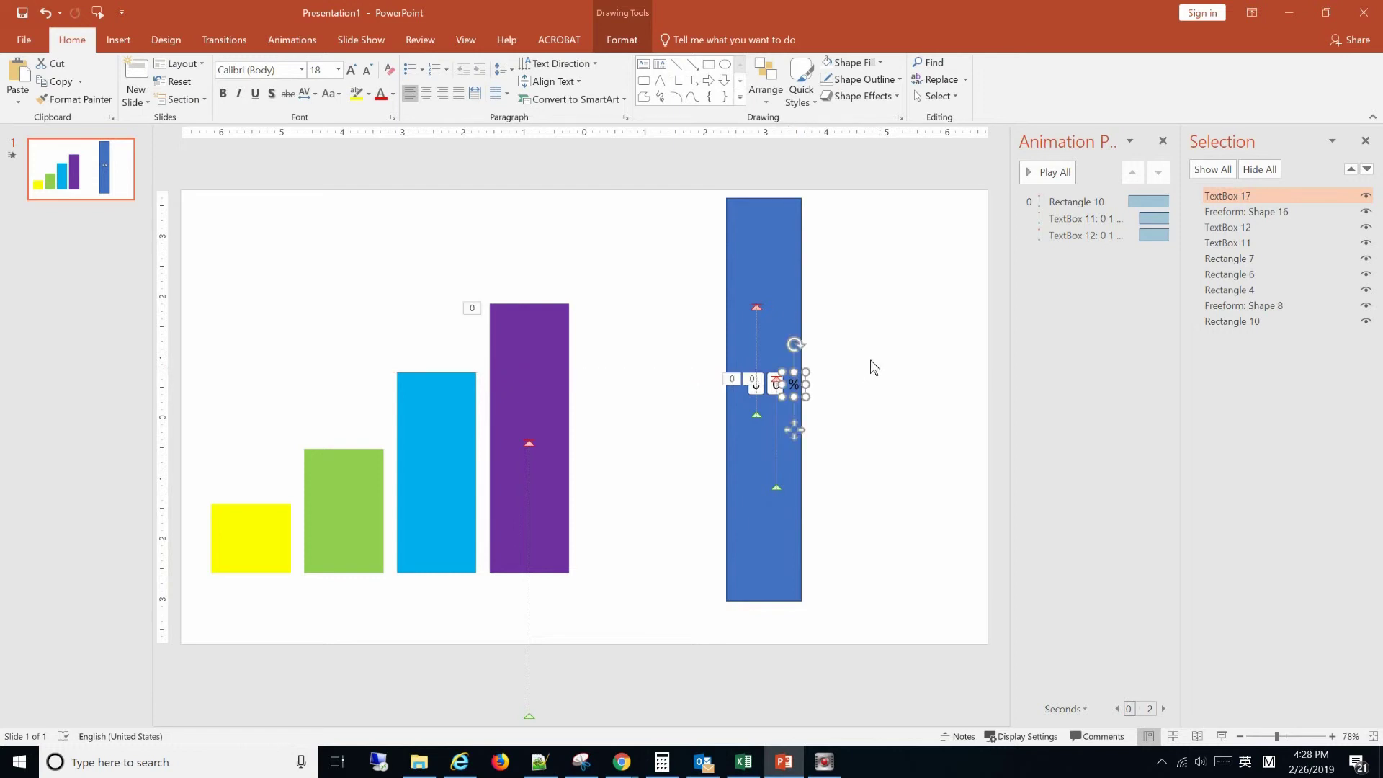
left_click(393, 93)
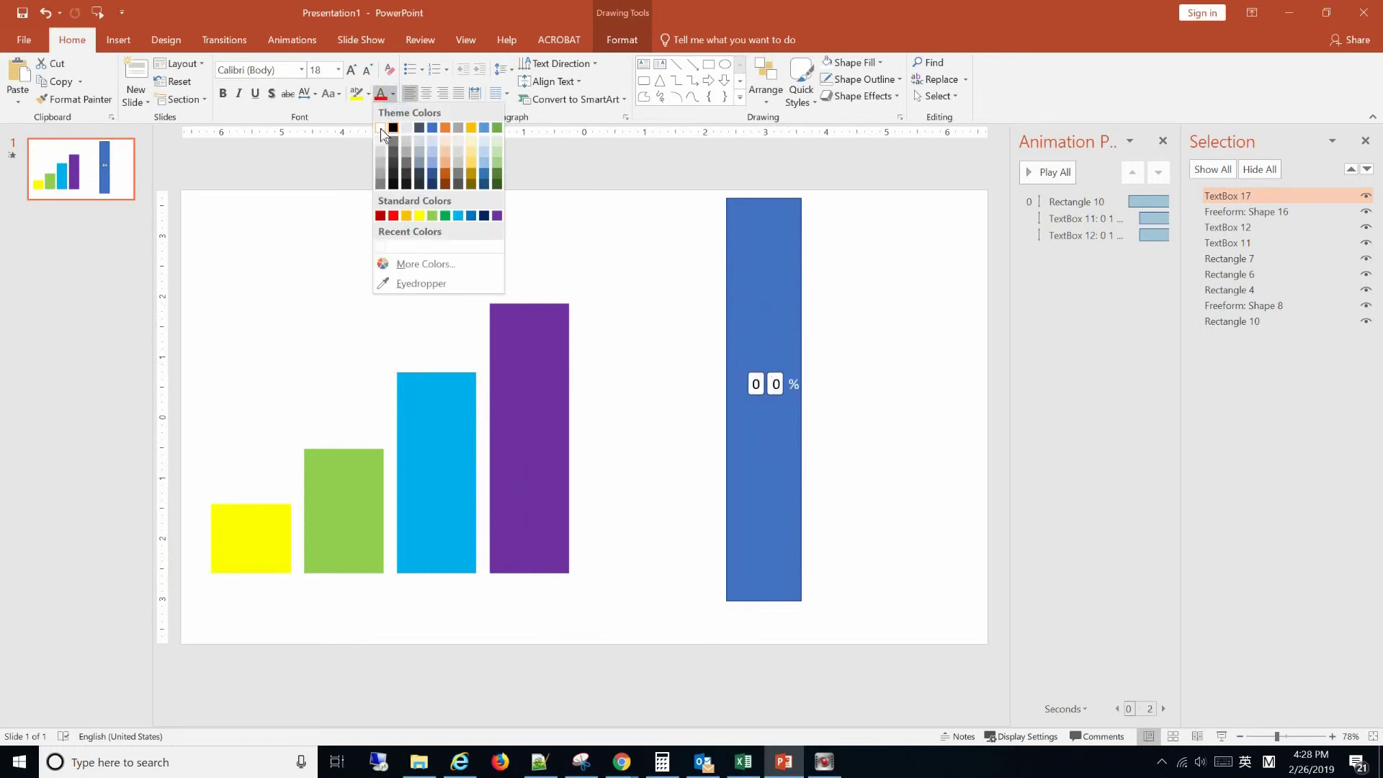
left_click(381, 128)
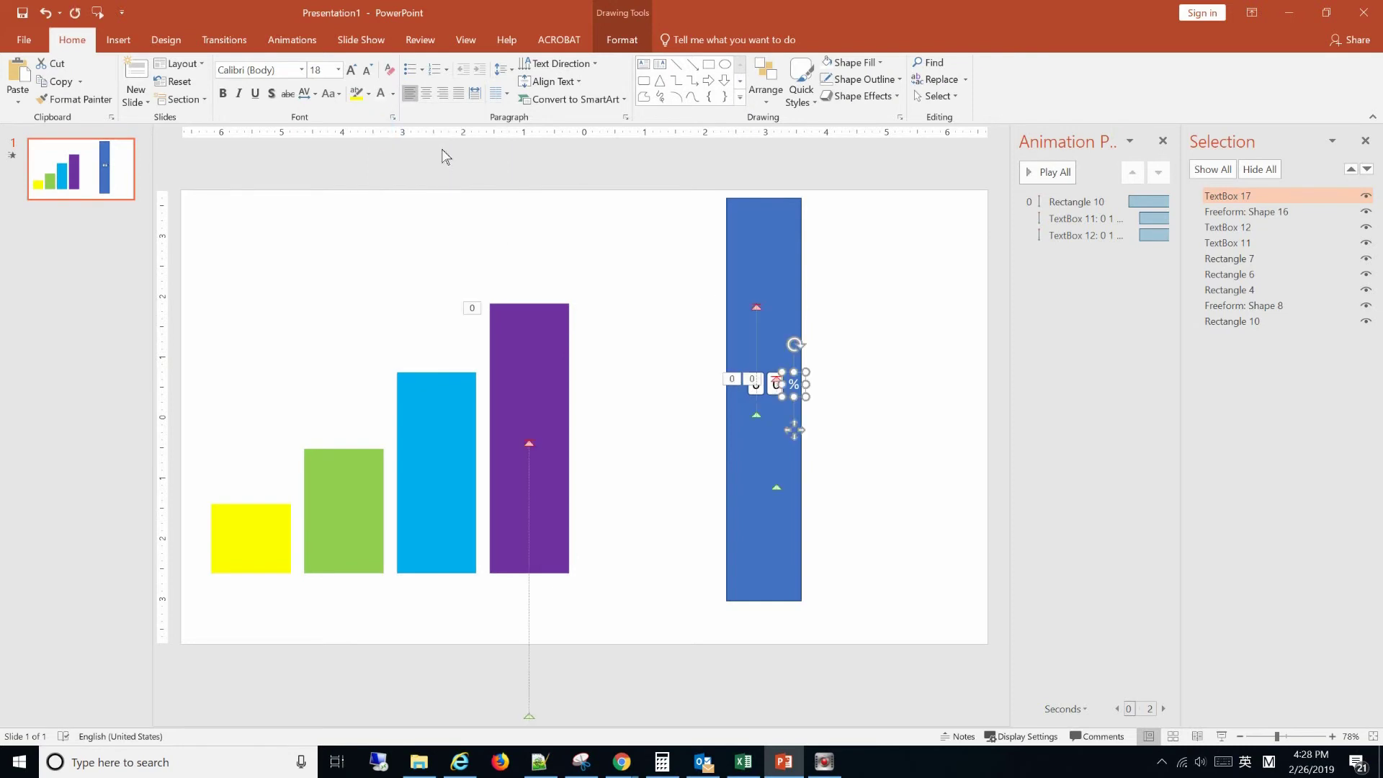
left_click(880, 382)
left_click(802, 558)
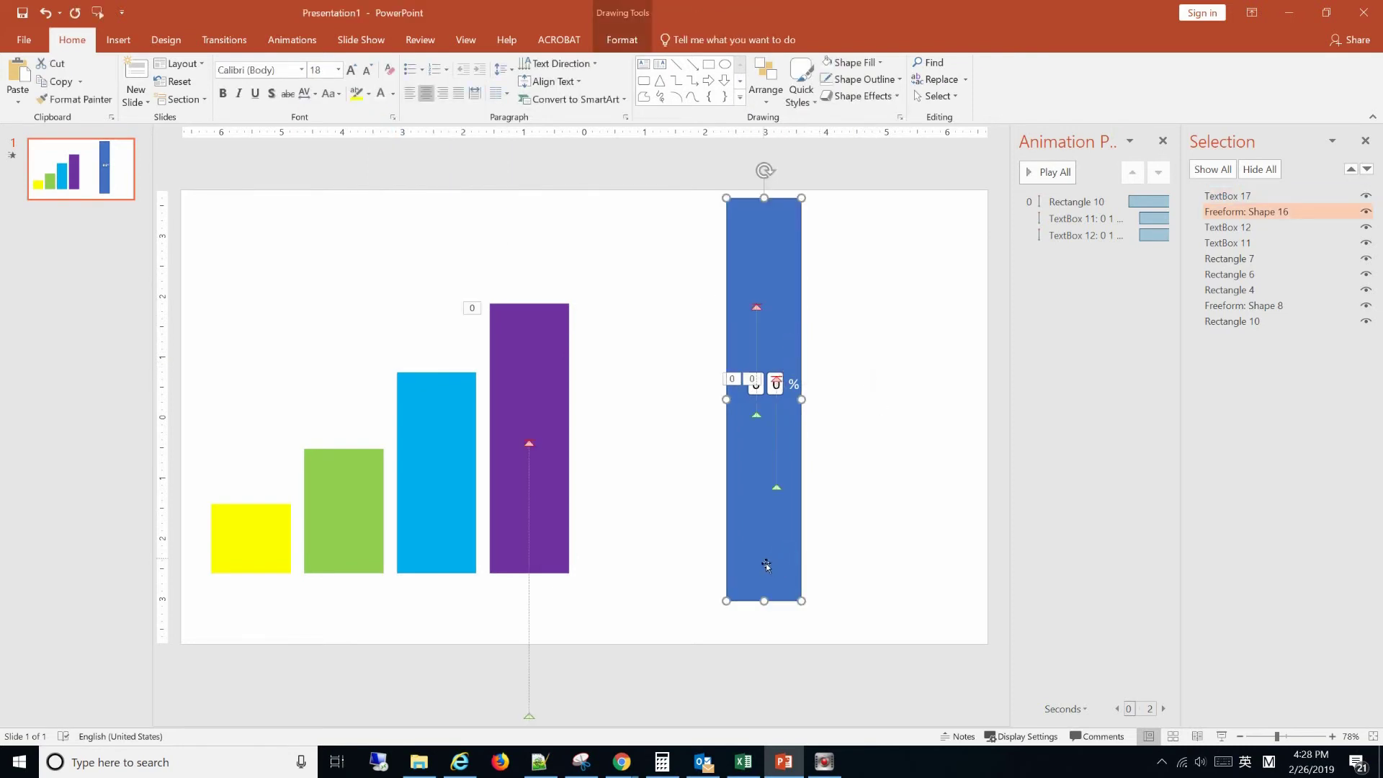
Nudge the blue panel slightly, then select it with the % sign and the digit columns
left_click_drag(762, 565, 763, 566)
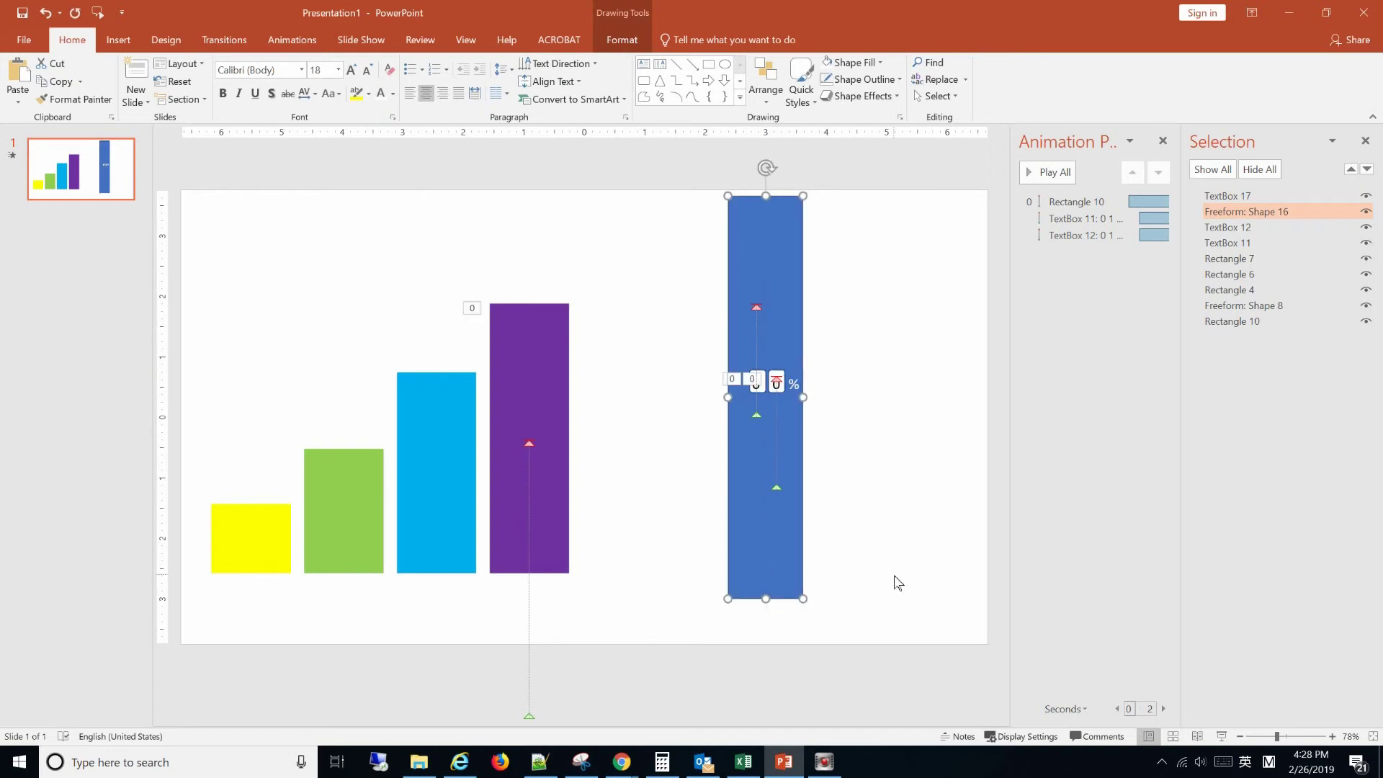
left_click(877, 546)
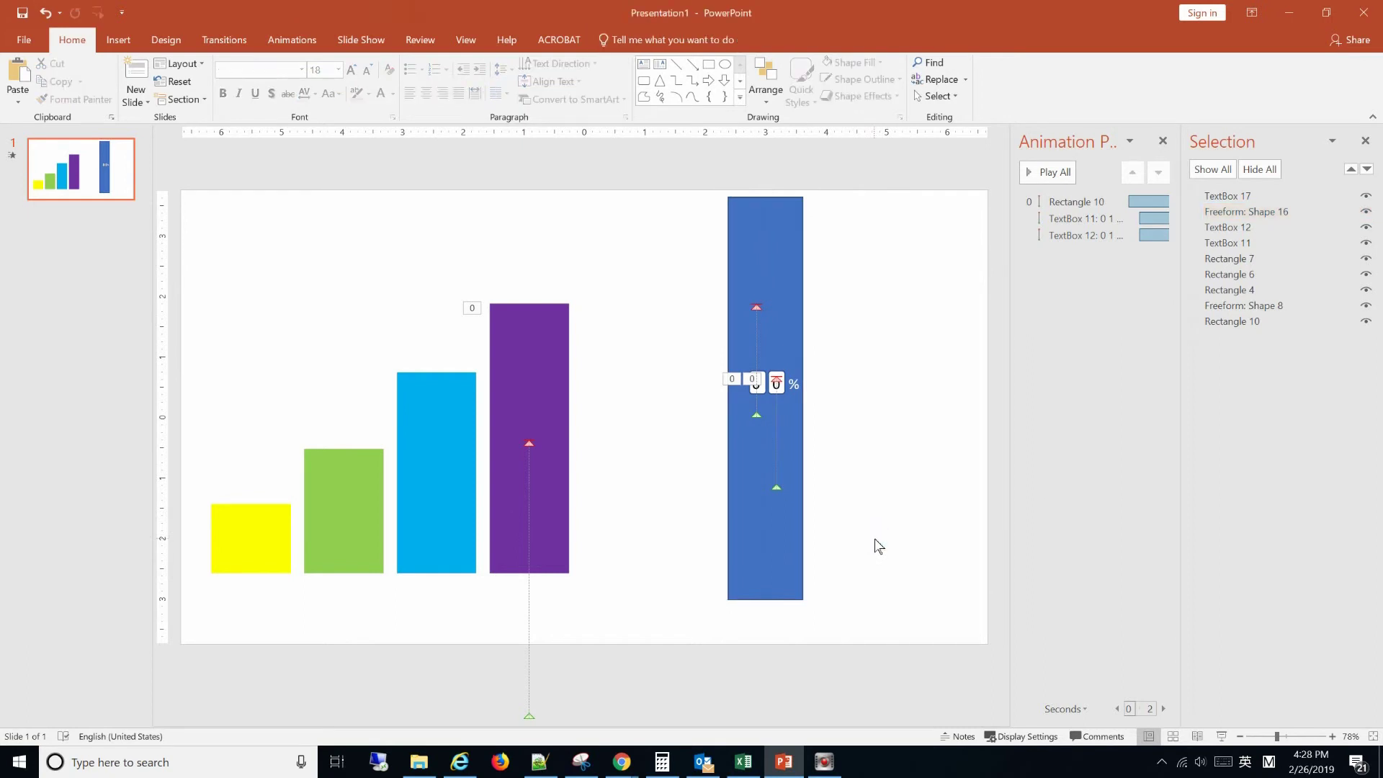
left_click(1251, 195)
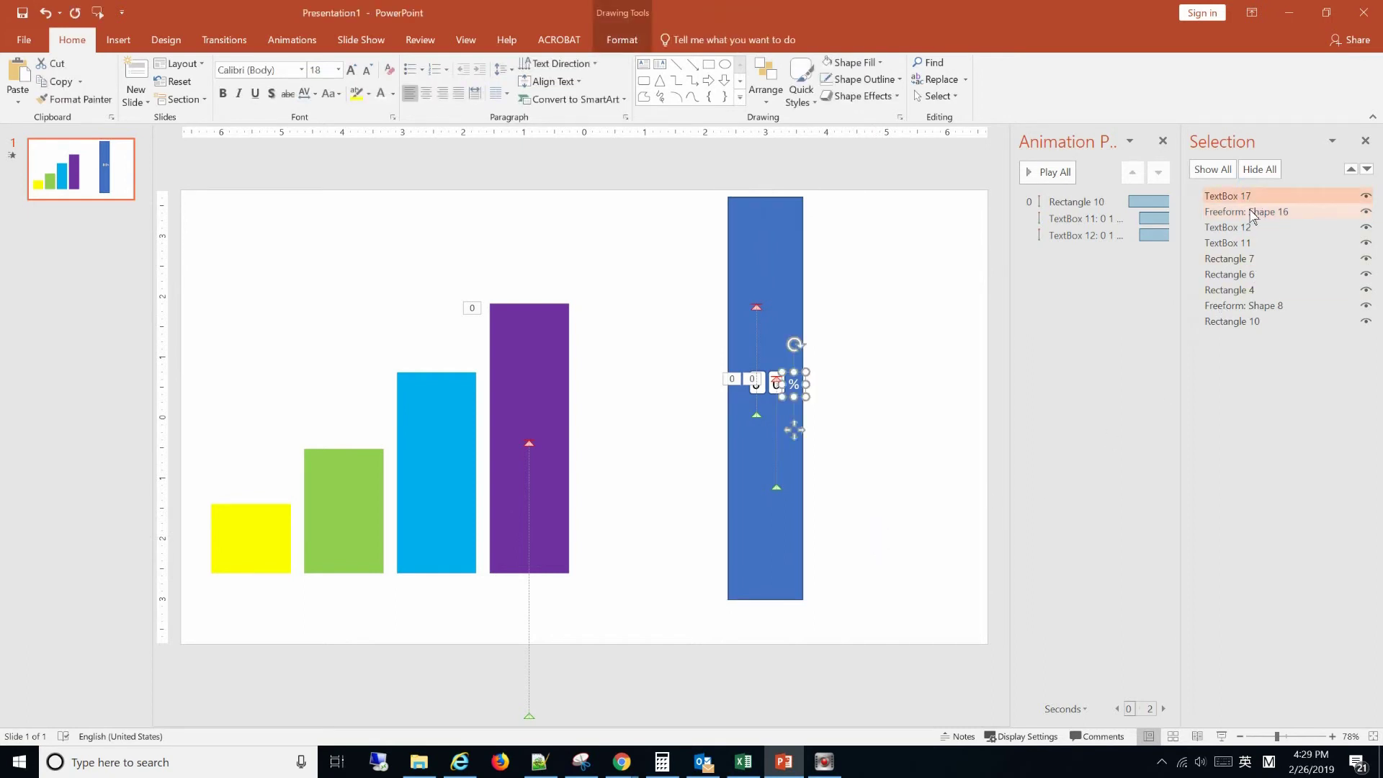
left_click(1253, 212, "ctrl")
left_click(1244, 227, "ctrl")
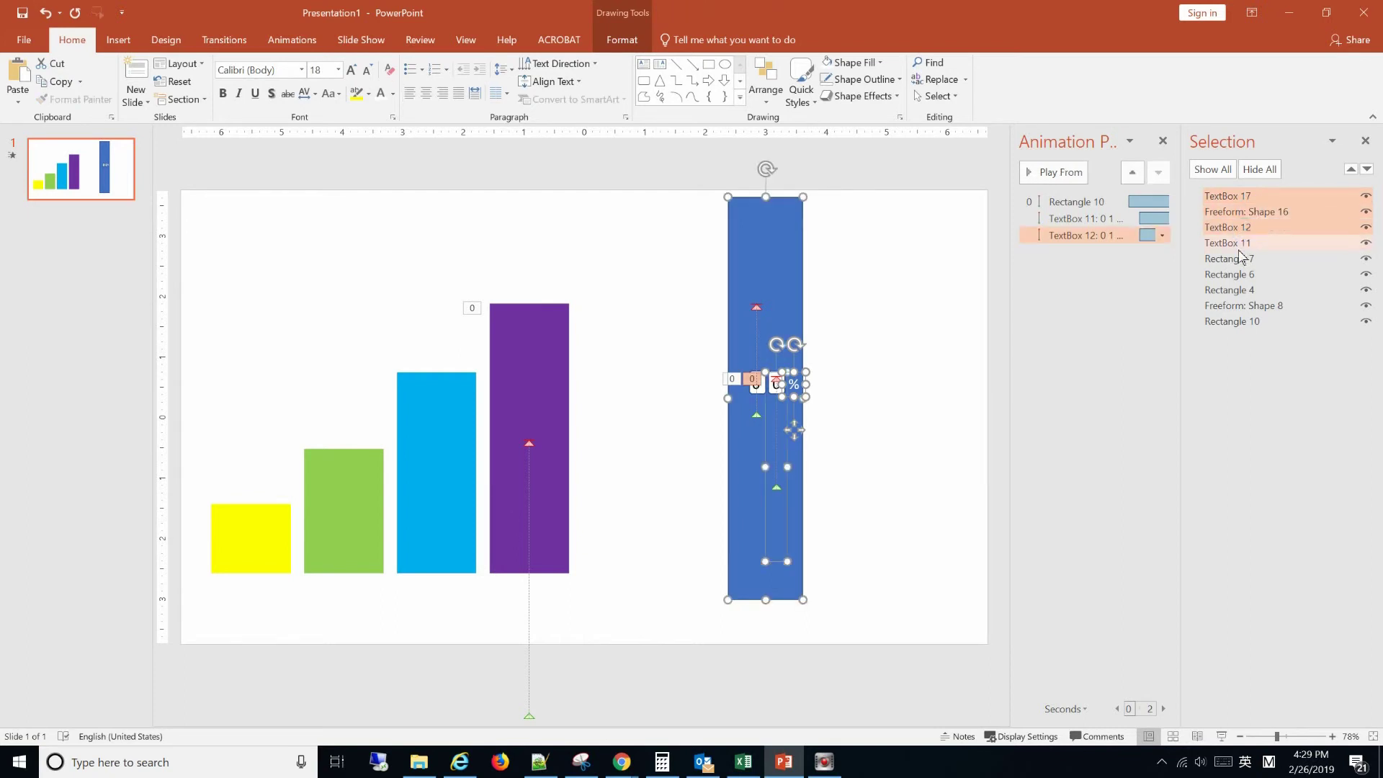
left_click(1240, 258, "ctrl")
Move the whole counter group next to the purple bar
left_click(1241, 243, "ctrl")
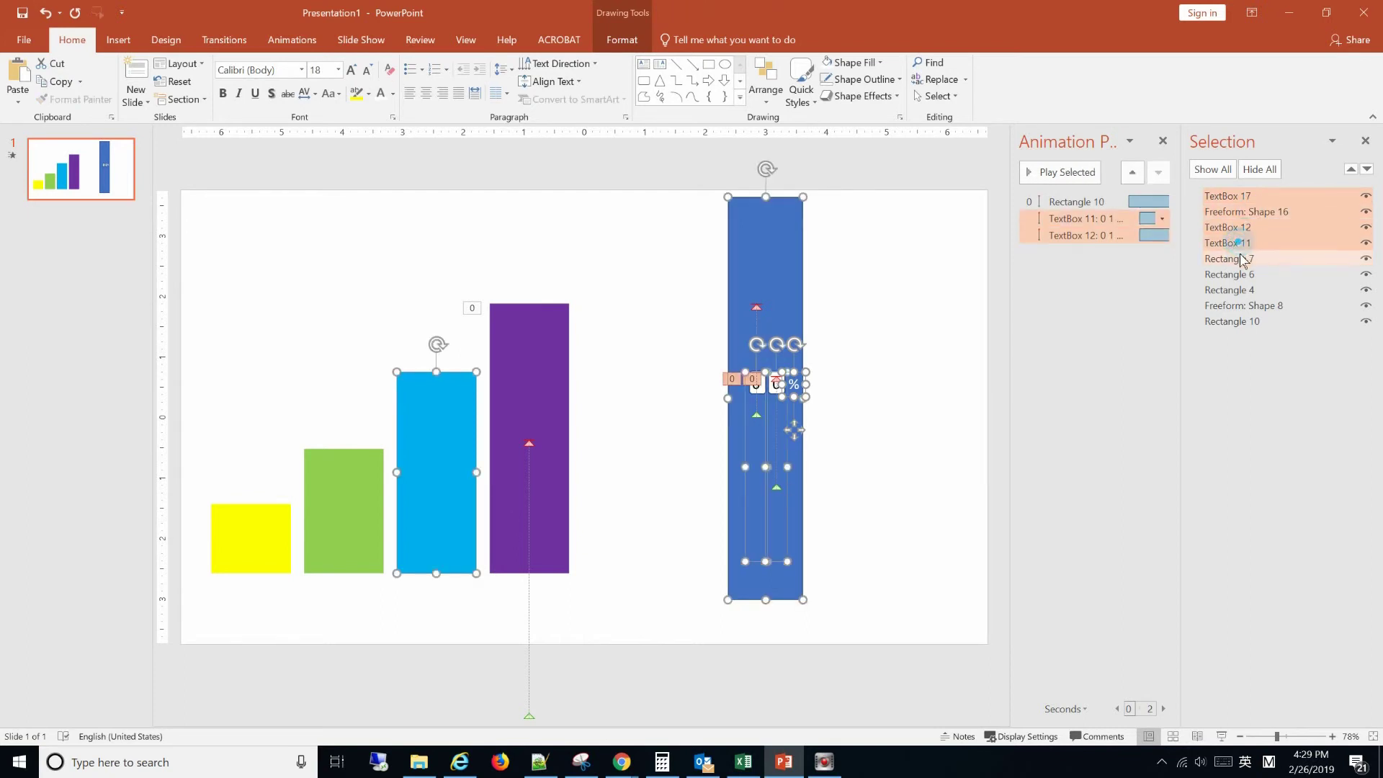
left_click(1240, 258, "ctrl")
left_click_drag(784, 290, 630, 330)
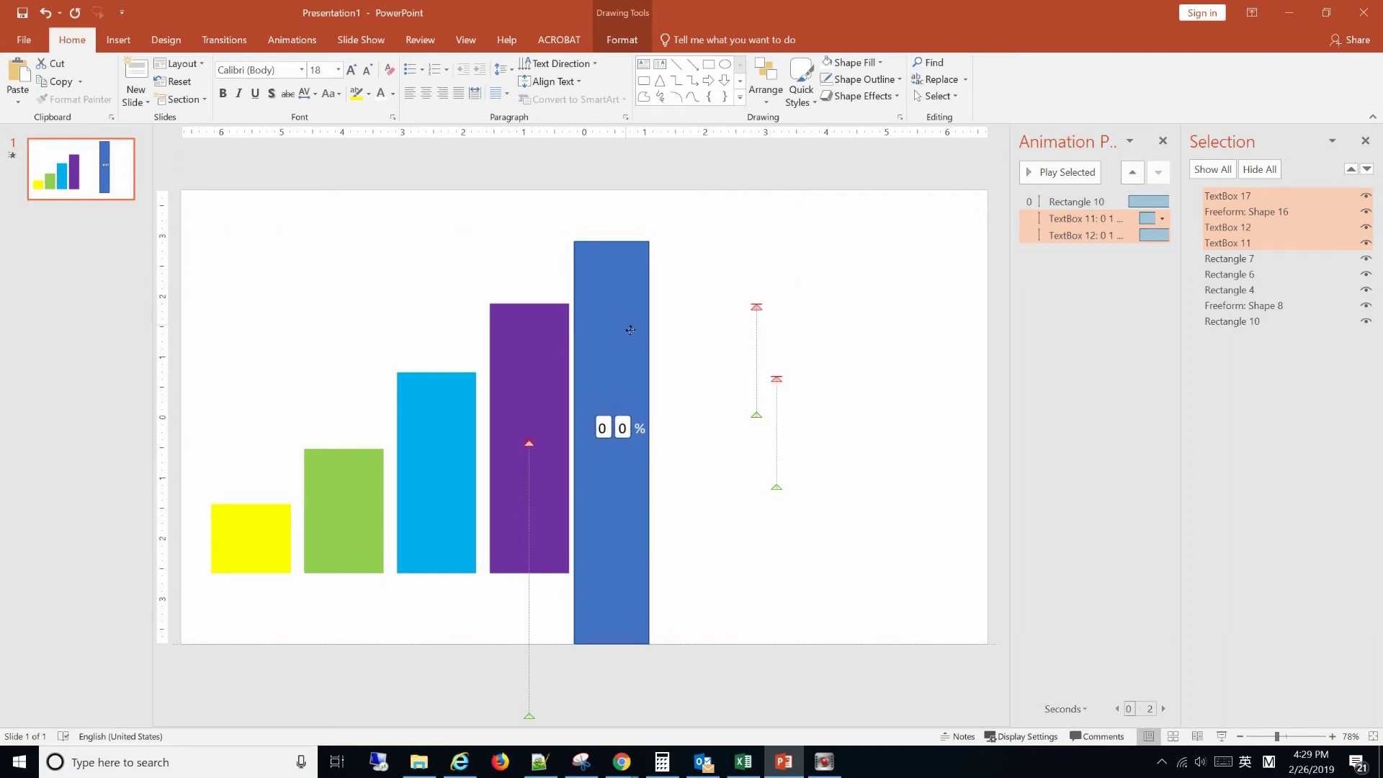
left_click(857, 367)
Set the blue panel to No Fill so the digit columns show through
left_click(622, 309)
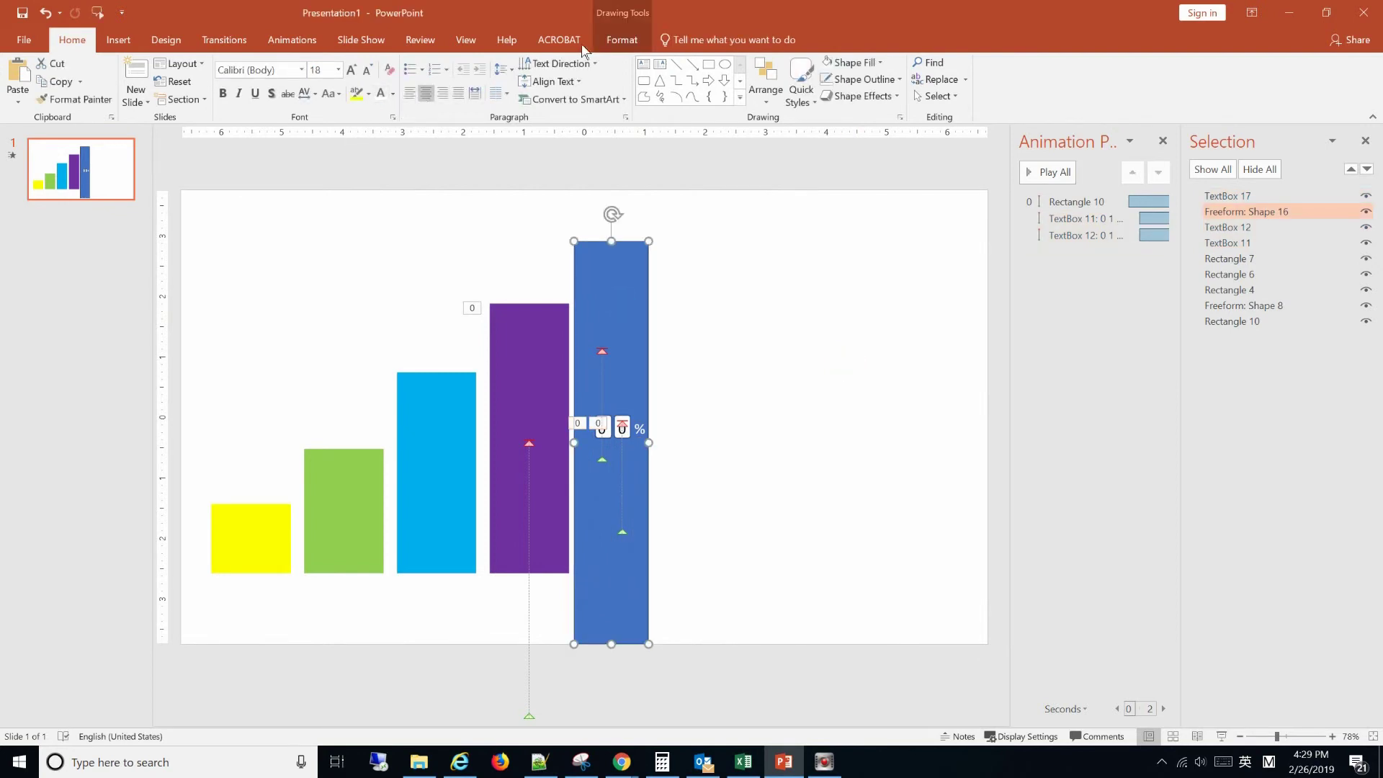
left_click(618, 43)
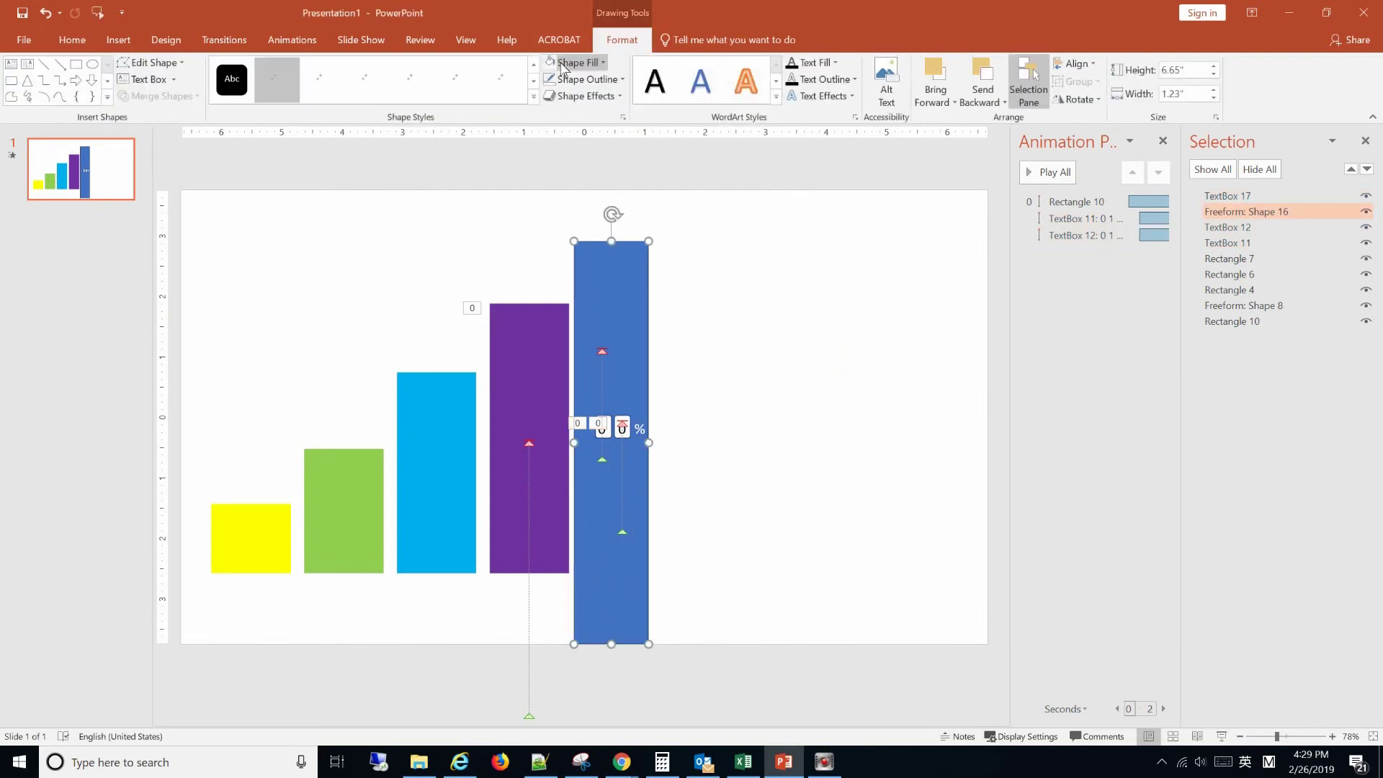
left_click(603, 63)
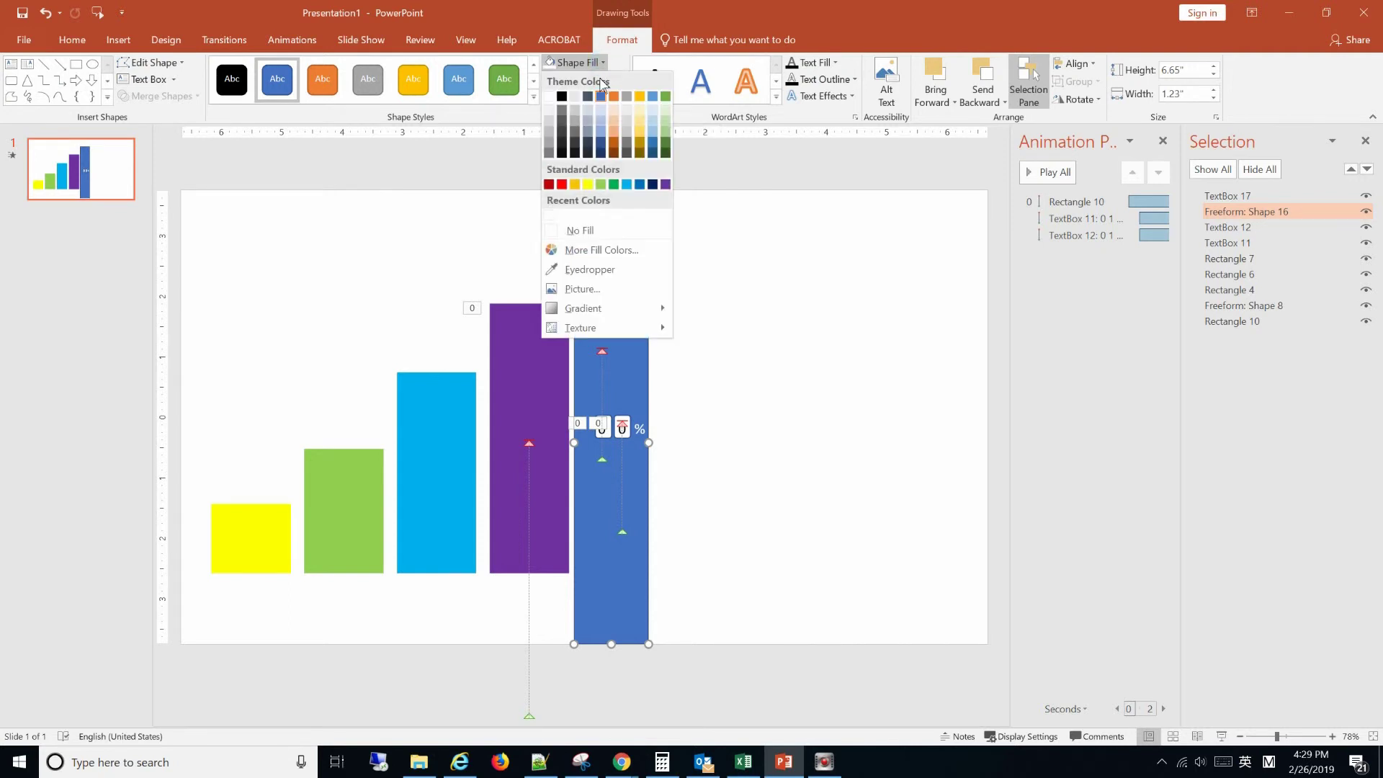
left_click(589, 270)
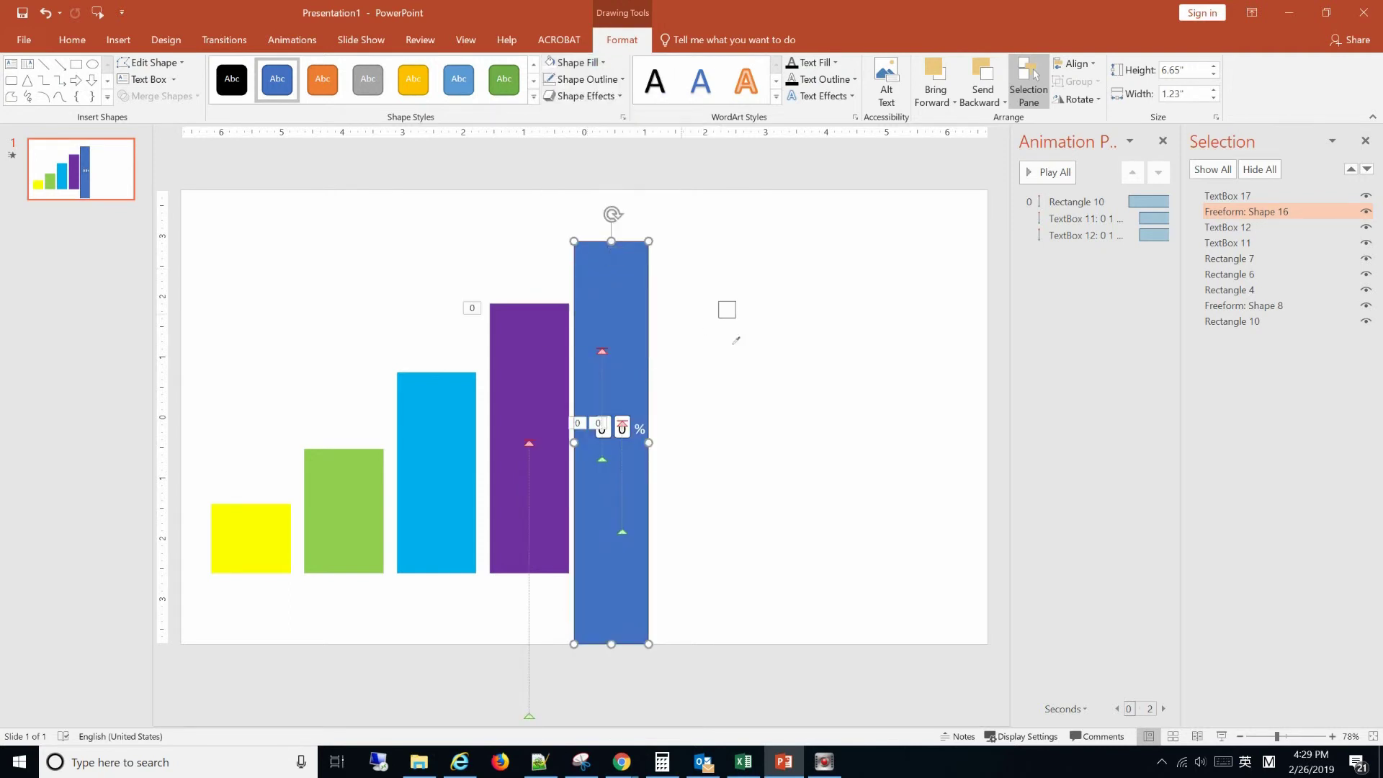
left_click(743, 324)
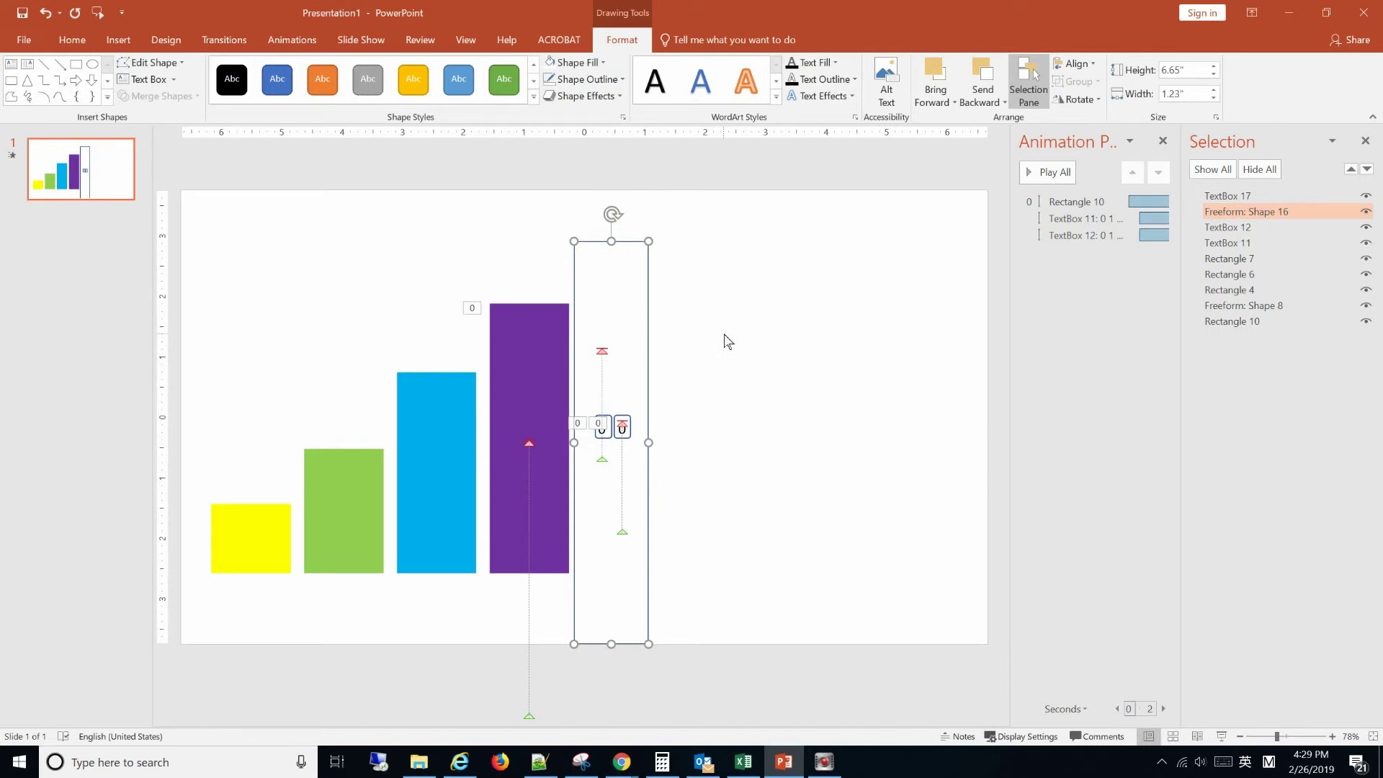
left_click(603, 64)
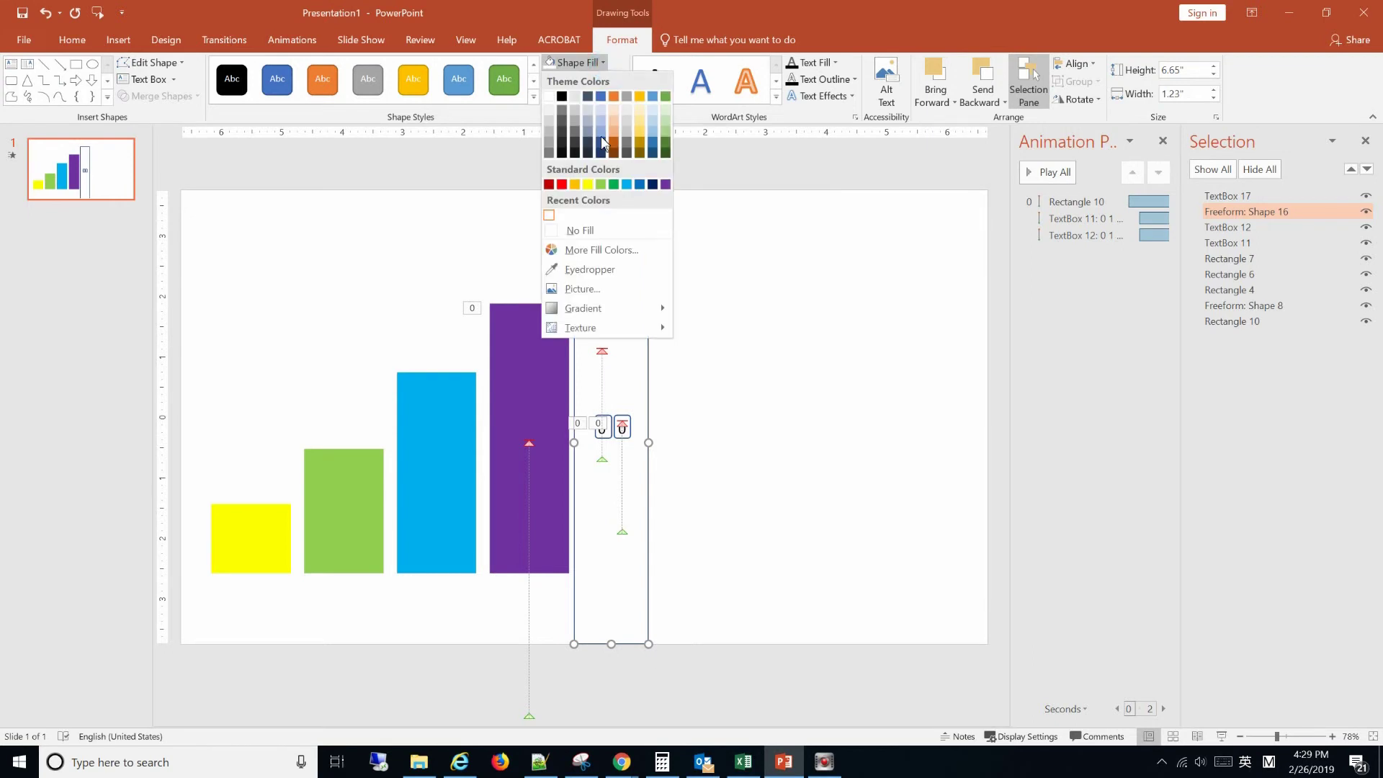
left_click(607, 235)
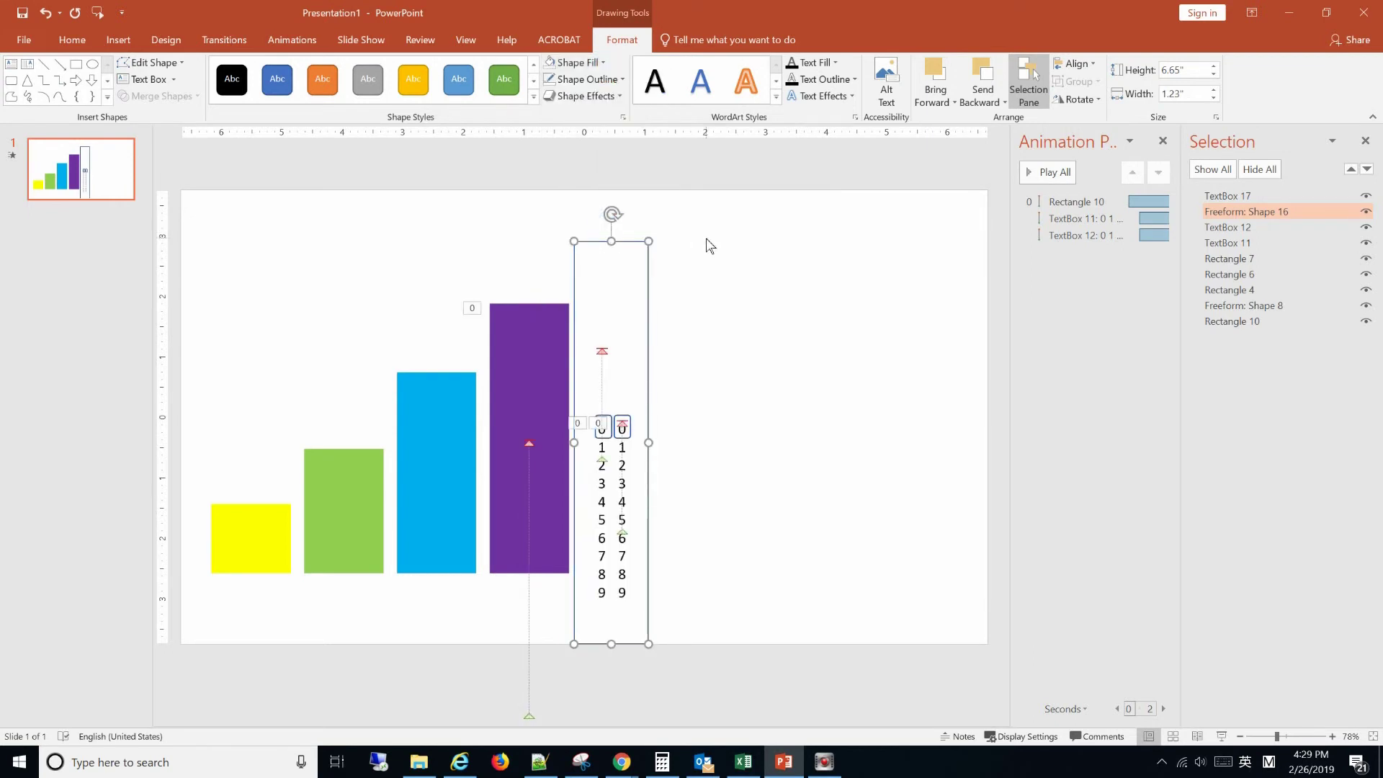
Give the panel a black outline and zoom in on the slide
left_click(598, 79)
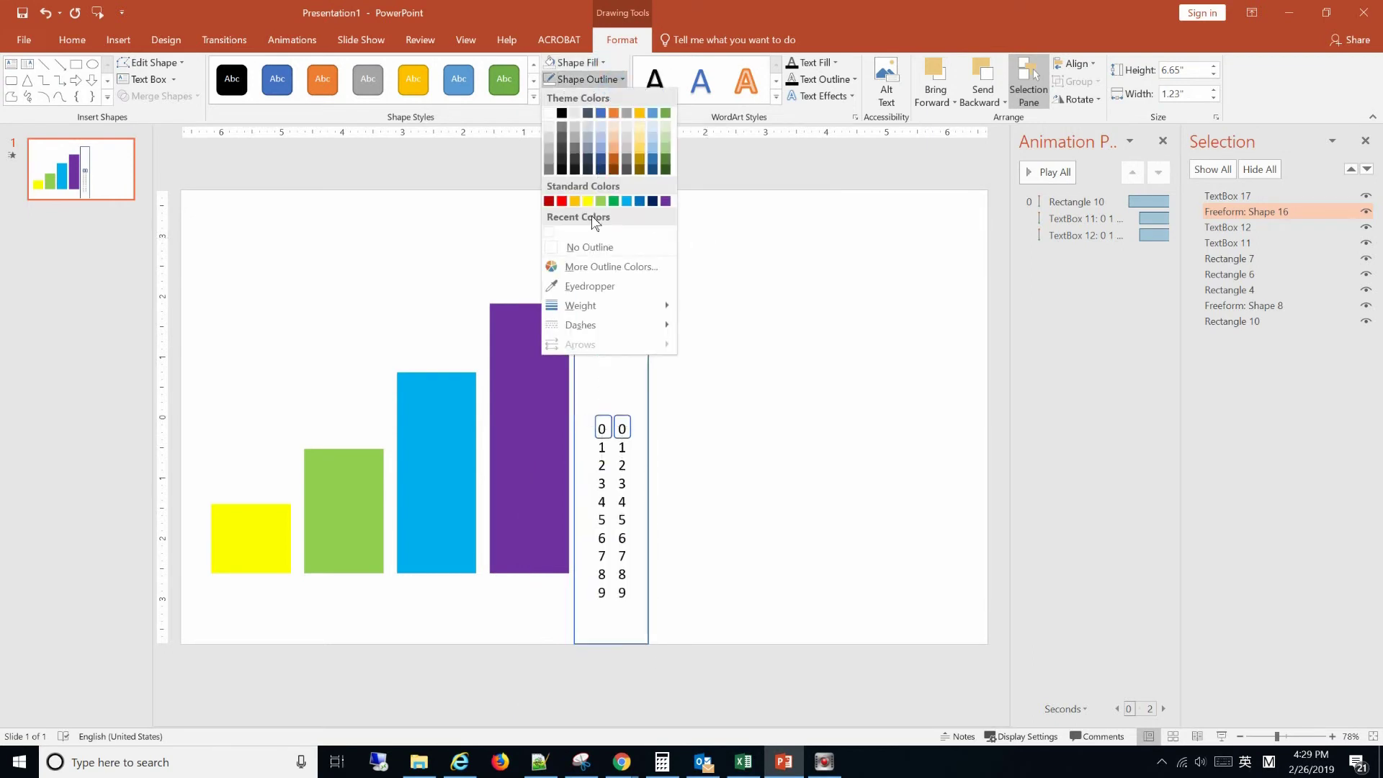
left_click(594, 249)
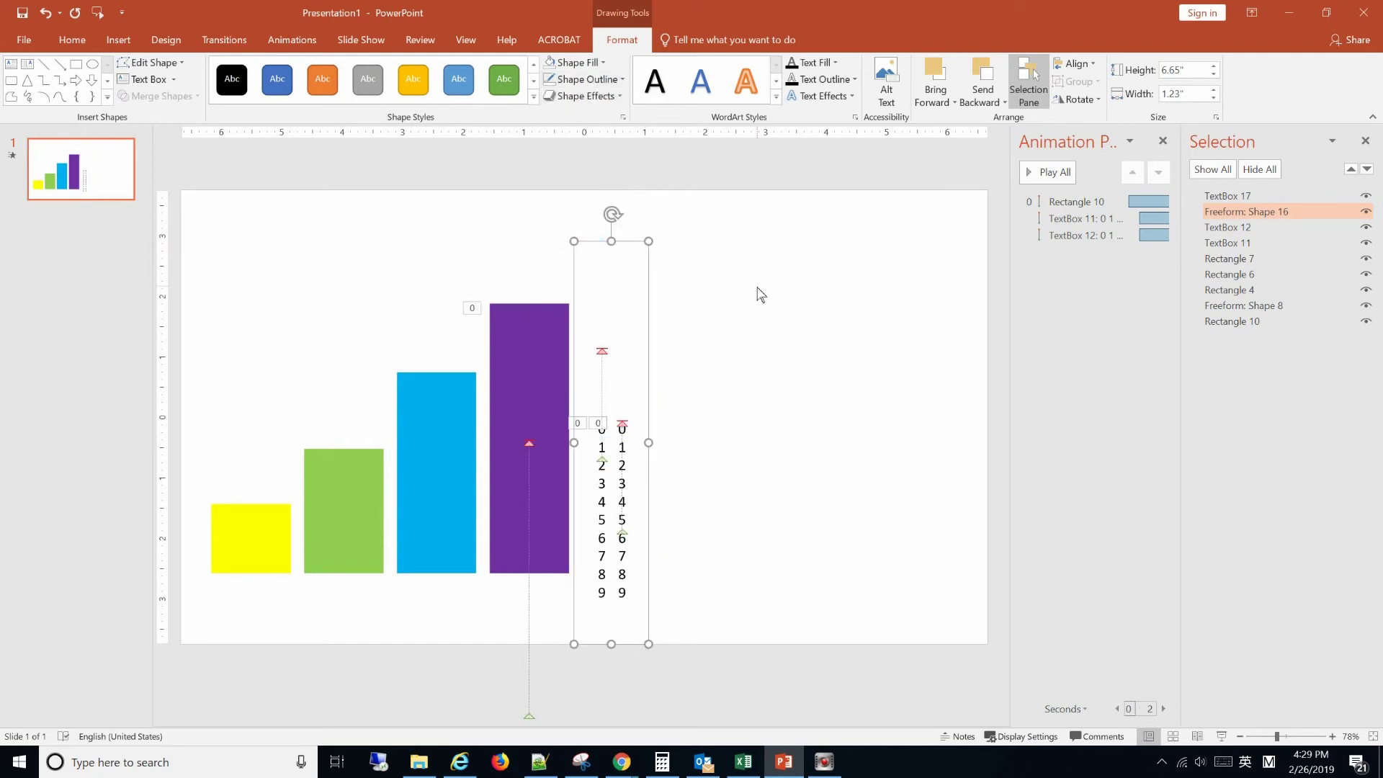
left_click(621, 79)
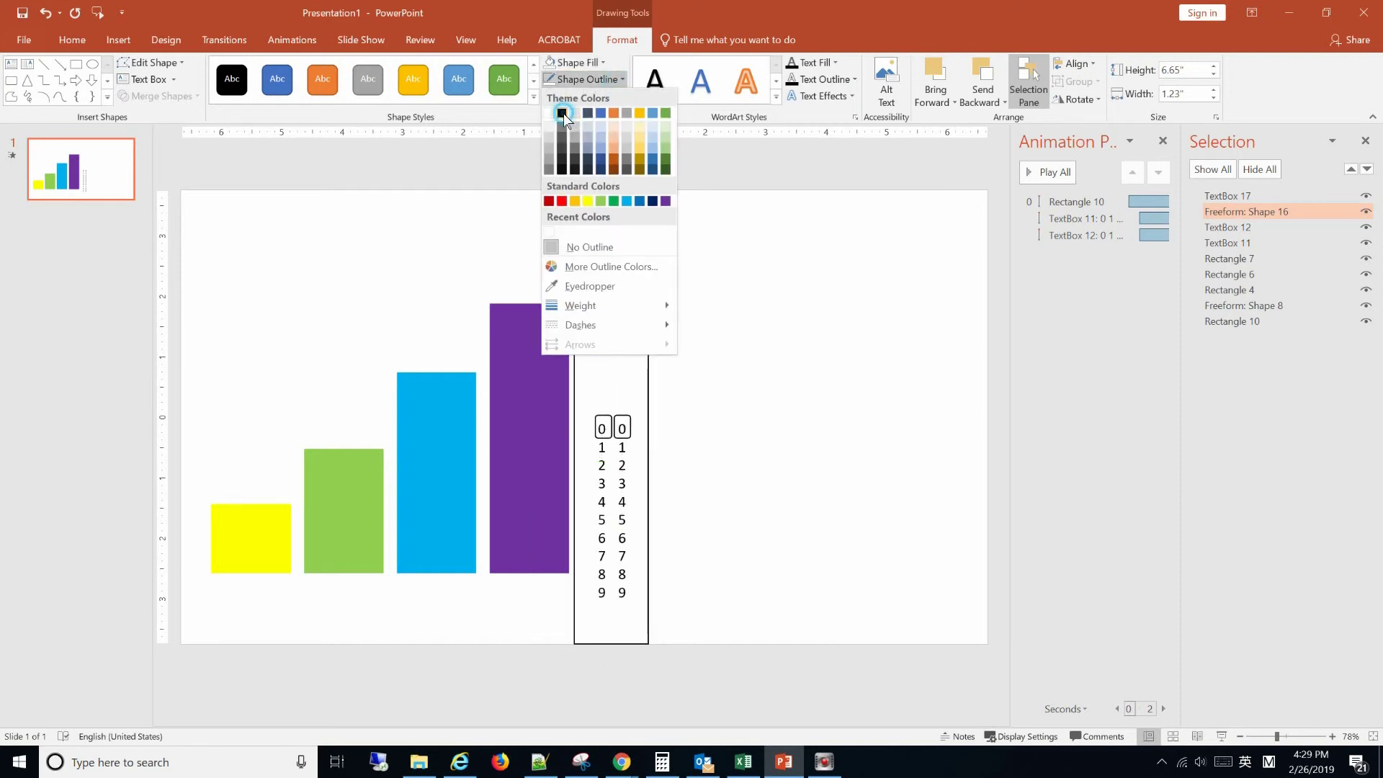
left_click(566, 112)
left_click(730, 214)
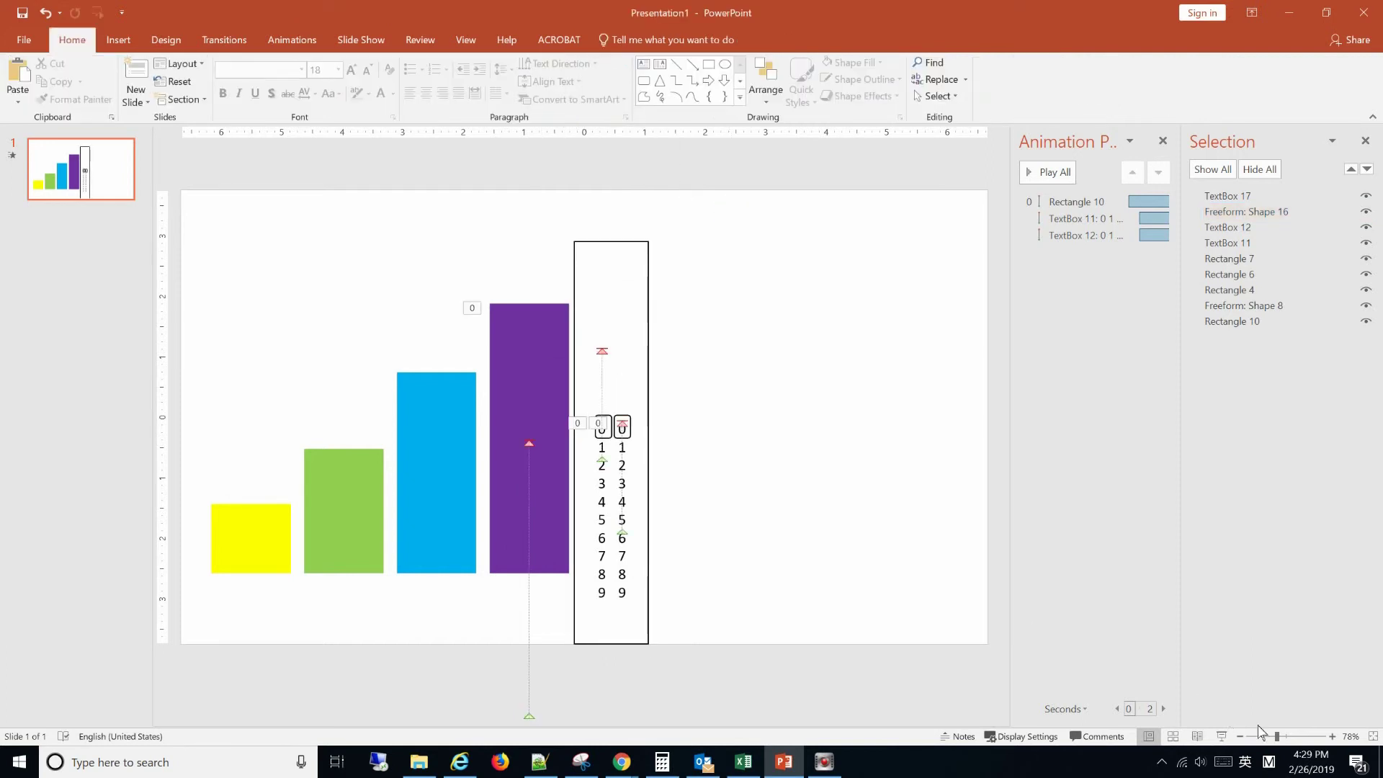
left_click(1294, 736)
Zoom in on the digit frames and draw blue rounded rectangles over the two top 0 digits
left_click_drag(1295, 736, 1307, 736)
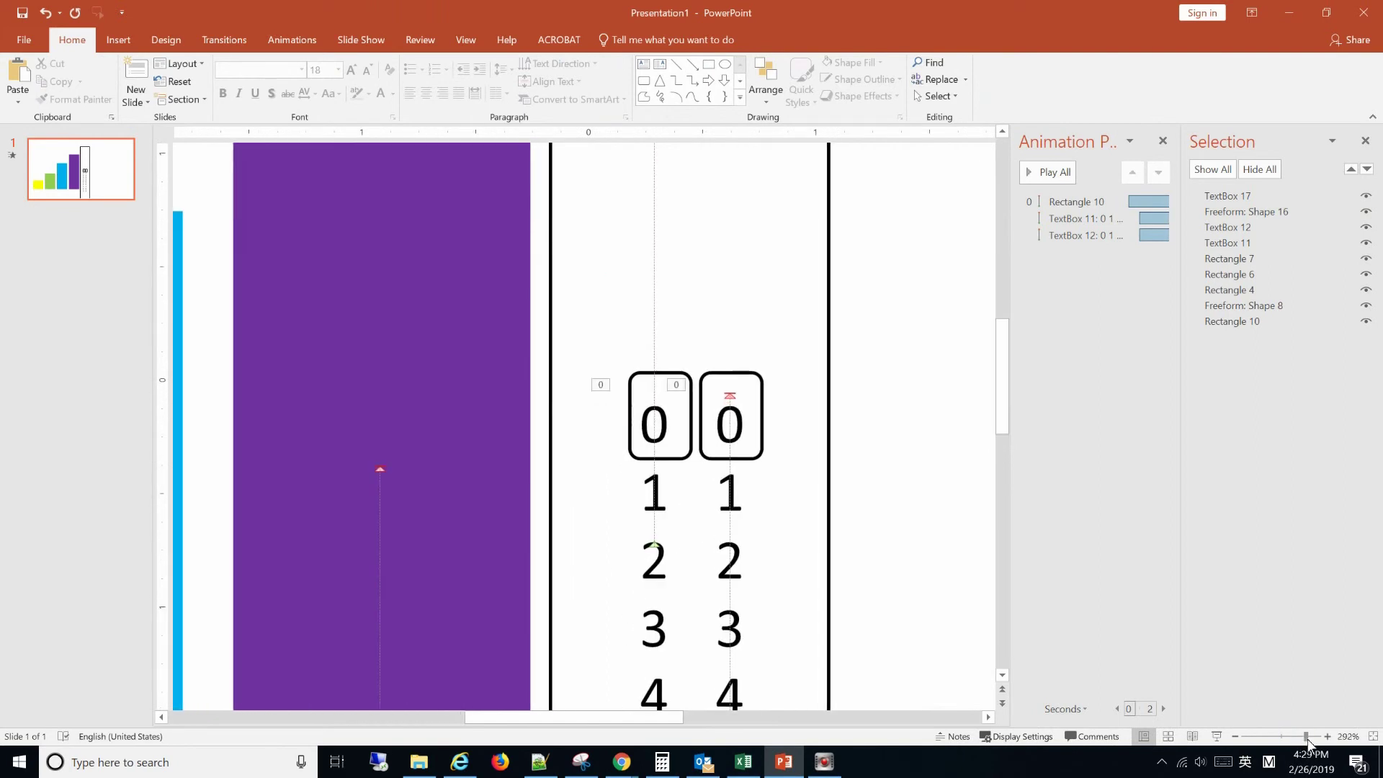
left_click(118, 39)
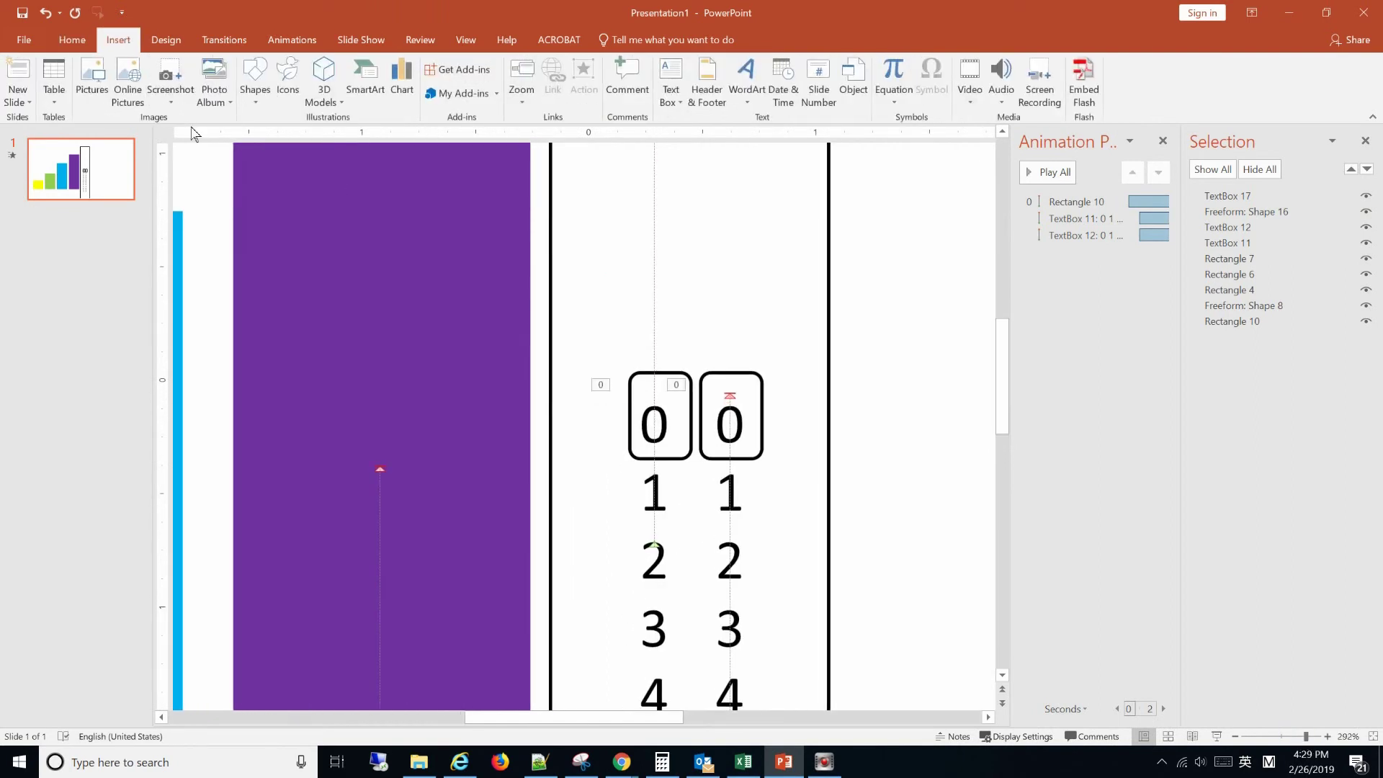
left_click(253, 101)
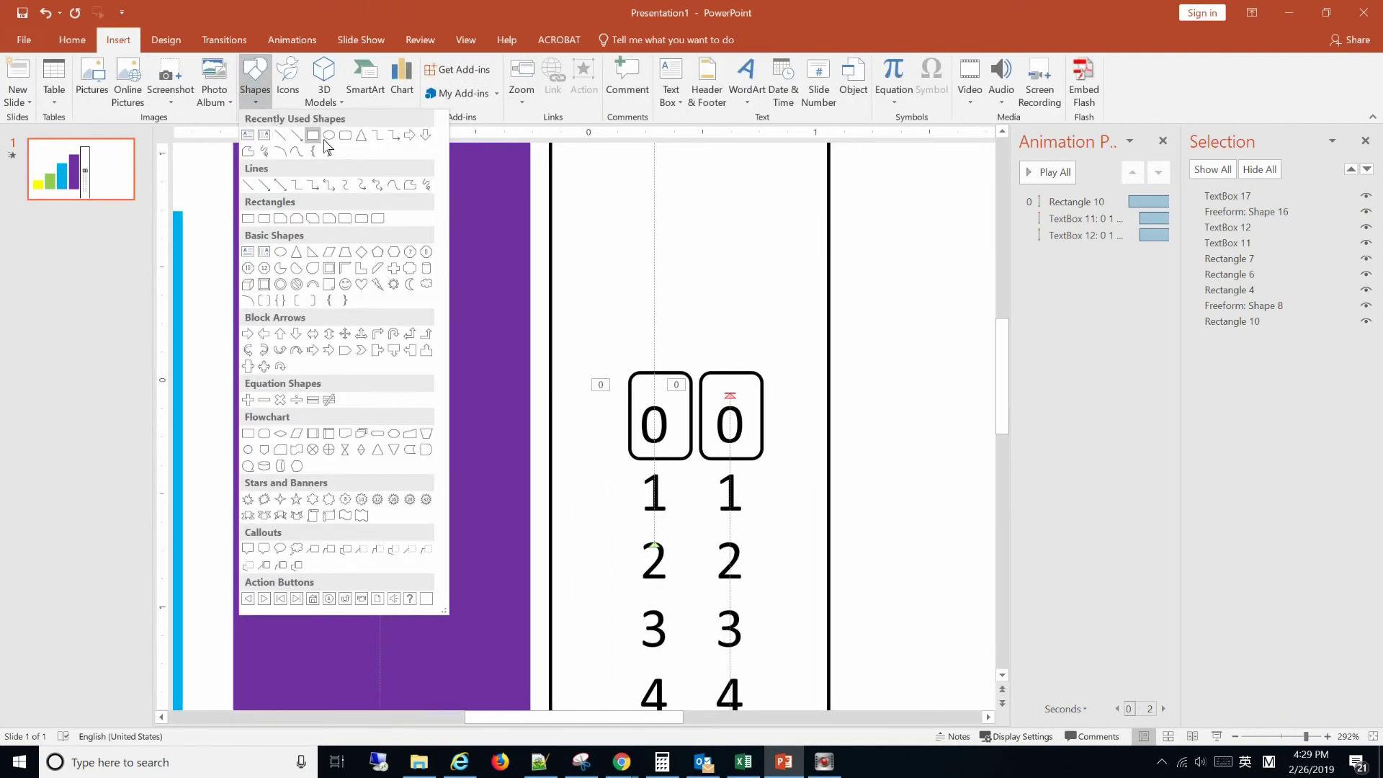
left_click(344, 143)
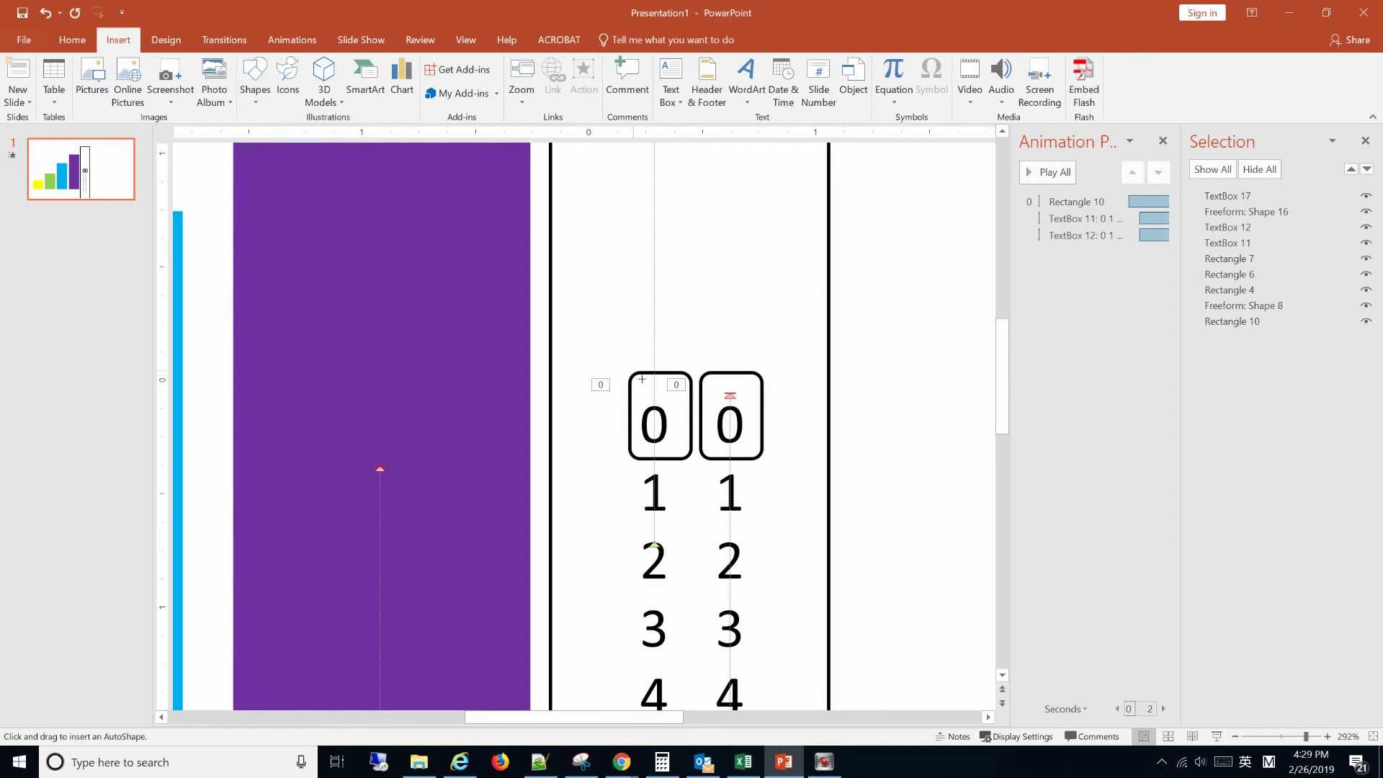
left_click_drag(630, 375, 690, 466)
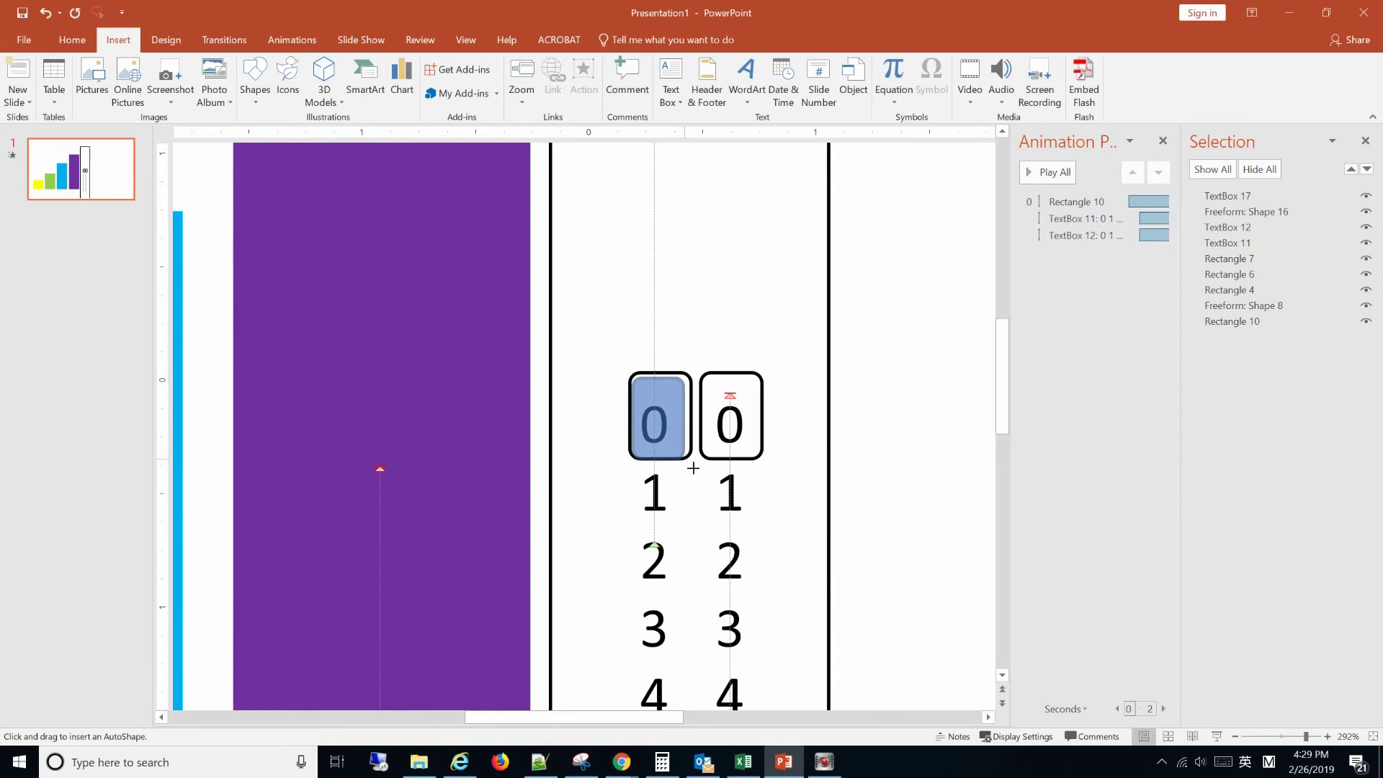
left_click_drag(692, 468, 695, 468)
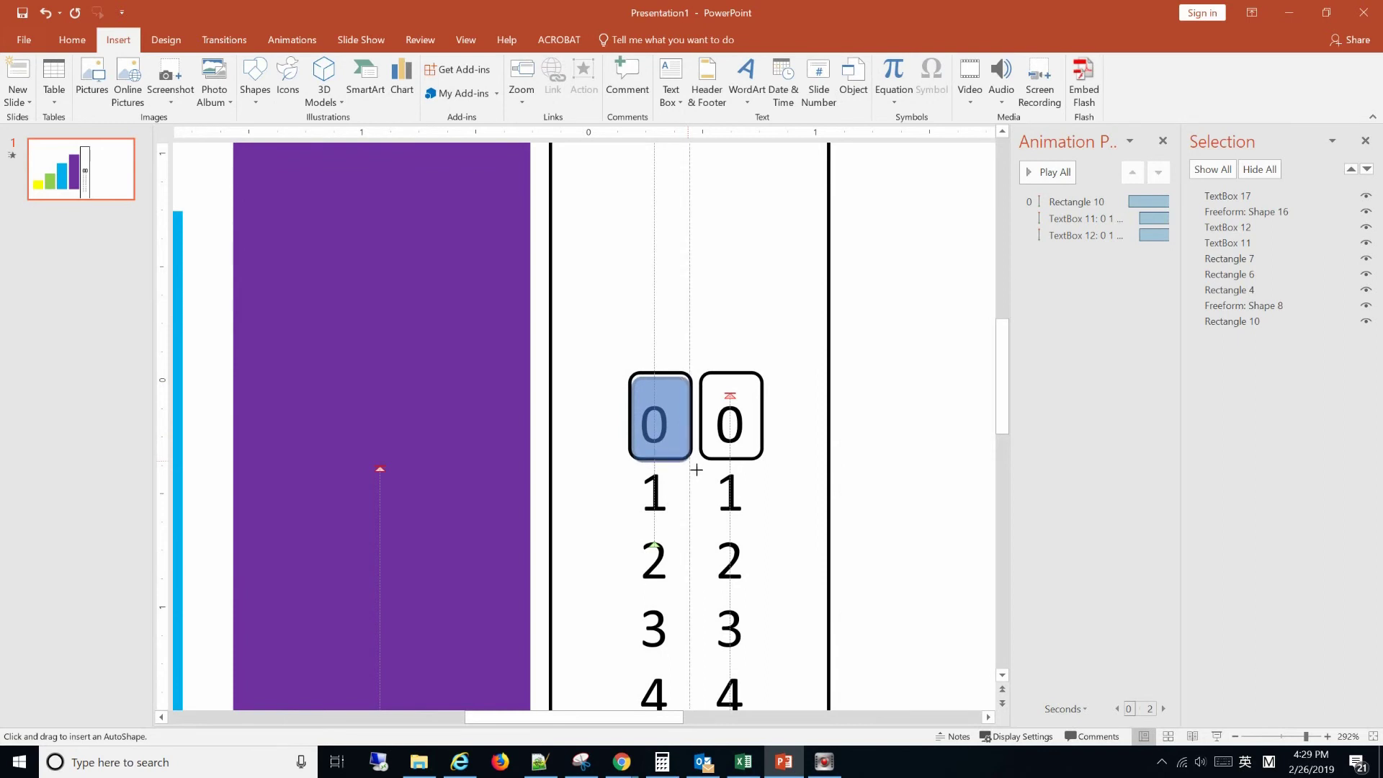
left_click_drag(696, 469, 743, 433)
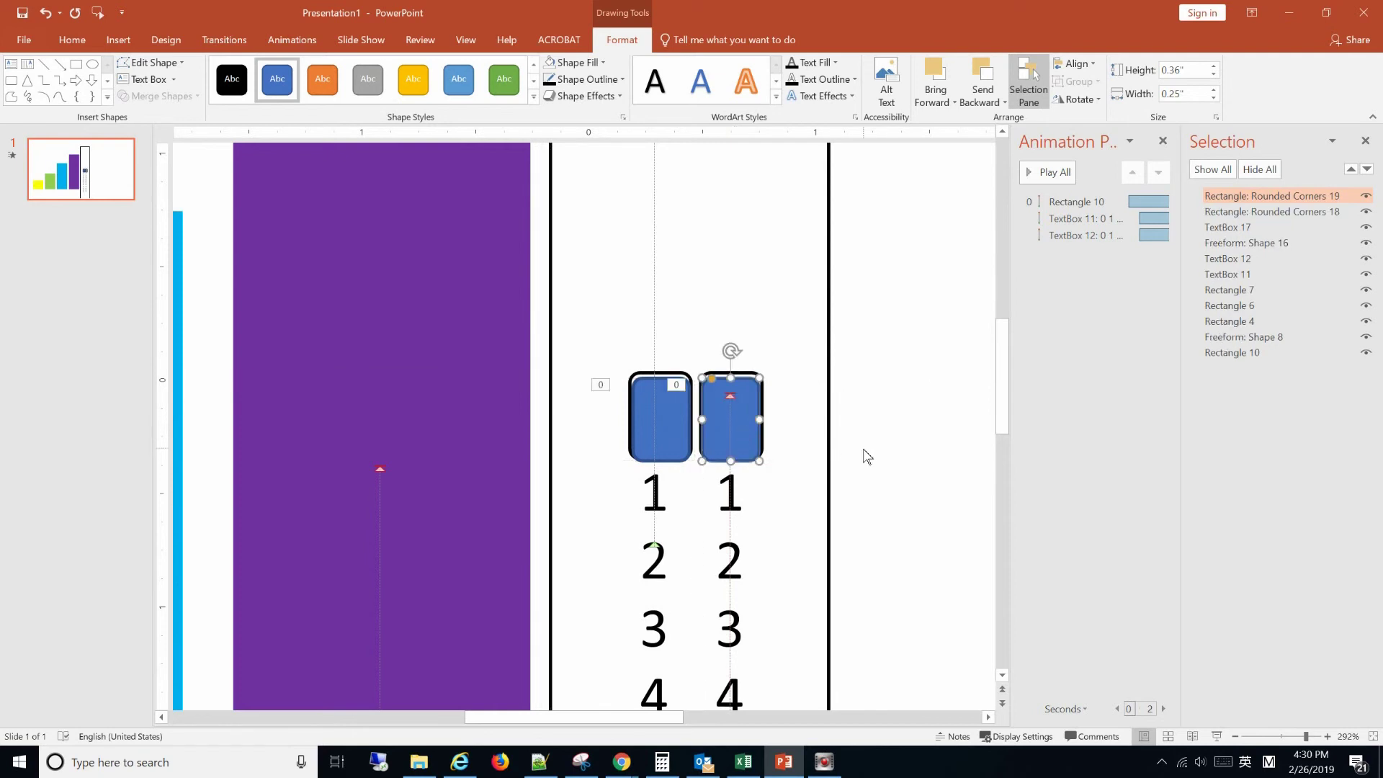
left_click(869, 456)
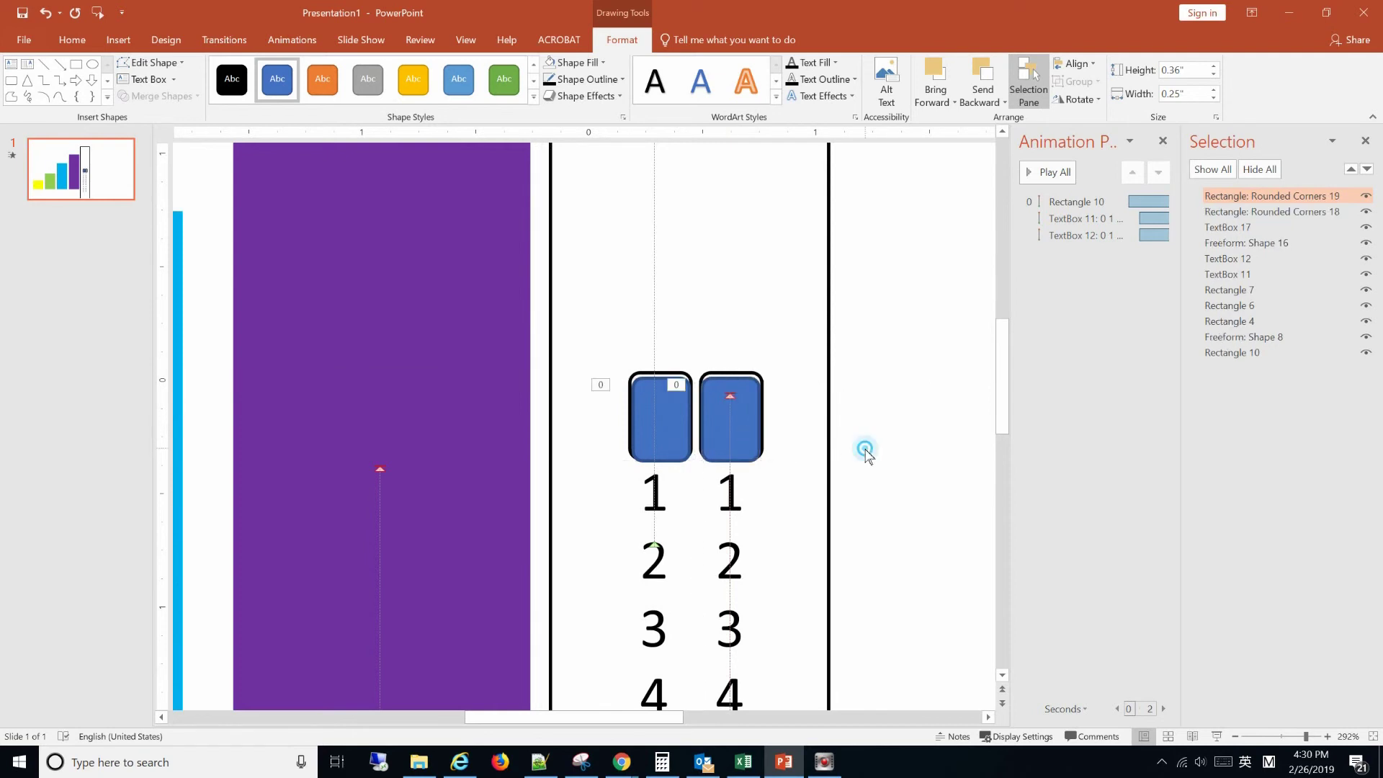
Remove the outline from the tall box, Freeform: Shape 16
left_click(1274, 736)
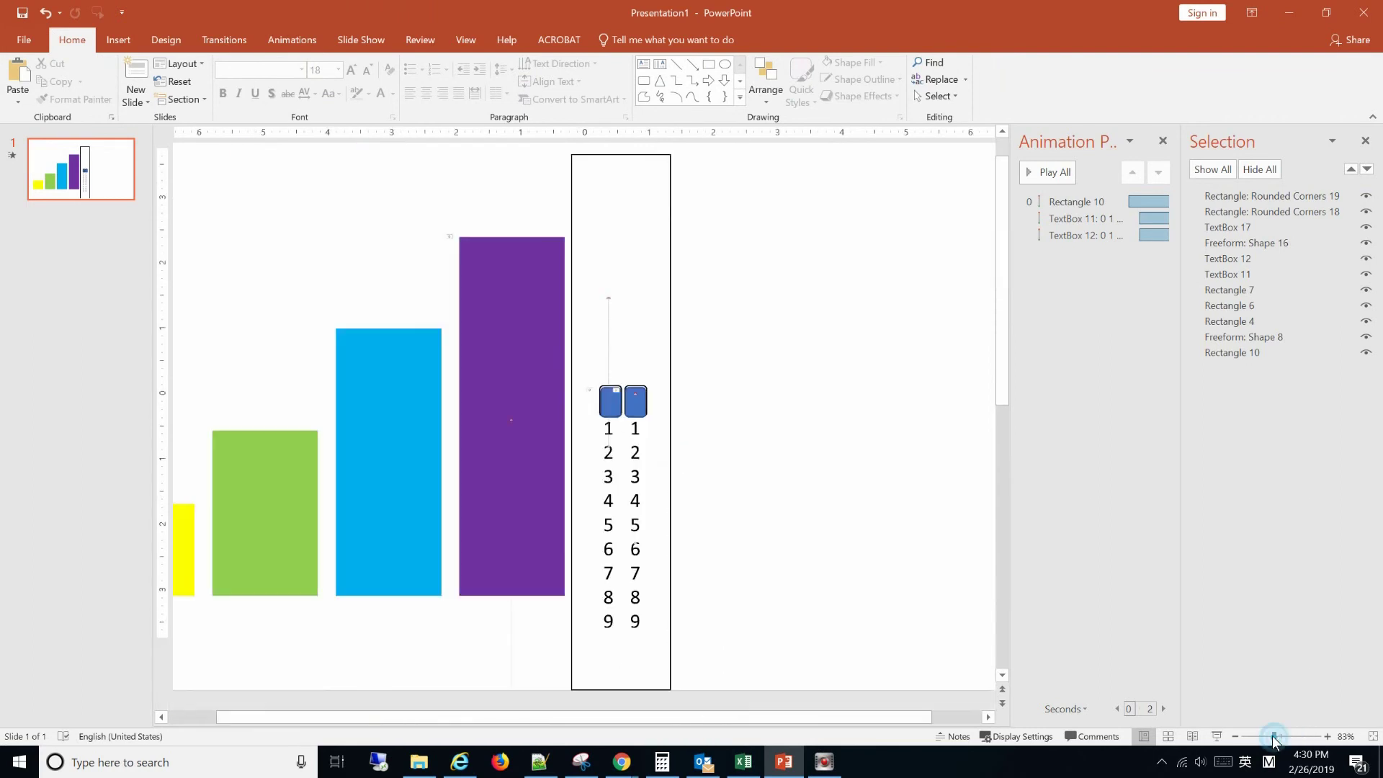
left_click(630, 258)
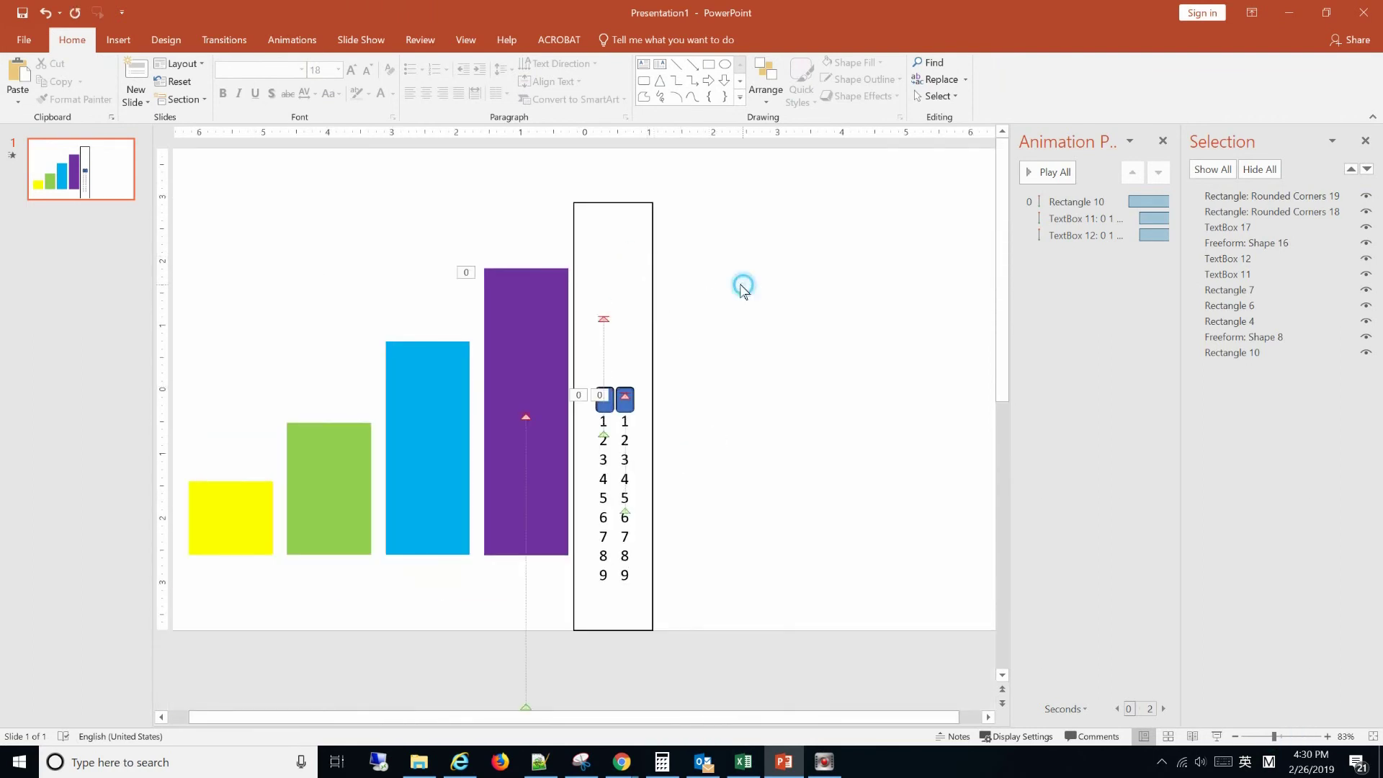
left_click(597, 219)
left_click(627, 209)
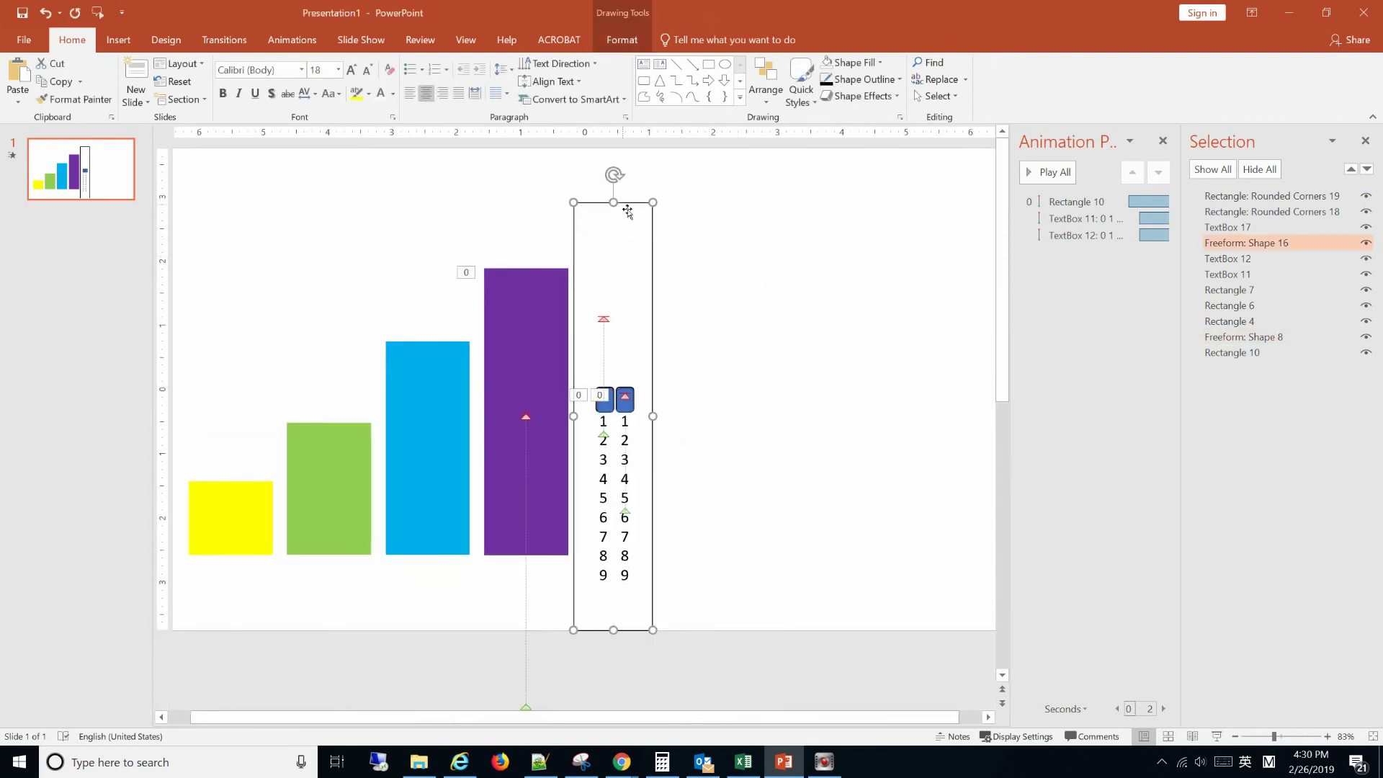
left_click(621, 40)
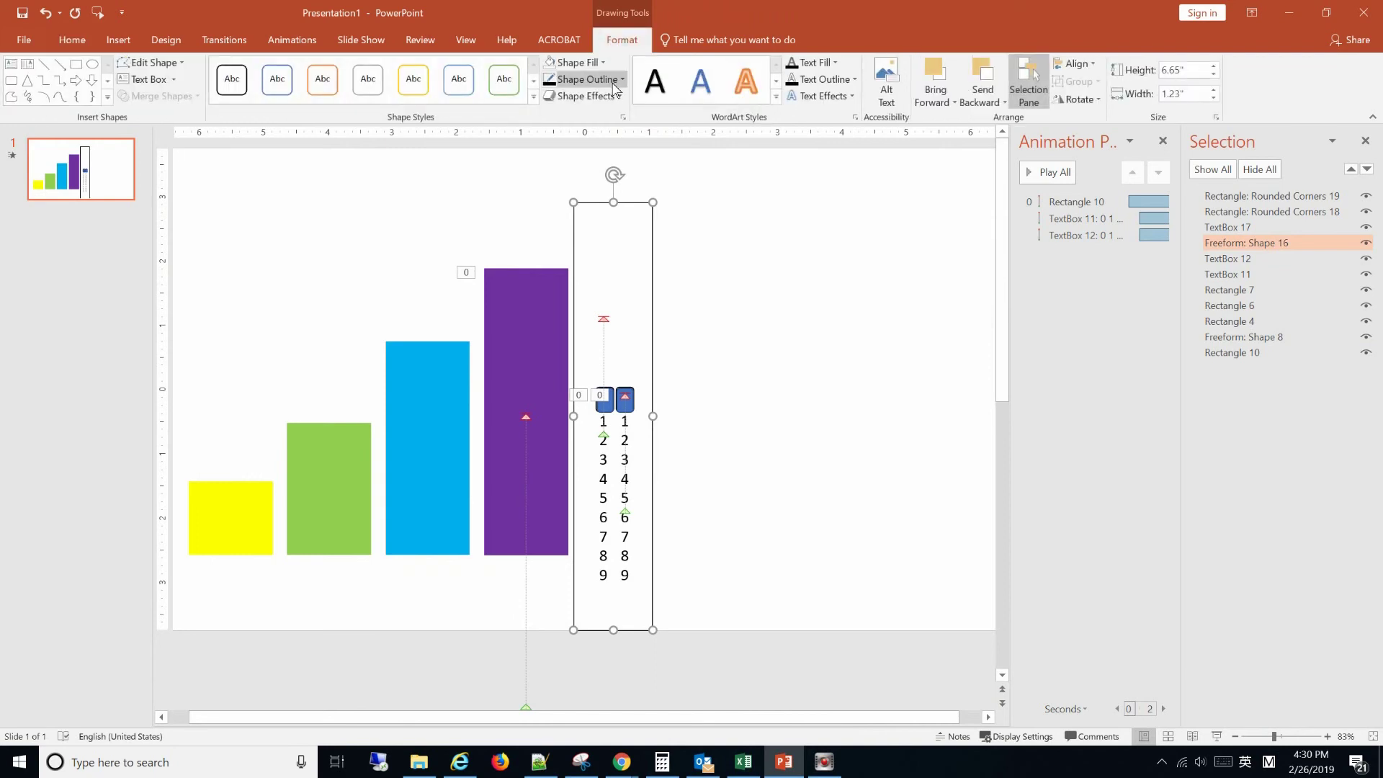
left_click(616, 81)
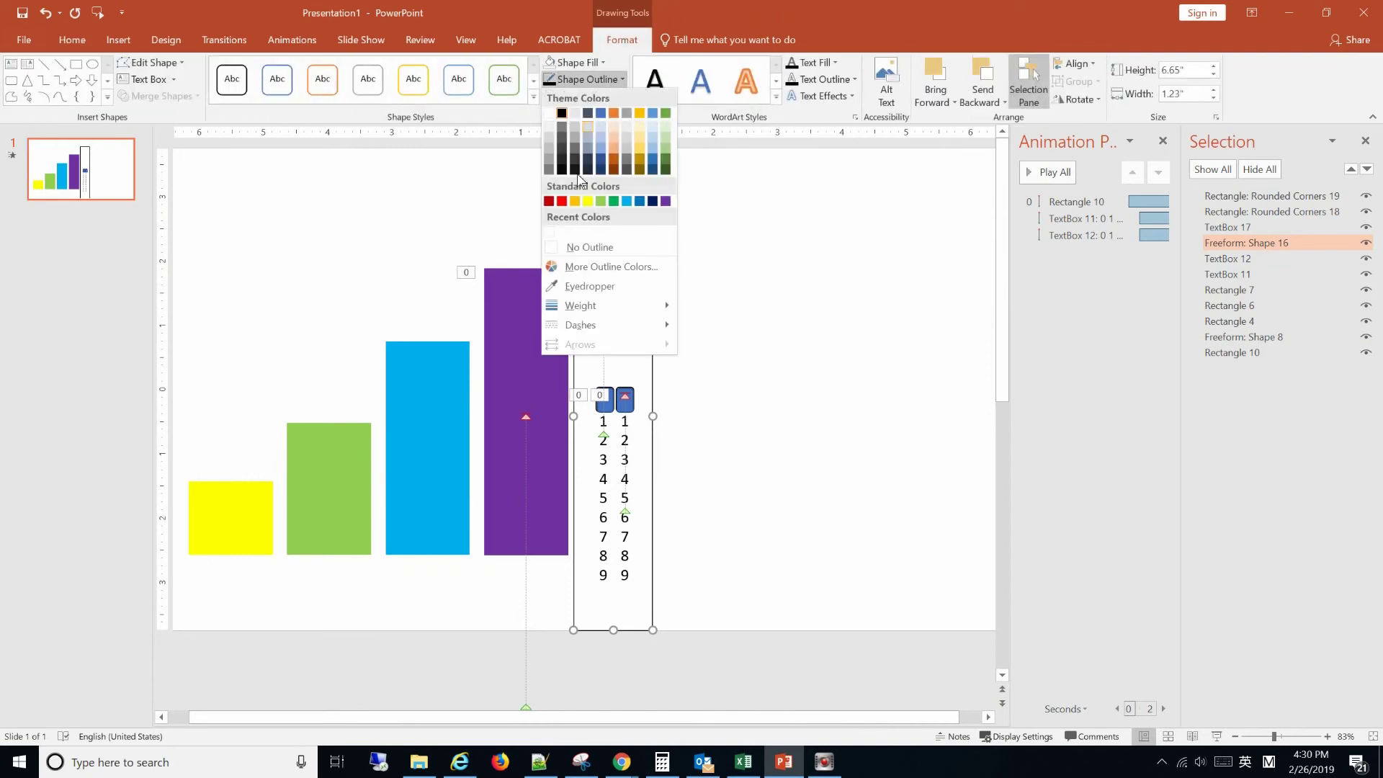
left_click(589, 246)
left_click(739, 412)
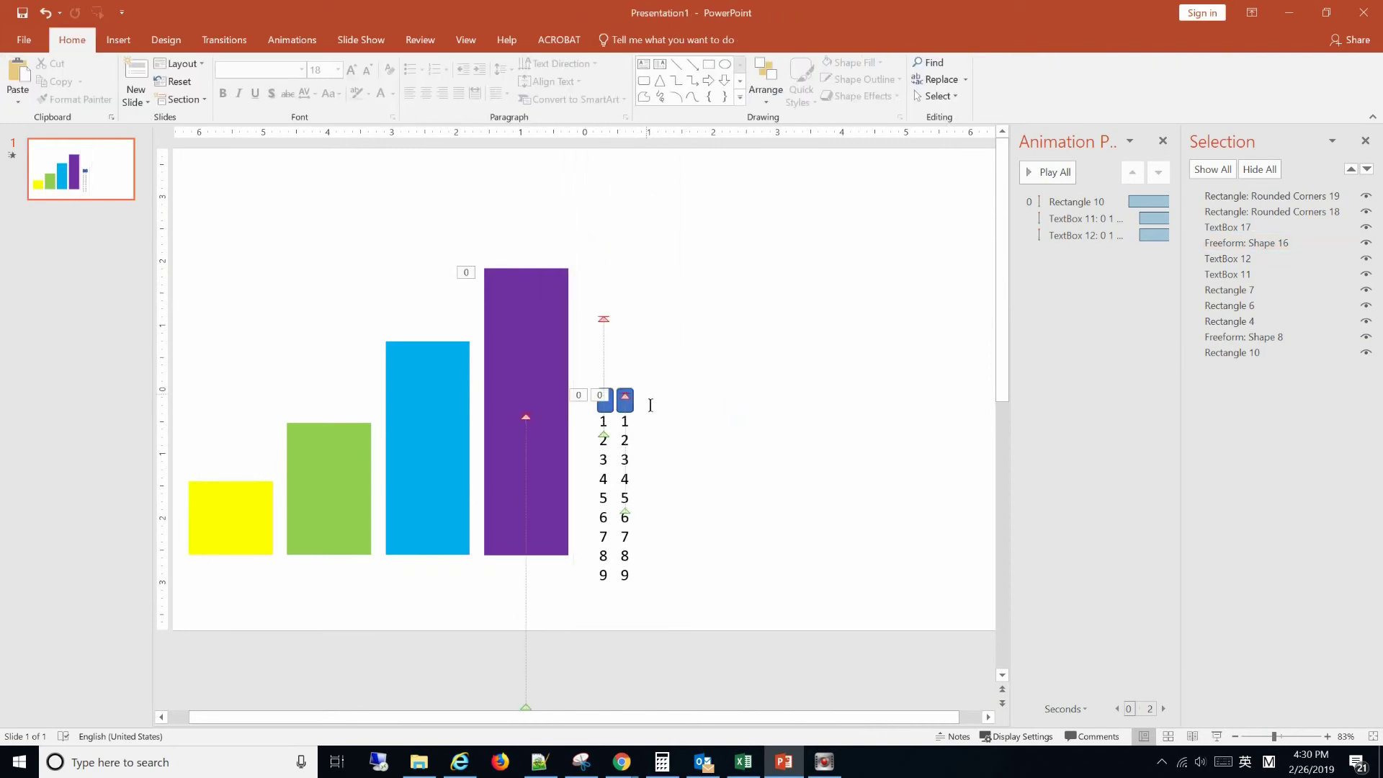
Set both rounded rectangles to No Fill so they frame the top 0 digits
left_click(1264, 212)
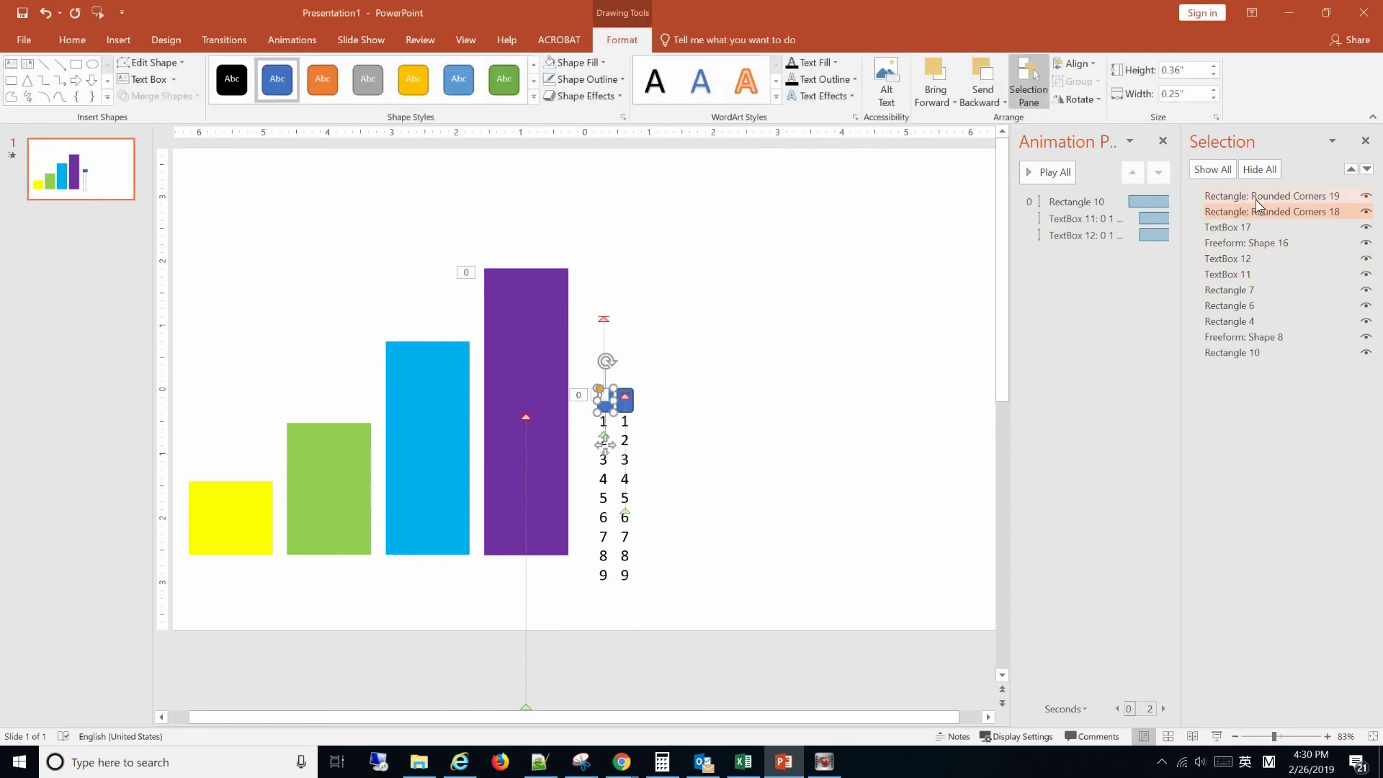
left_click(1264, 196, "ctrl")
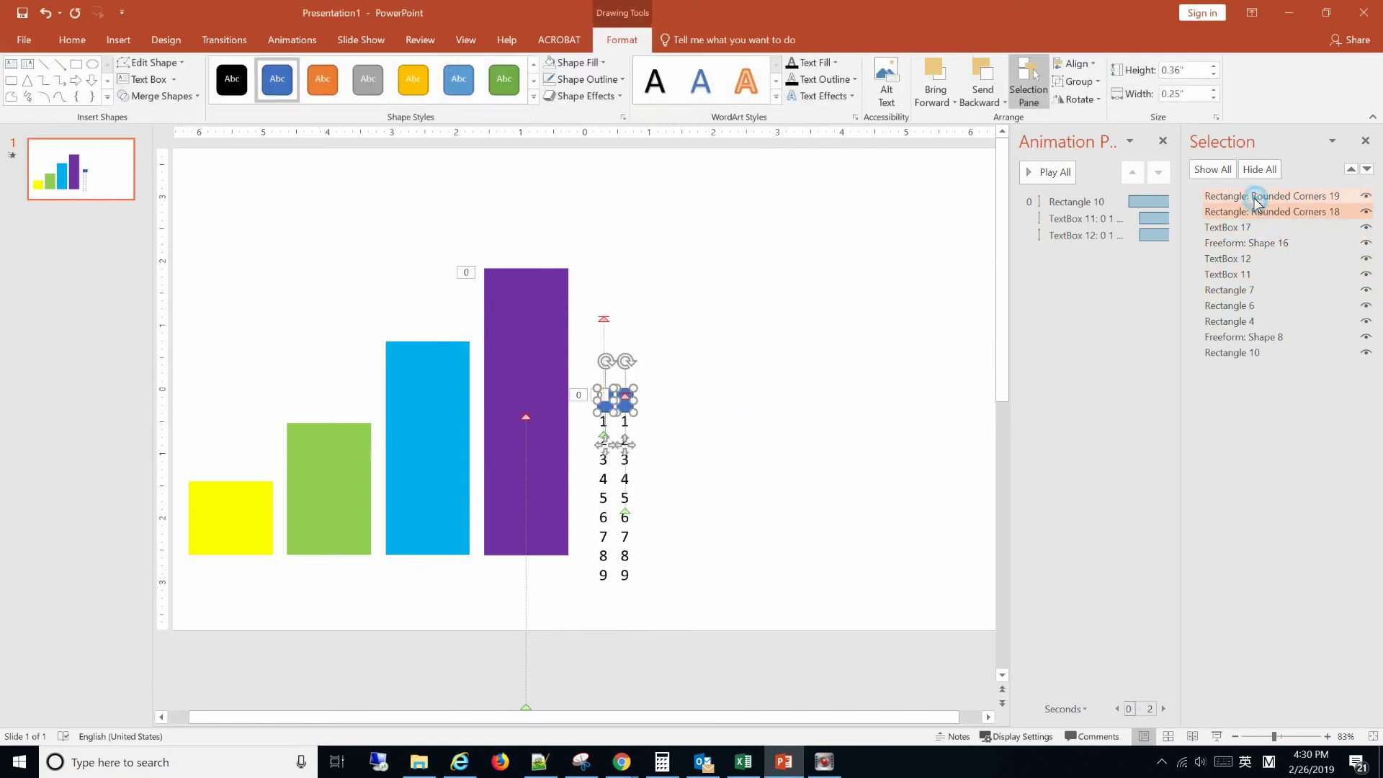
left_click(602, 79)
left_click(577, 63)
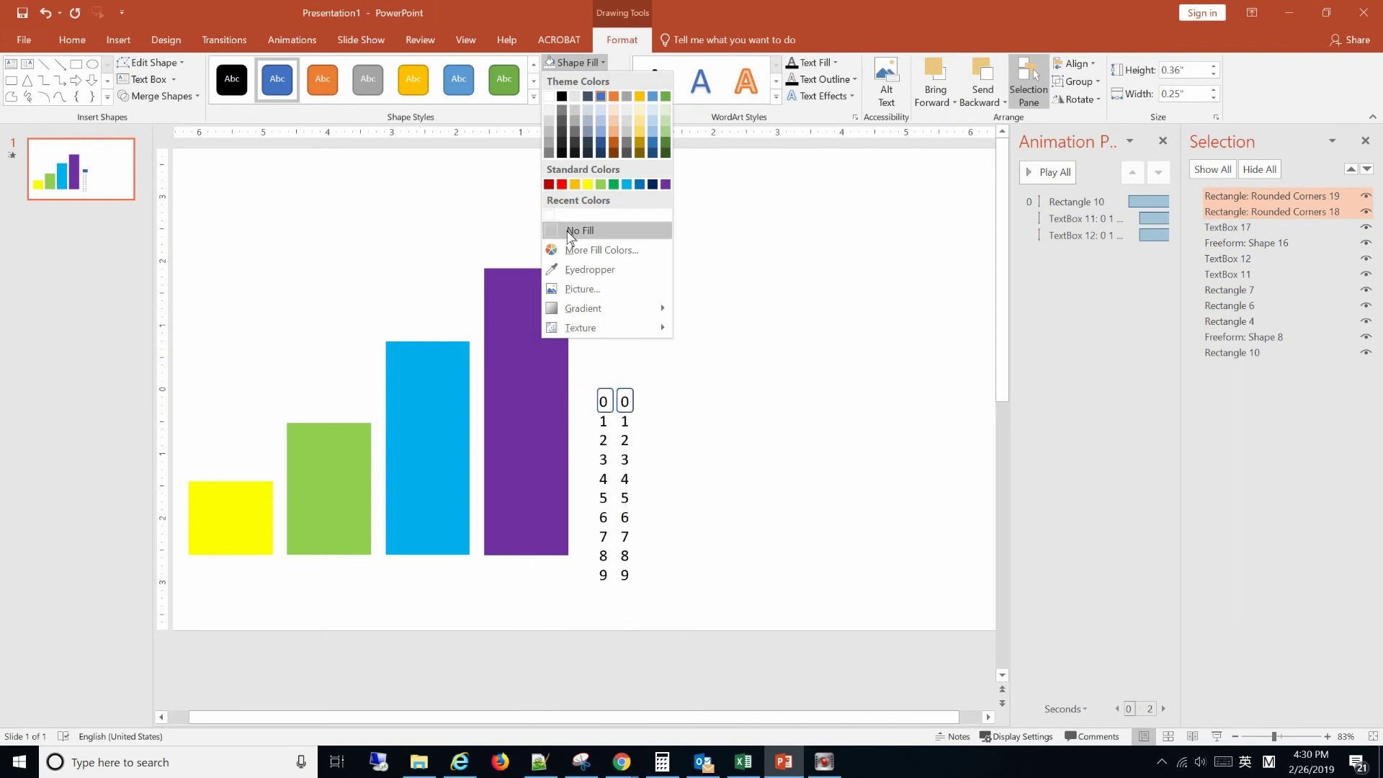
left_click(569, 231)
left_click(824, 311)
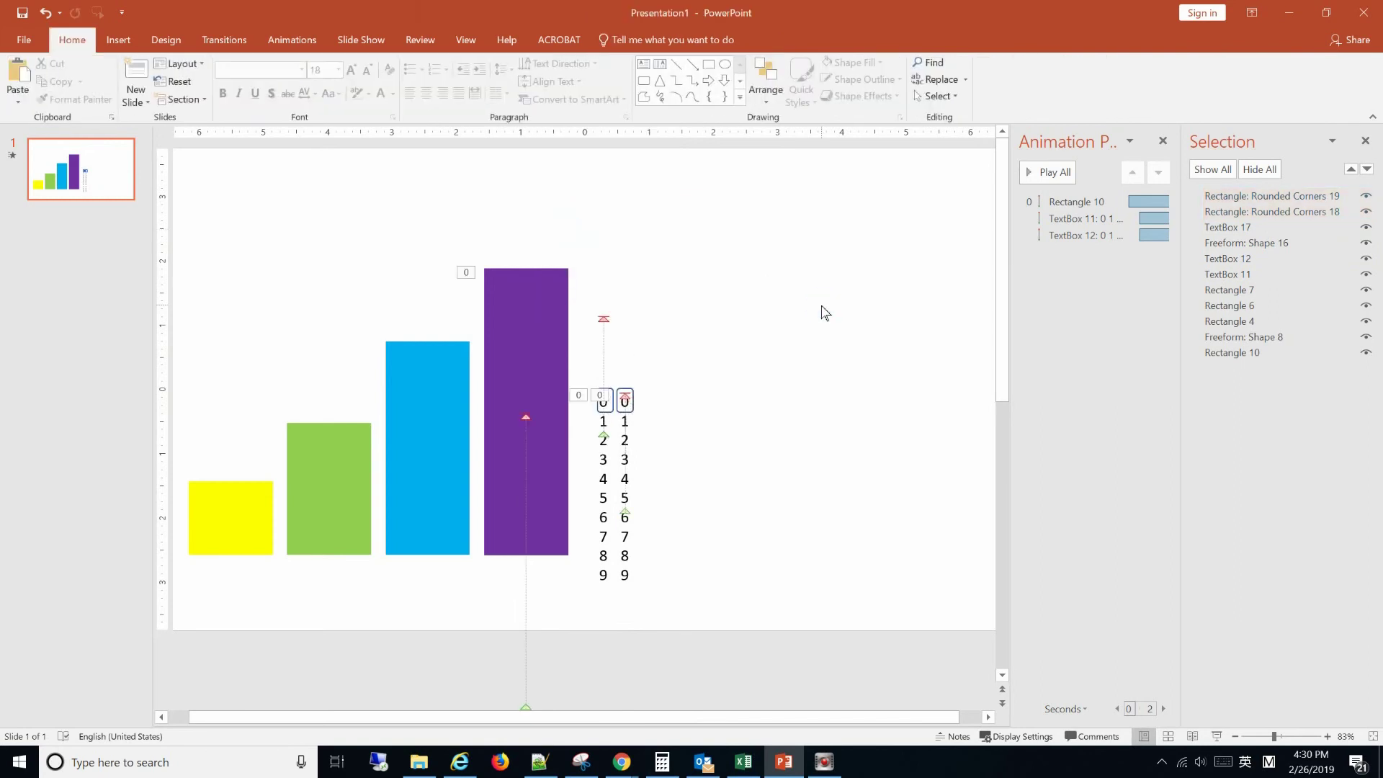
left_click(1193, 736)
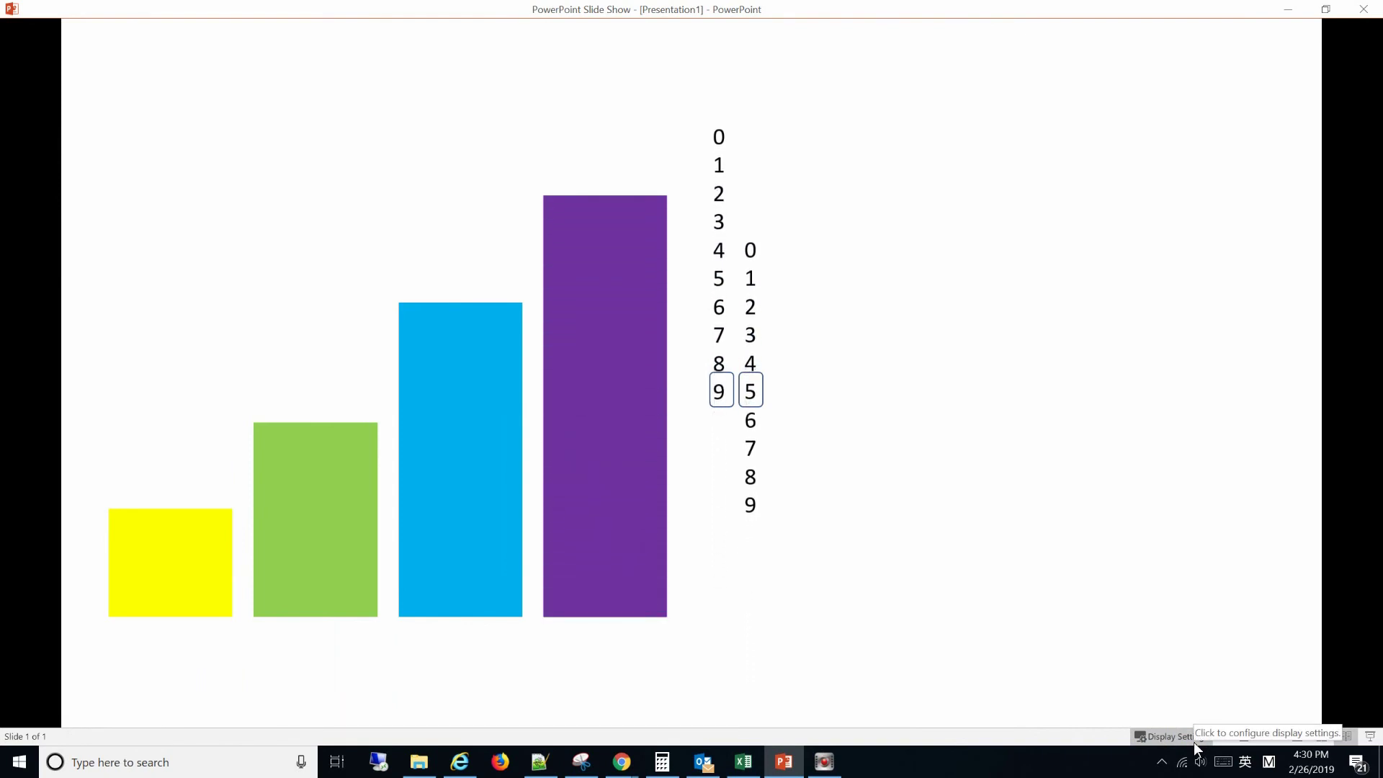
left_click(1298, 736)
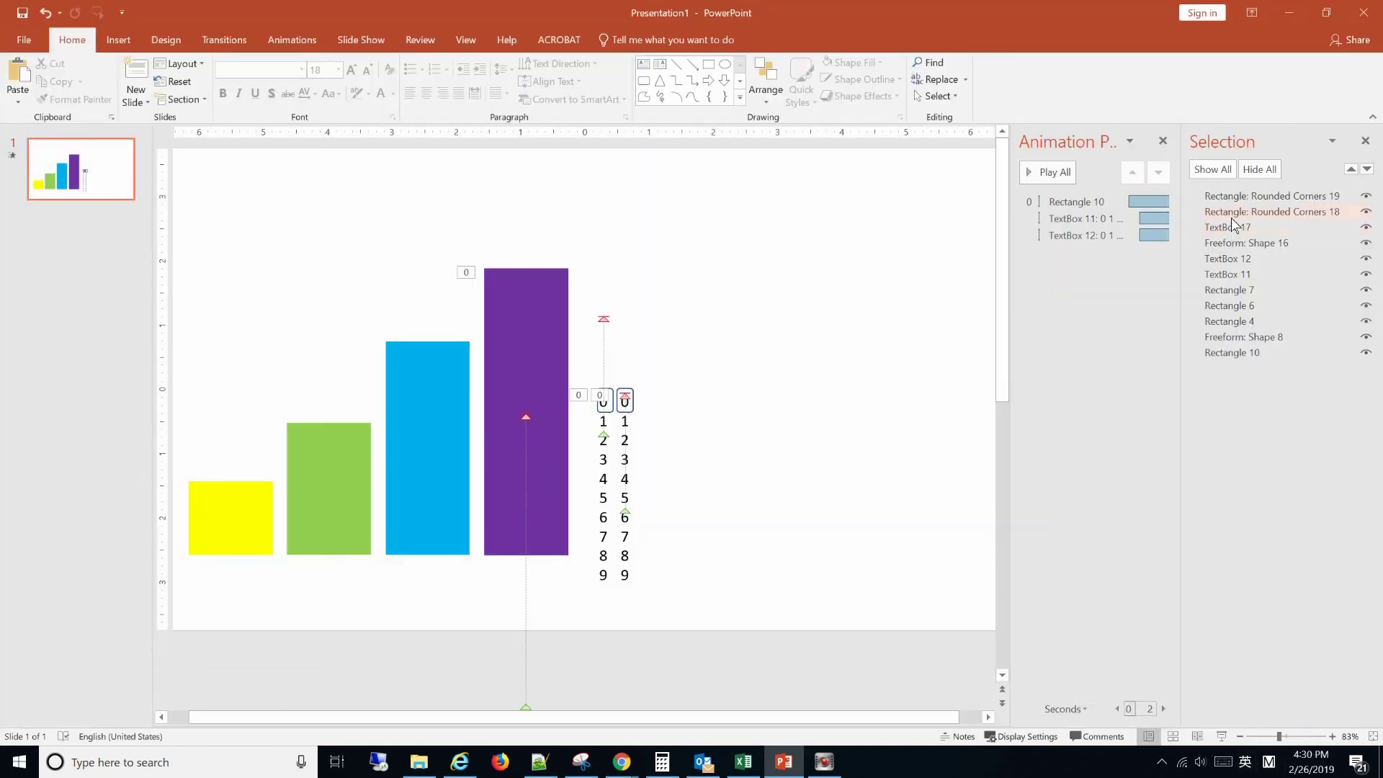
left_click(1236, 243)
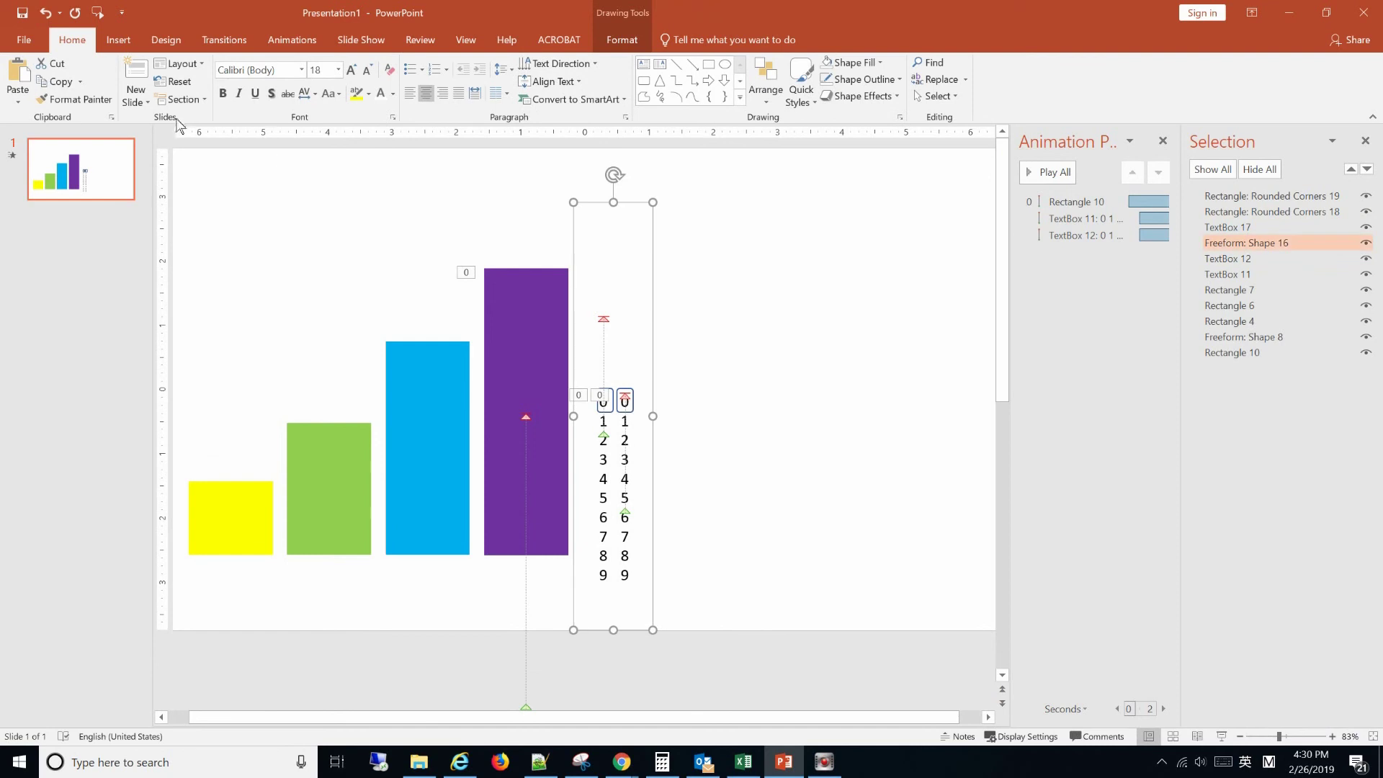
Fill Freeform: Shape 16 with the white background colour via the eyedropper, then preview in Reading View
left_click(622, 39)
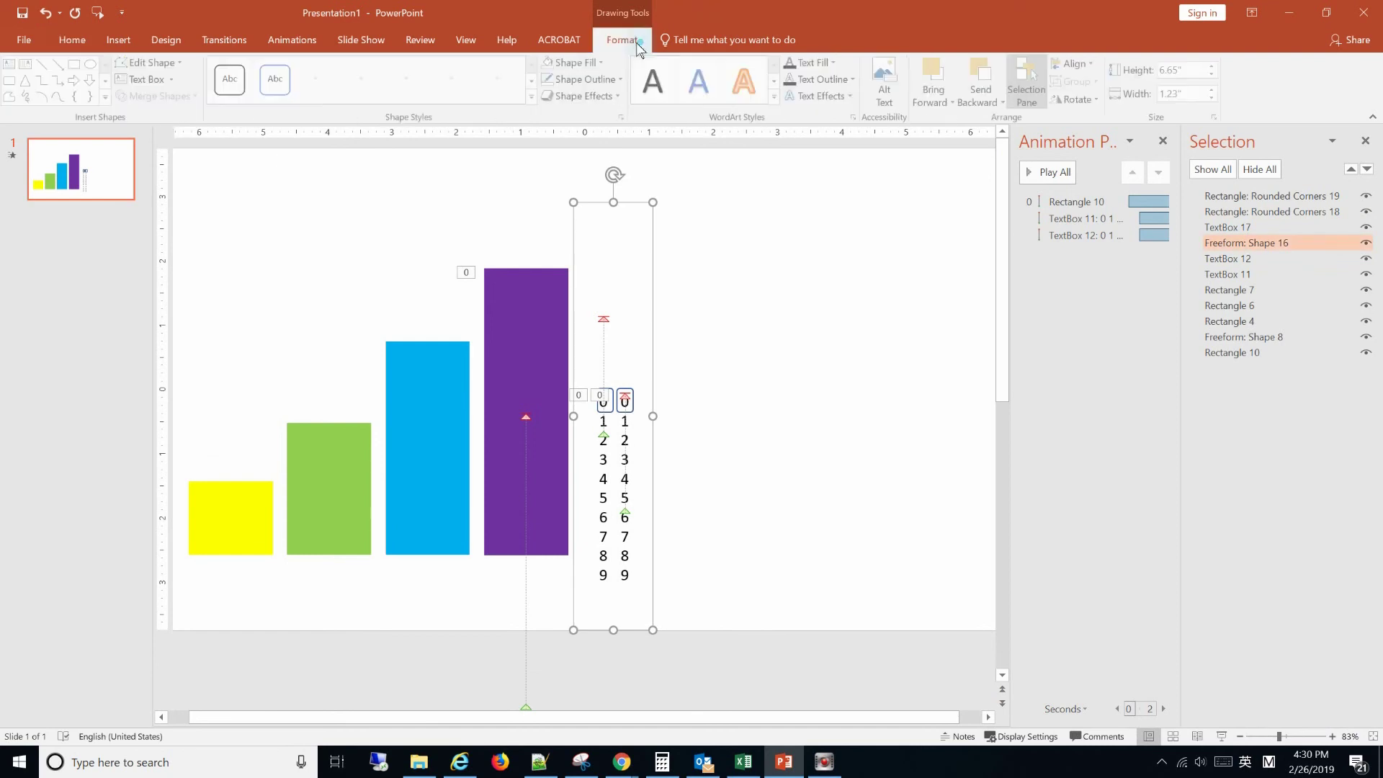
left_click(619, 79)
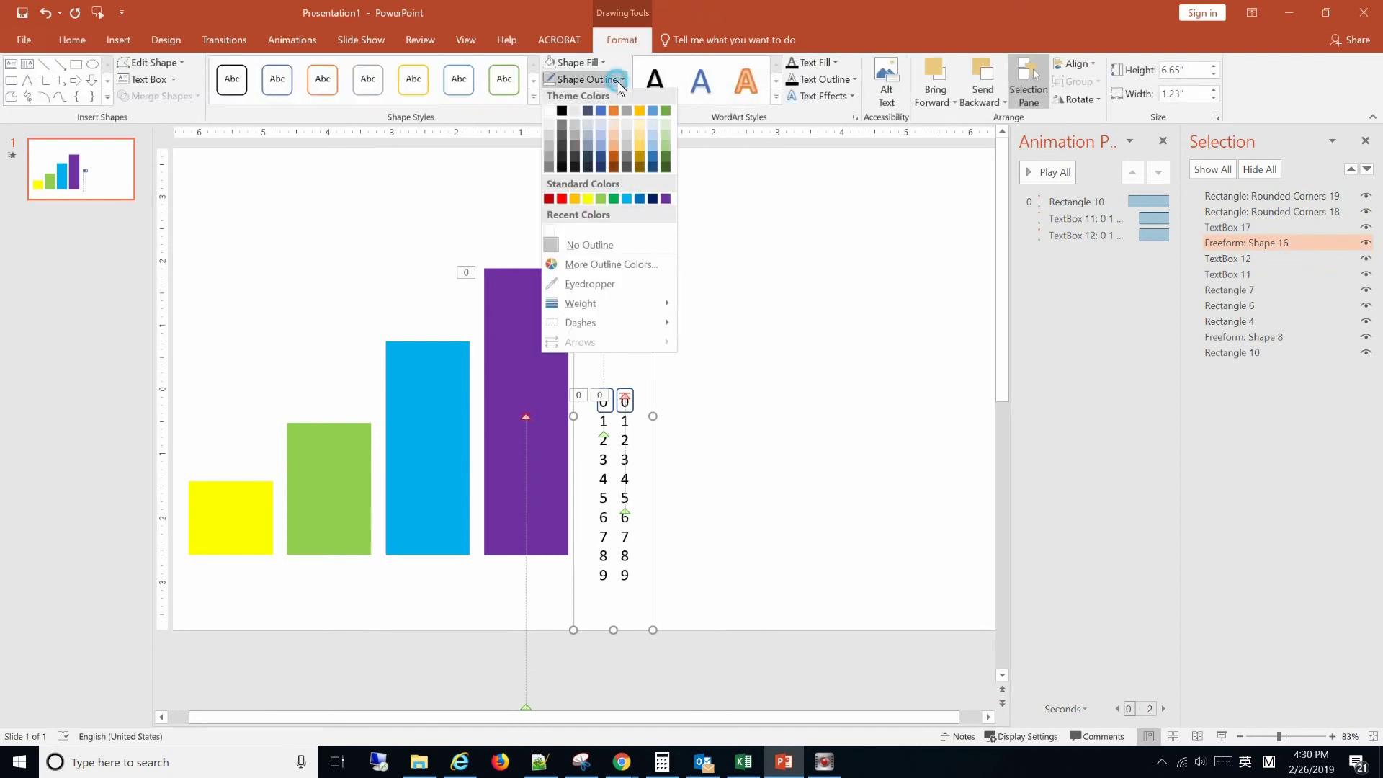
left_click(577, 62)
left_click(576, 63)
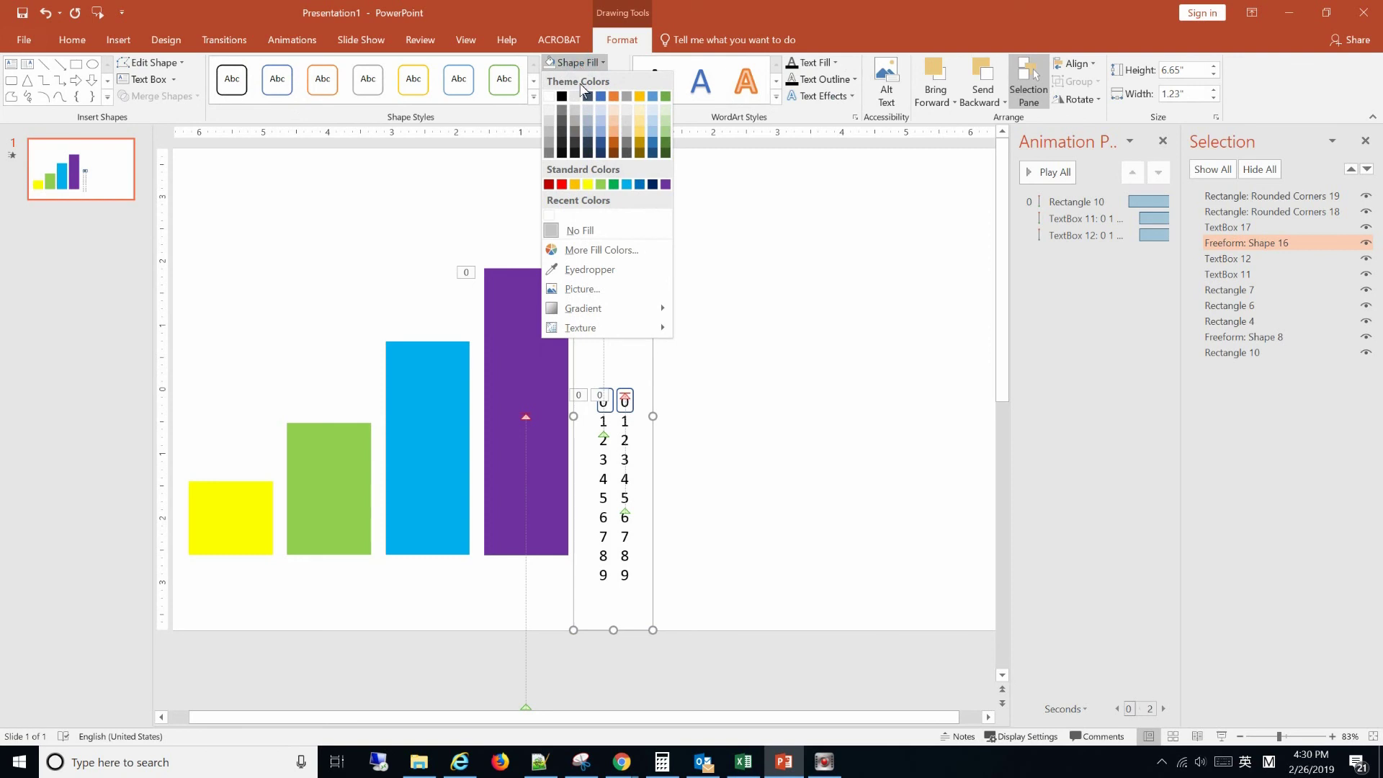
left_click(589, 269)
left_click(765, 307)
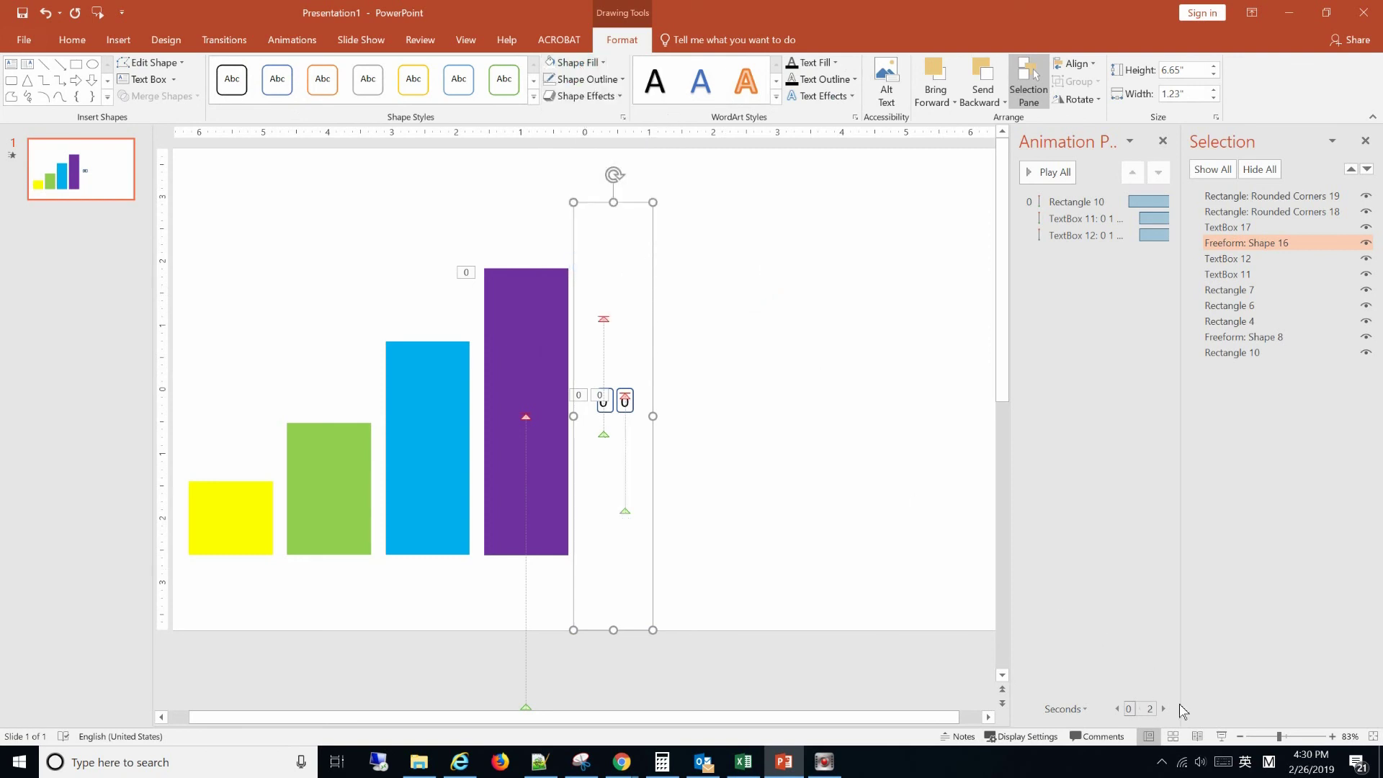
left_click(1199, 736)
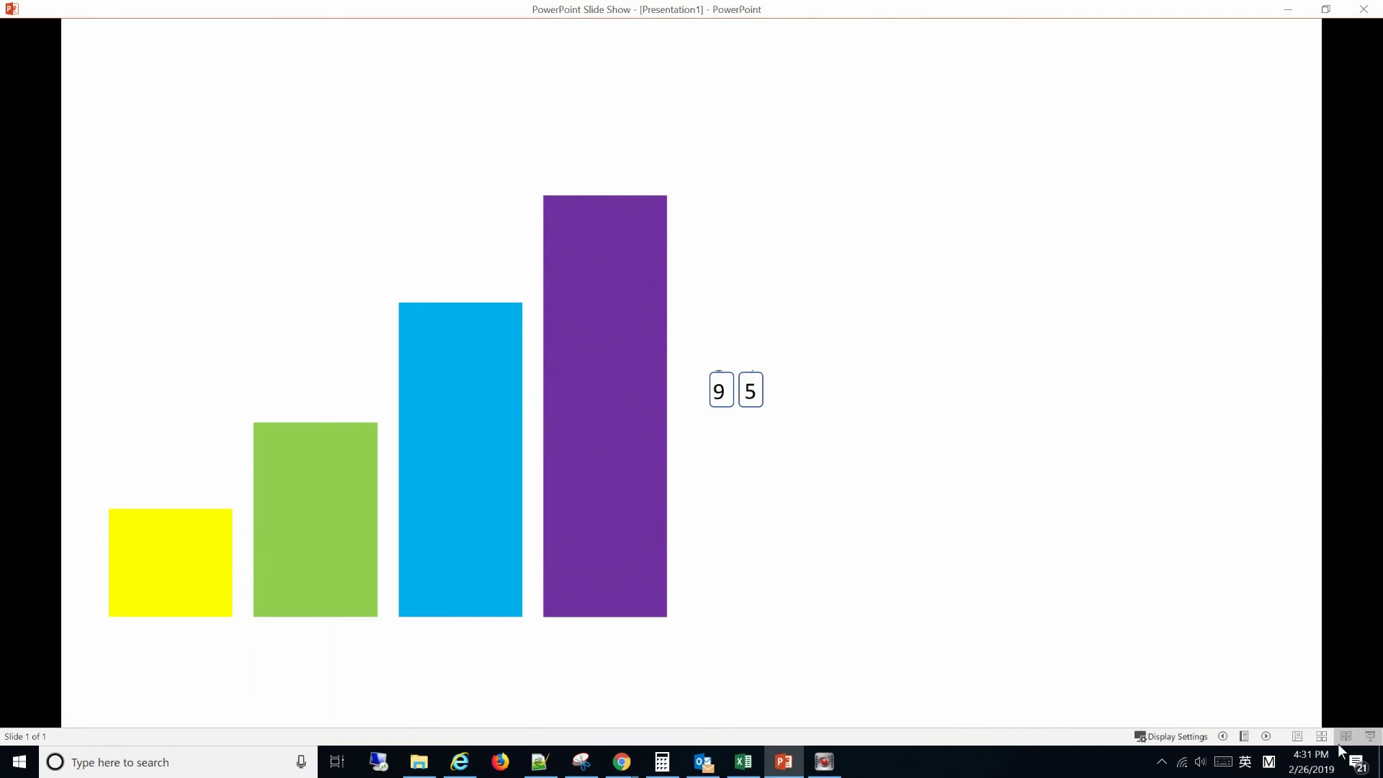
Once the counter stops at 95, exit Reading View and return to Normal view
left_click(1296, 737)
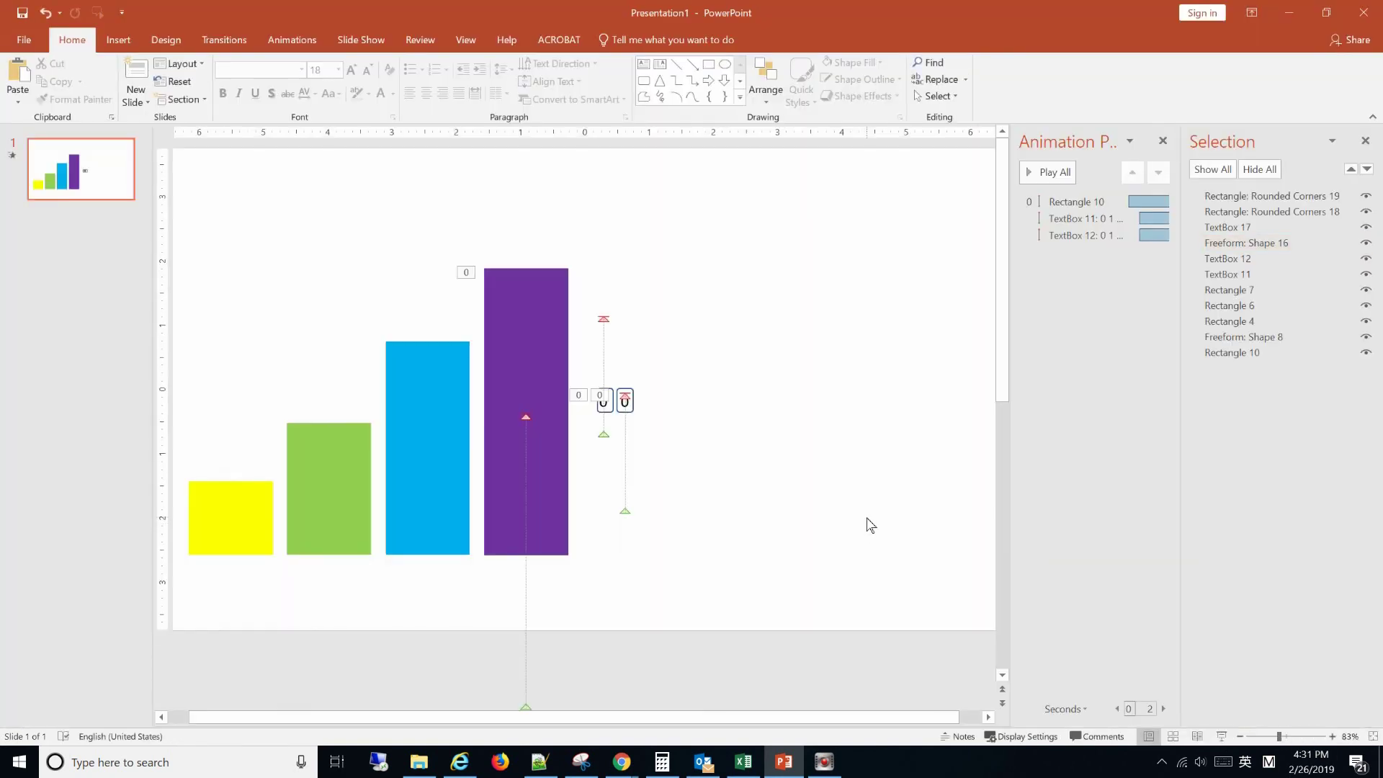